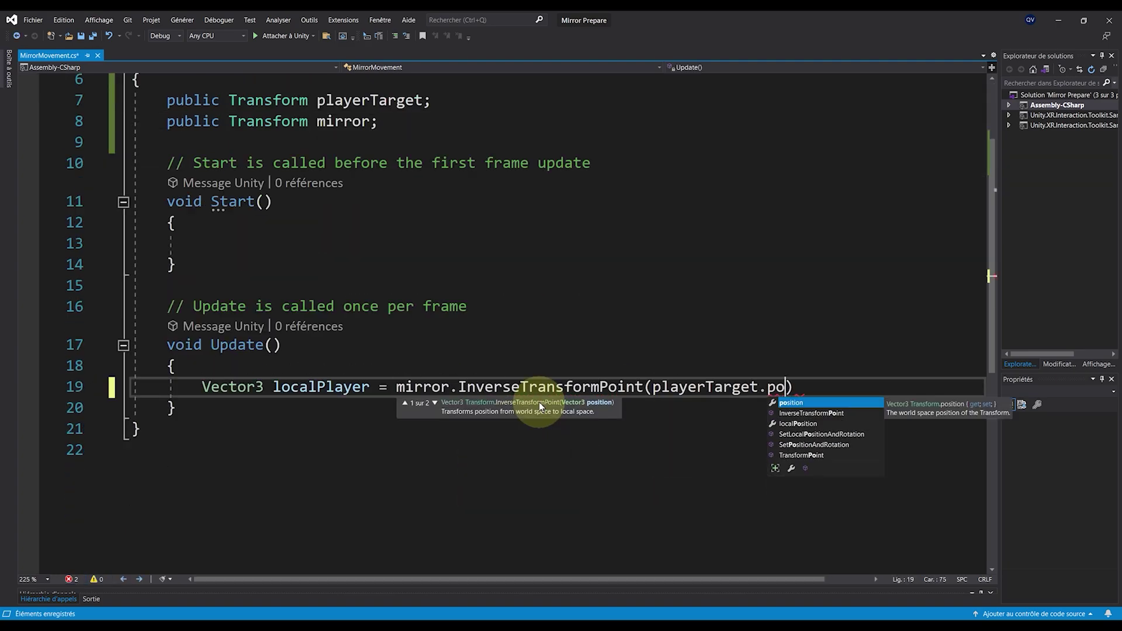
- Complete the localPlayer line in Update by passing playerTarget.position to mirror.InverseTransformPoint
type("sition);")
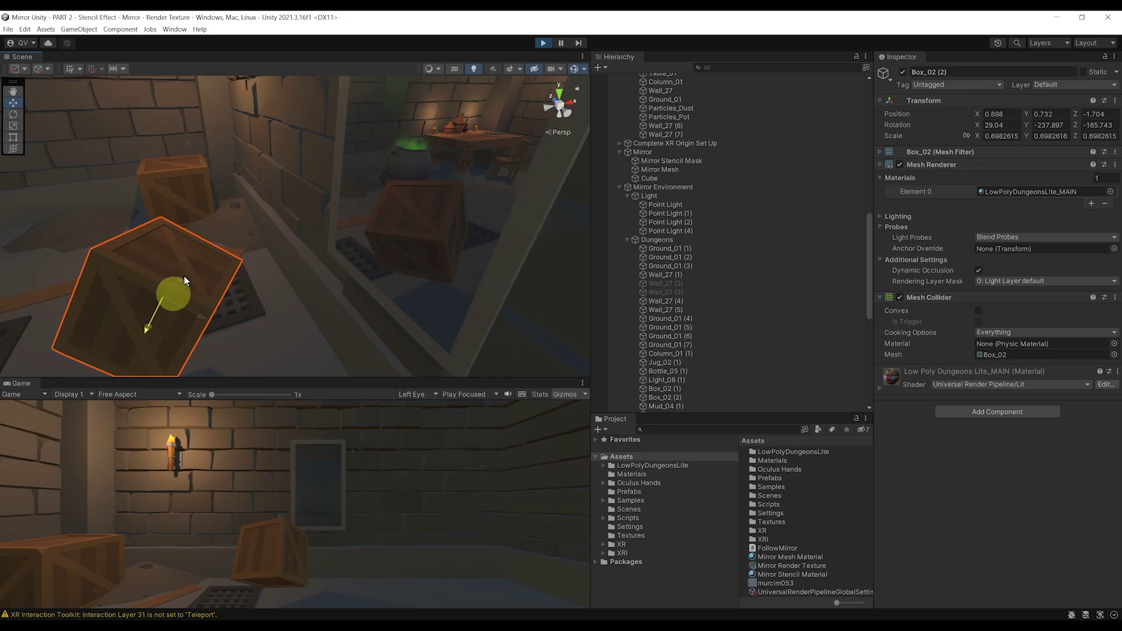
- Switch to Unity and move the crate Box_02 (2) in the running scene, leaving the Rotate tool active
left_click_drag(184, 276, 144, 242)
key("e")
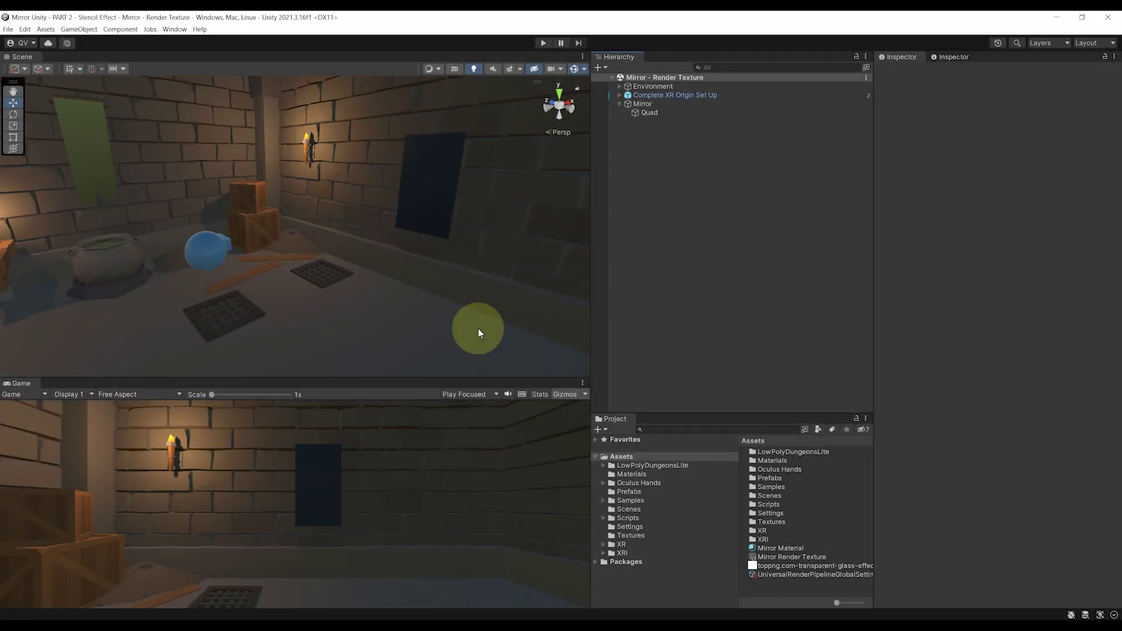
- Inspect the Complete XR Origin Set Up, the Mirror object and its Quad child in the scene
mouse_move(431, 318)
left_mouse_down("alt")
mouse_move(453, 318)
mouse_move(410, 321)
mouse_move(408, 303)
mouse_move(433, 321)
left_mouse_up("alt")
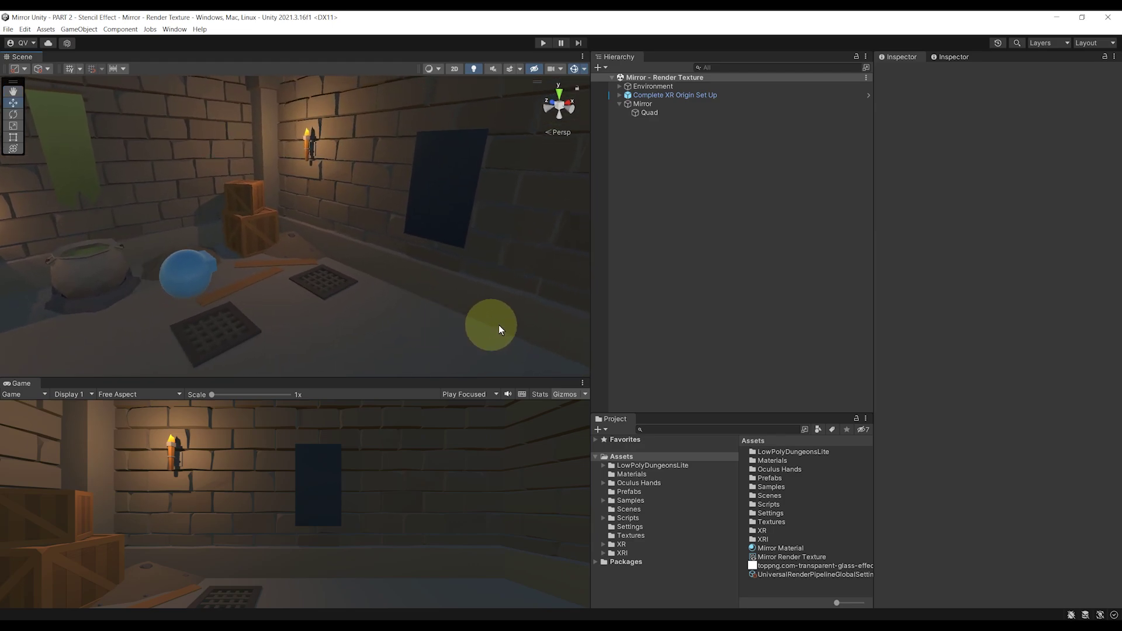
left_click(643, 96)
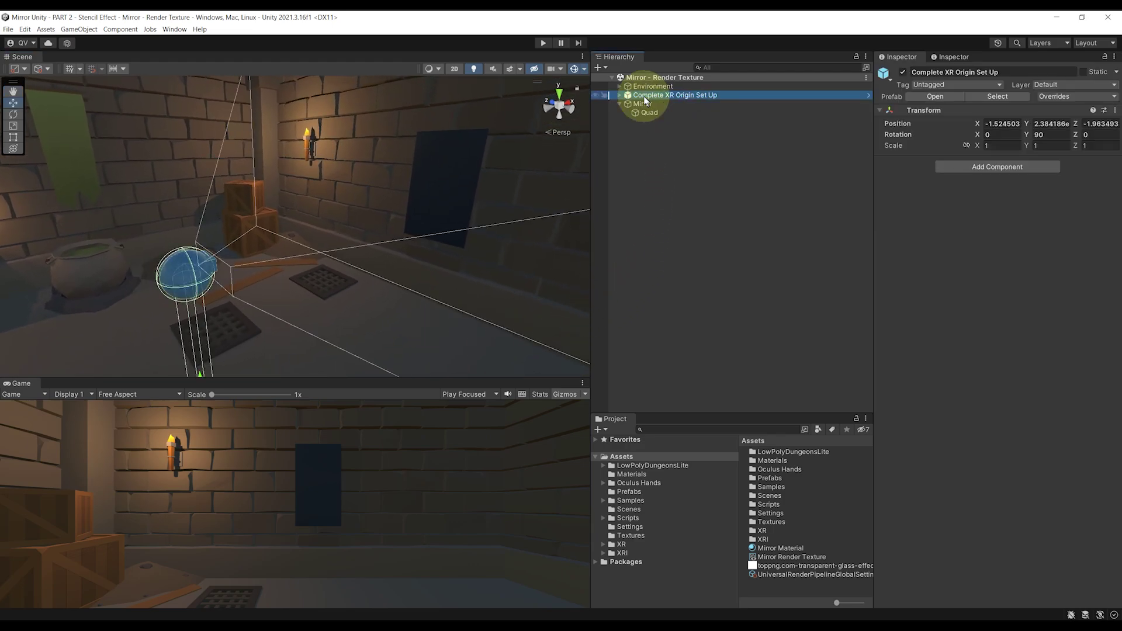
left_click_drag(501, 238, 418, 290, "alt")
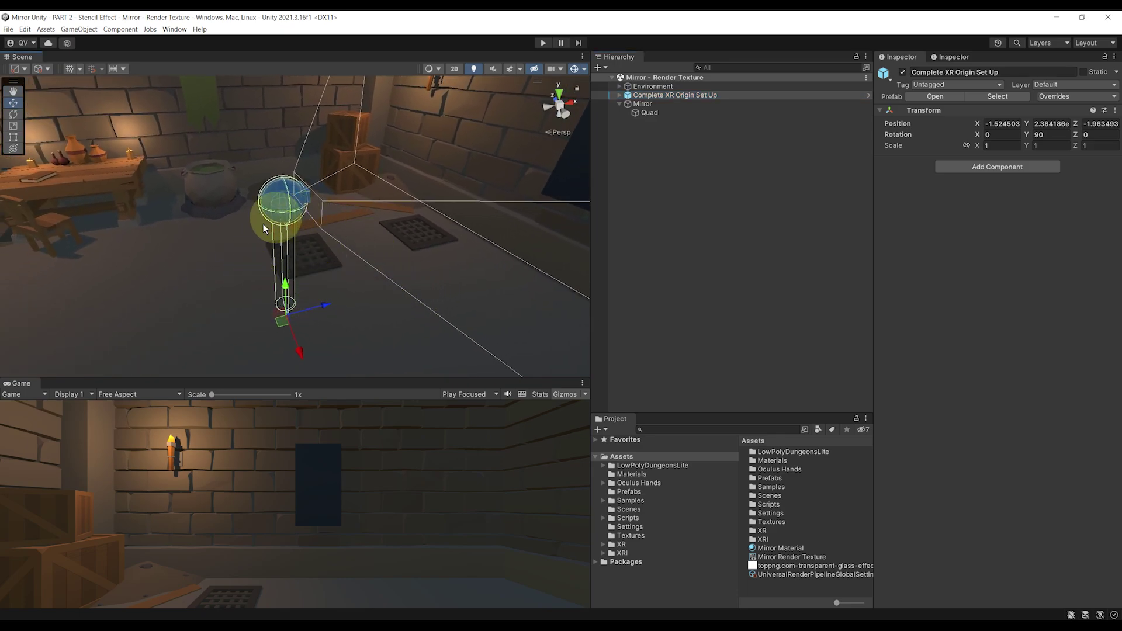
double_click(644, 103)
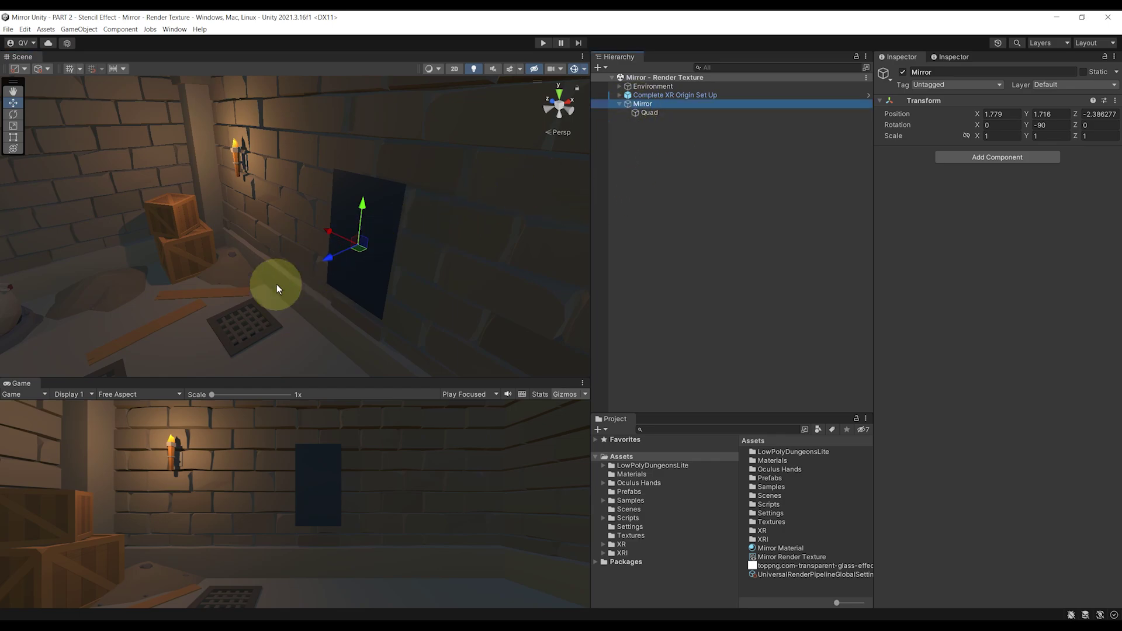
left_click(650, 112)
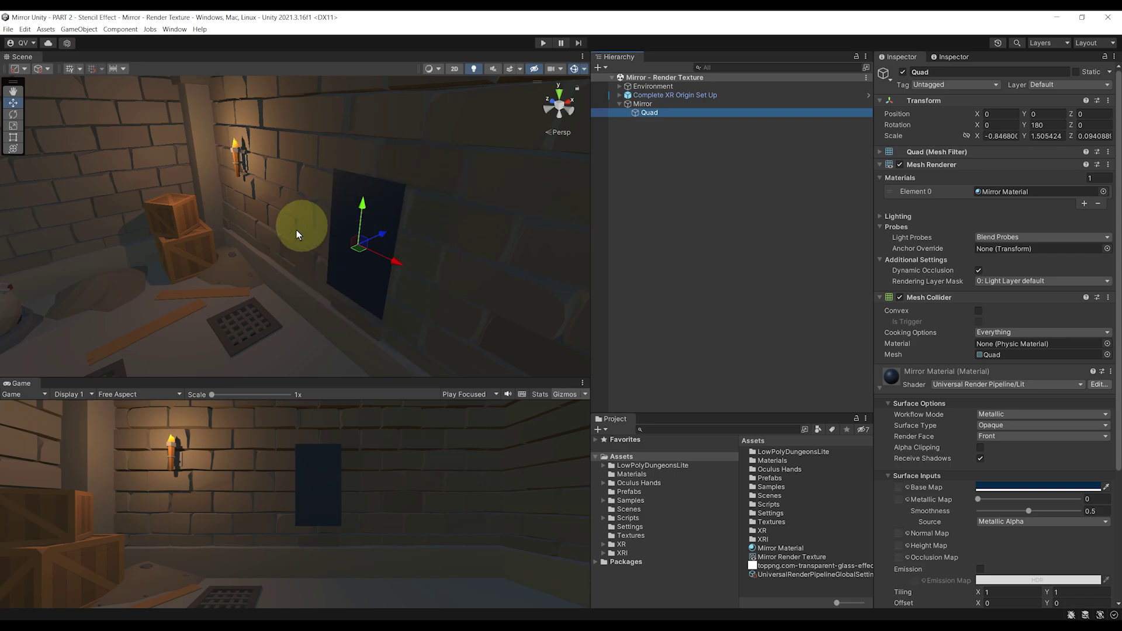
right_click_drag(423, 323, 434, 283)
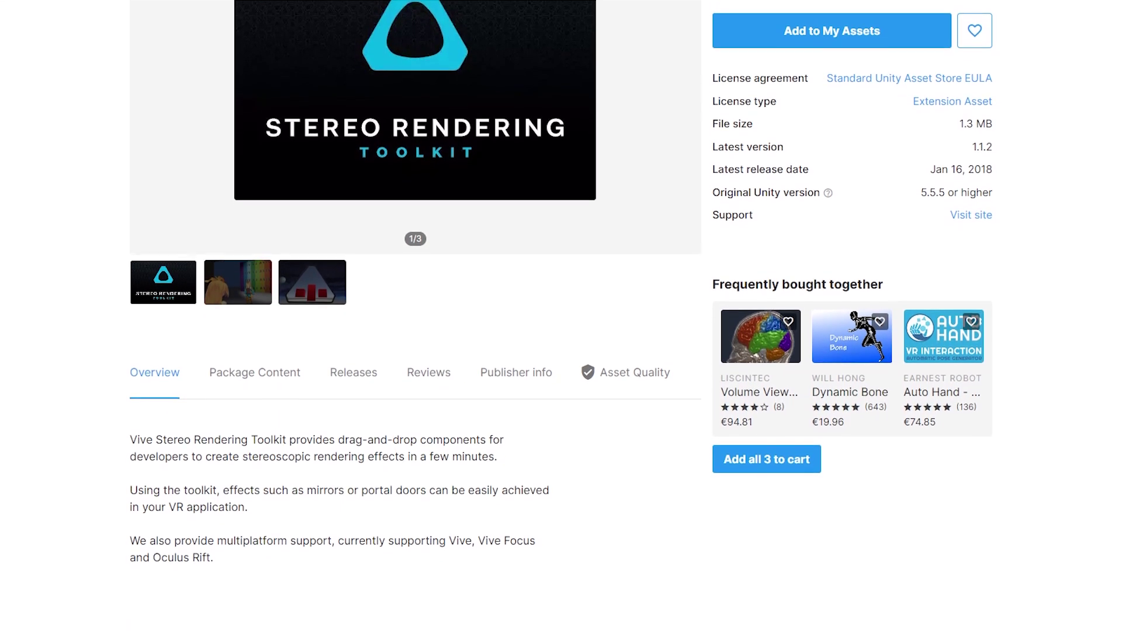
- Browse the preview images of the Vive Stereo Rendering Toolkit on the Unity Asset Store page
left_click(690, 370)
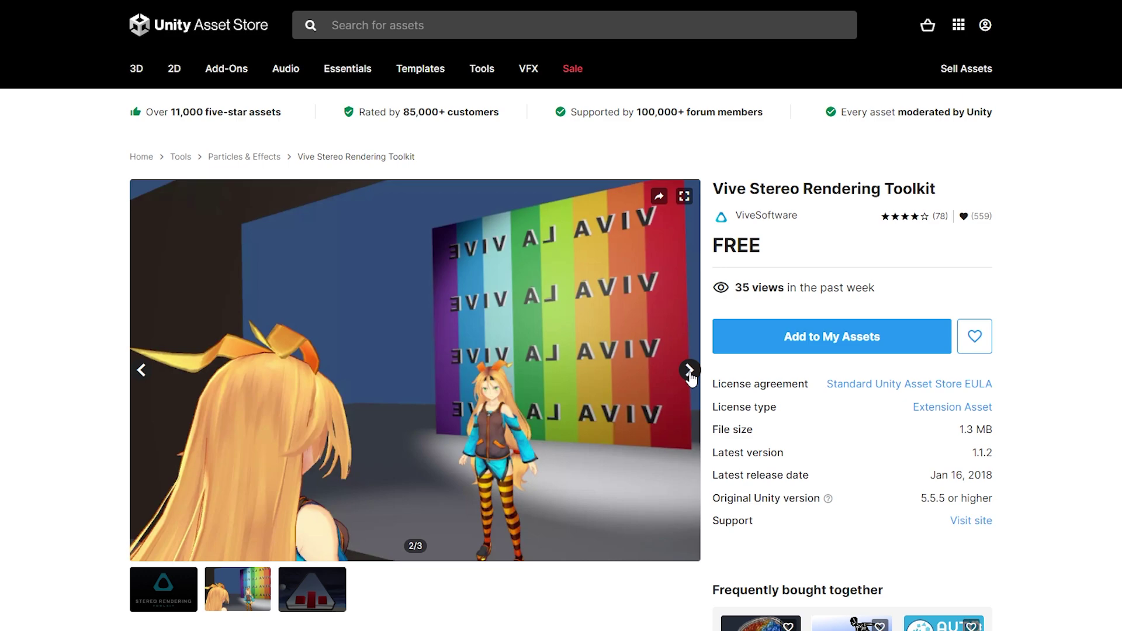
left_click(690, 371)
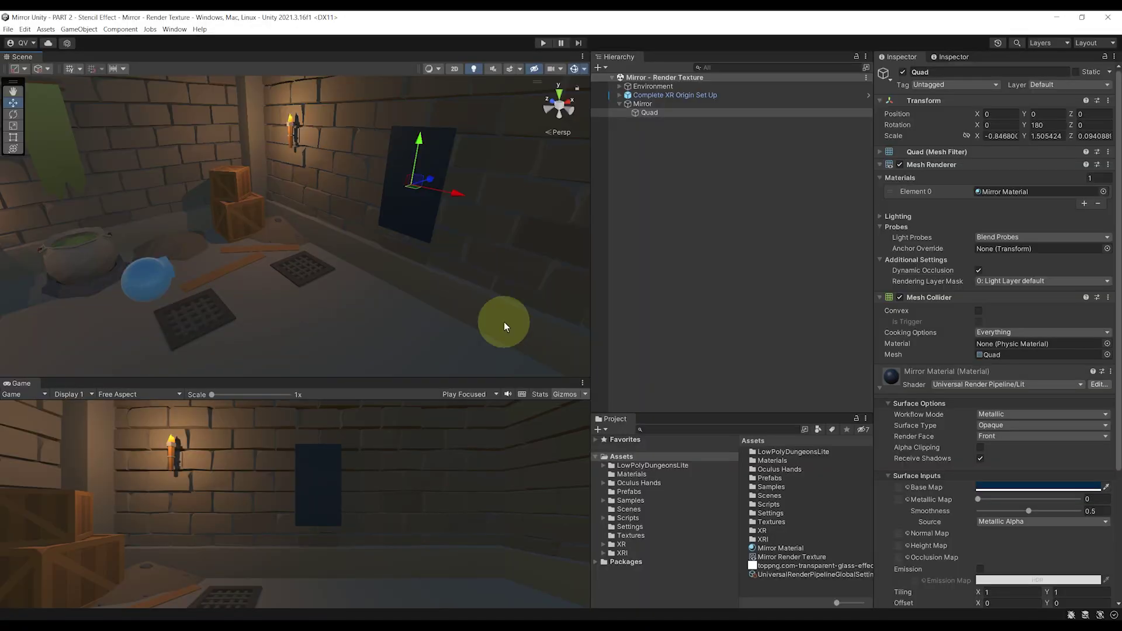
- Back in Unity, duplicate the Environment object and rename the copy Mirror Environment
right_click_drag(517, 327, 479, 317)
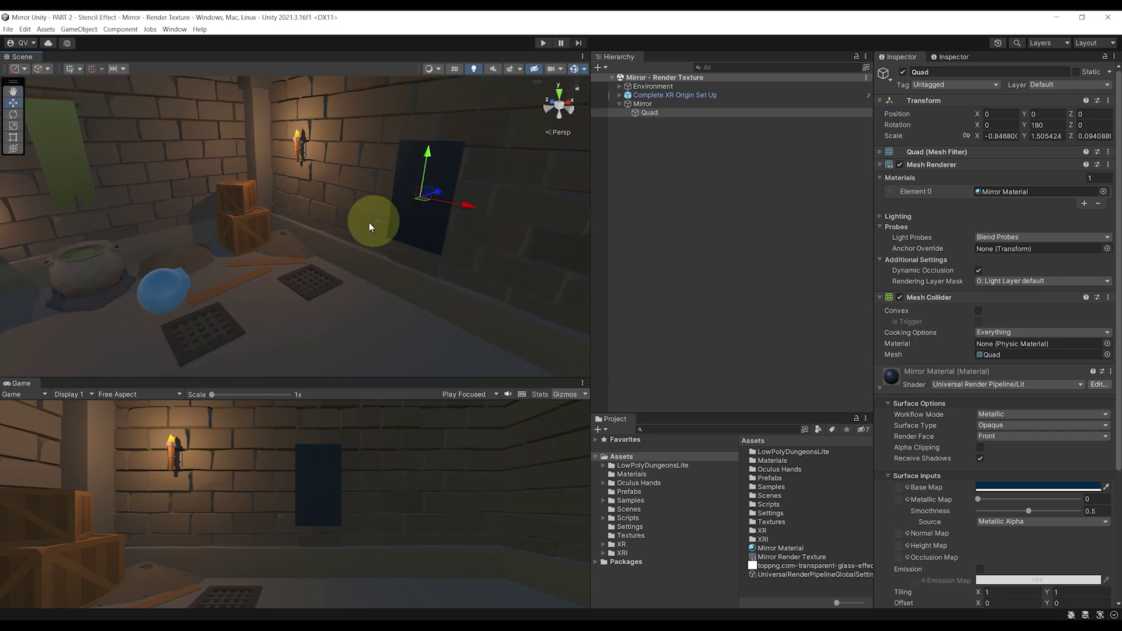
left_click(640, 86)
left_click(619, 86)
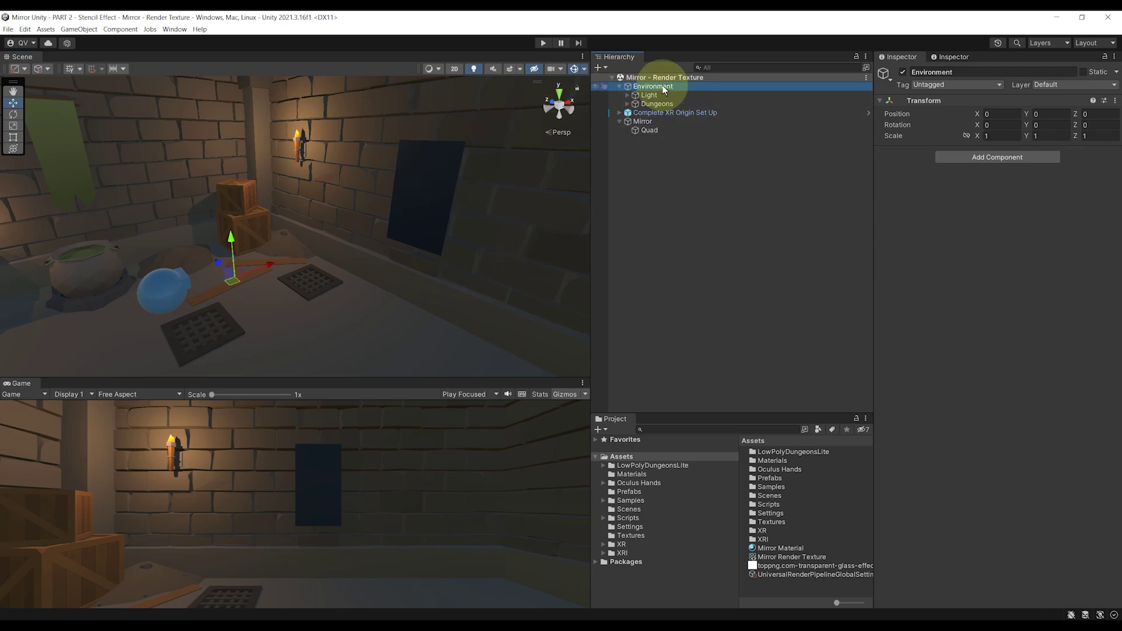
key("ctrl+d")
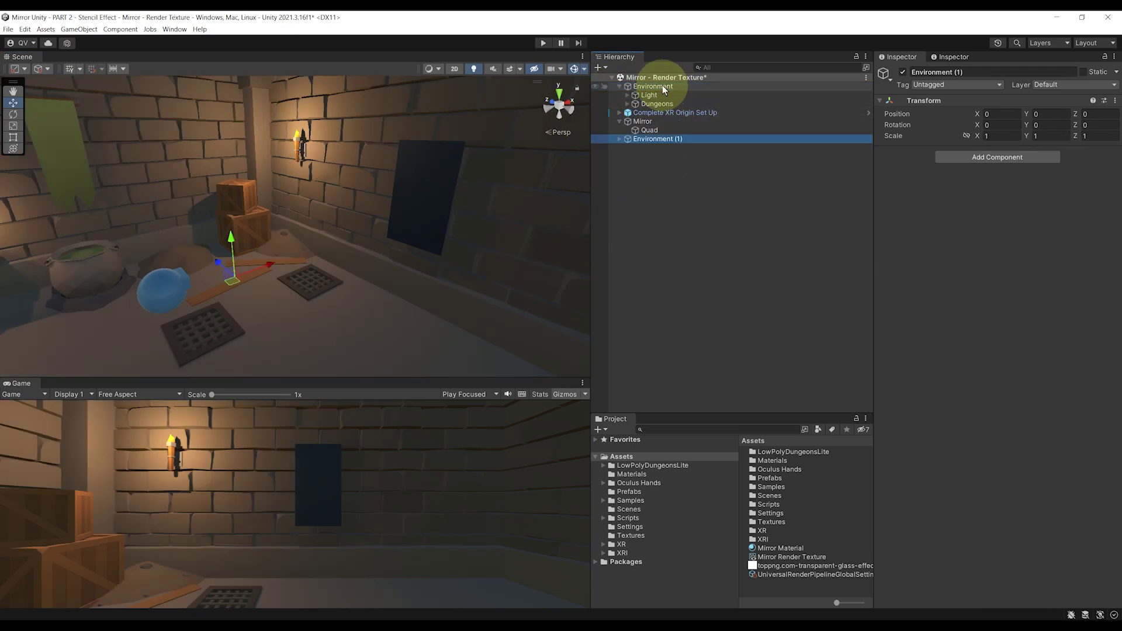
key("f")
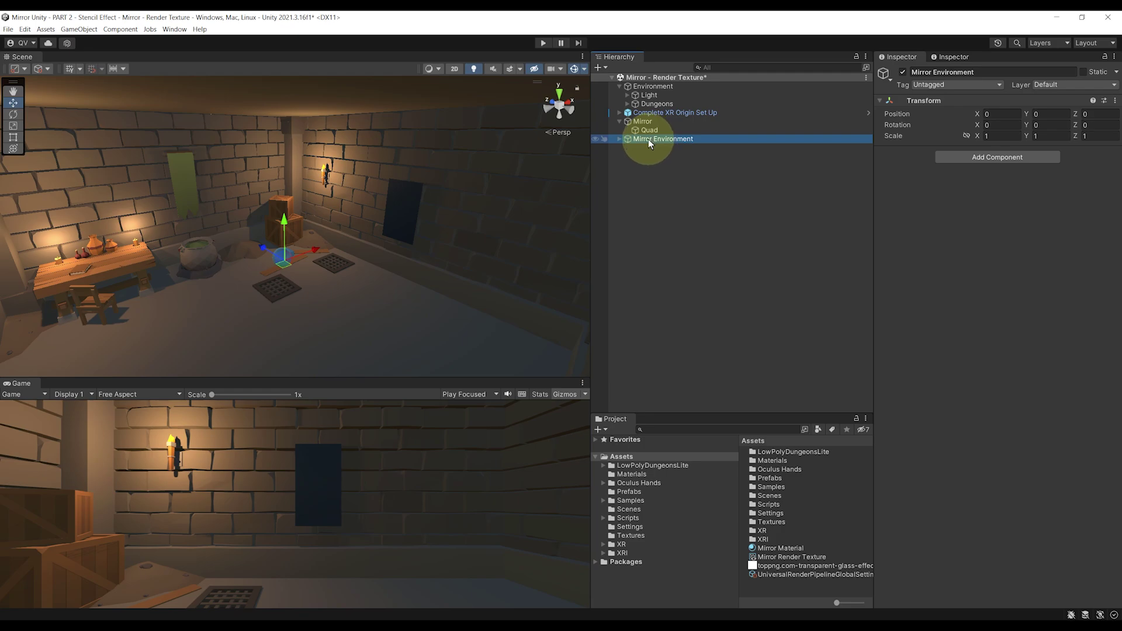
- Make Mirror Environment a child of the Mirror object and save the scene
left_click_drag(648, 139, 650, 124)
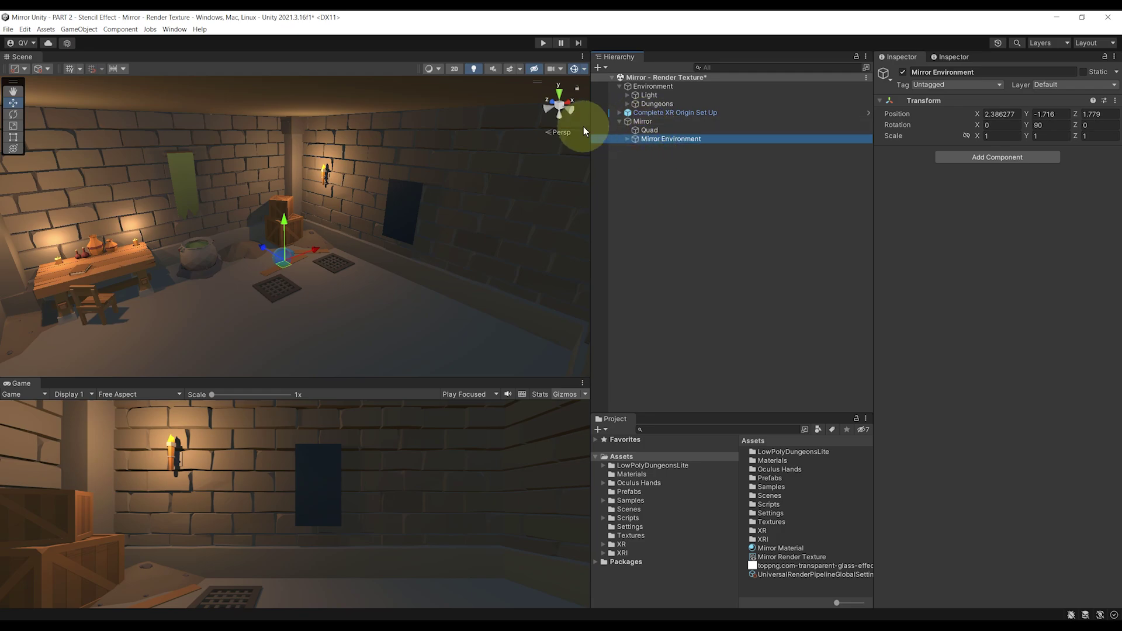
right_click_drag(584, 131, 456, 198)
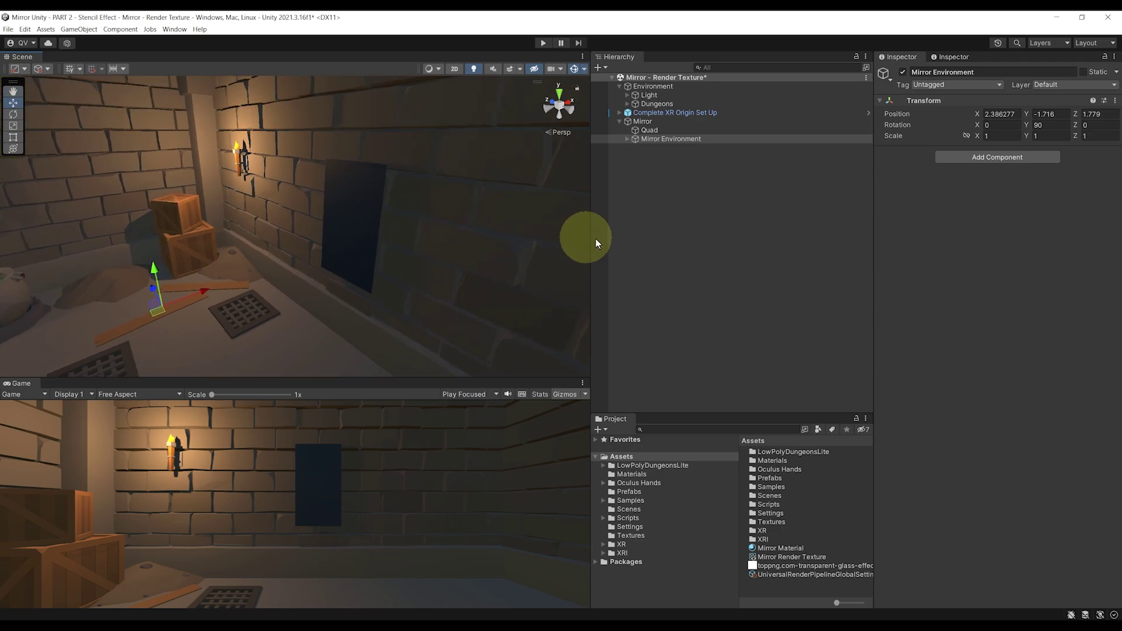
key("ctrl+s")
- Set the Mirror object's Z scale to -1 to flip Mirror Environment across the mirror wall
left_click(646, 122)
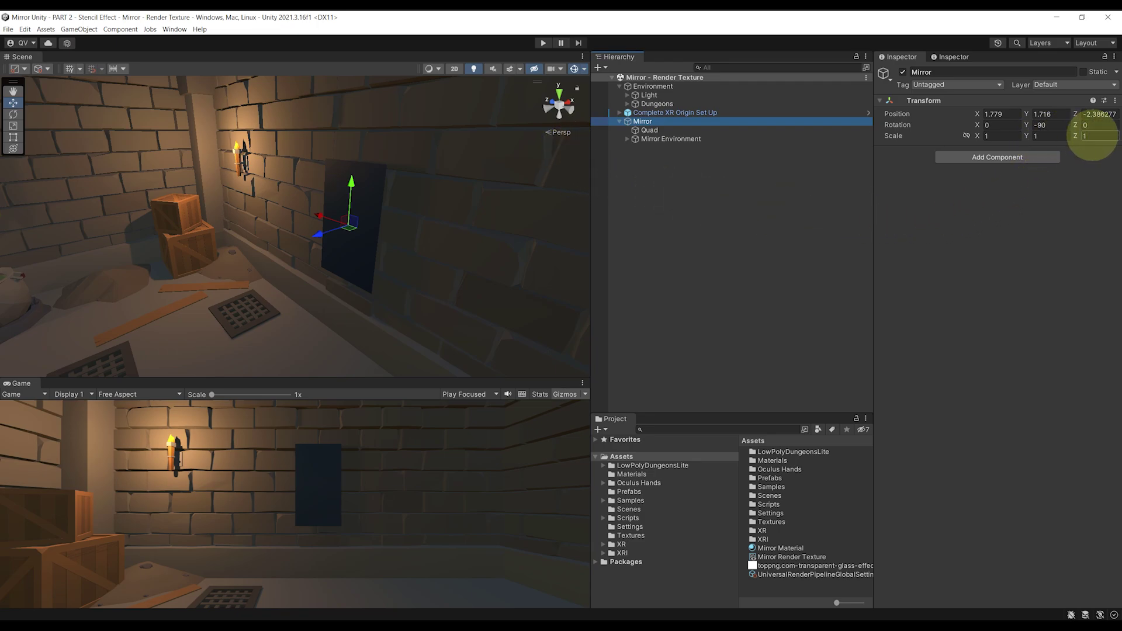
left_click(1097, 136)
type("-1")
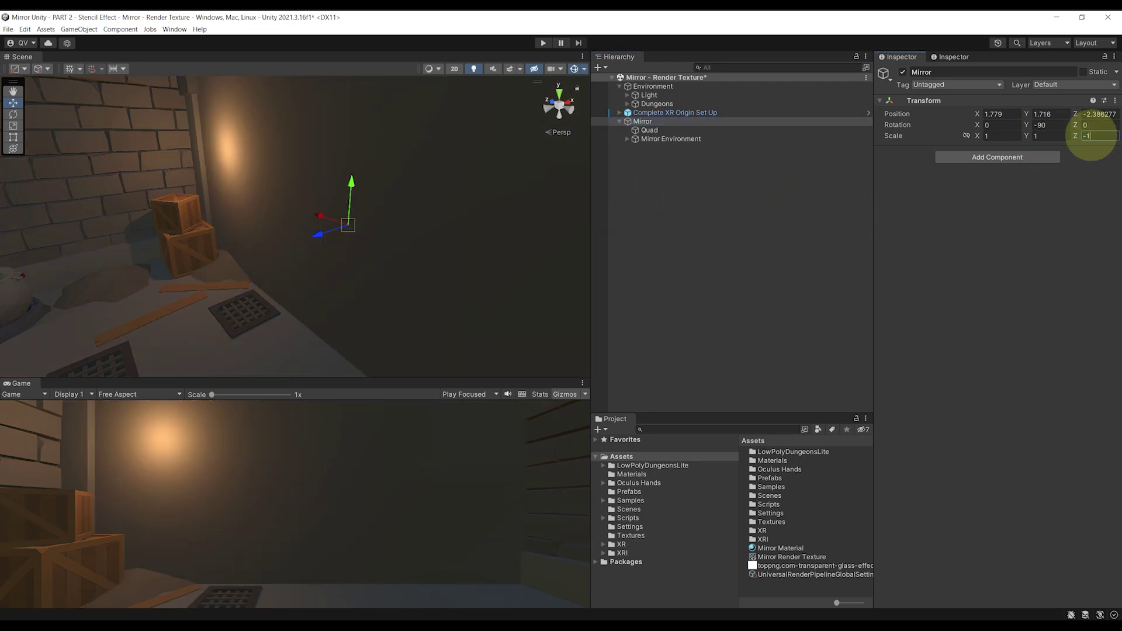
scroll(482, 248, "down", 5)
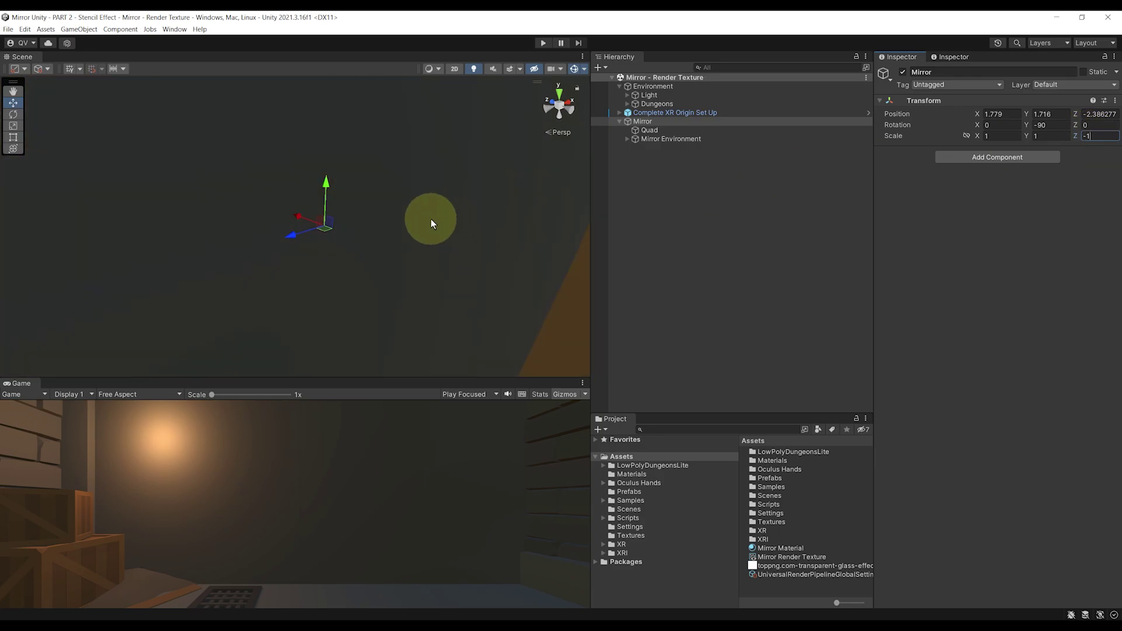
left_click_drag(430, 218, 411, 175, "alt")
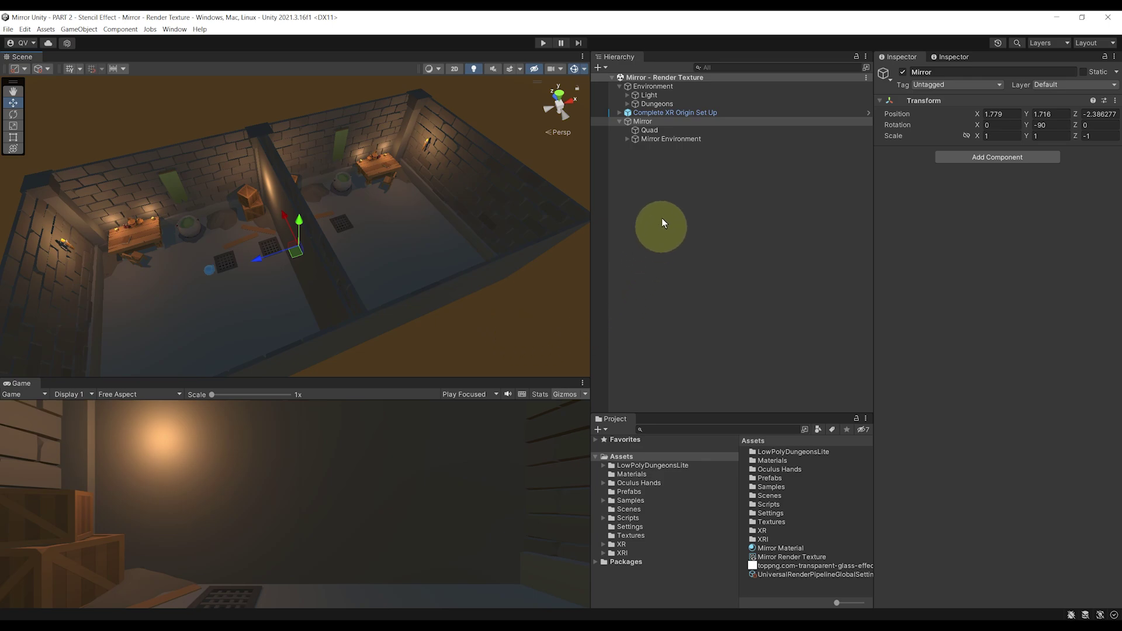
- Move Mirror Environment out of Mirror to the scene root, then reset Mirror's Z scale and save the scene
left_click(654, 141)
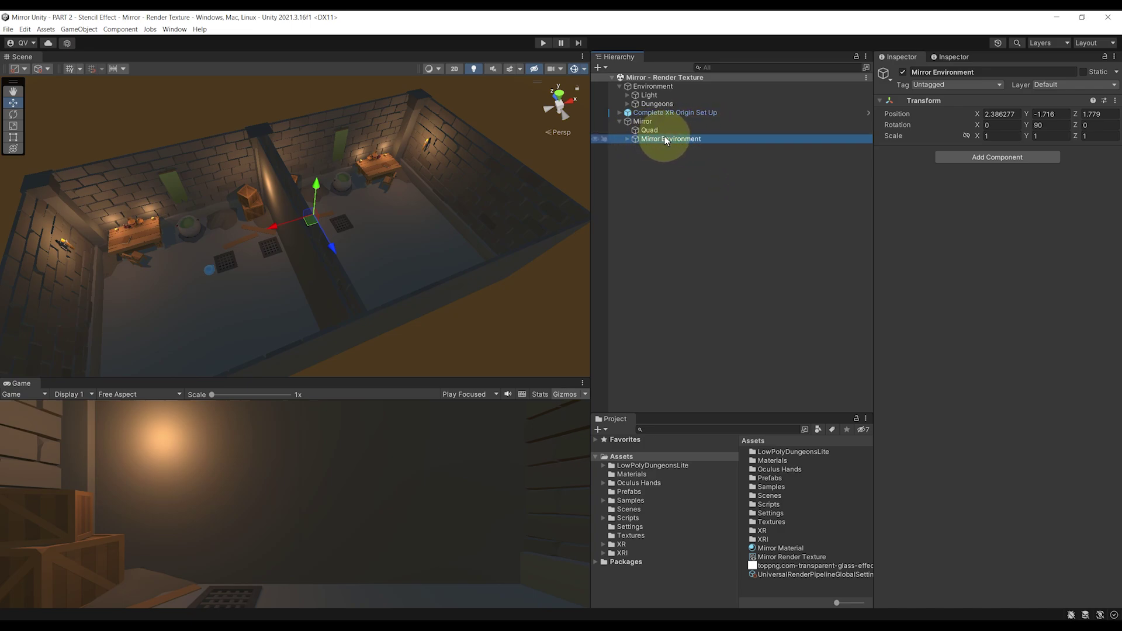
left_click_drag(665, 140, 648, 195)
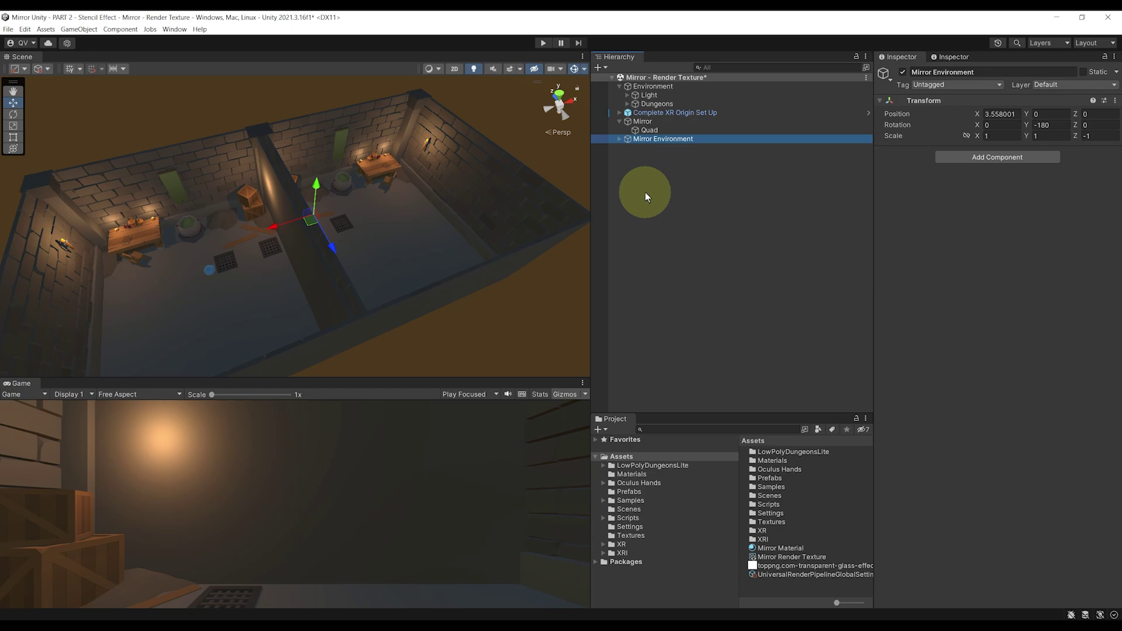
left_click(642, 122)
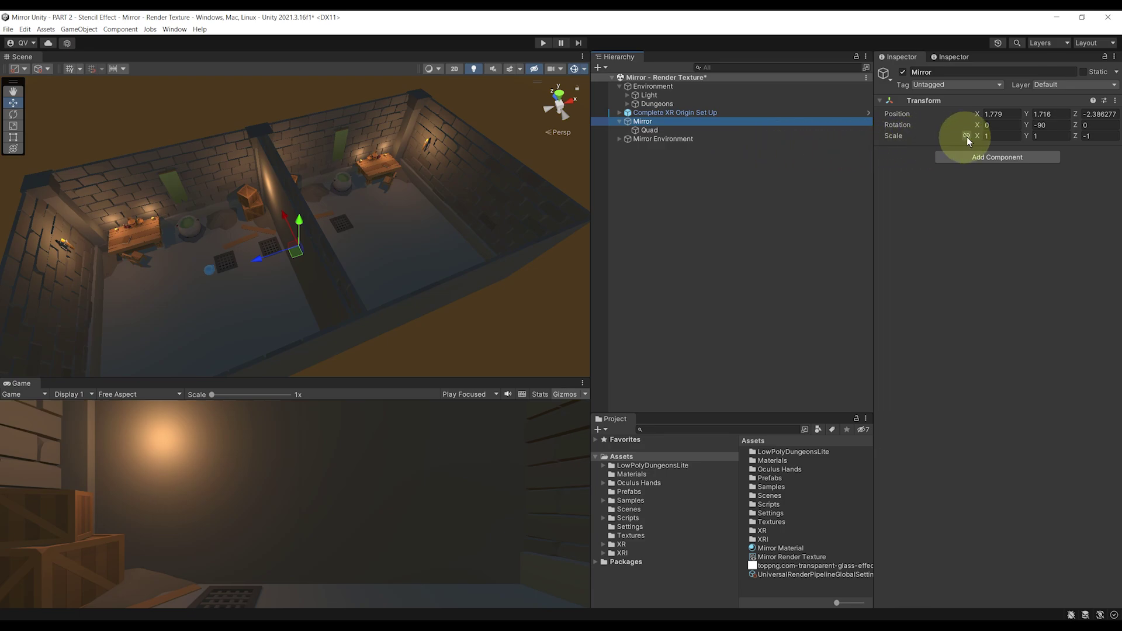
left_click(1088, 136)
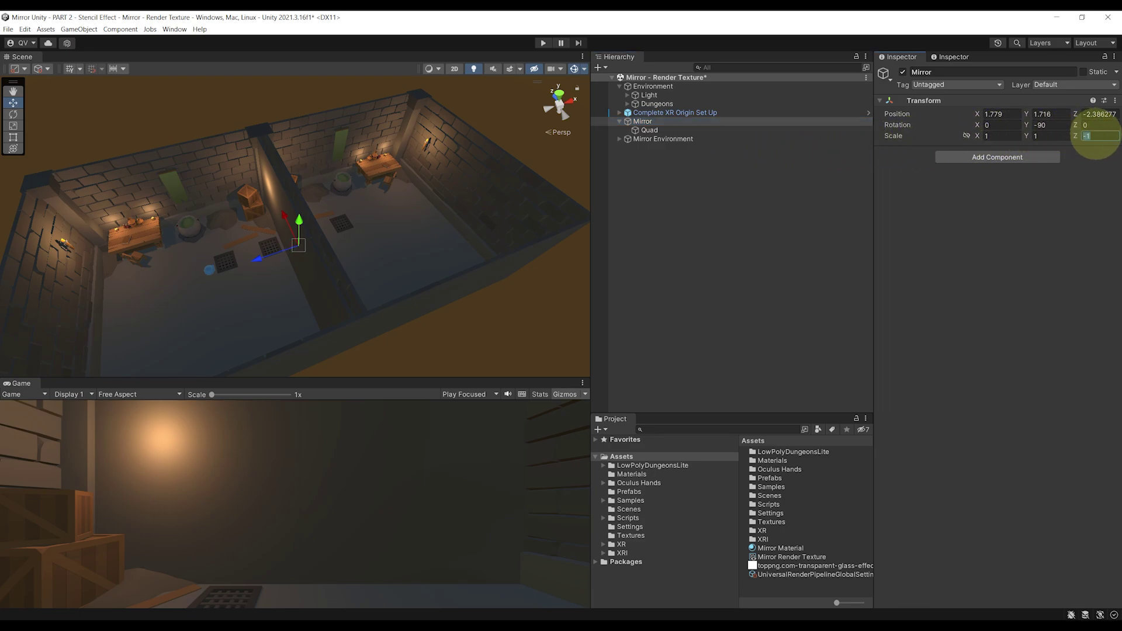
key("ctrl+s")
- Deactivate the two walls Wall_27 (2) and Wall_27 (3) of Mirror Environment that cover the mirror wall
left_click_drag(374, 226, 280, 239, "alt")
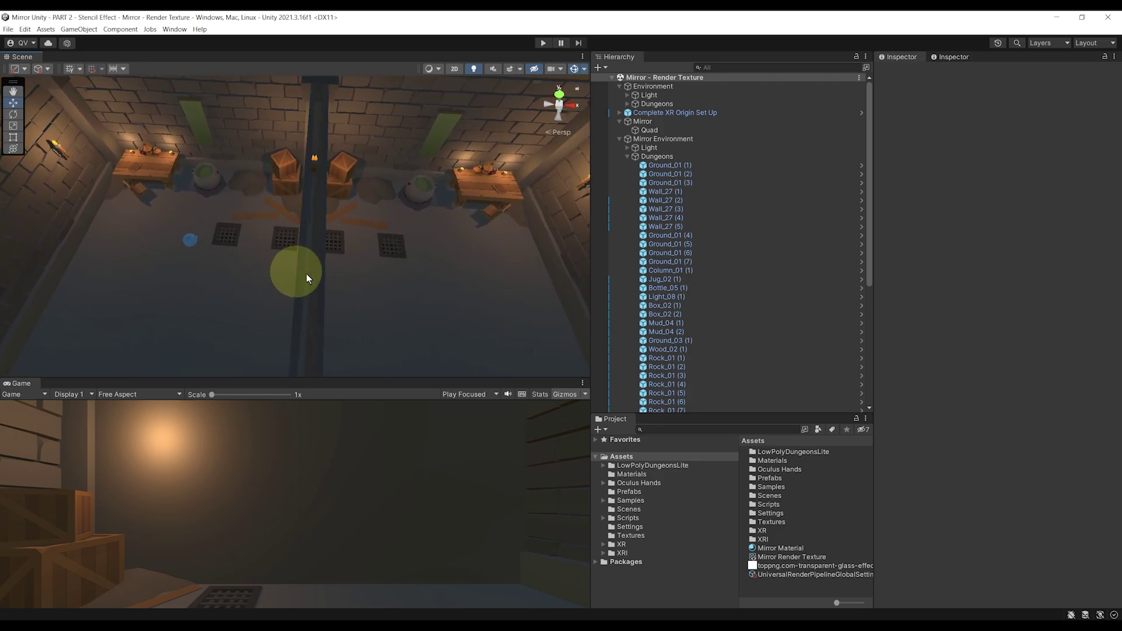
left_click_drag(306, 274, 406, 222, "alt")
left_click(313, 208)
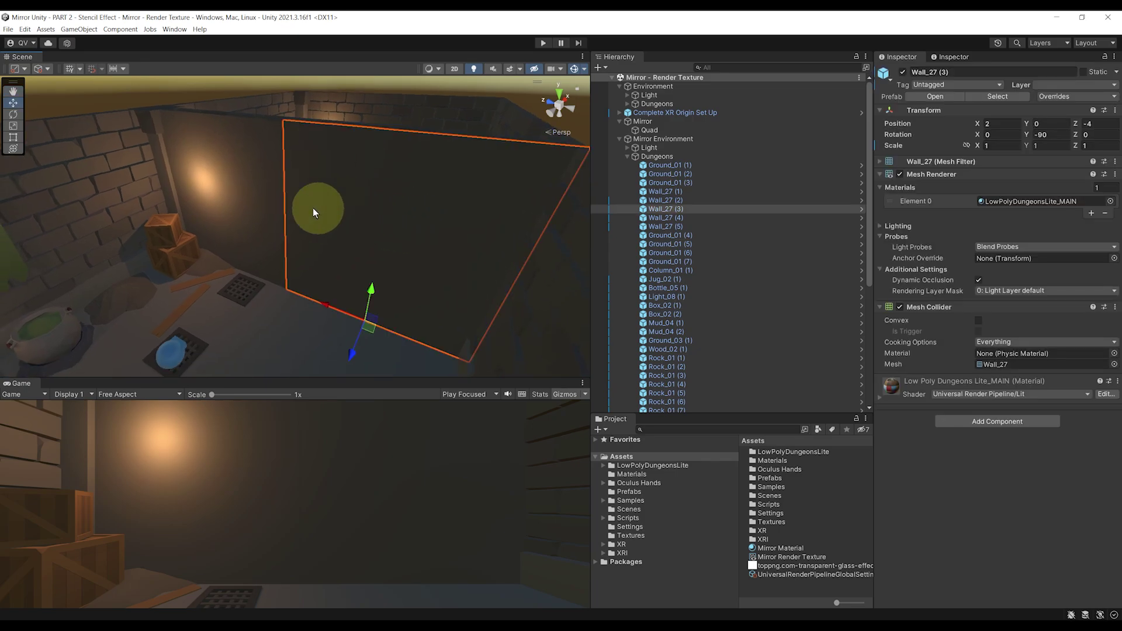
left_click(255, 204, "shift")
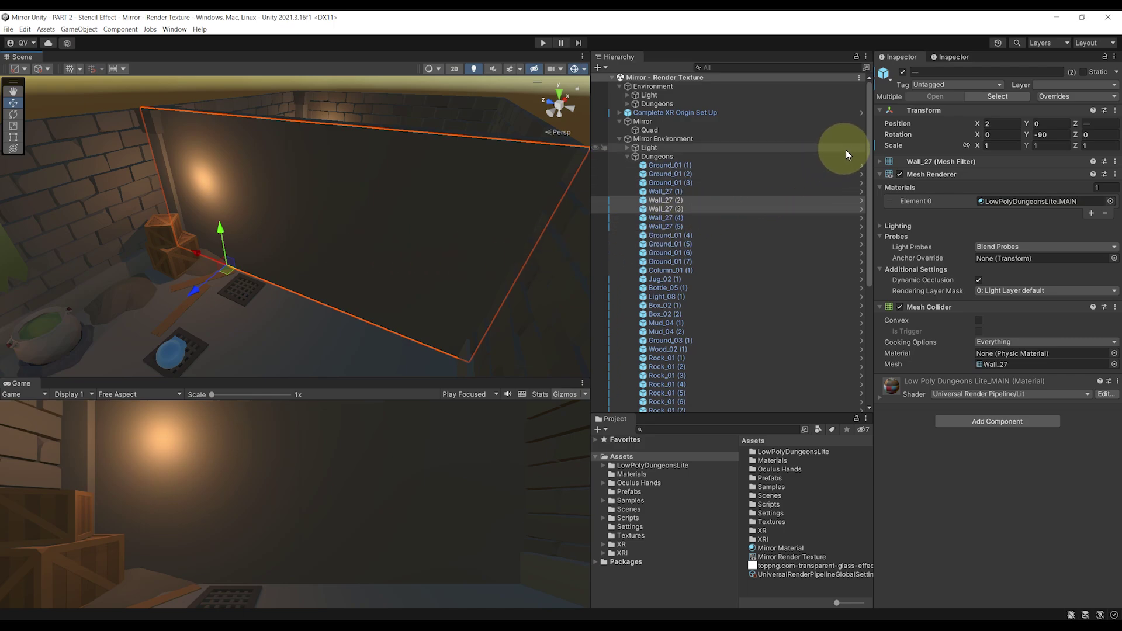
left_click(903, 73)
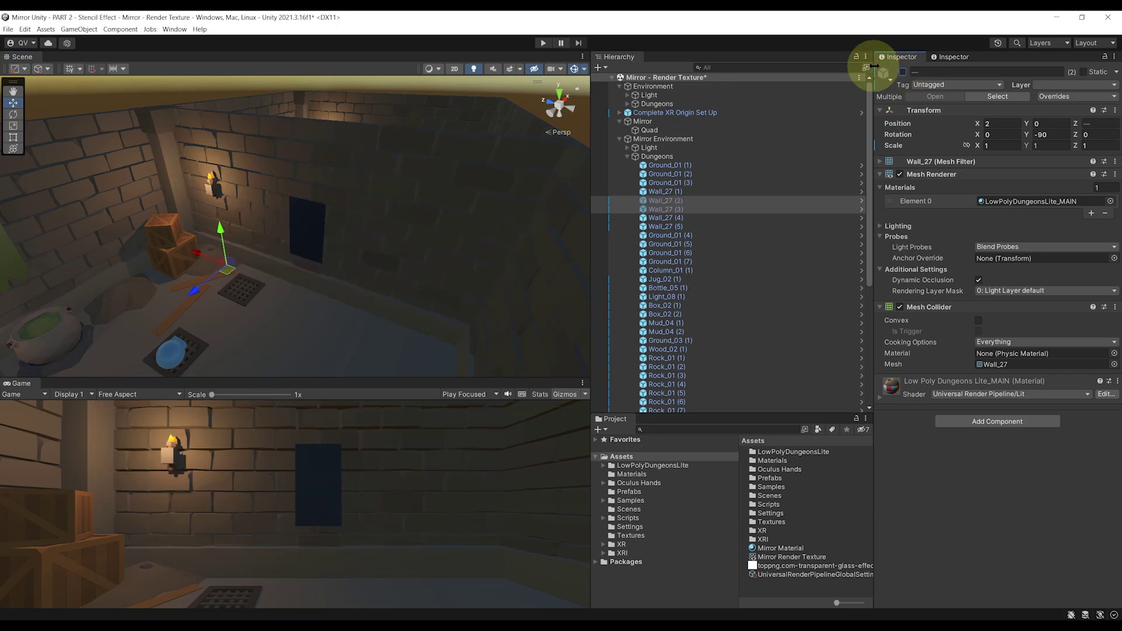
scroll(384, 307, "up", 5)
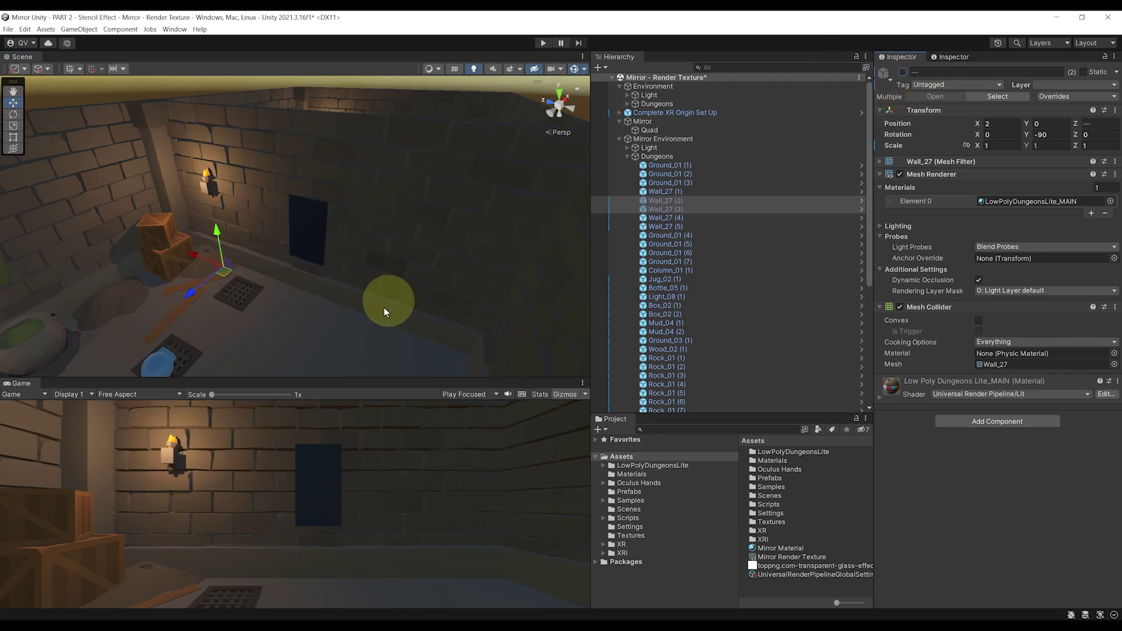
right_click_drag(380, 311, 420, 264)
scroll(420, 264, "down", 5)
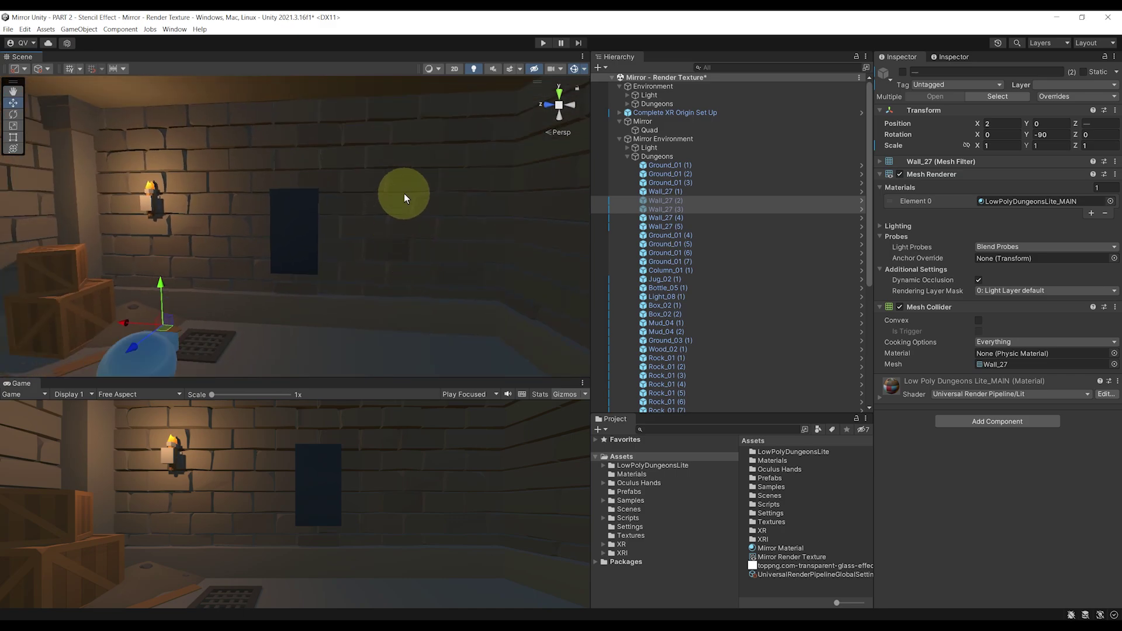
- Add a new layer named Mirror Environment as User Layer 6
left_click(647, 88)
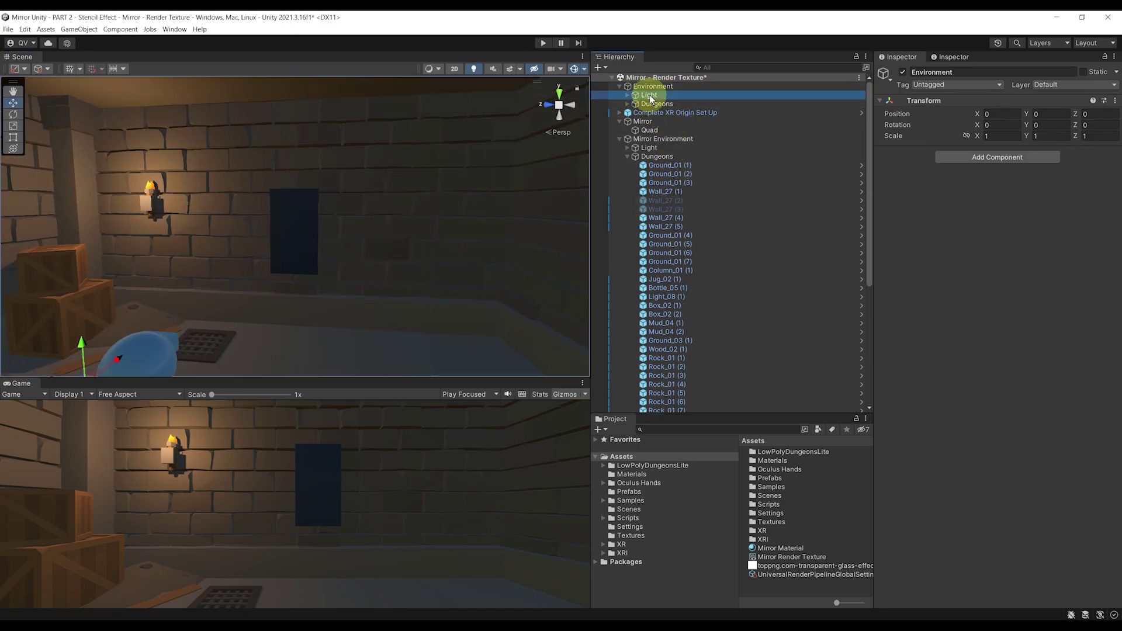
double_click(649, 95)
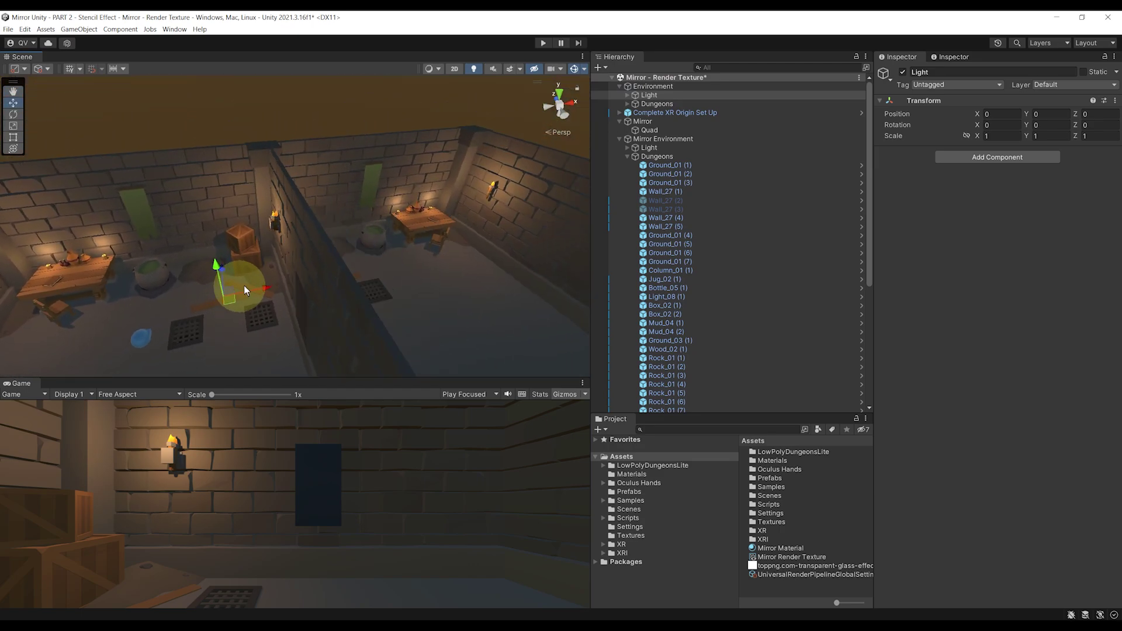
left_click_drag(303, 238, 455, 216)
key("ctrl+z")
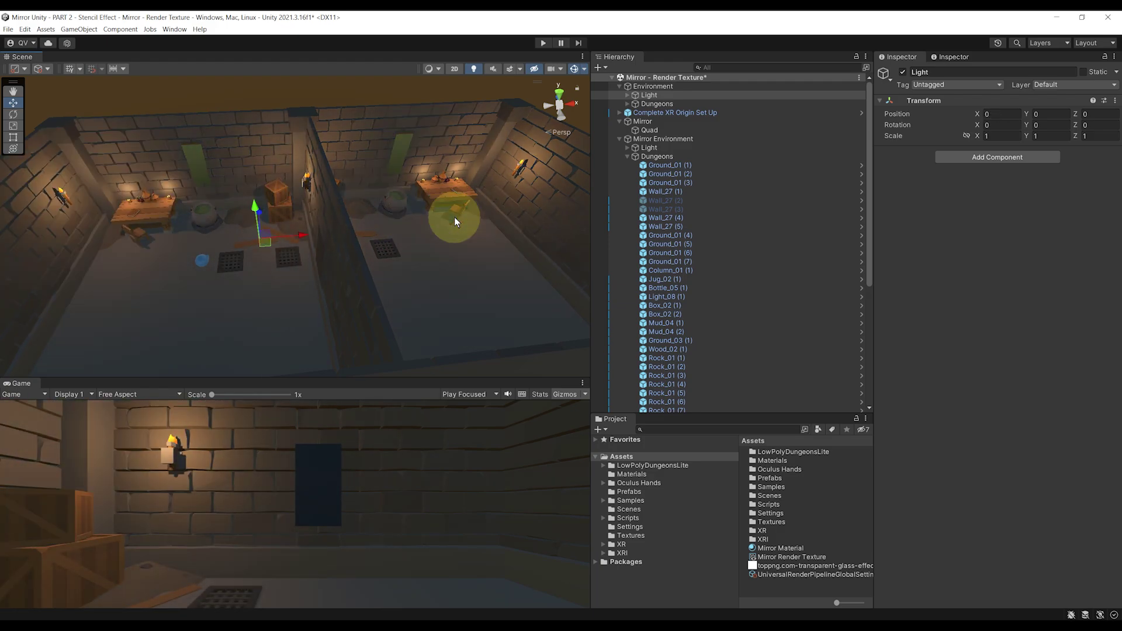
left_click_drag(329, 247, 468, 250, "alt")
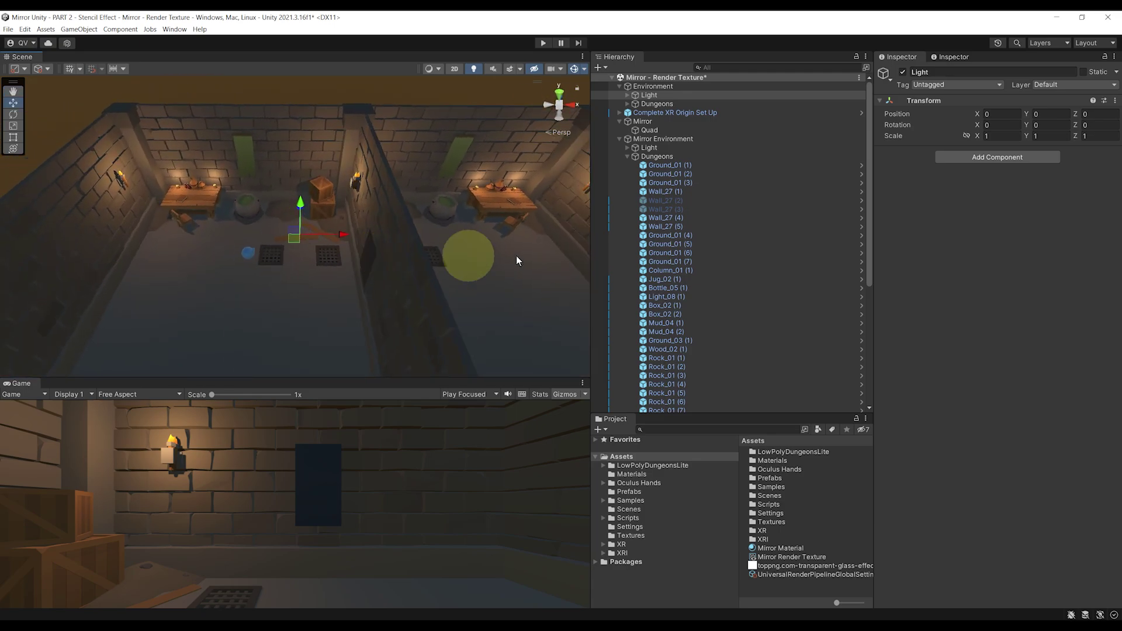
left_click(1029, 86)
left_click(1038, 86)
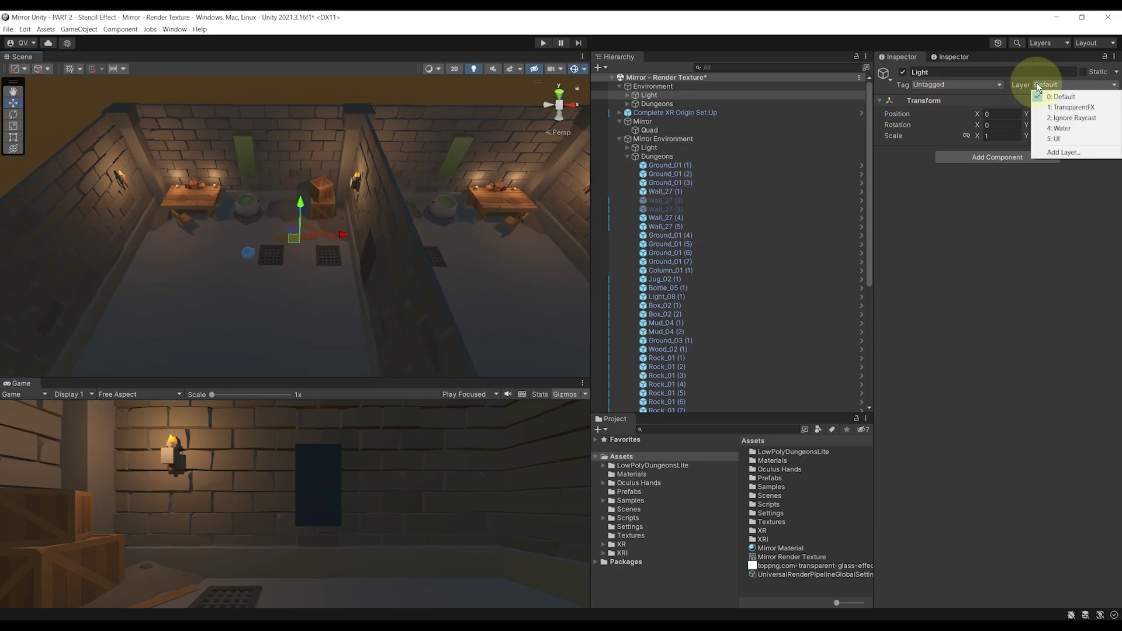
left_click(1061, 152)
left_click(1053, 203)
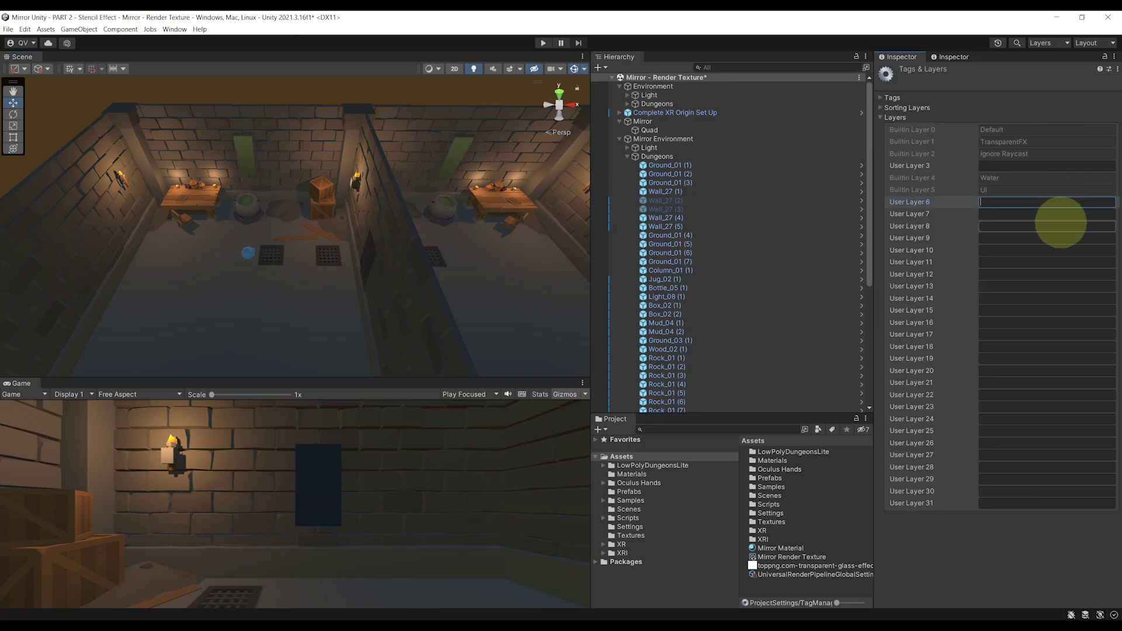
type("Mirror Environment")
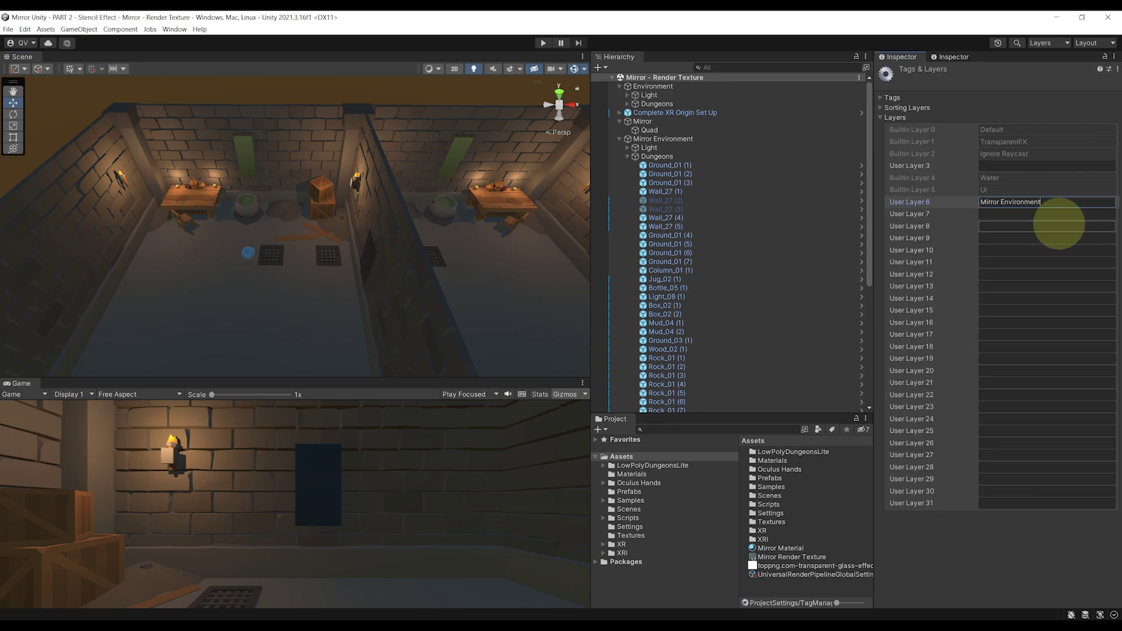
- Assign the Mirror Environment layer to the Mirror Environment object and all its children, and save the scene
left_click(666, 141)
key("f")
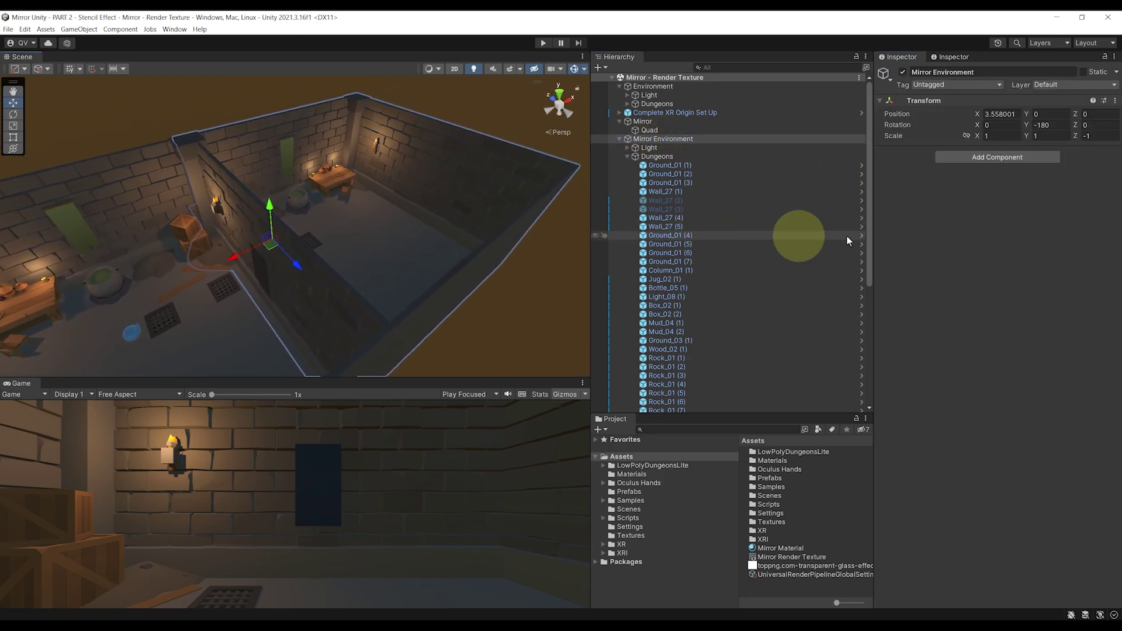
left_click(1057, 86)
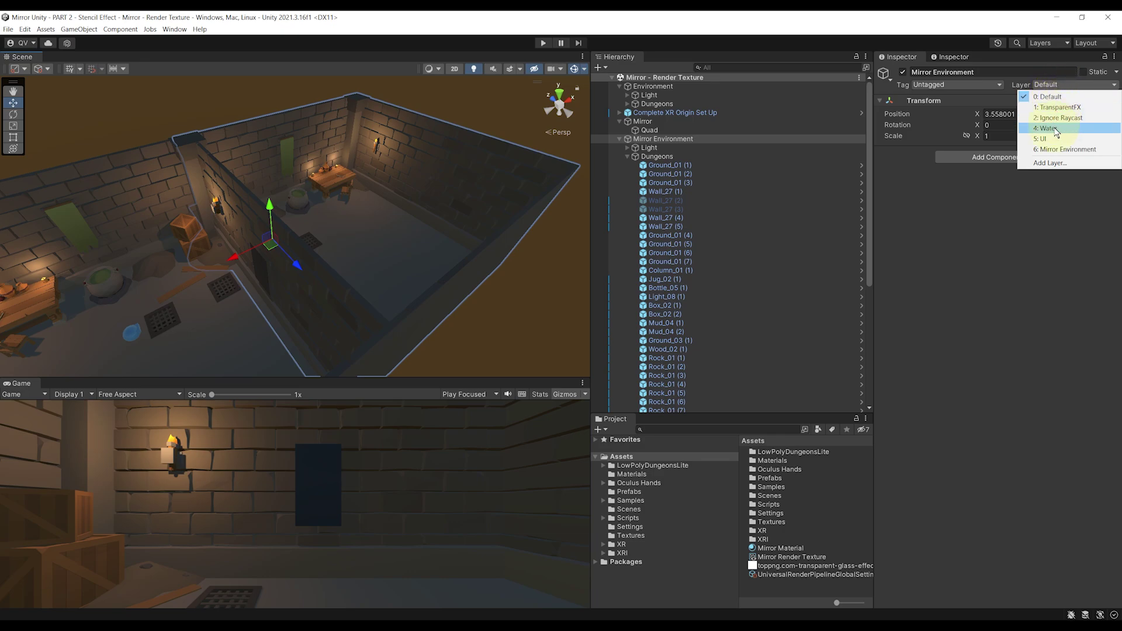
left_click(1056, 150)
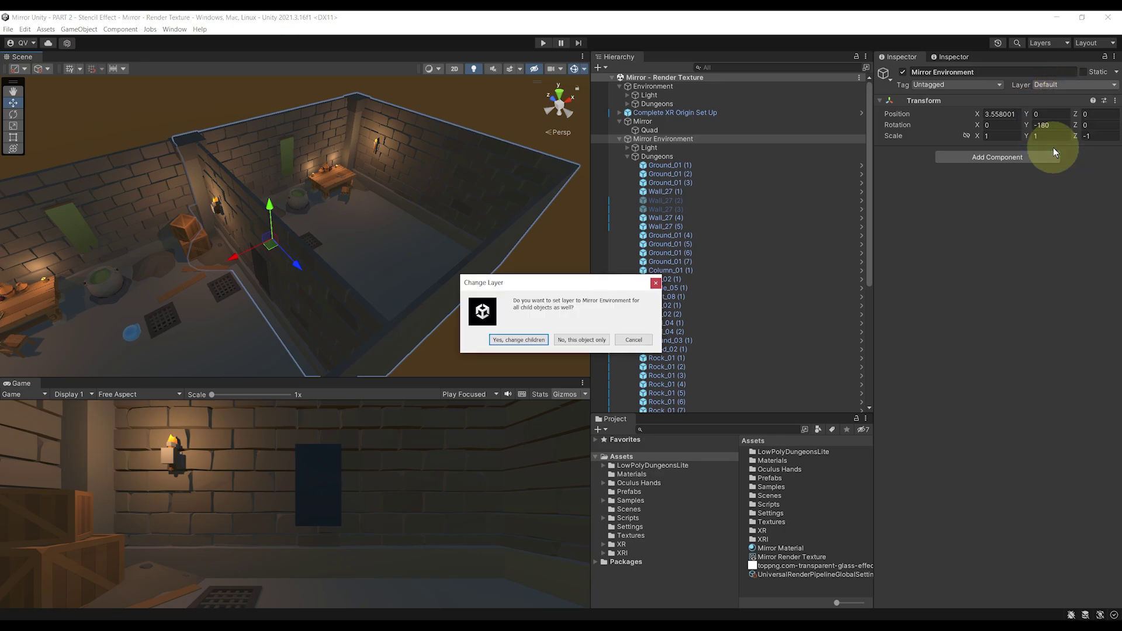
left_click(518, 340)
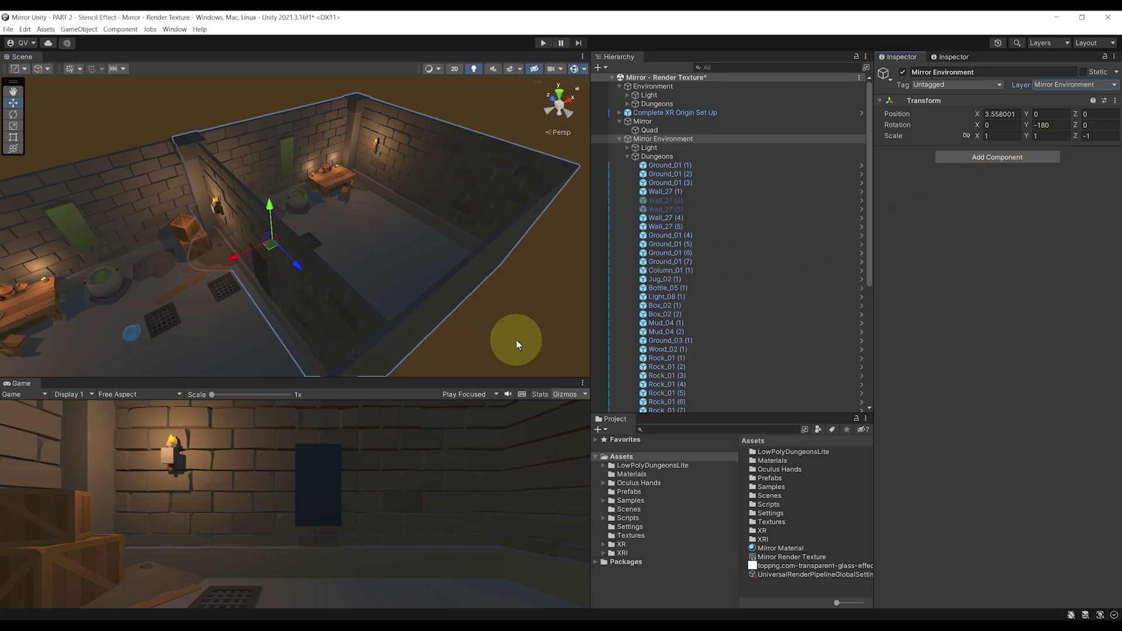
key("ctrl+s")
- Exclude the Mirror Environment layer from the culling mask of the four point lights under Environment, and save the scene
left_click_drag(517, 339, 345, 333, "alt")
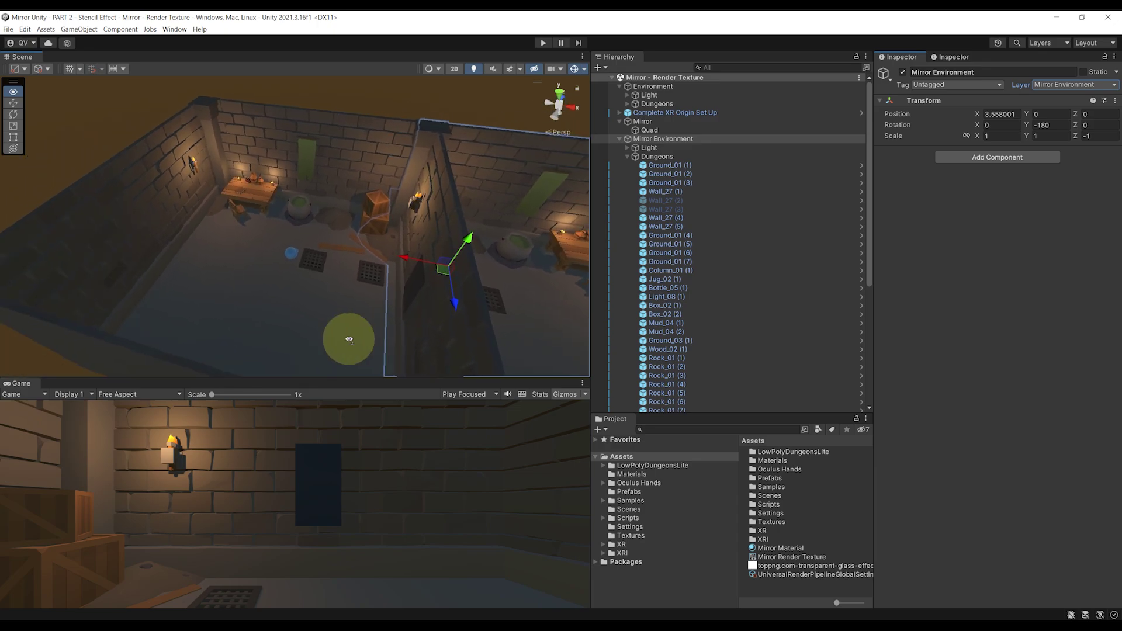
left_click(628, 94)
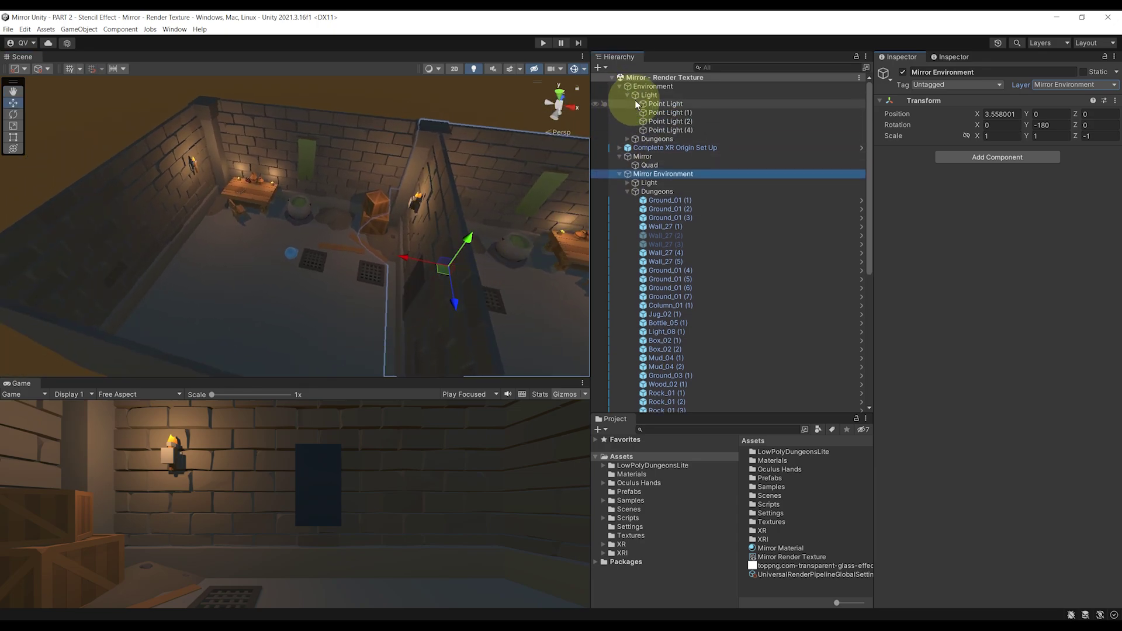
left_click(642, 104)
left_click(671, 129, "shift")
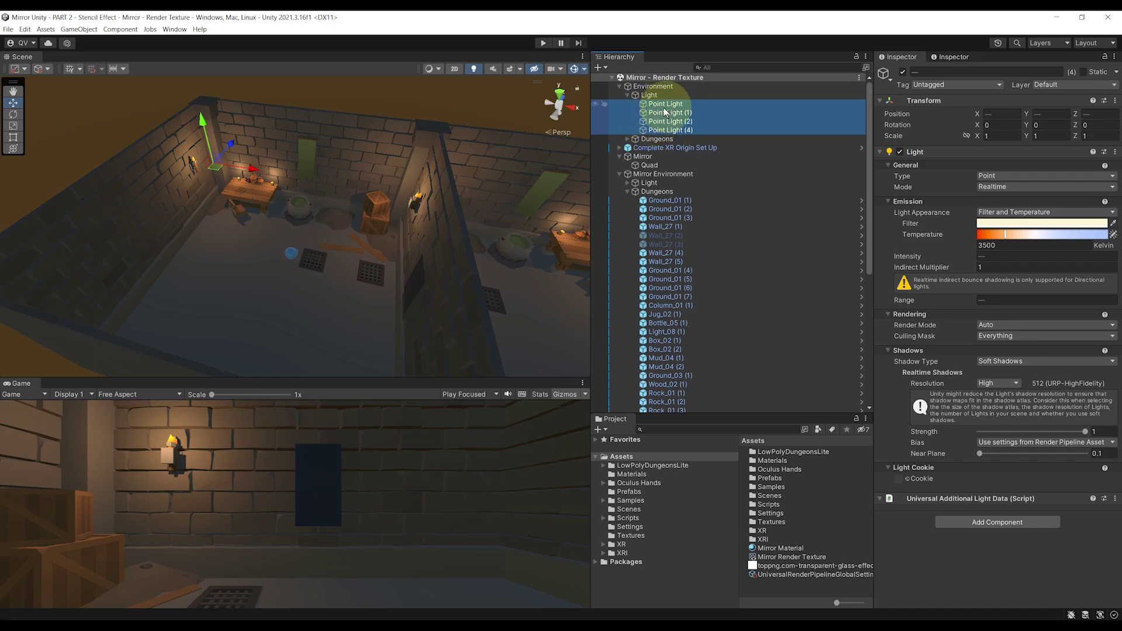
left_click(996, 337)
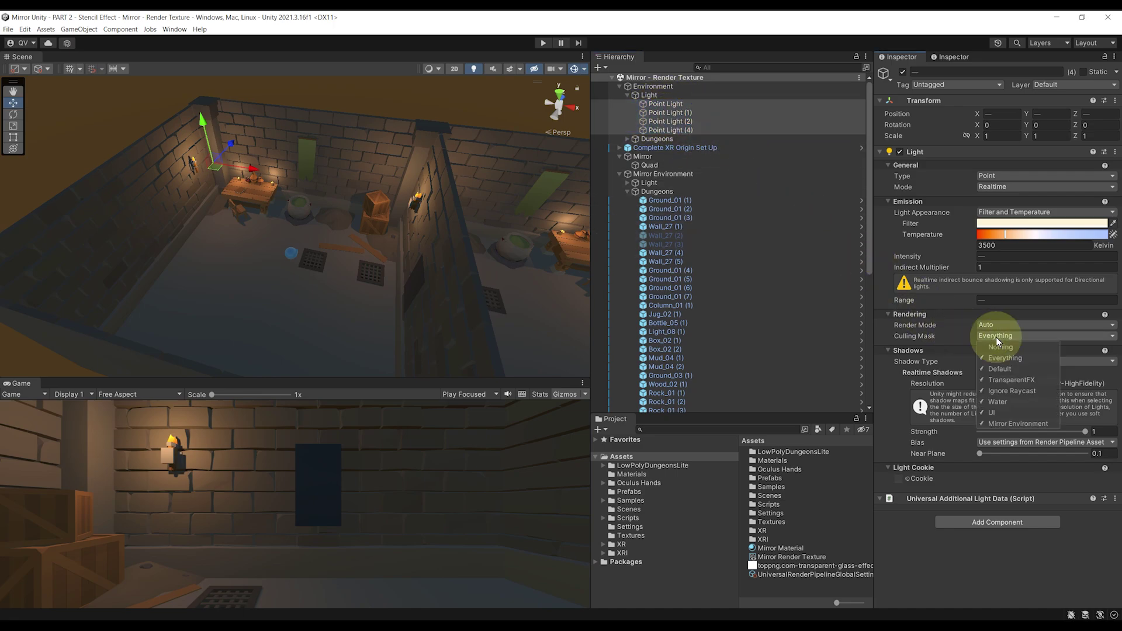
left_click(1004, 424)
left_click_drag(468, 275, 221, 176, "alt")
left_click_drag(114, 170, 407, 194)
key("ctrl+z")
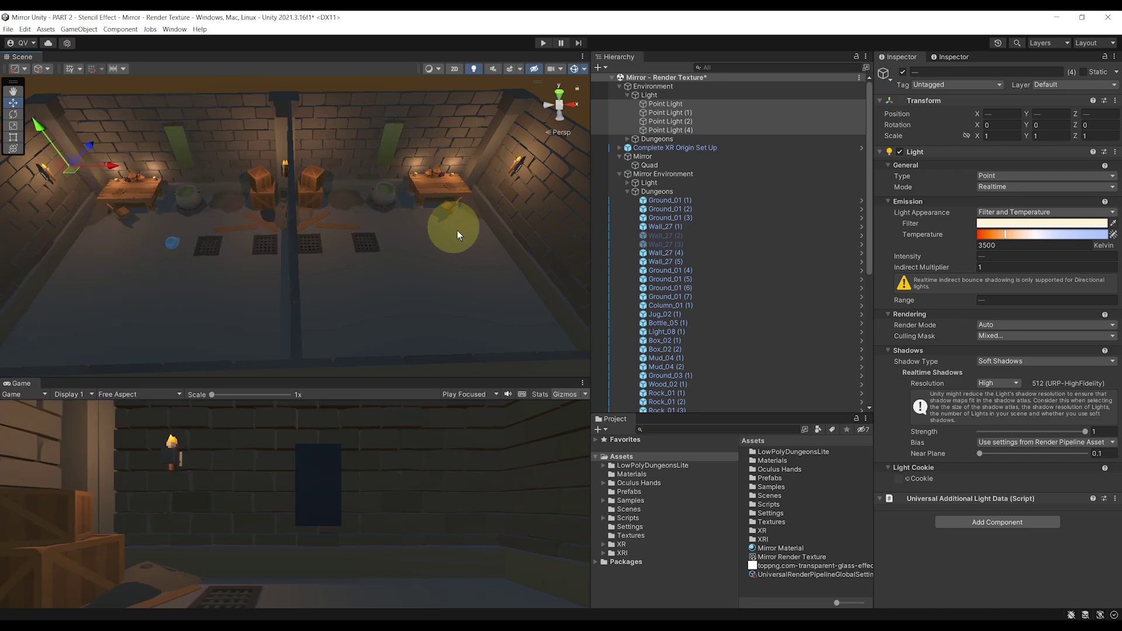
key("ctrl+s")
- Restrict the culling mask of the four point lights under Mirror Environment to the Mirror Environment layer only, and save the scene
middle_click_drag(432, 242, 378, 245)
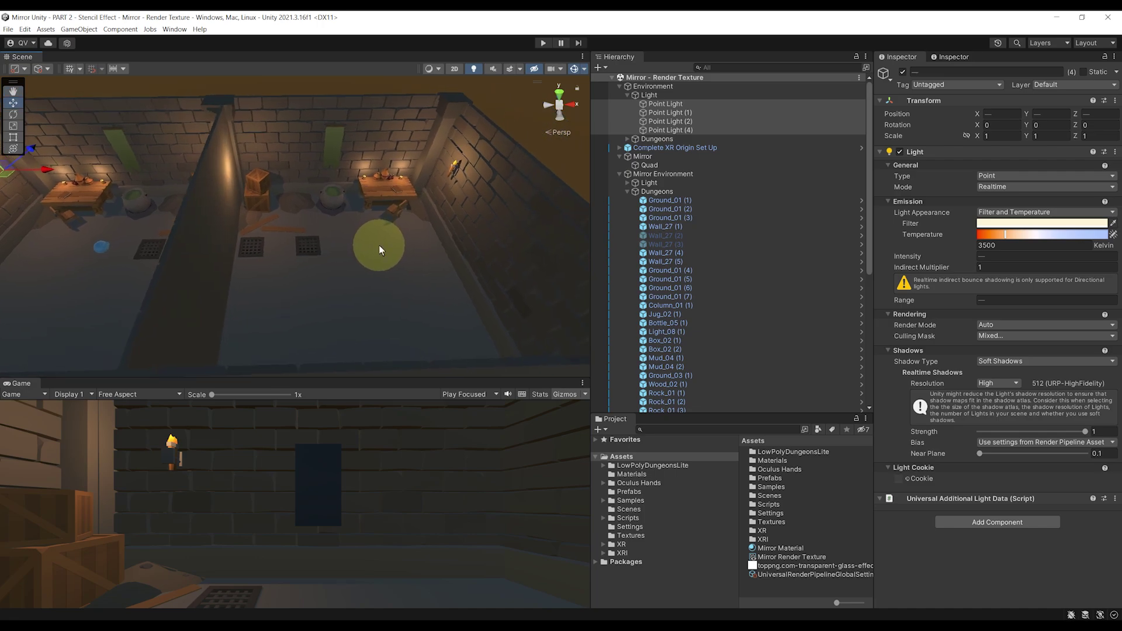
left_click(627, 192)
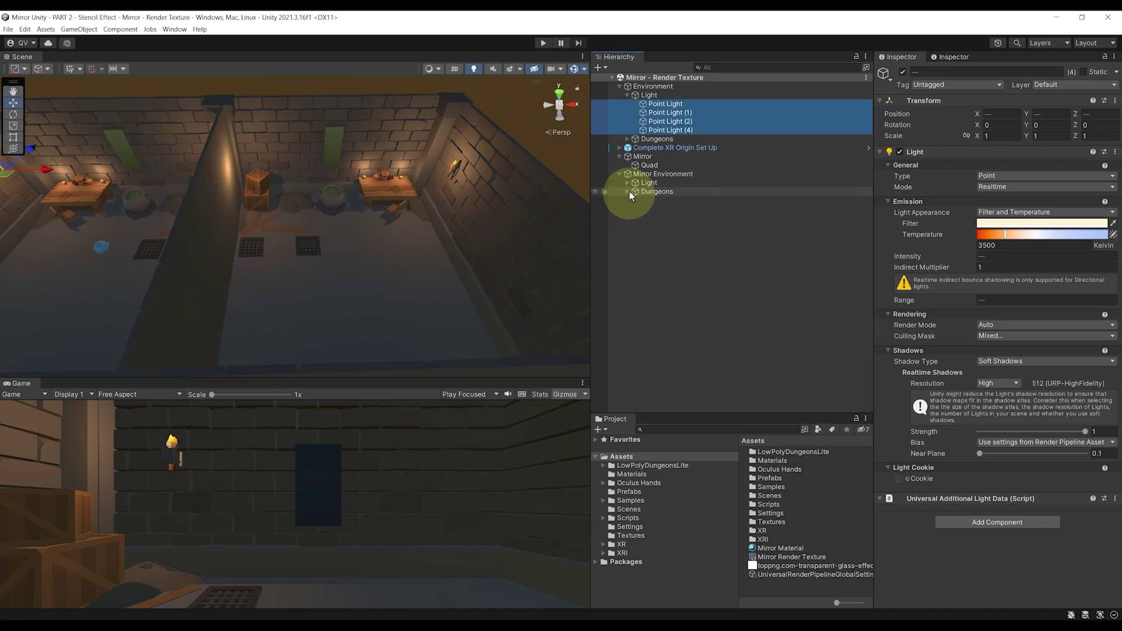
left_click(627, 183)
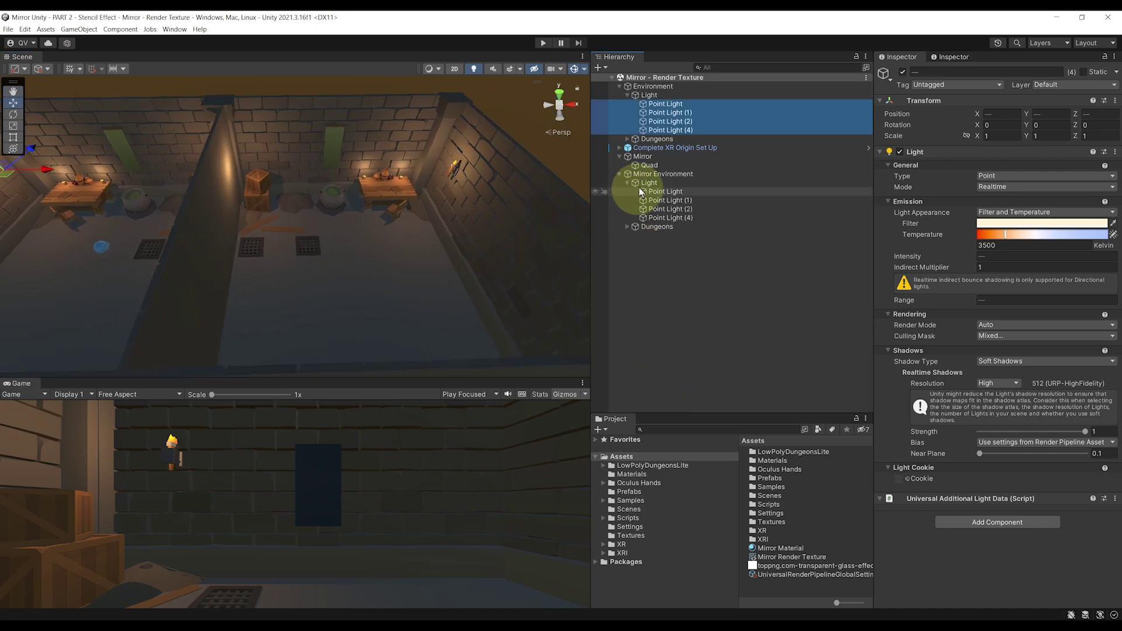
left_click(646, 175)
left_click(646, 183)
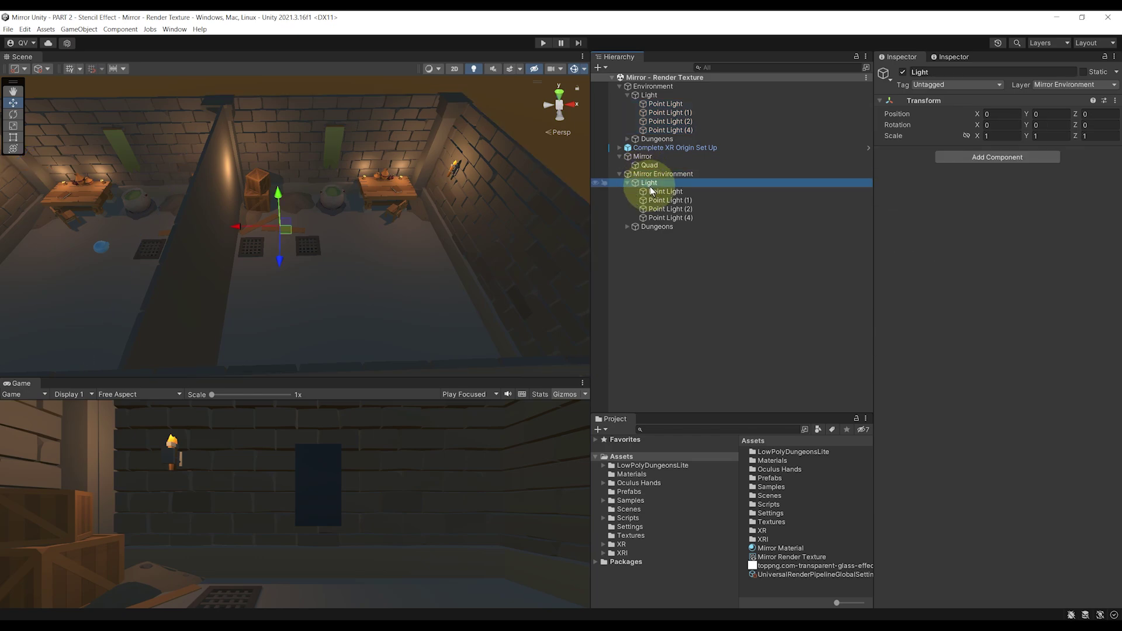
left_click(658, 191)
left_click(654, 218, "shift")
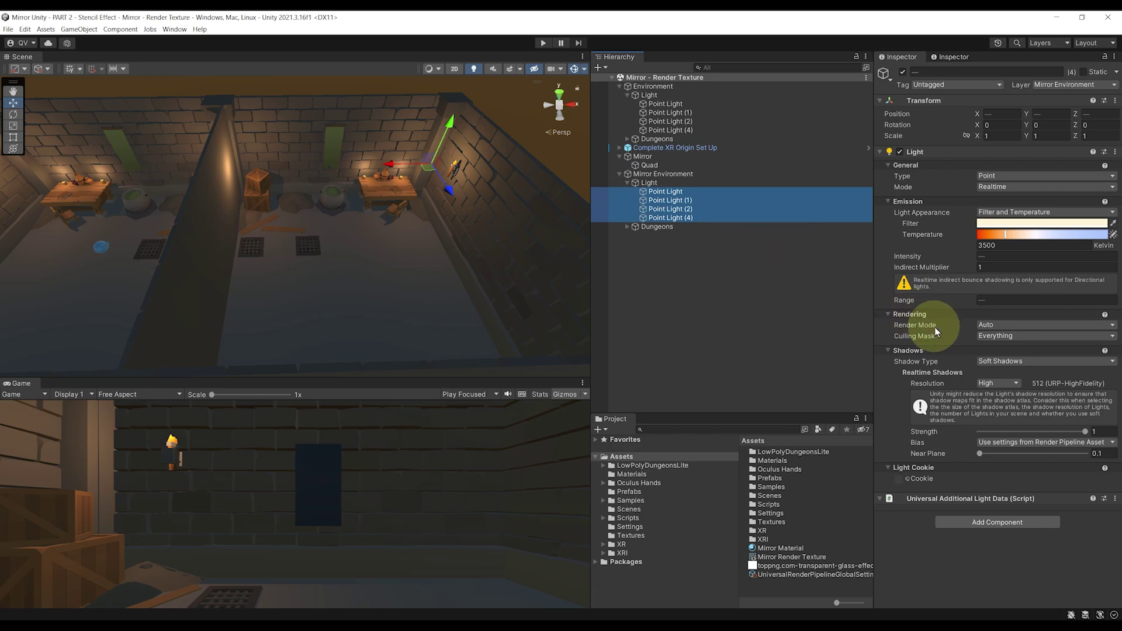
left_click(996, 336)
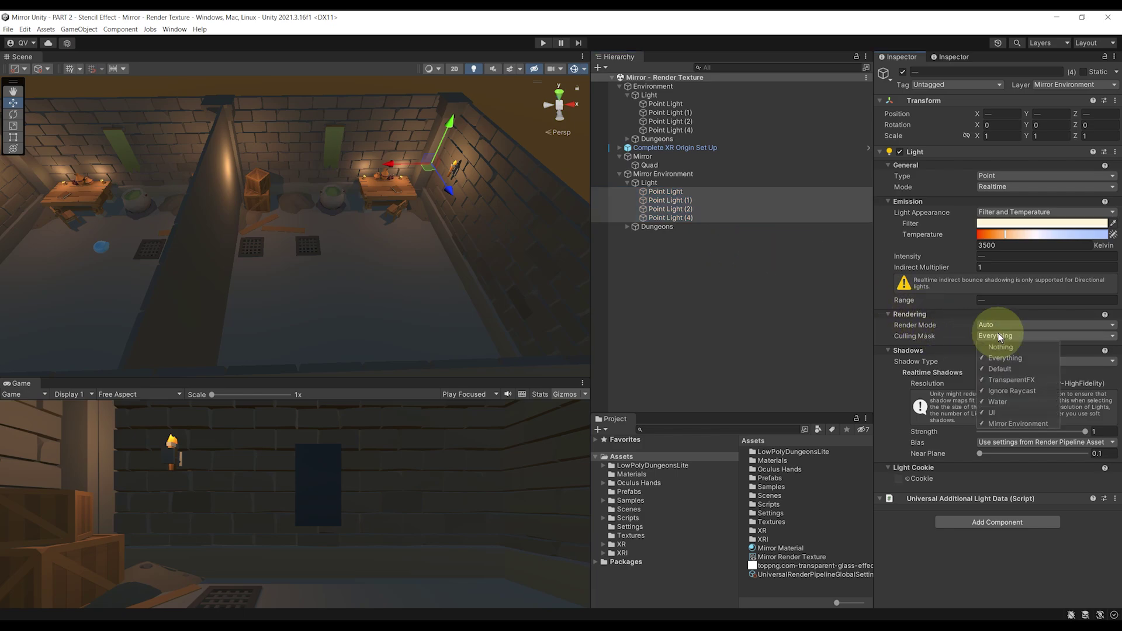
left_click(1003, 347)
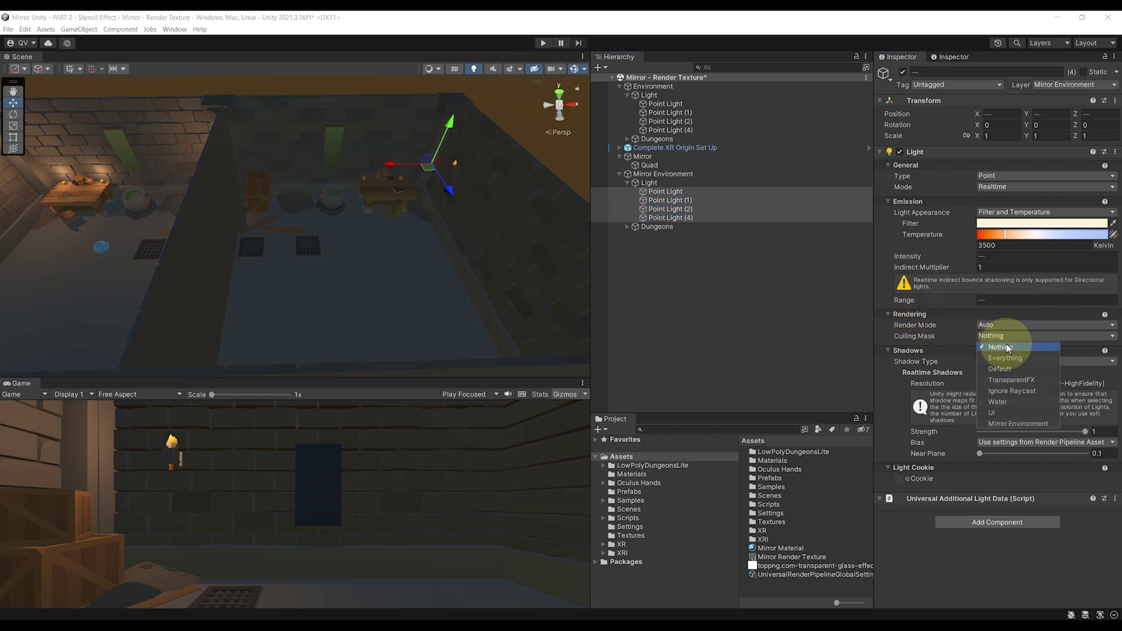
left_click(1003, 424)
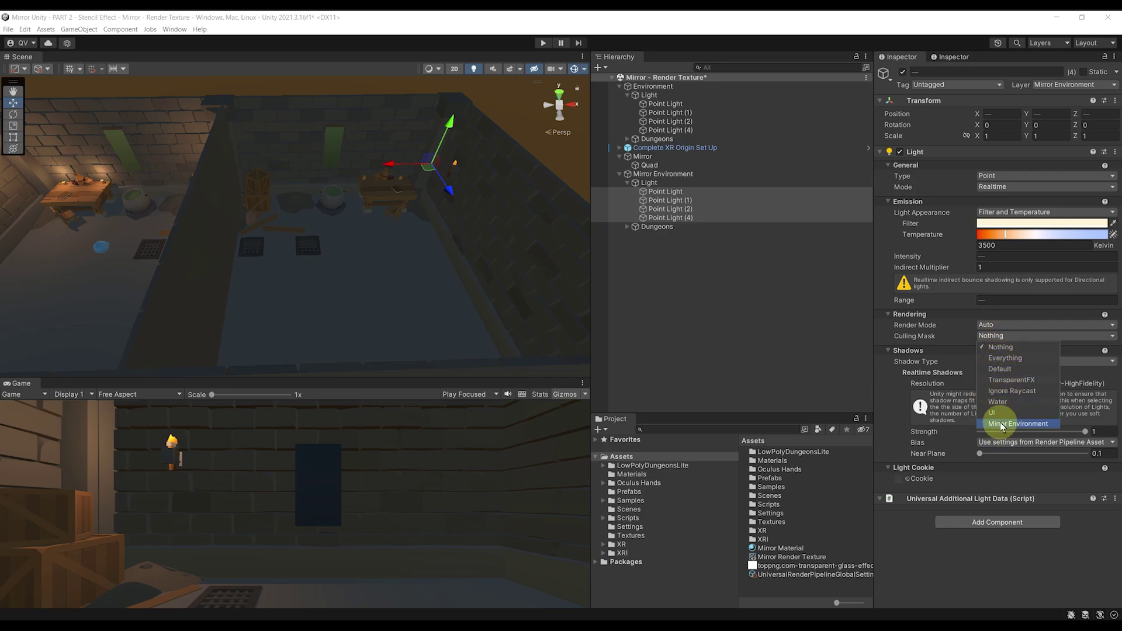
key("ctrl+s")
- Clear the selection and collapse the Mirror Environment, Mirror and Environment objects in the scene hierarchy
middle_click_drag(410, 245, 485, 251)
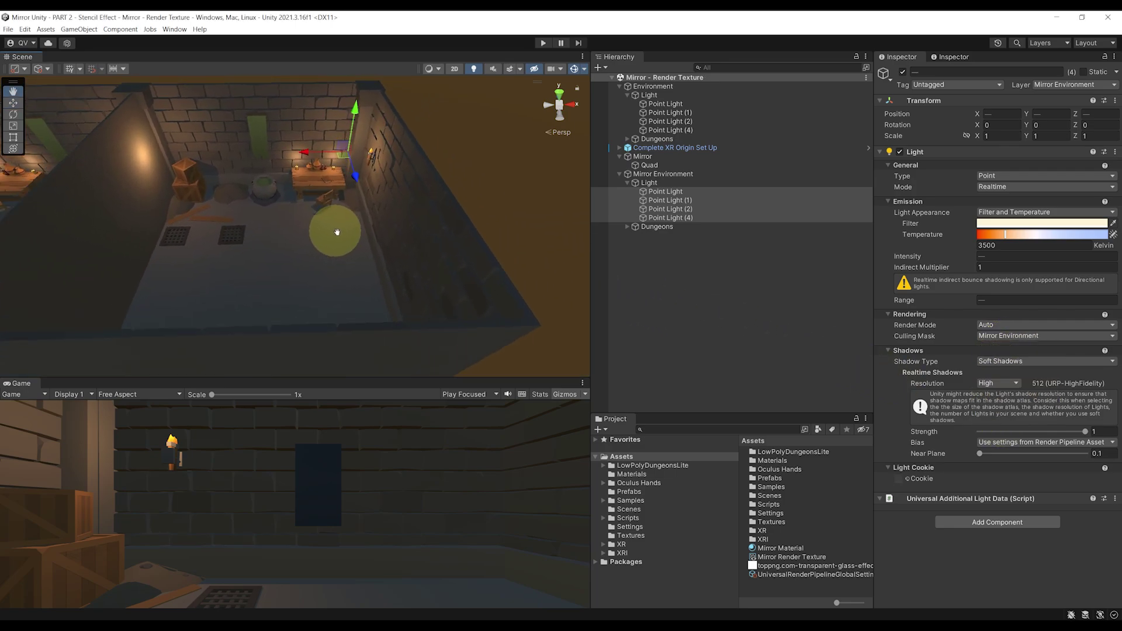
left_click_drag(485, 251, 388, 151, "alt")
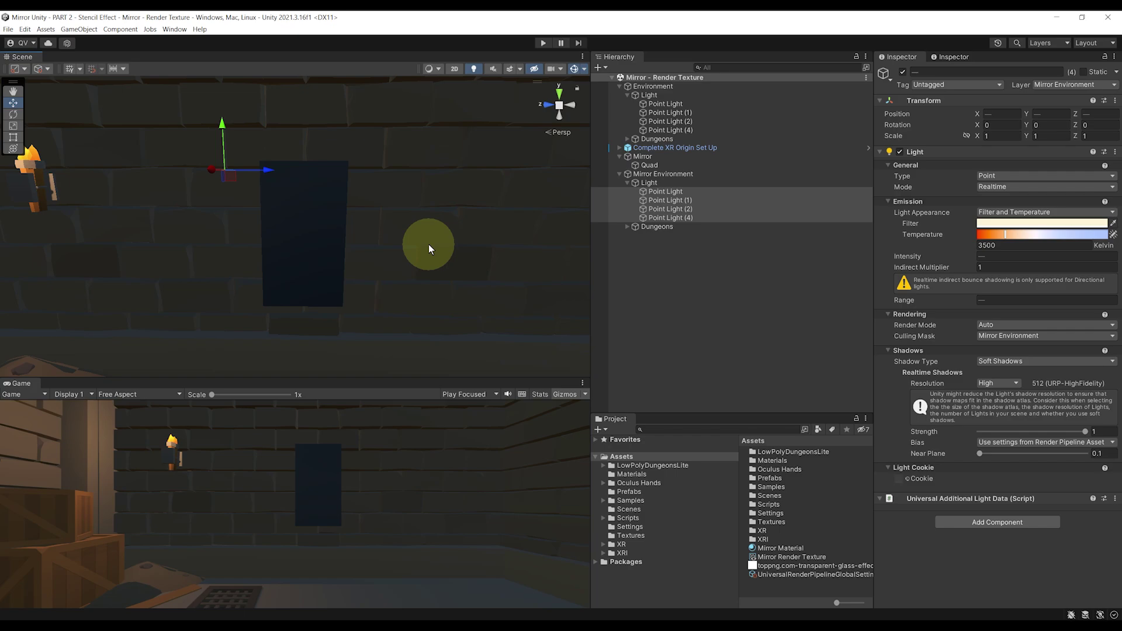
left_click(675, 286)
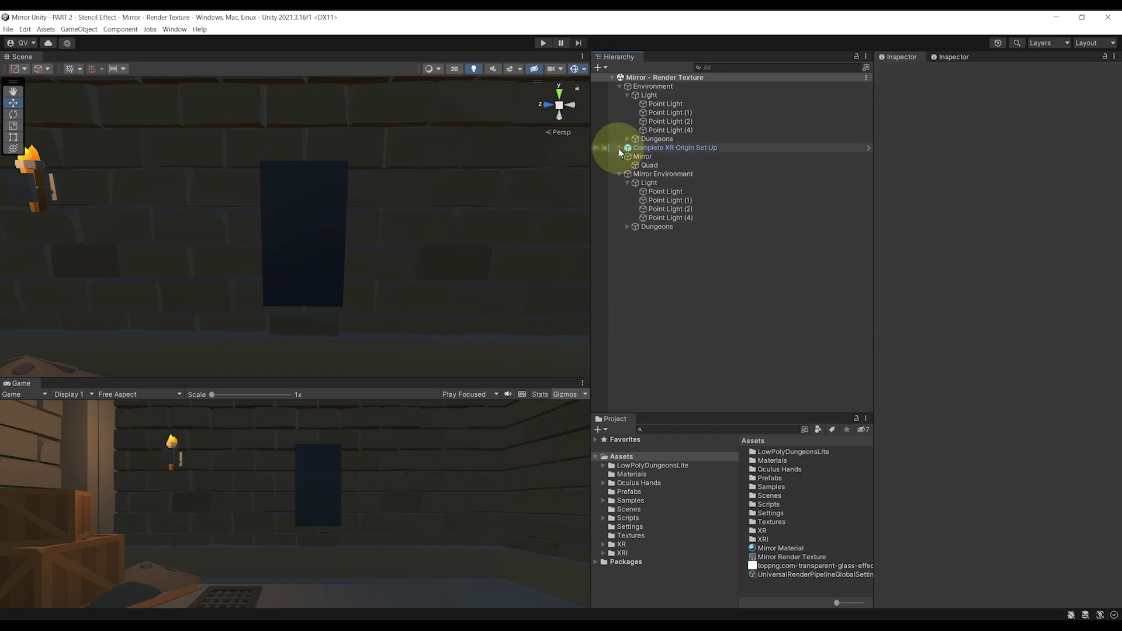
left_click(619, 175)
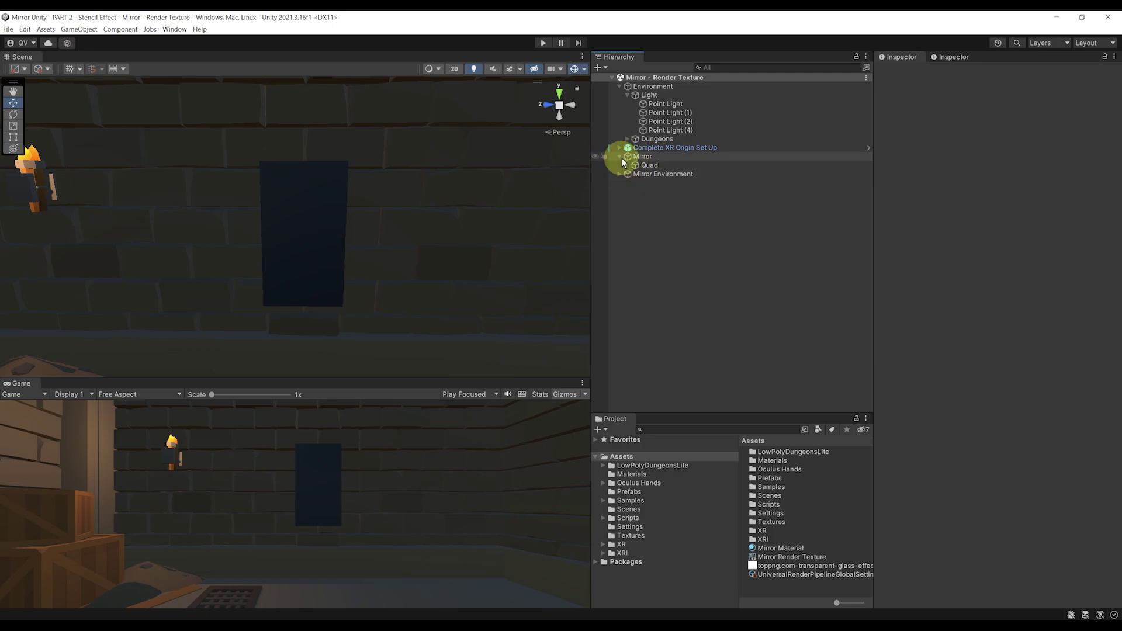
left_click(620, 157)
left_click(619, 86)
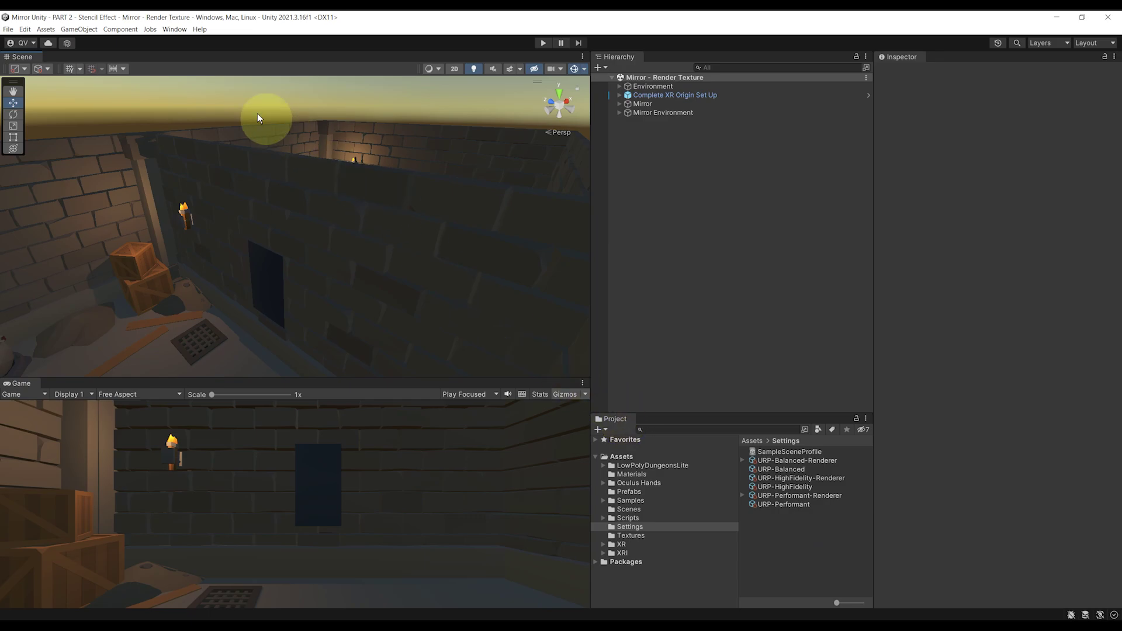
- Open the URP-HighFidelity-Renderer data through the render pipeline asset assigned in the project's Graphics settings
left_click(24, 29)
left_click(65, 332)
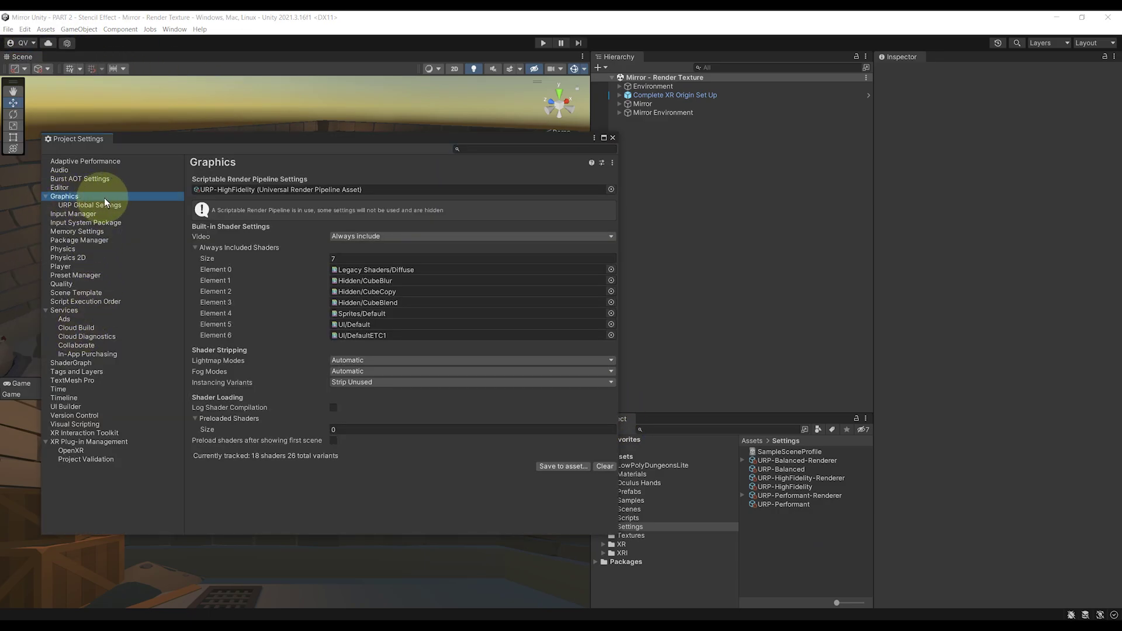
double_click(267, 191)
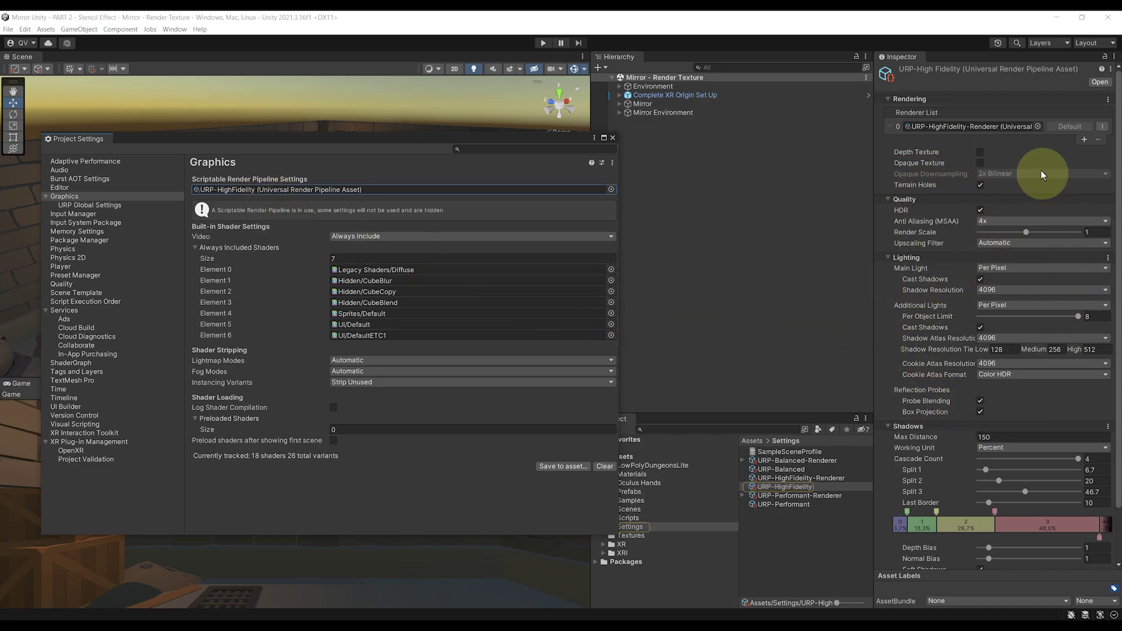
double_click(969, 128)
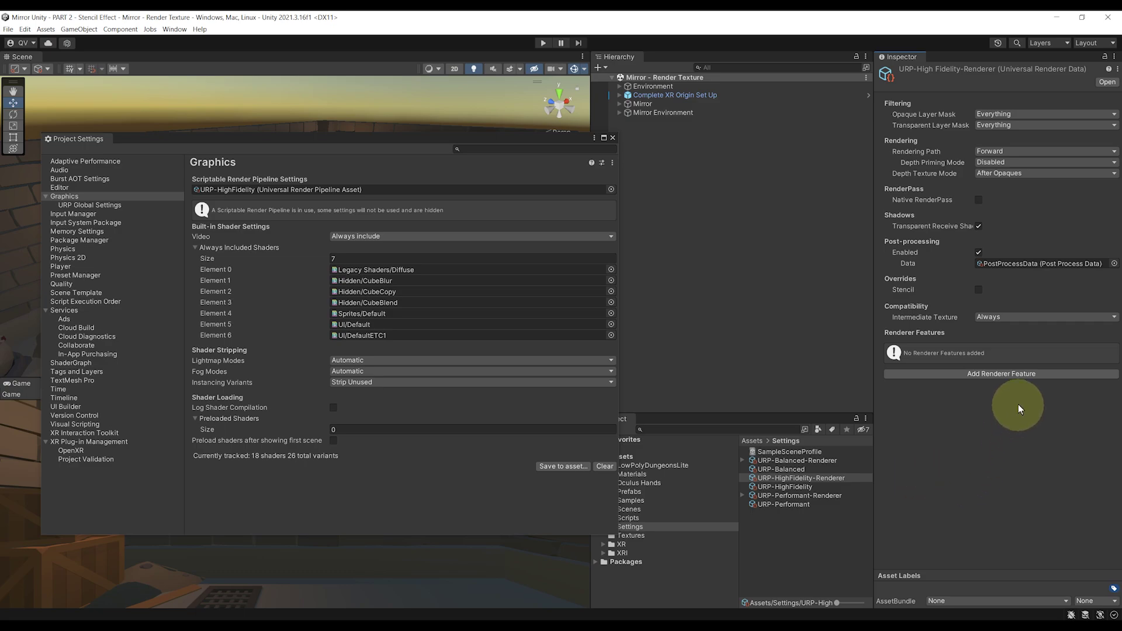
- Add a Render Objects renderer feature to the URP-HighFidelity-Renderer and name it Mirror Environment
left_click(1012, 375)
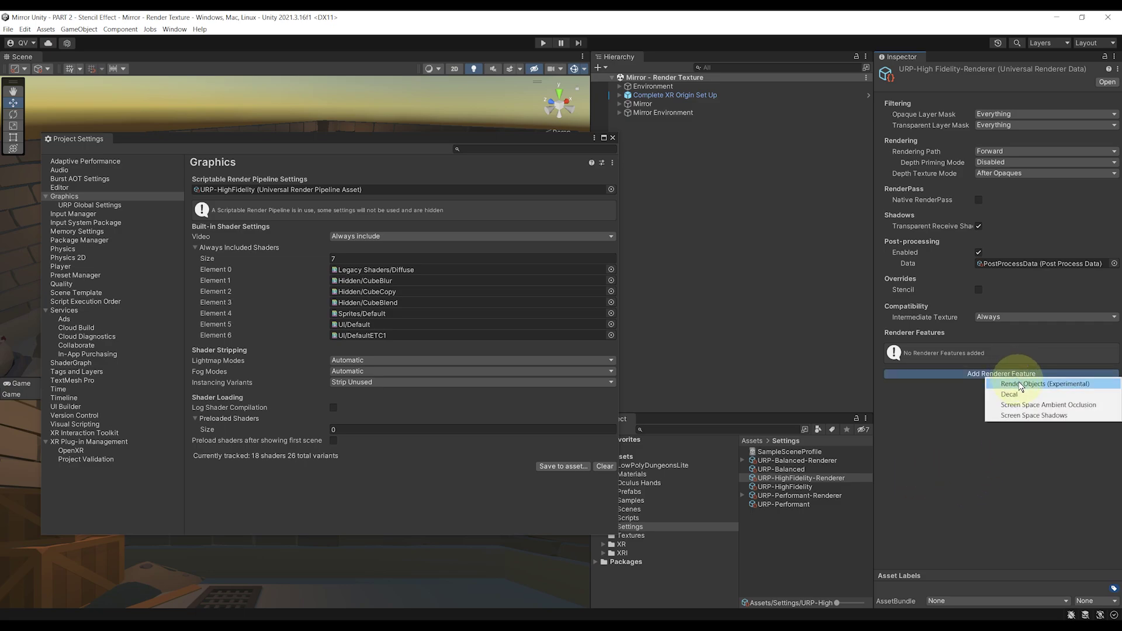
left_click(1022, 384)
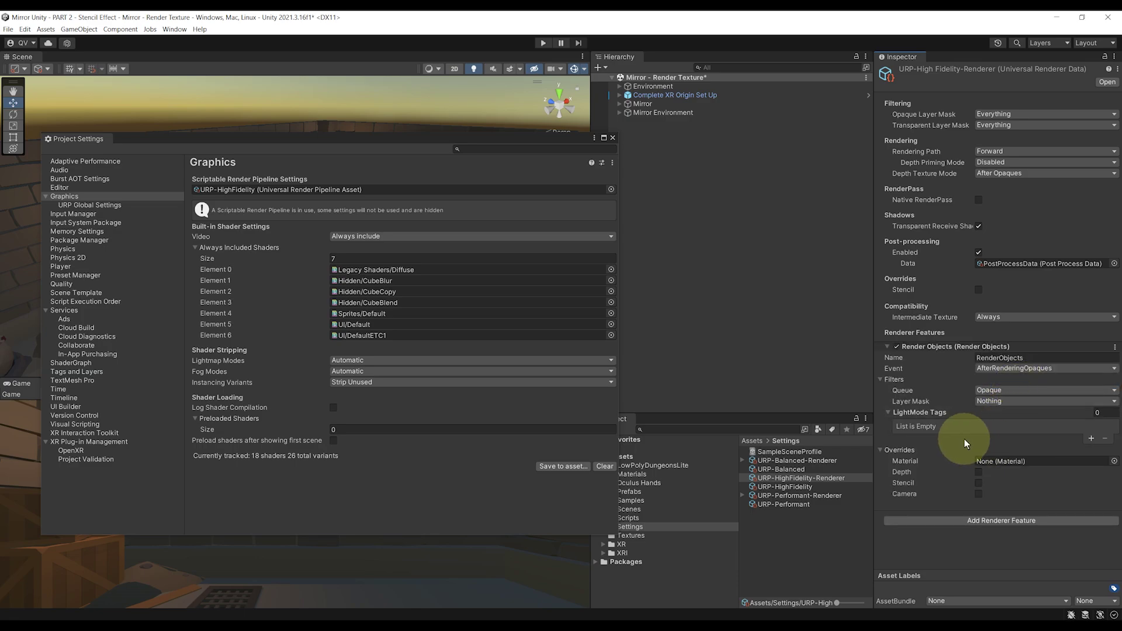
left_click(1034, 358)
type("Mirror Environment")
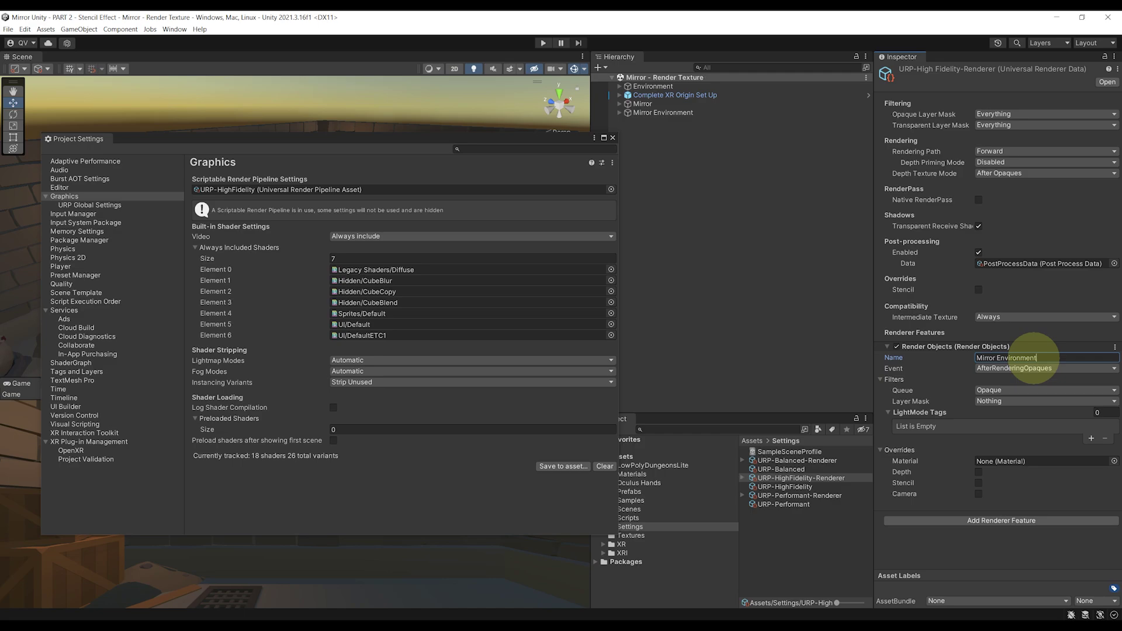
- Name the renderer feature Mirror Environment Opaque, with event BeforeRenderingOpaques and layer mask Mirror Environment
type(" Opaque")
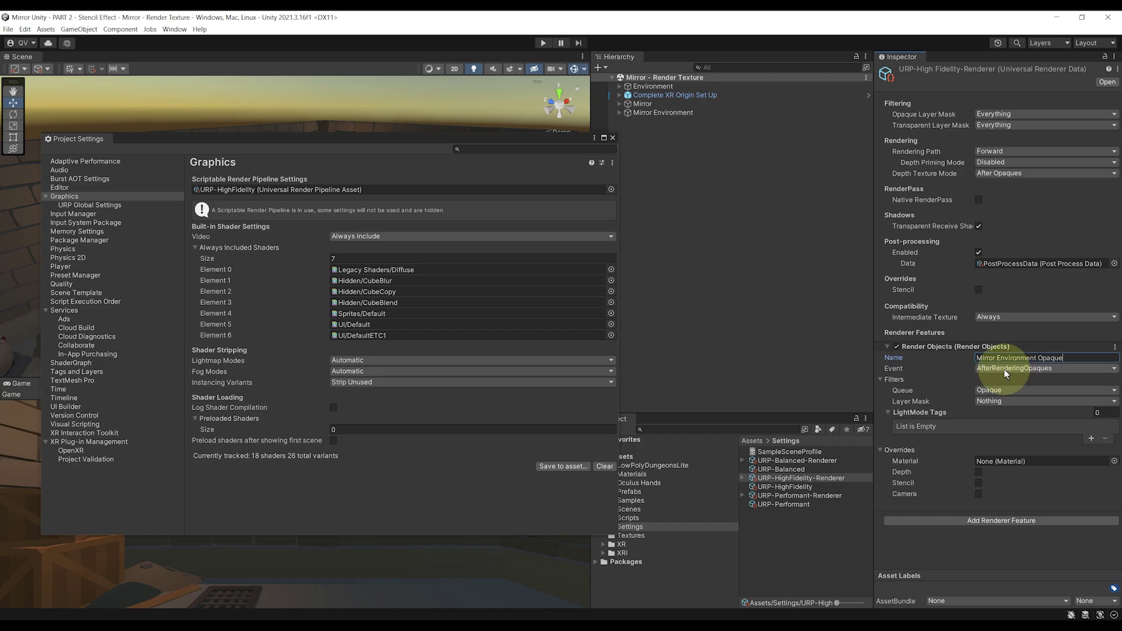
left_click(1004, 370)
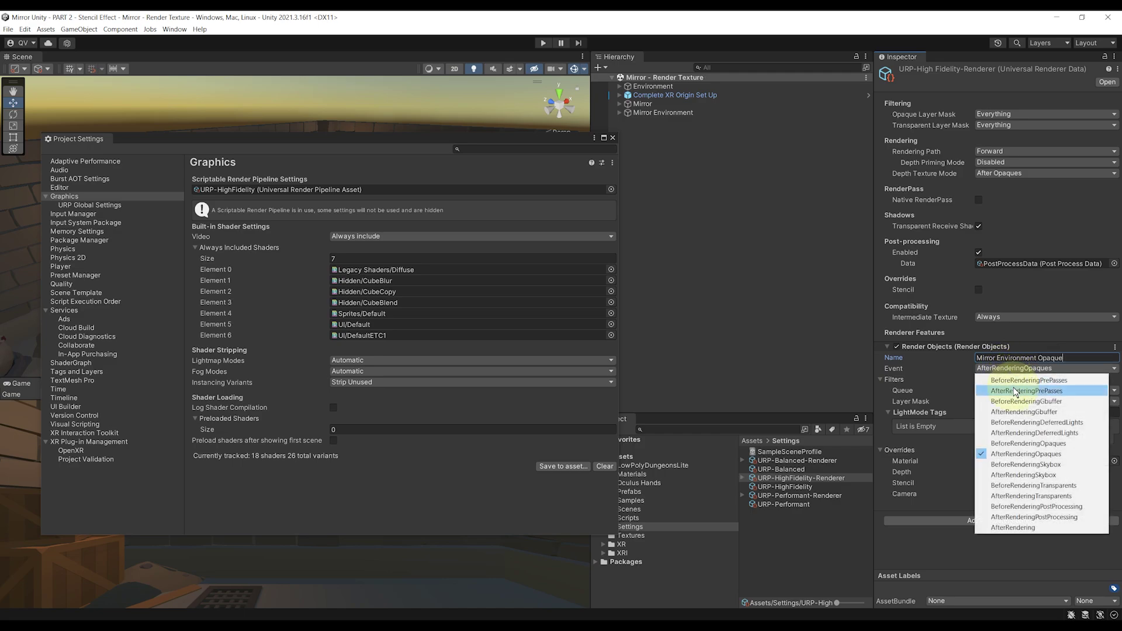
left_click(1029, 443)
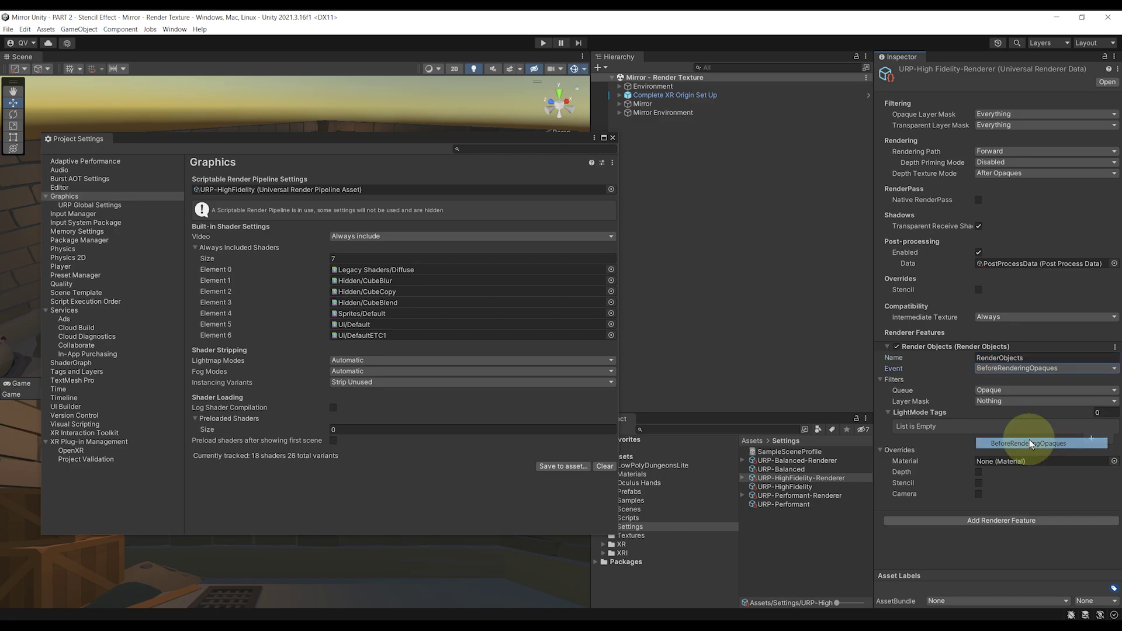
left_click(1001, 402)
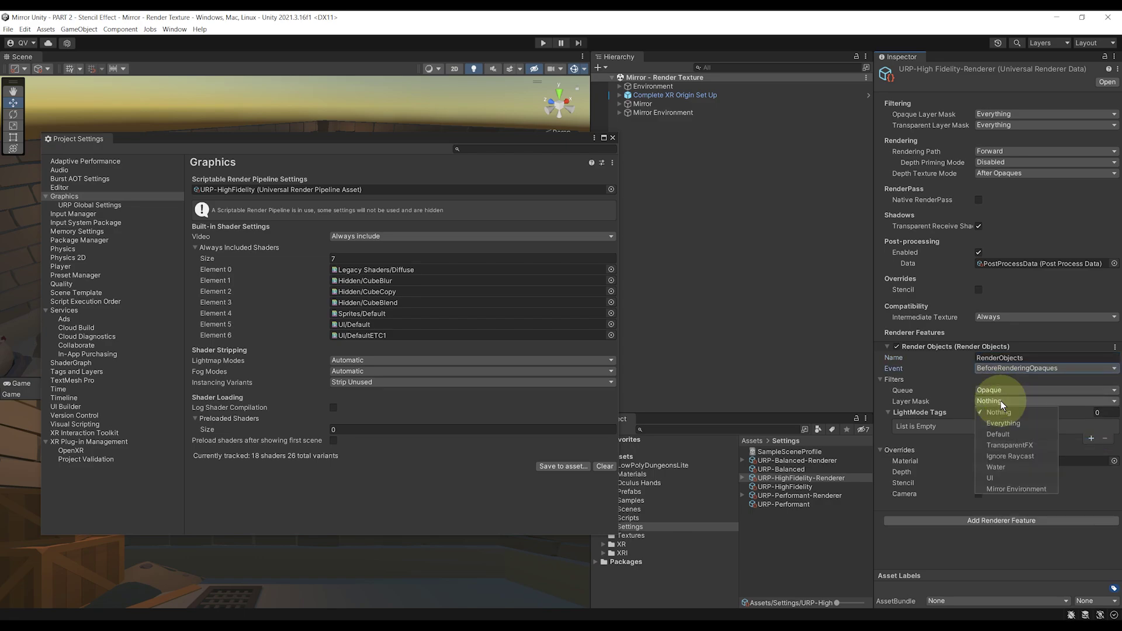
left_click(1019, 487)
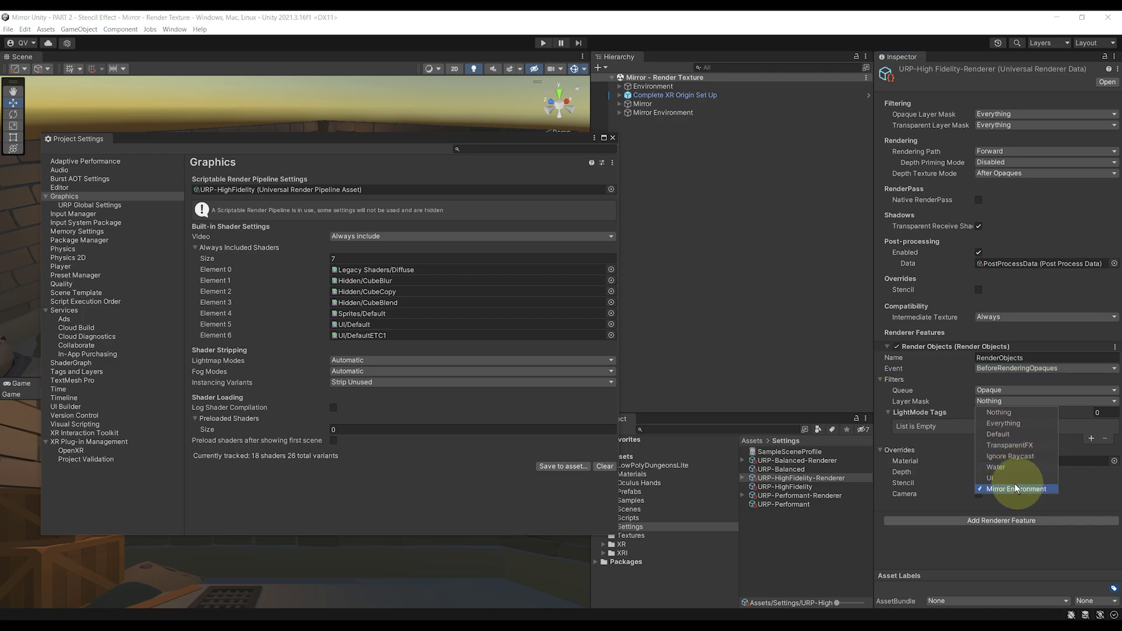
left_click(900, 444)
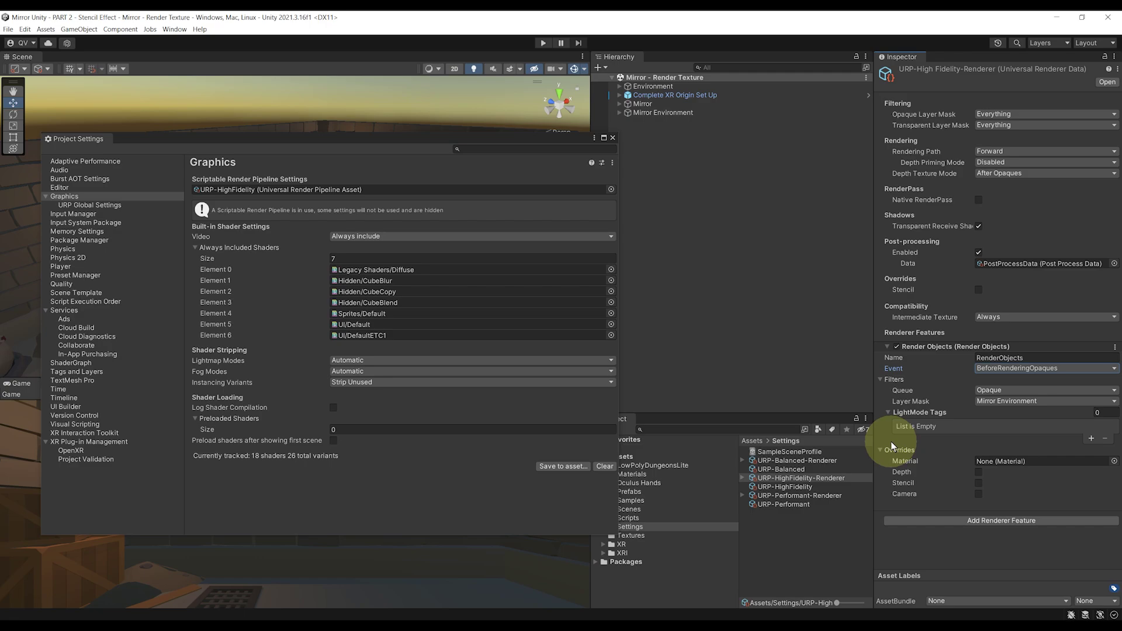
- Enable the feature's stencil override with value 1 and compare function Equal
left_click(980, 481)
scroll(1001, 450, "down", 1)
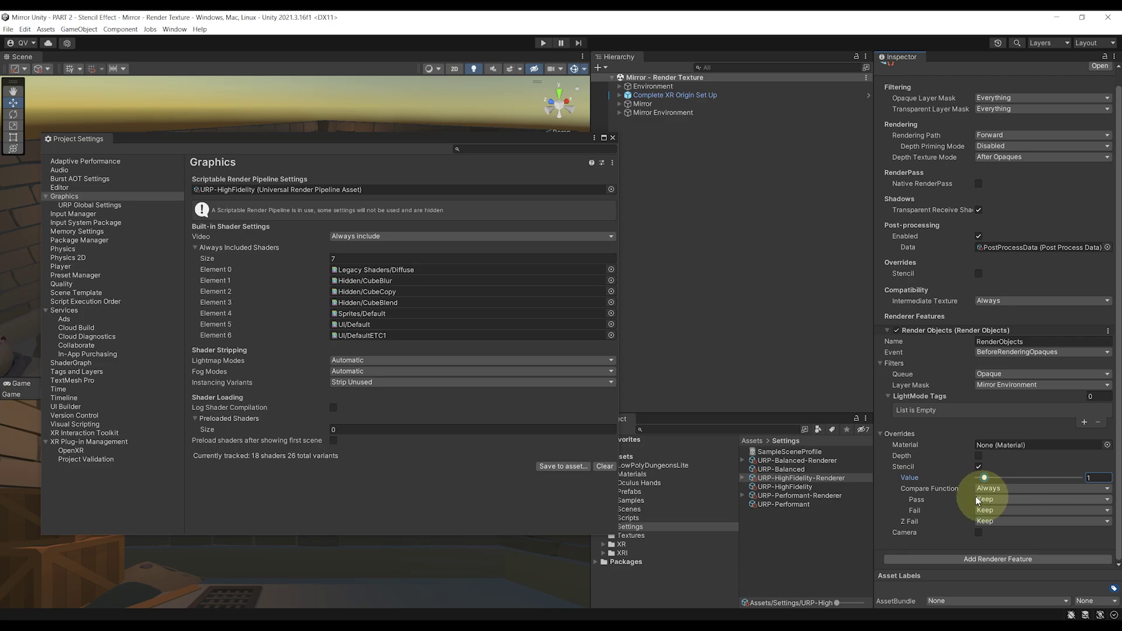
left_click(998, 489)
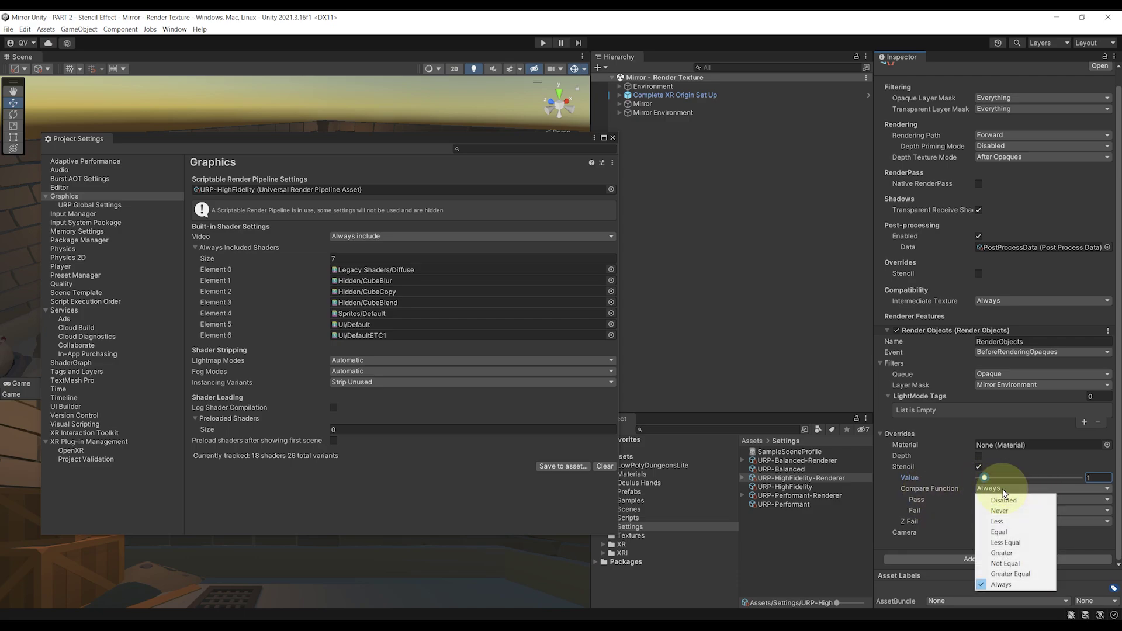
left_click(1012, 531)
- Leave the project settings and exclude the Mirror Environment layer from the renderer's opaque layer mask
left_click(738, 323)
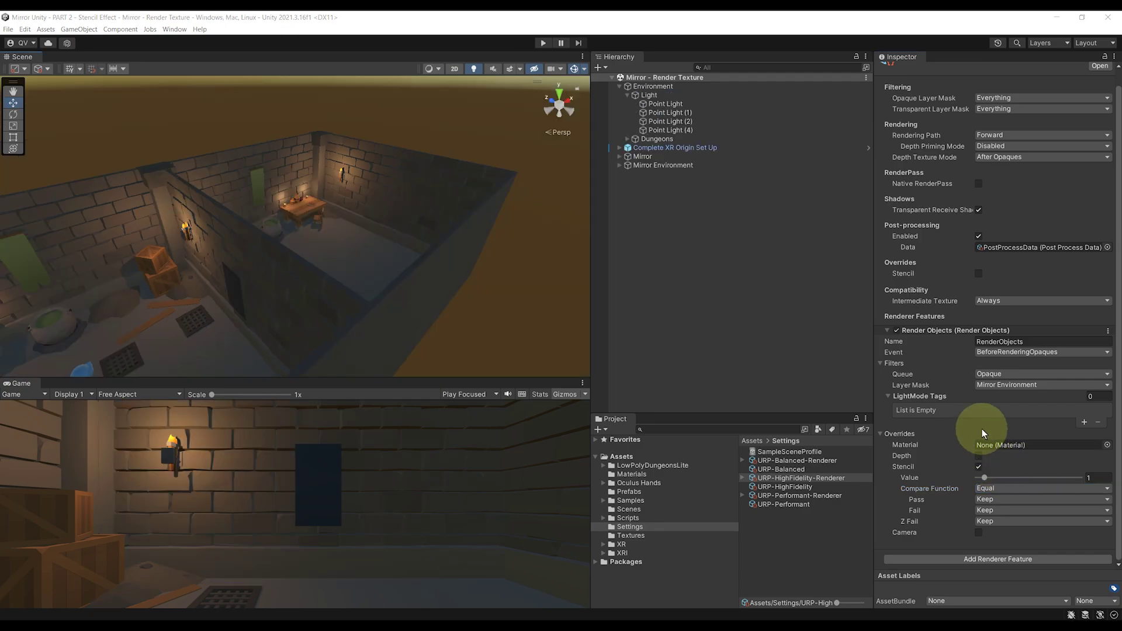
scroll(991, 443, "up", 1)
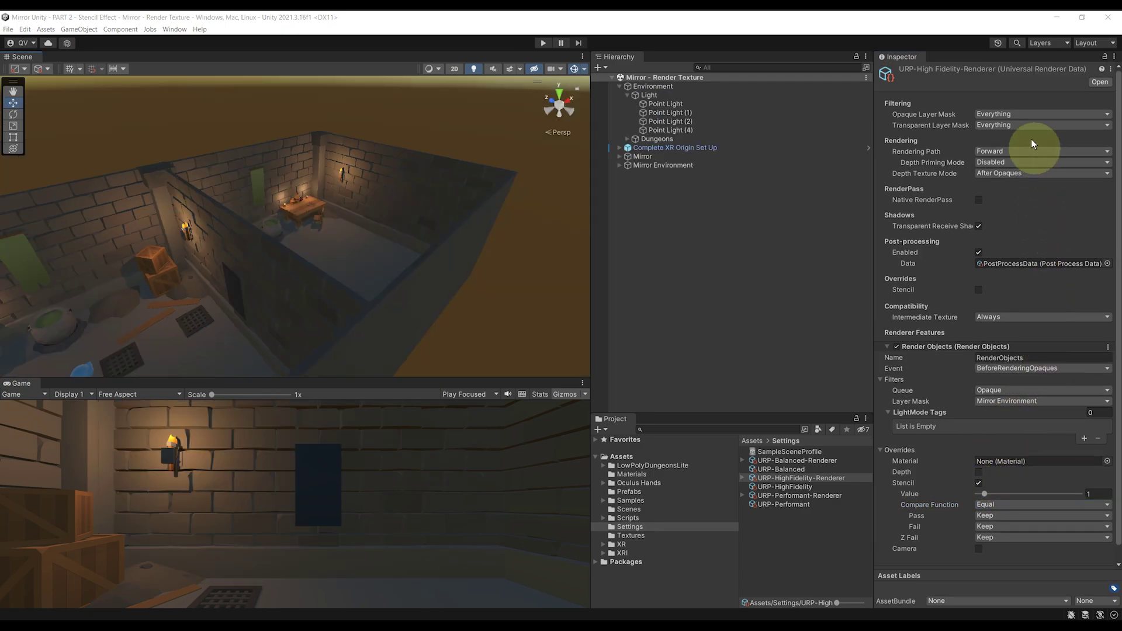
left_click(996, 113)
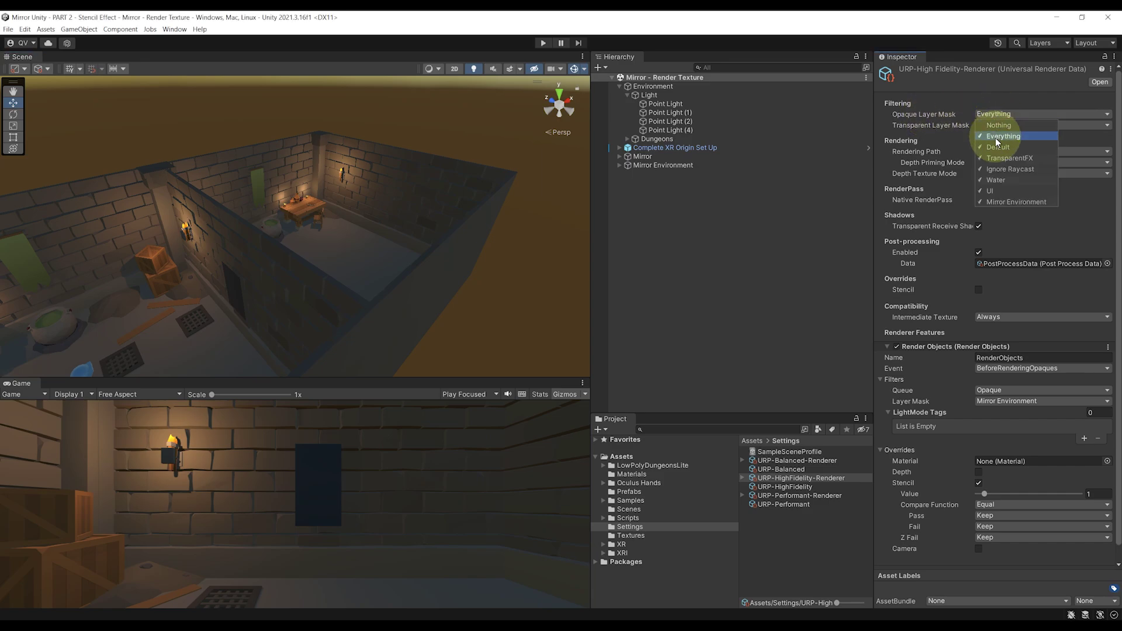
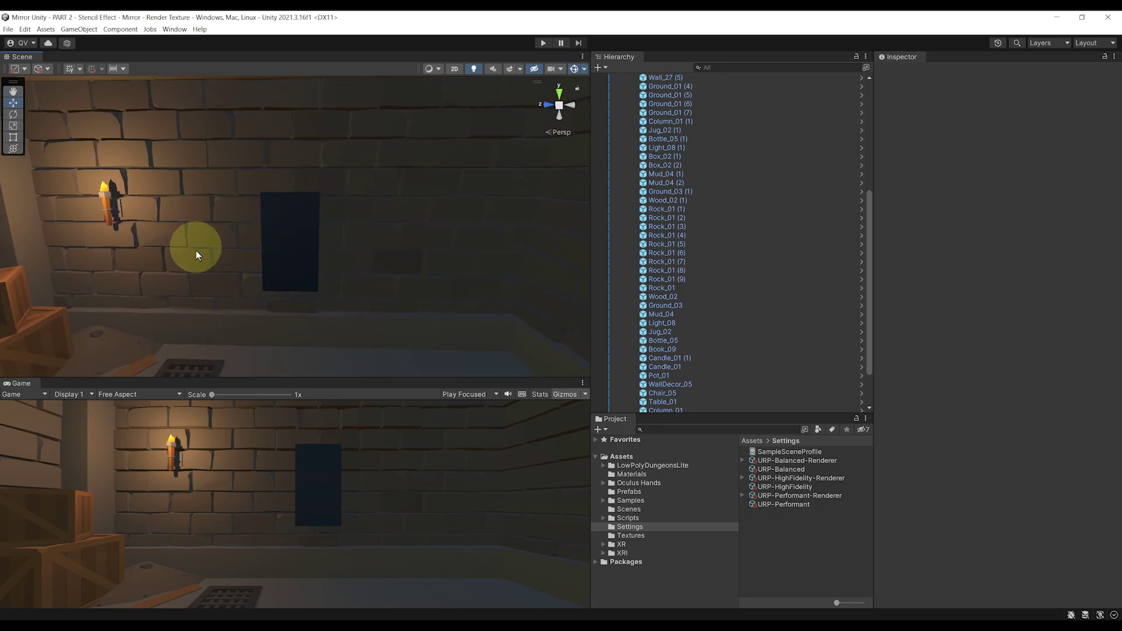
- Add a second Render Objects feature to URP-HighFidelity-Renderer, named Mirror, with its event set to BeforeRenderingOpaques
left_click(795, 479)
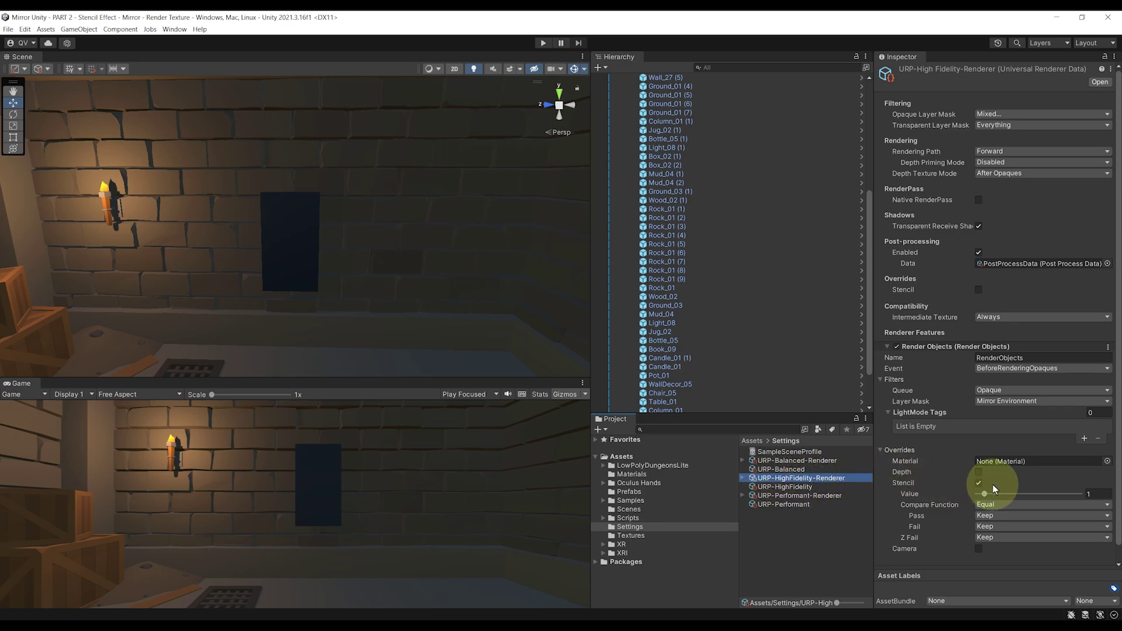
scroll(993, 497, "down", 1)
left_click(1001, 559)
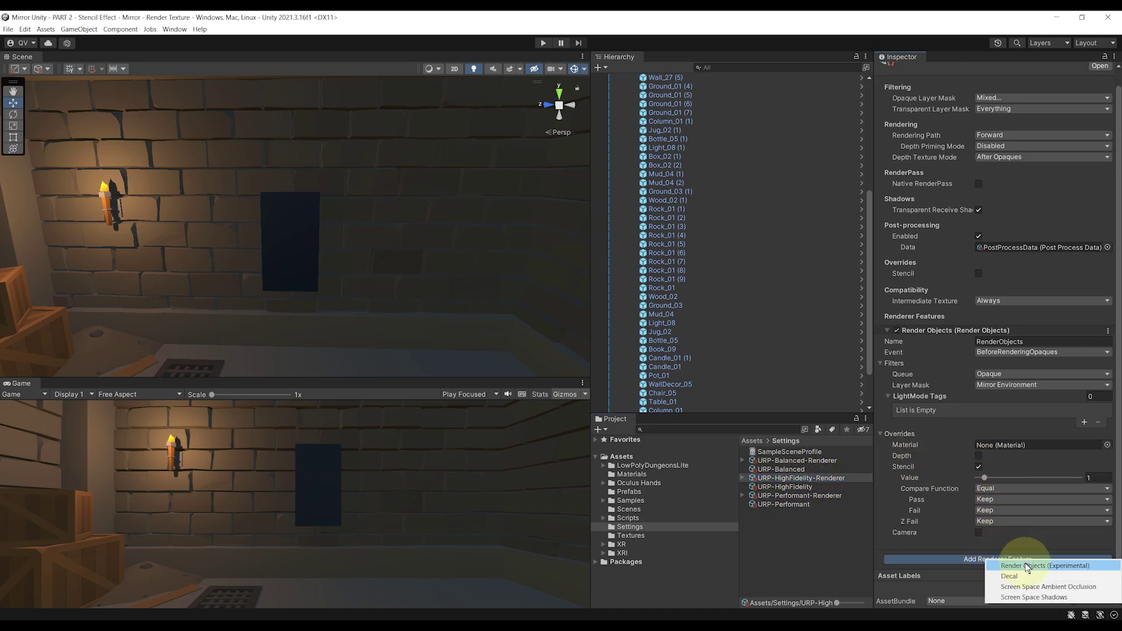
left_click(1012, 566)
left_click(895, 327)
left_click(1029, 367)
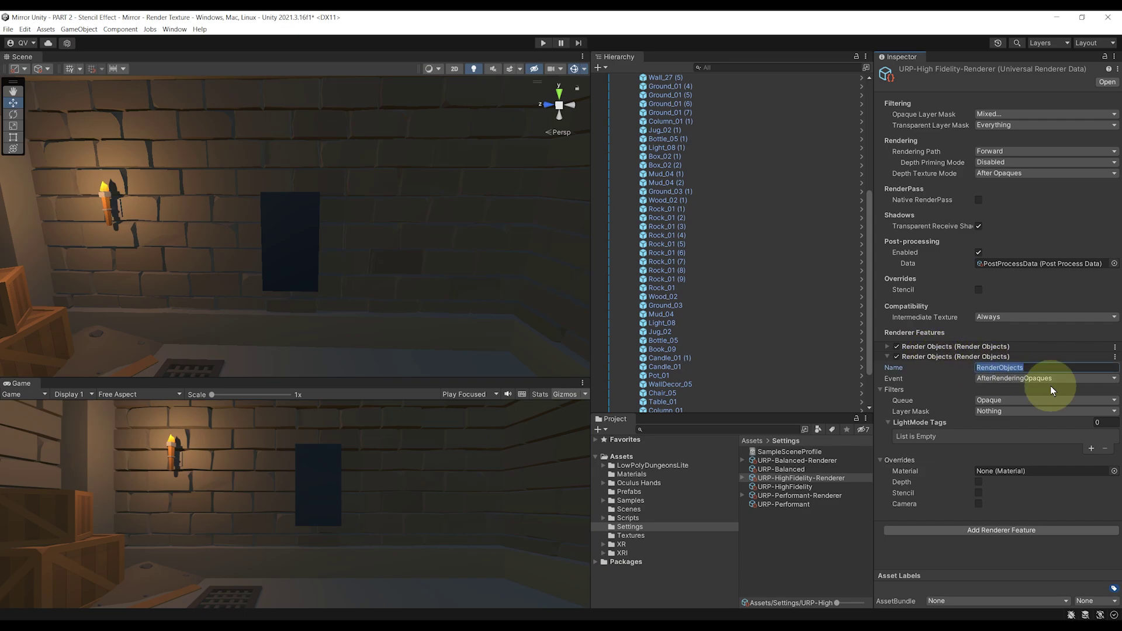
type("Mirror")
key("Return")
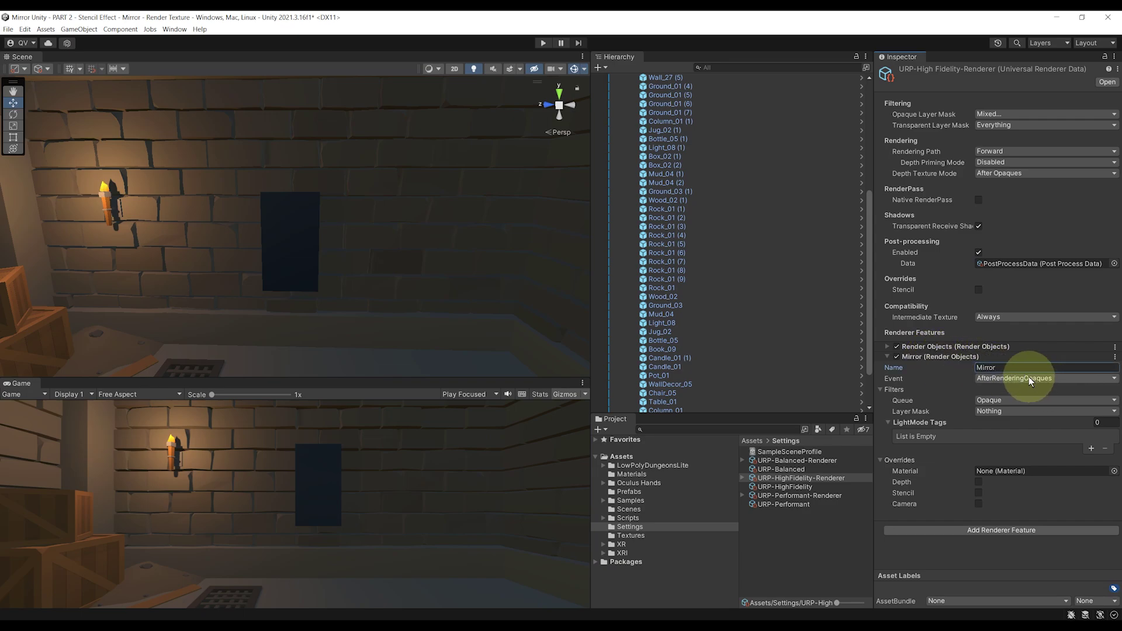
left_click(1029, 377)
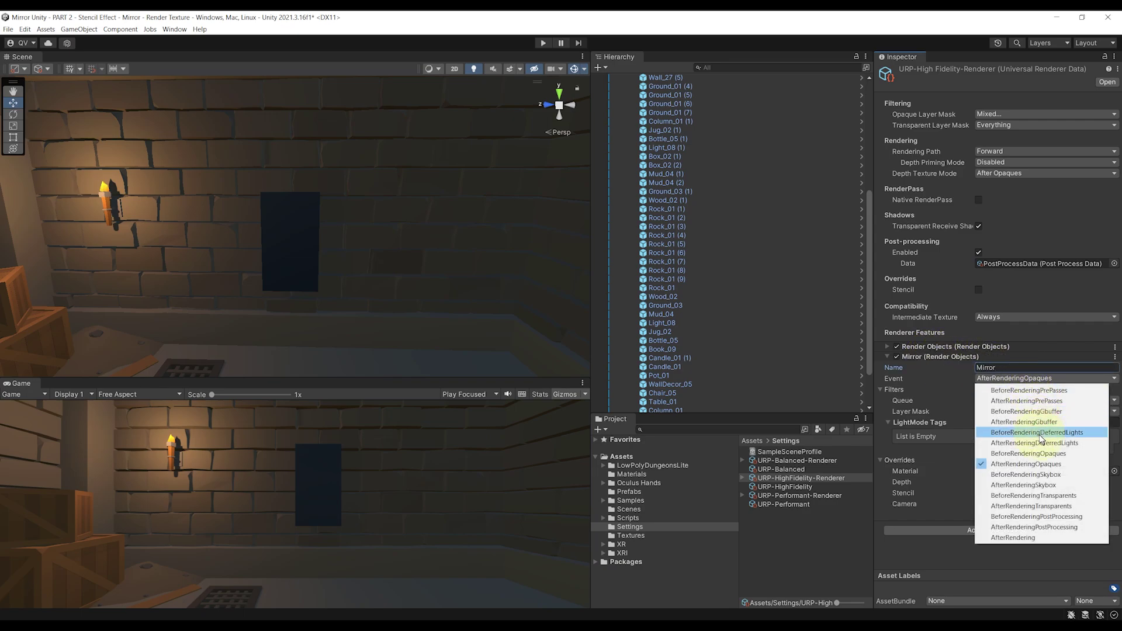
left_click(1043, 453)
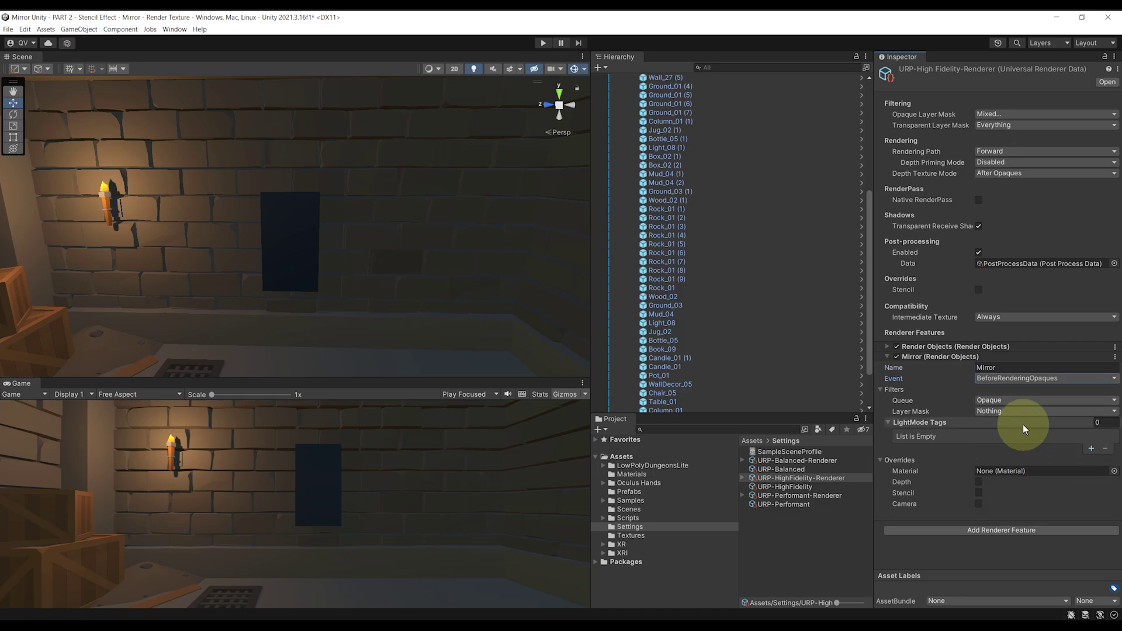
- Starting from the mirror quad's layer setting, define User Layer 7 as Mirror
left_click(292, 246)
scroll(694, 280, "up", 5)
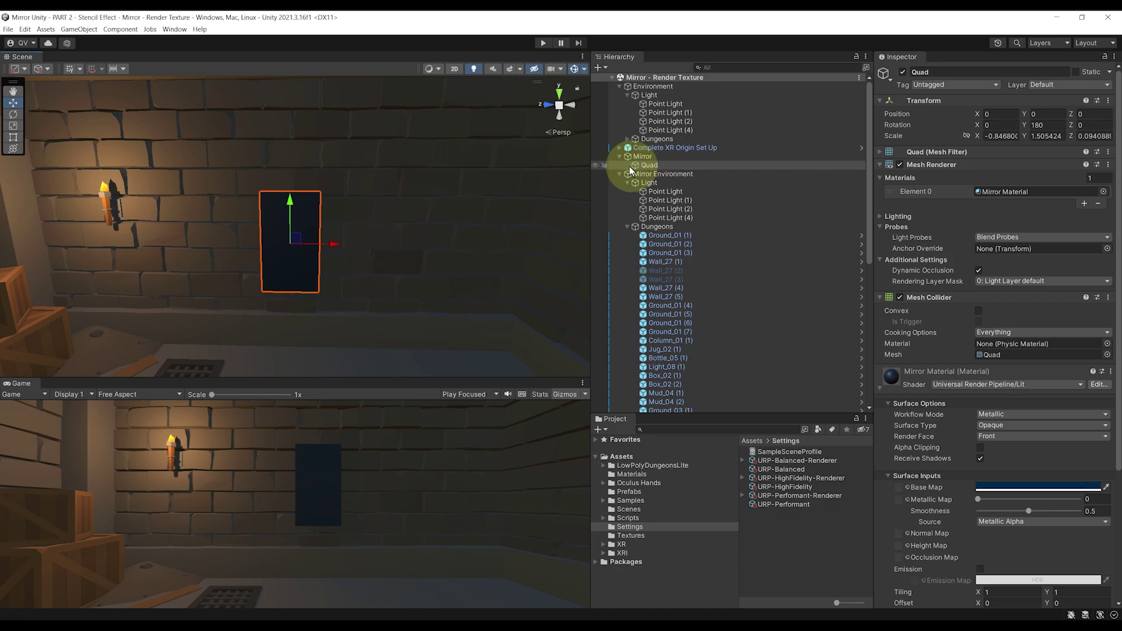
left_click(1046, 85)
left_click(1047, 159)
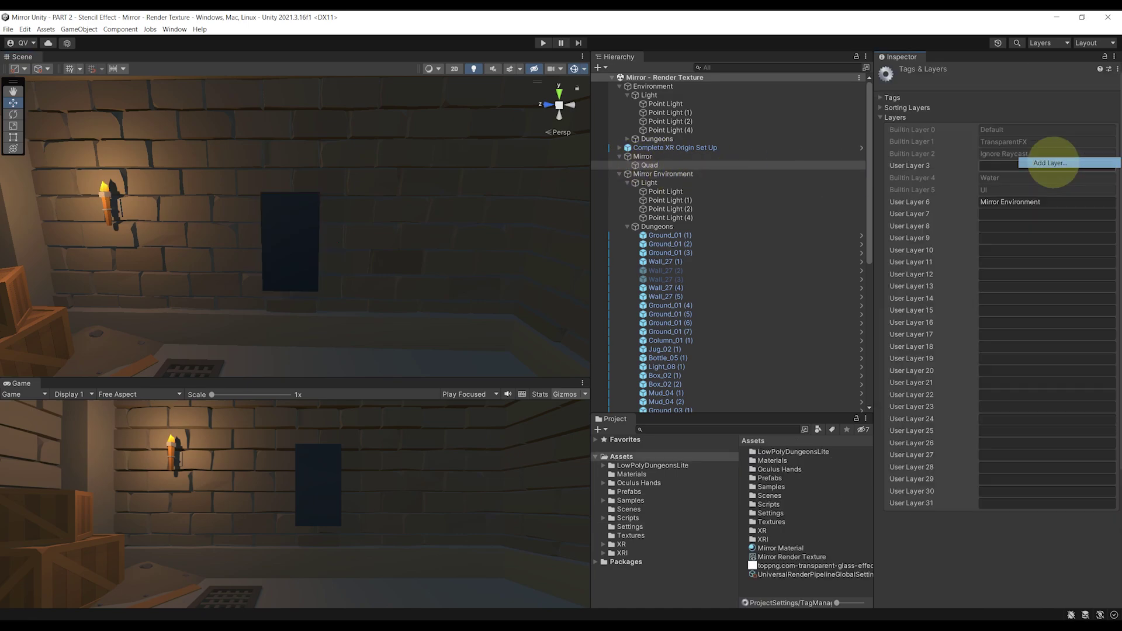
left_click(1018, 214)
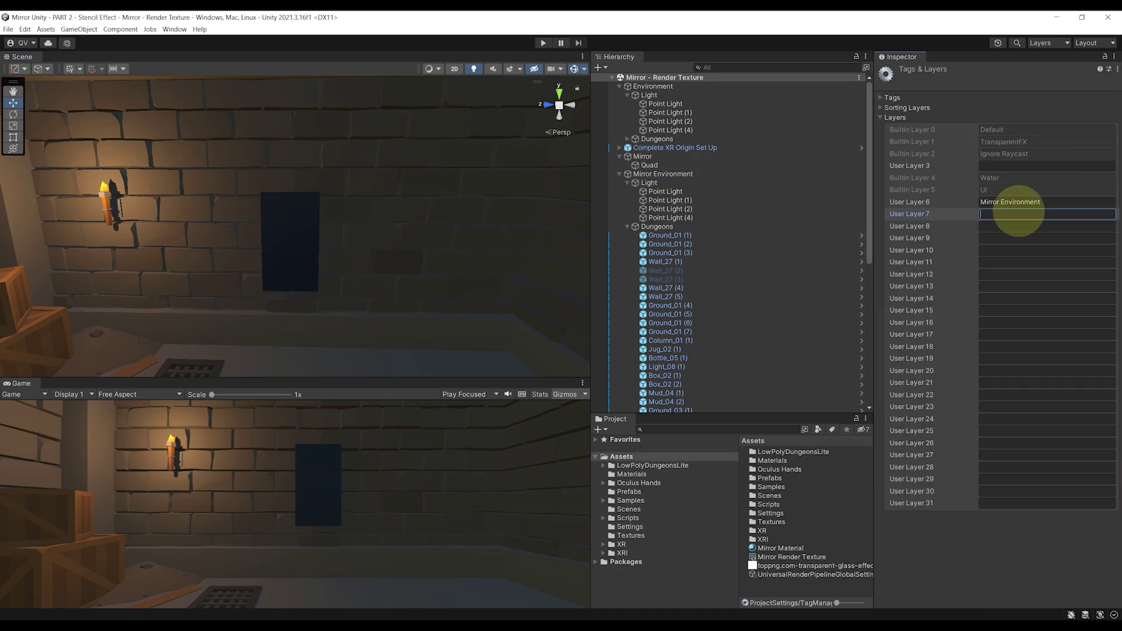
type("Mirror")
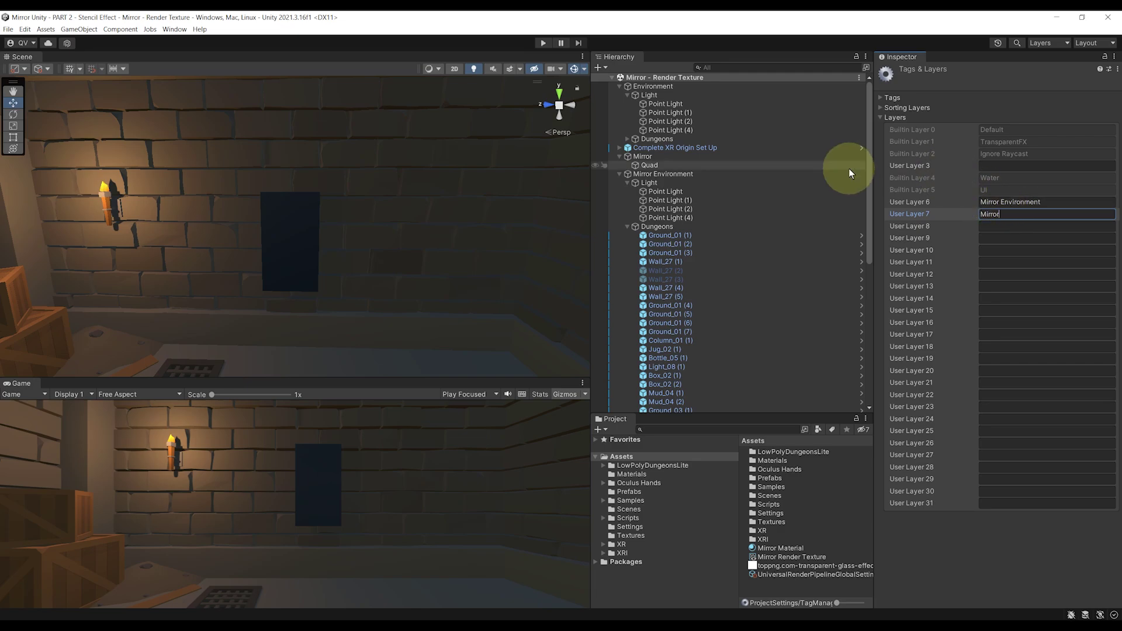
- Assign the Quad under Mirror to the Mirror layer and save the scene
left_click(649, 166)
left_click(1036, 85)
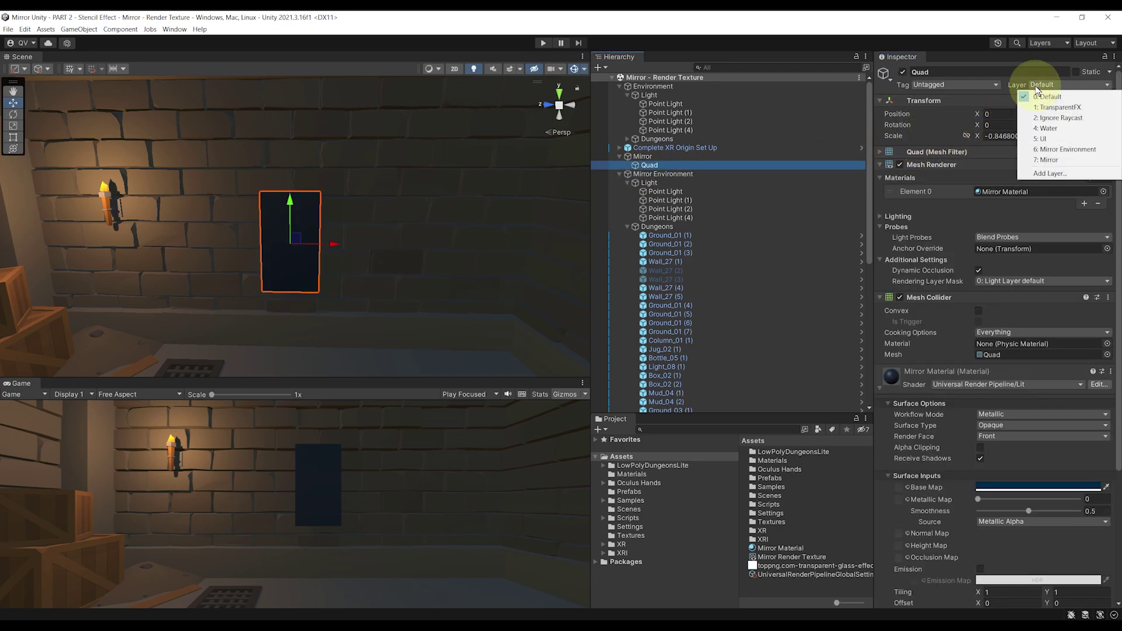
left_click(1050, 157)
key("ctrl+s")
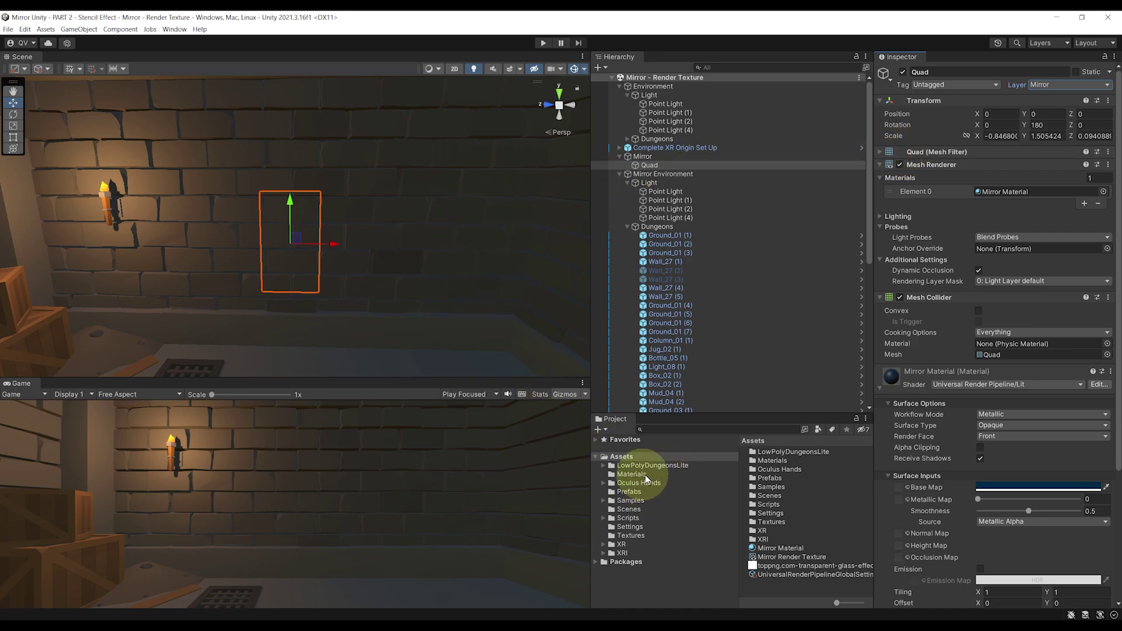
- Find URP-HighFidelity-Renderer by searching the project for "renderer", and set the Mirror feature's layer mask to Mirror
left_click(708, 431)
type("re")
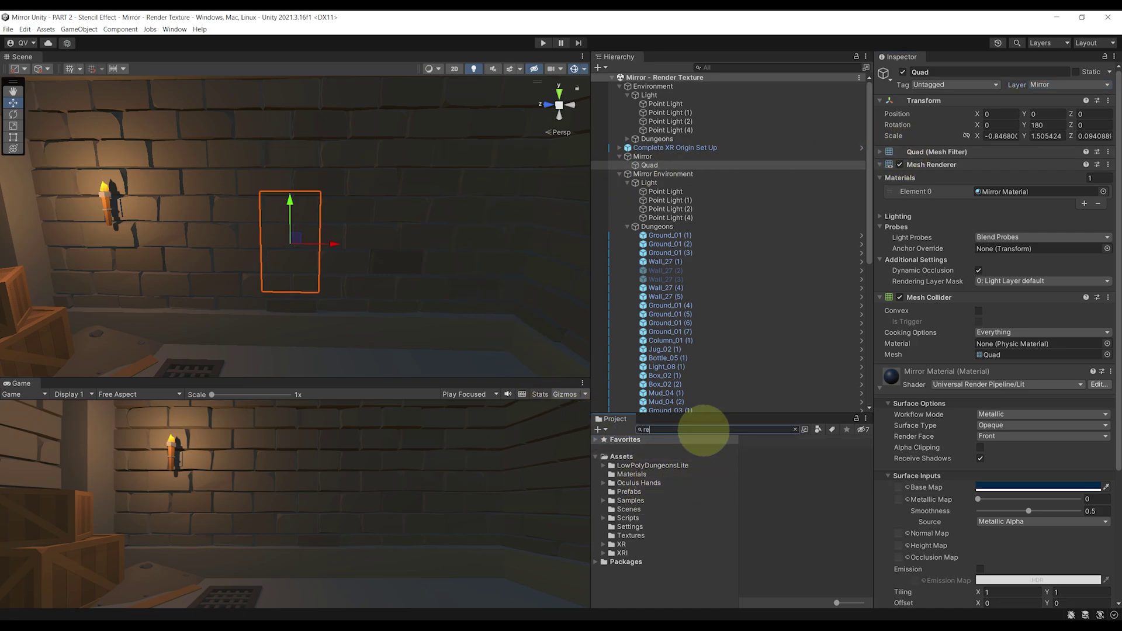
type("nderer")
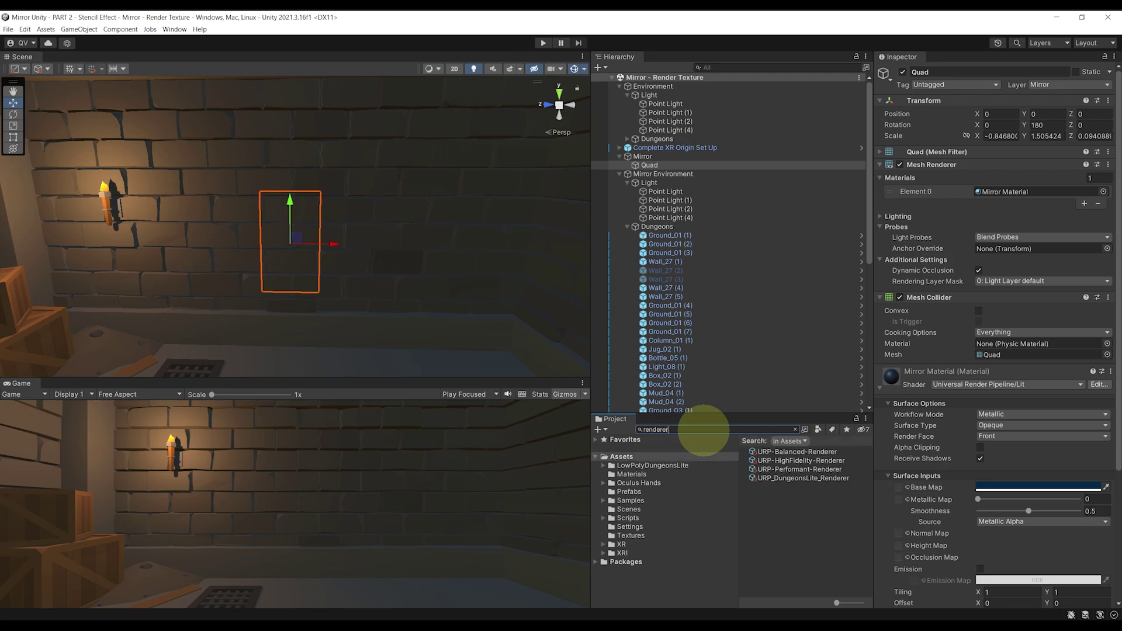
left_click(799, 461)
left_click(1002, 113)
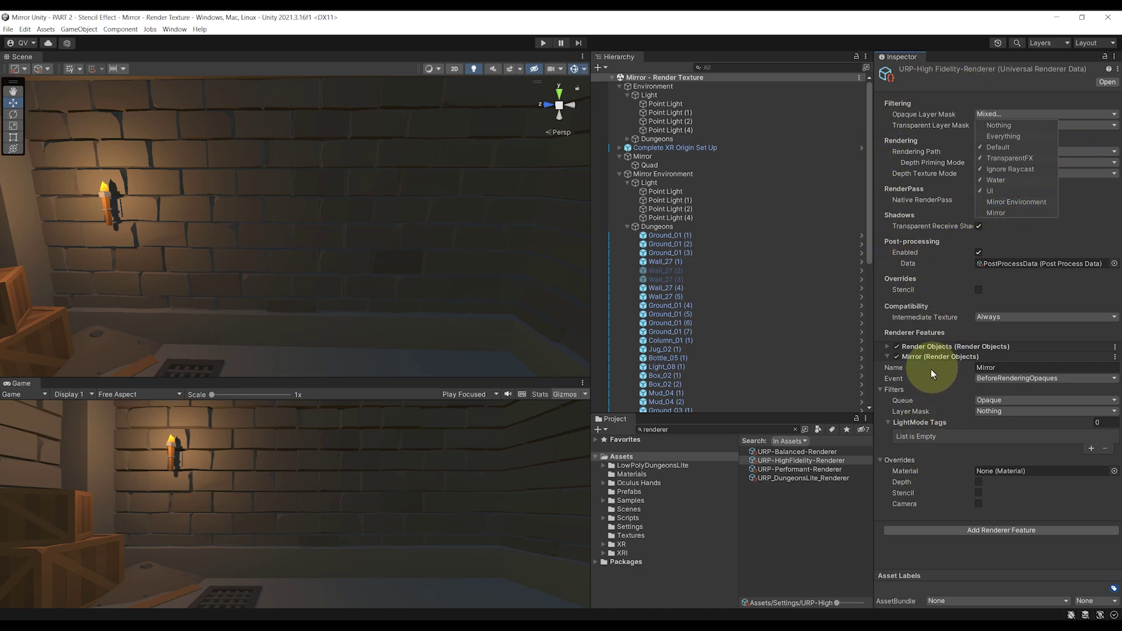
left_click(983, 411)
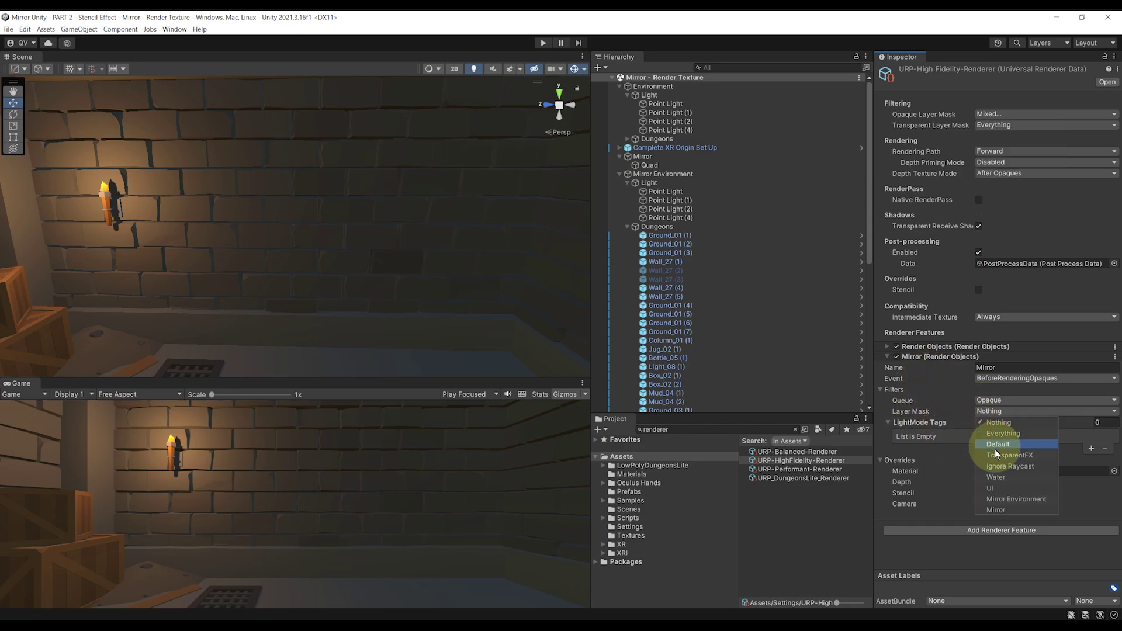
left_click(994, 509)
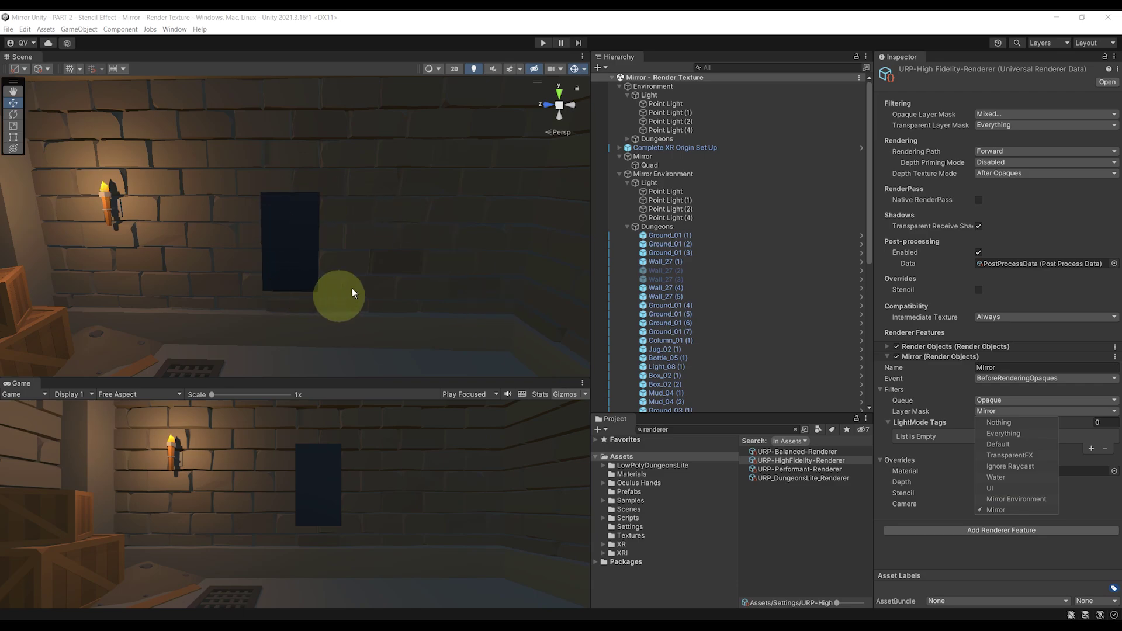
- Enable the Mirror feature's stencil override with value 1, compare function Equal and Fail operation Replace
left_click(900, 490)
left_click(979, 492)
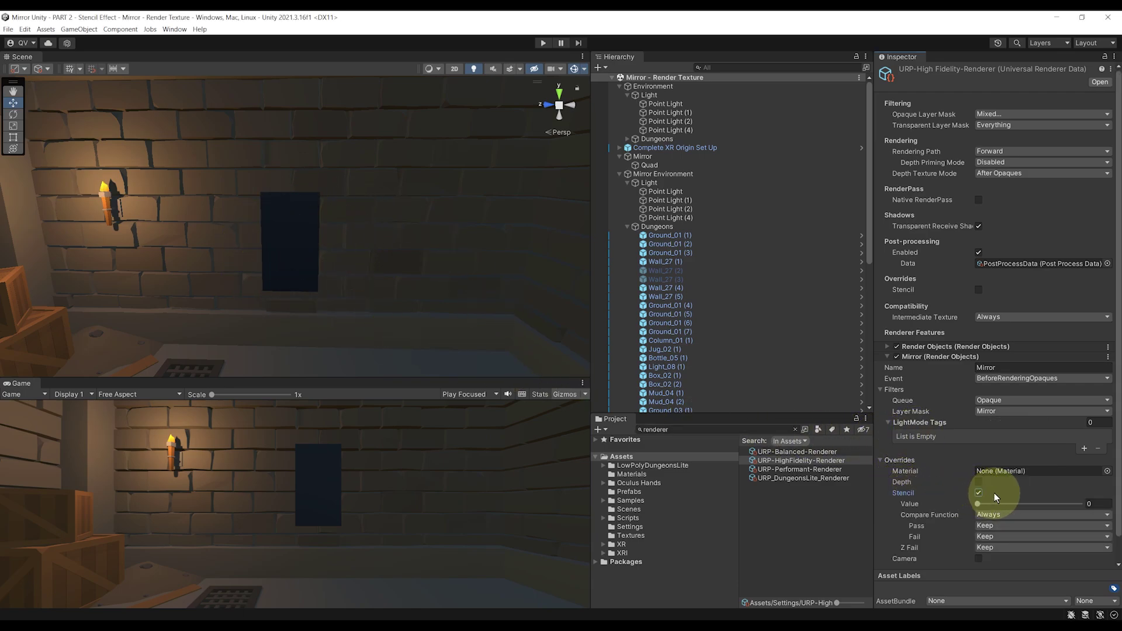
scroll(993, 488, "down", 2)
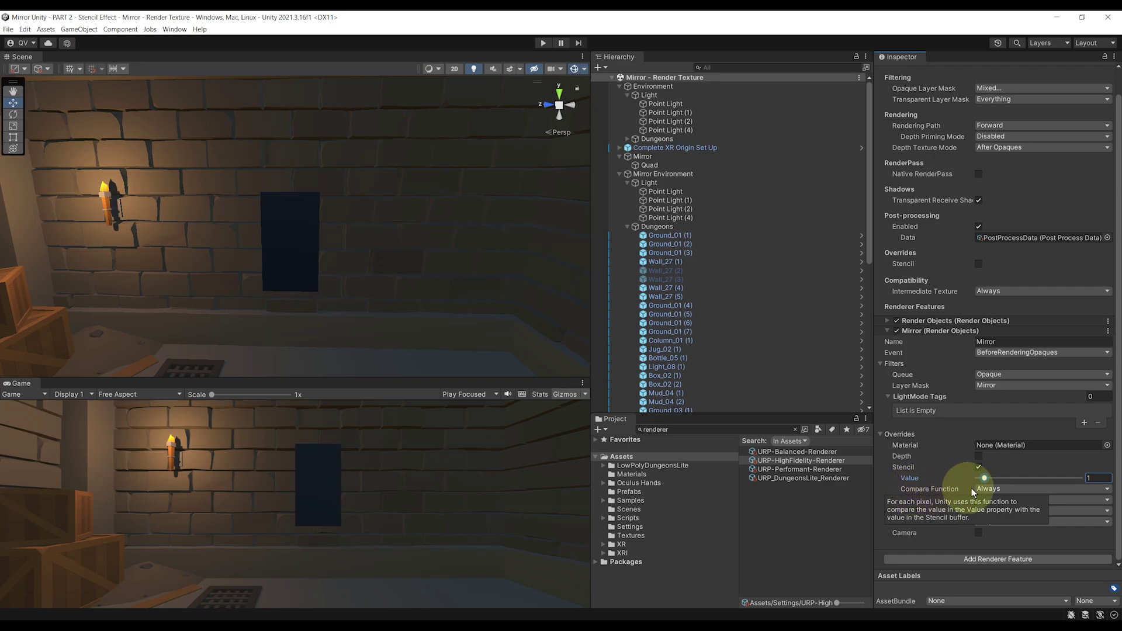
left_click(994, 489)
left_click(1004, 531)
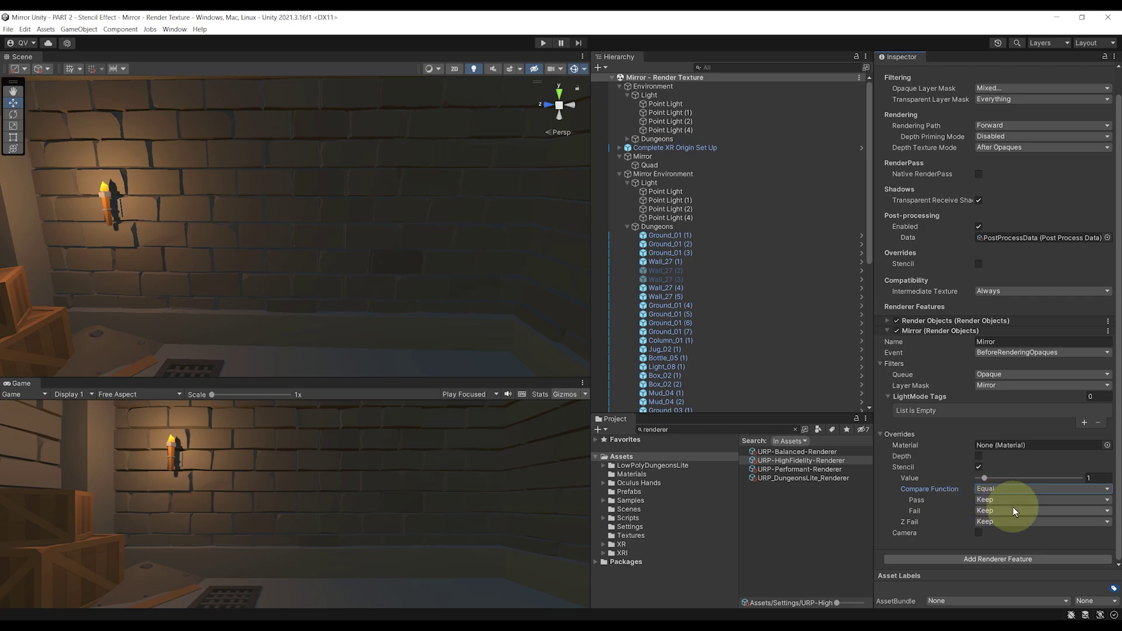
left_click(1009, 511)
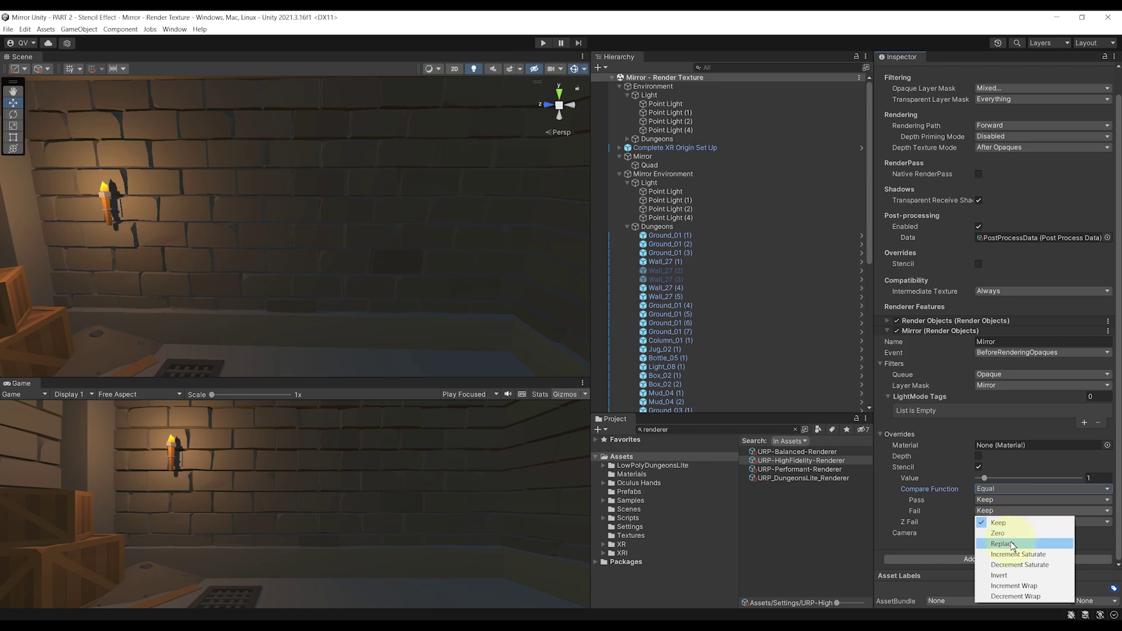
left_click(1013, 545)
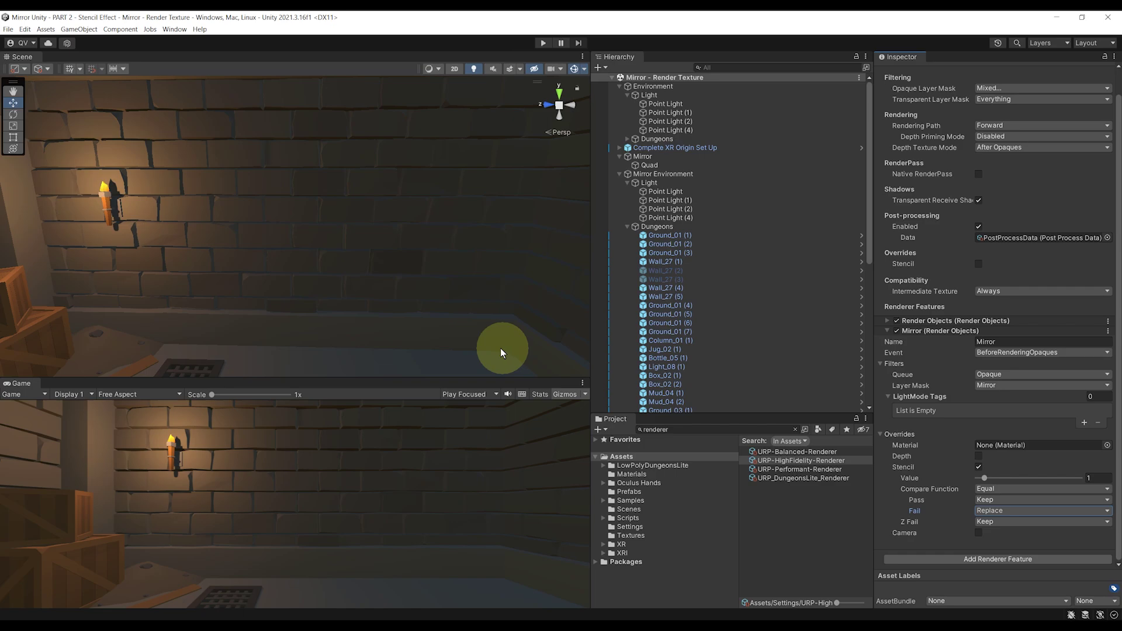
- Deactivate the walls Wall_27 (2) and Wall_27 (3) in the original Environment dungeon
mouse_move(421, 226)
left_mouse_down("alt")
mouse_move(356, 303)
mouse_move(384, 261)
mouse_move(303, 296)
mouse_move(474, 214)
mouse_move(406, 245)
mouse_move(328, 245)
mouse_move(409, 195)
mouse_move(393, 234)
mouse_move(440, 218)
left_mouse_up("alt")
left_click(426, 215)
left_click(233, 203, "shift")
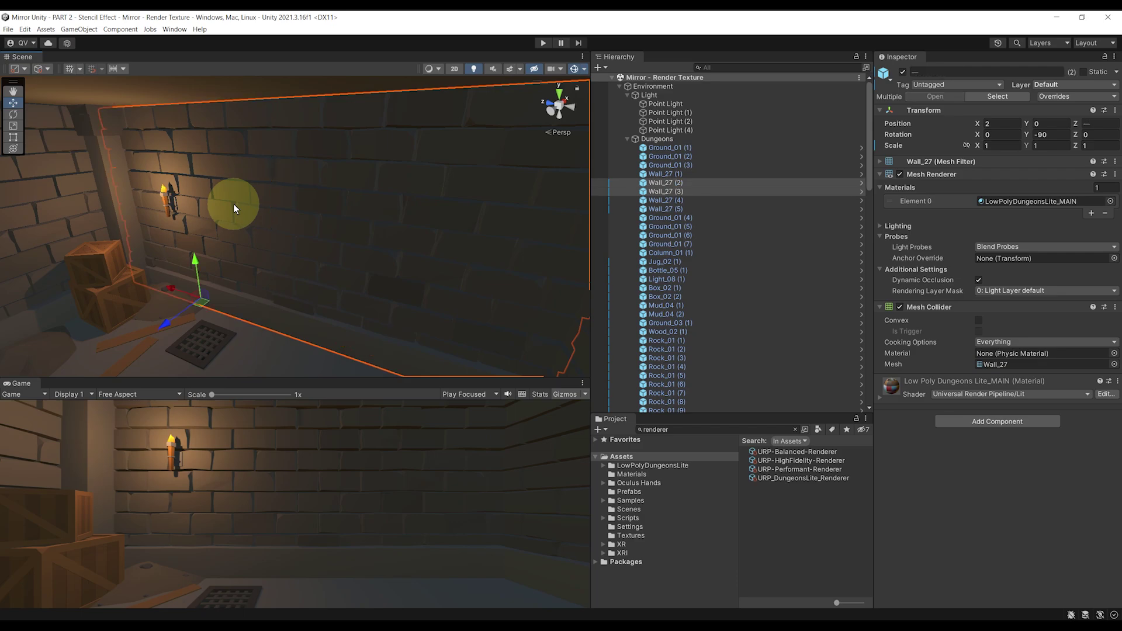
left_click_drag(234, 203, 584, 235, "alt")
left_click(898, 84)
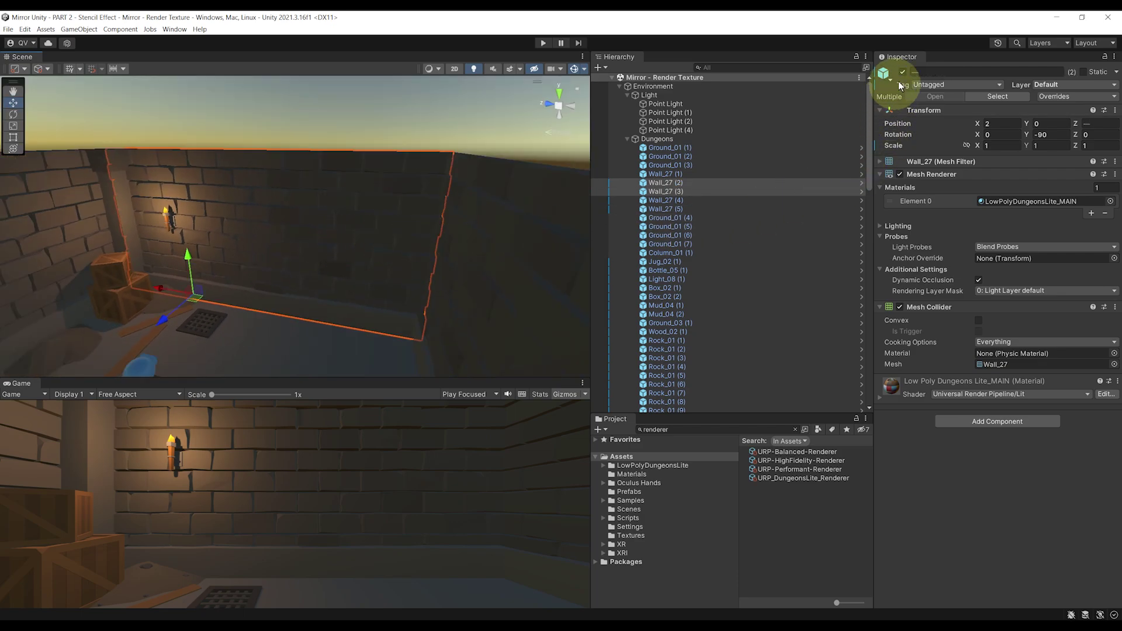
left_click(903, 72)
left_click_drag(402, 244, 351, 262, "alt")
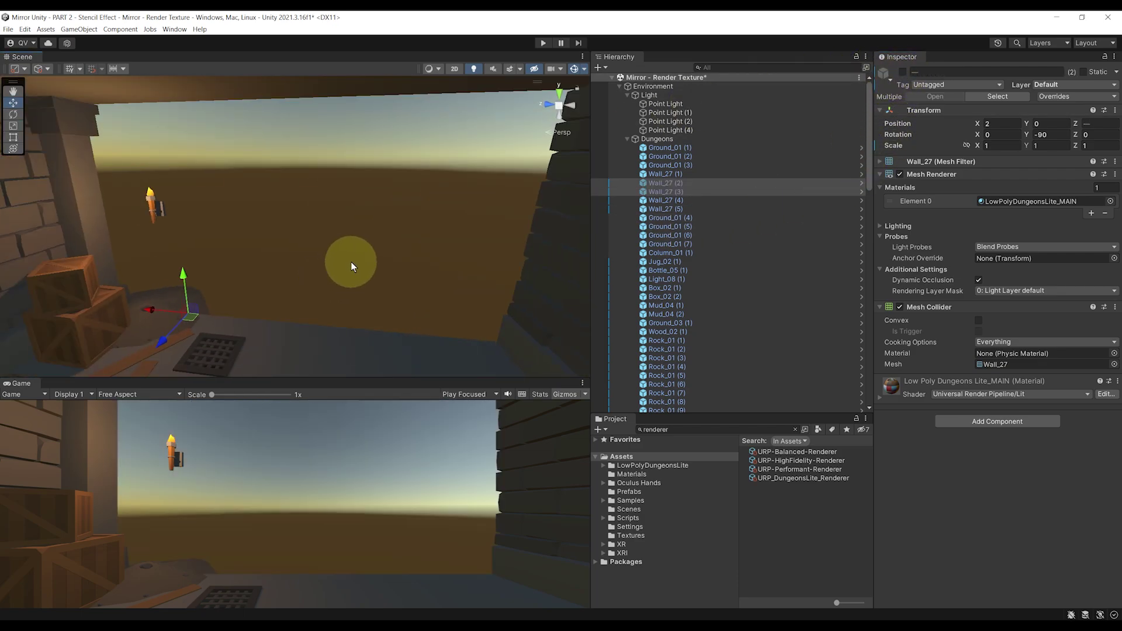
- In URP-HighFidelity-Renderer, move the Mirror feature up so it comes before the Render Objects feature for the Mirror Environment layer
left_click(773, 461)
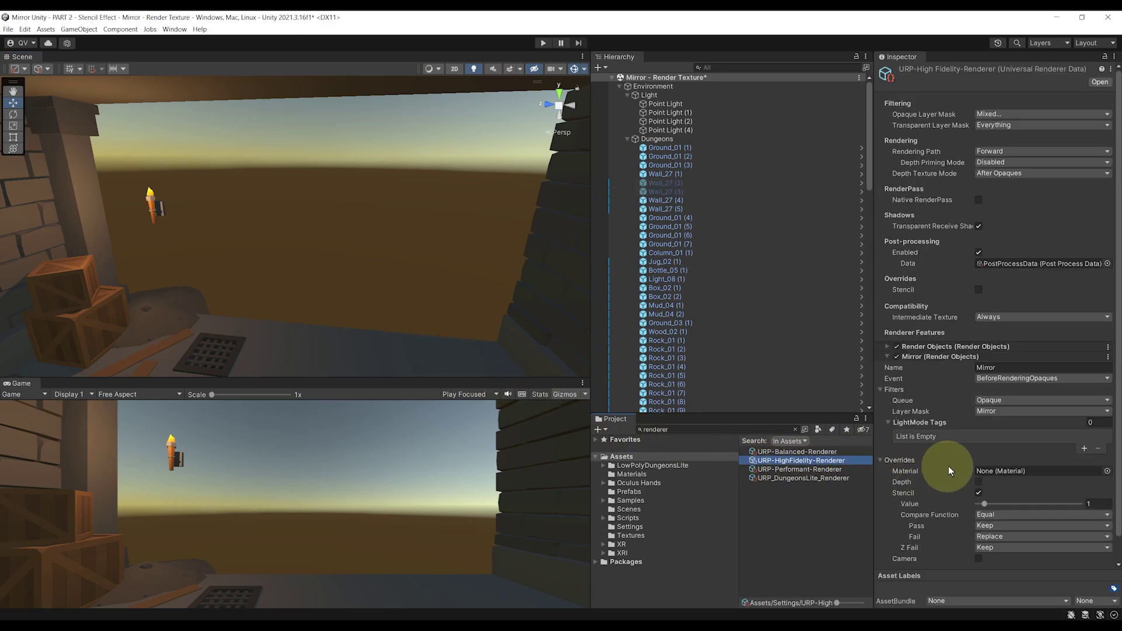
scroll(948, 466, "down", 2)
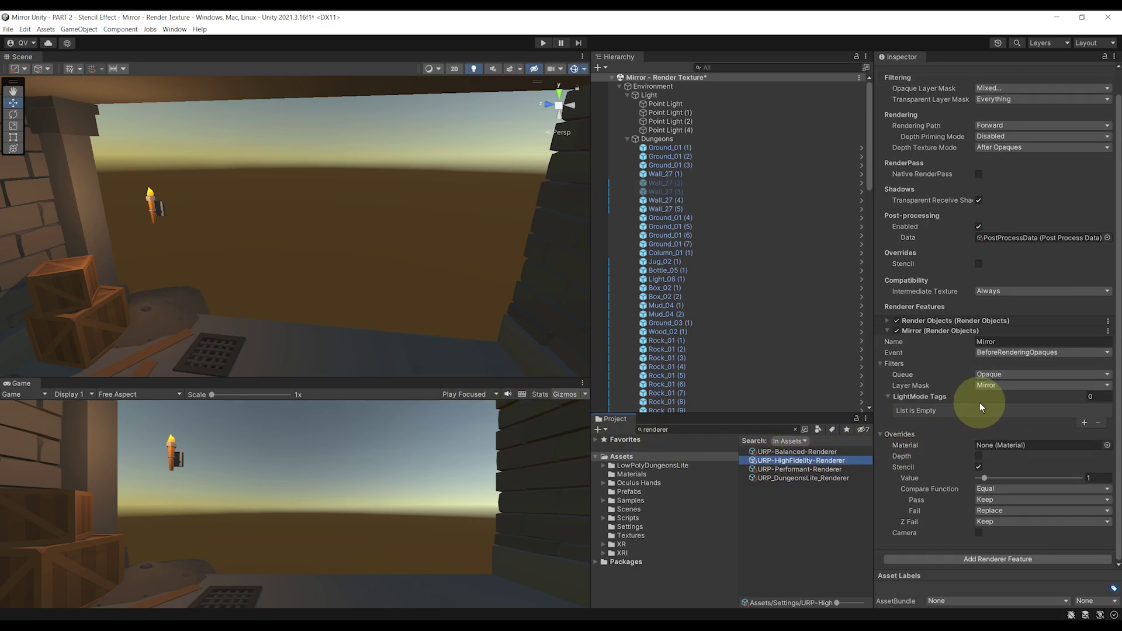
left_click(889, 321)
scroll(979, 408, "down", 8)
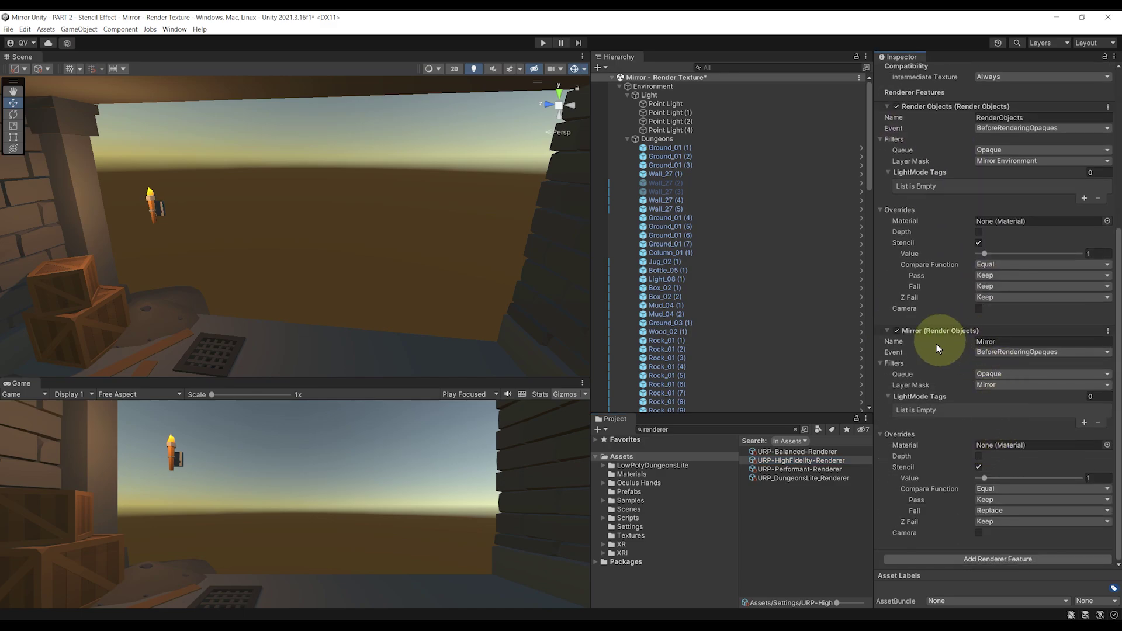
left_click(1109, 334)
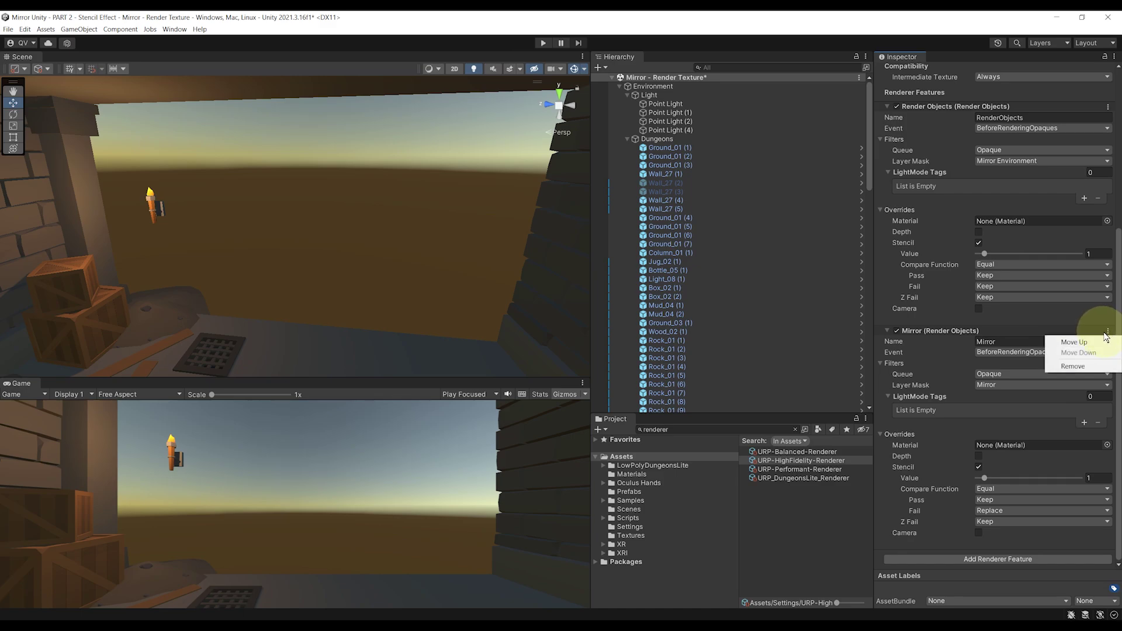
left_click(1073, 343)
- Inspect the mirror quad from several angles and reactivate Wall_27 (2) and Wall_27 (3) in the Environment dungeon
middle_click_drag(326, 243, 374, 236)
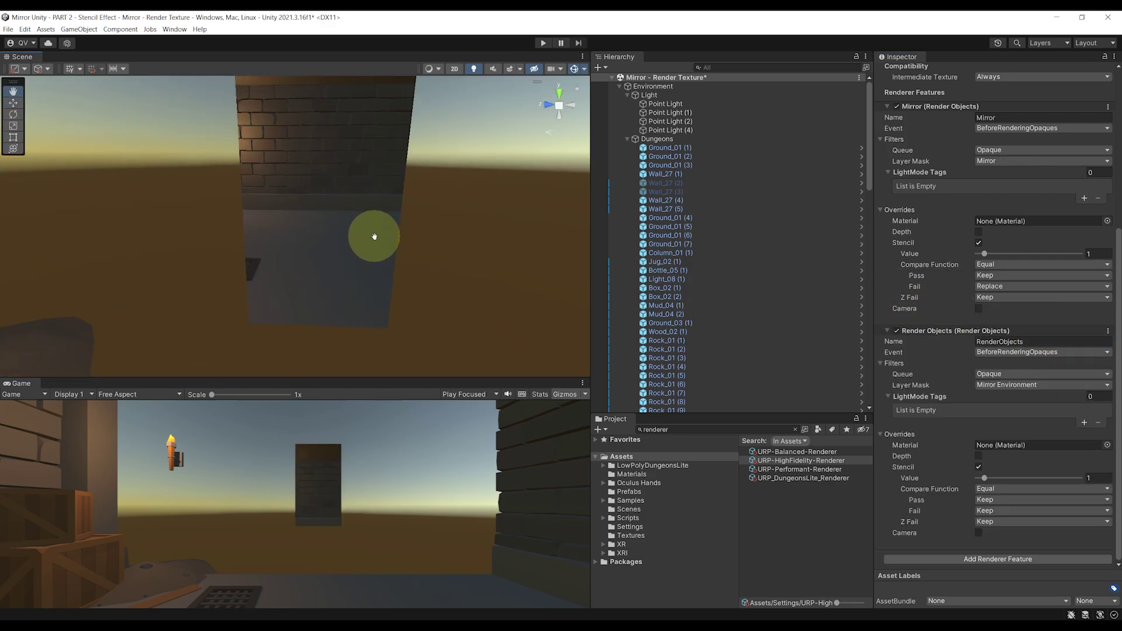
right_click_drag(374, 236, 428, 248)
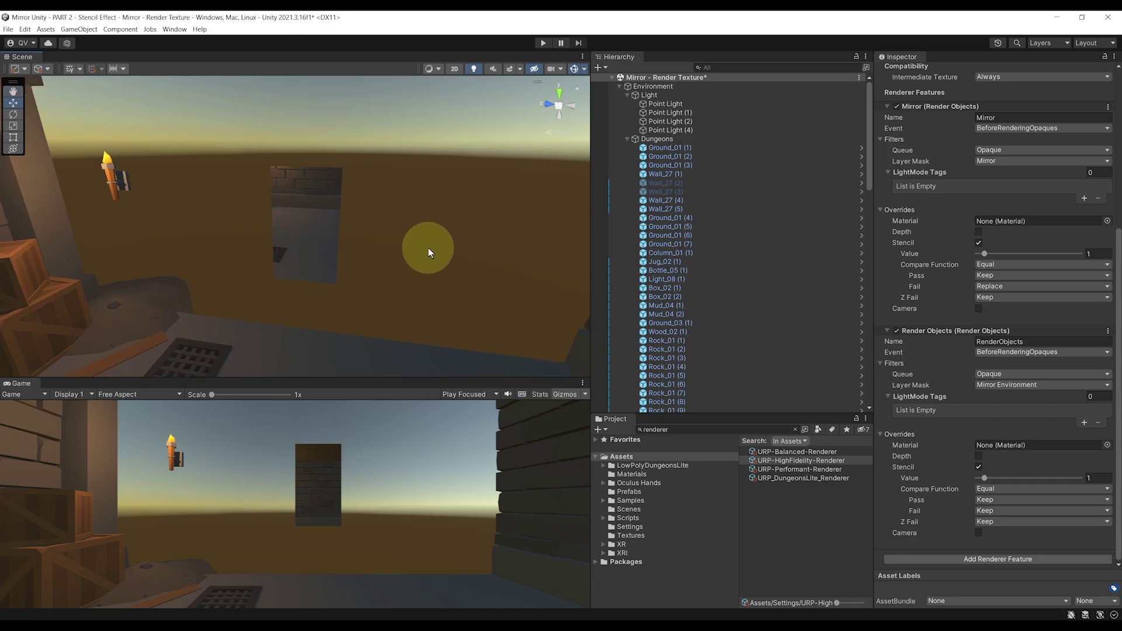
middle_click_drag(428, 247, 426, 233)
right_click_drag(416, 237, 439, 228)
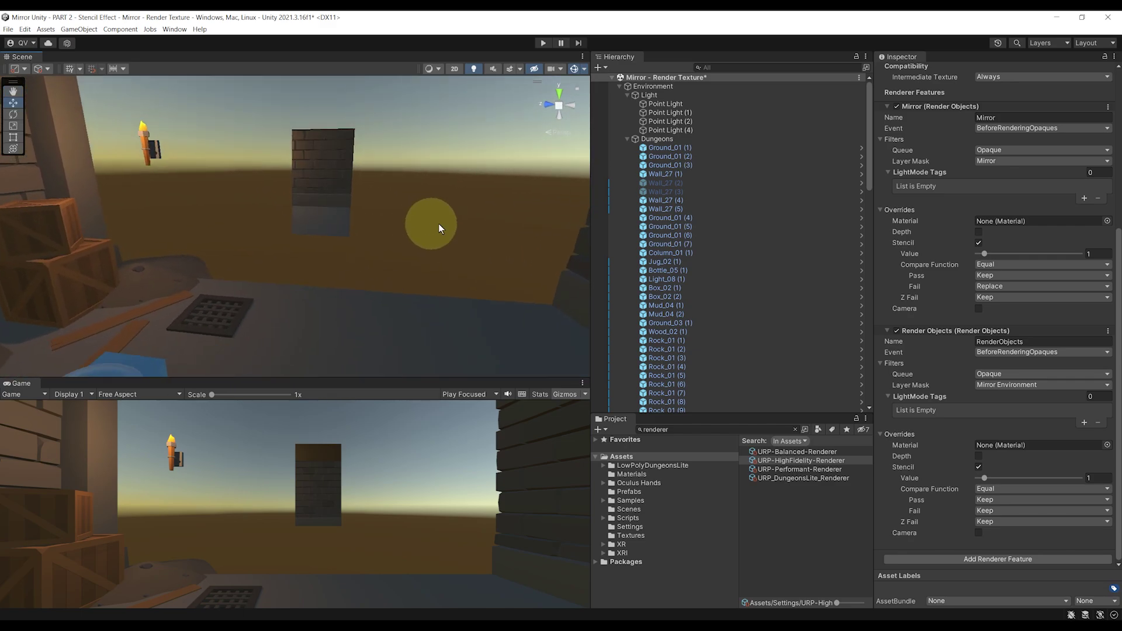
left_click(659, 183)
left_click(664, 191, "shift")
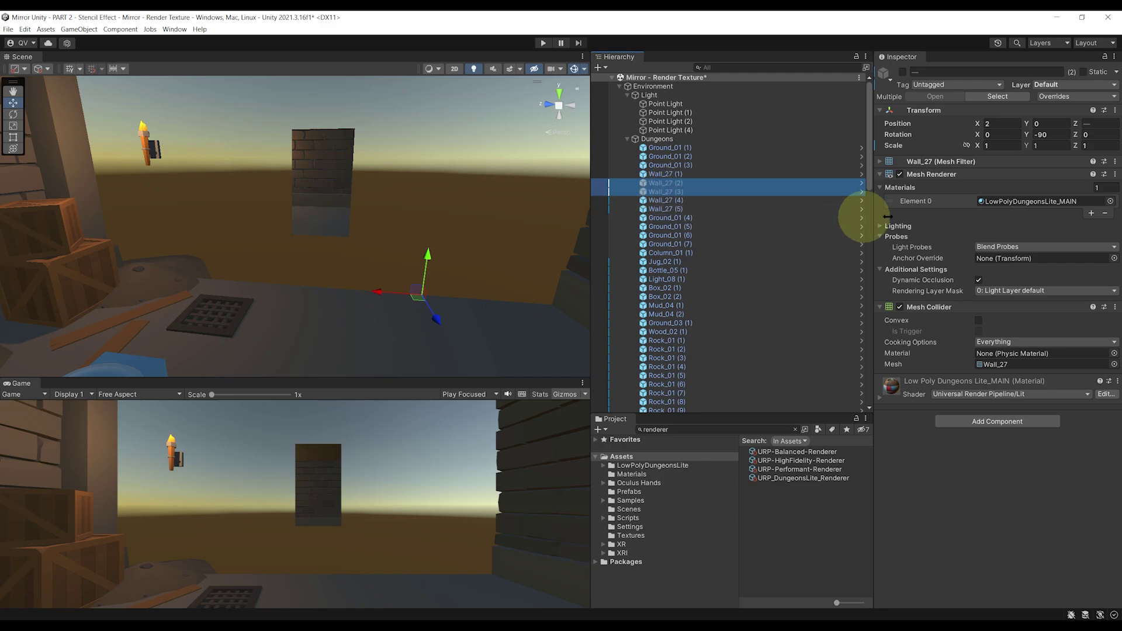
left_click(903, 73)
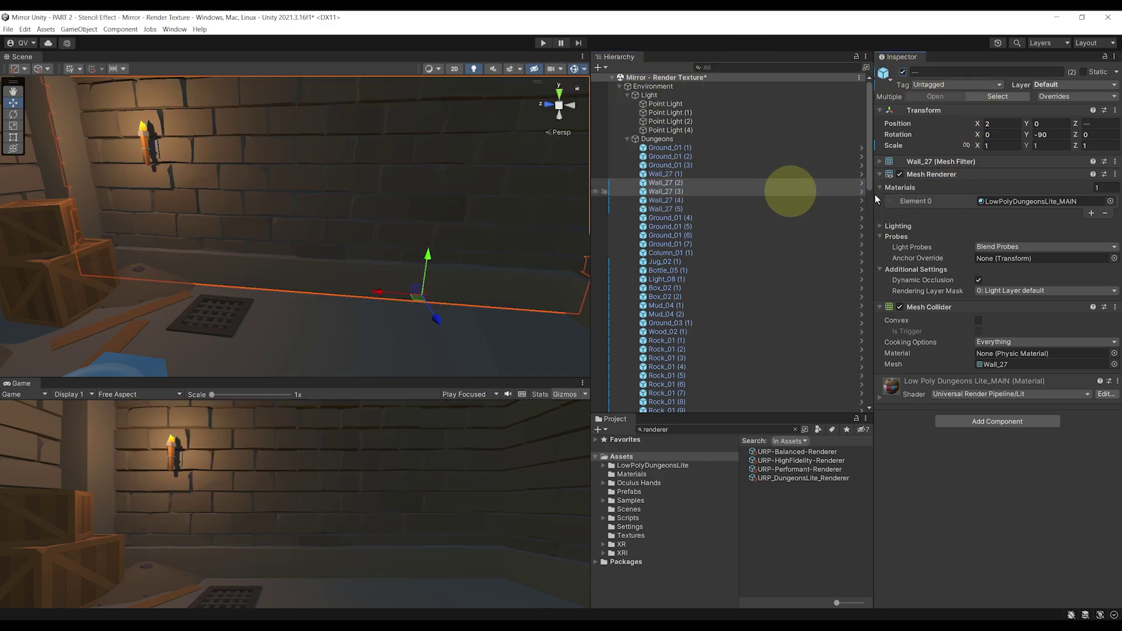
- Starting from the selected walls' layer setting, define User Layer 8 as Mirror Hole
left_click(1076, 84)
left_click(1047, 172)
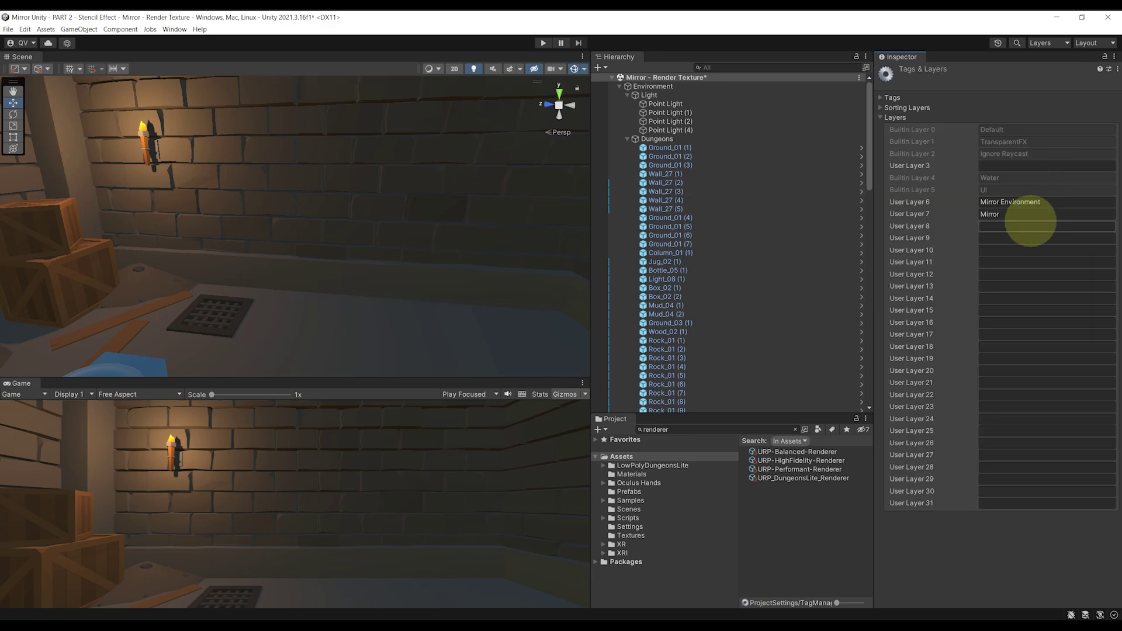
left_click(1031, 226)
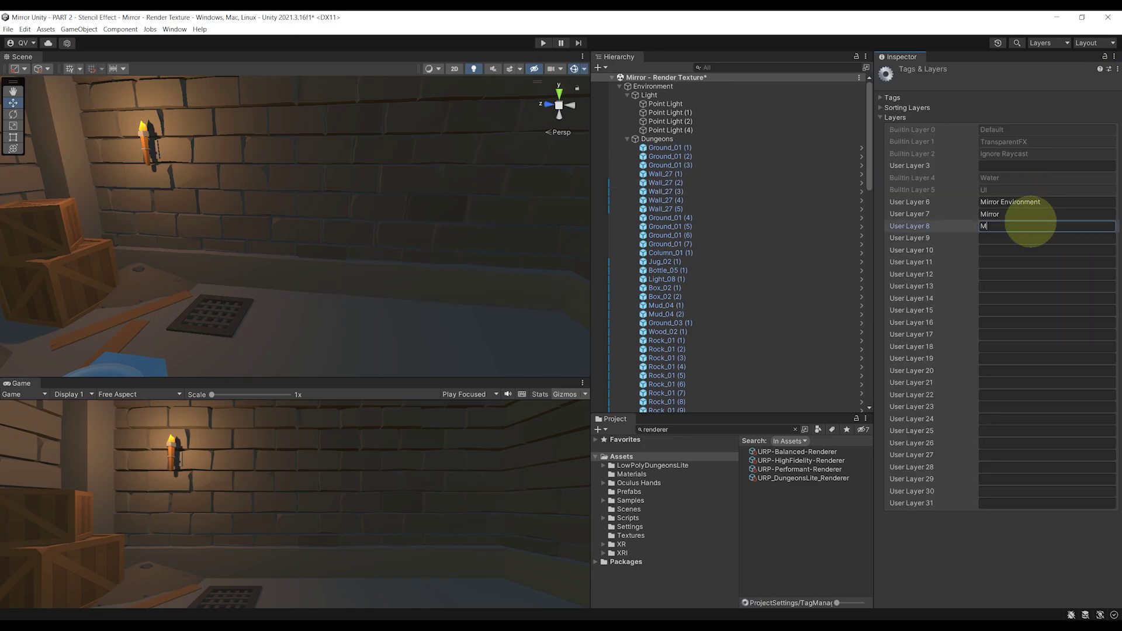
type("Mirror Hole")
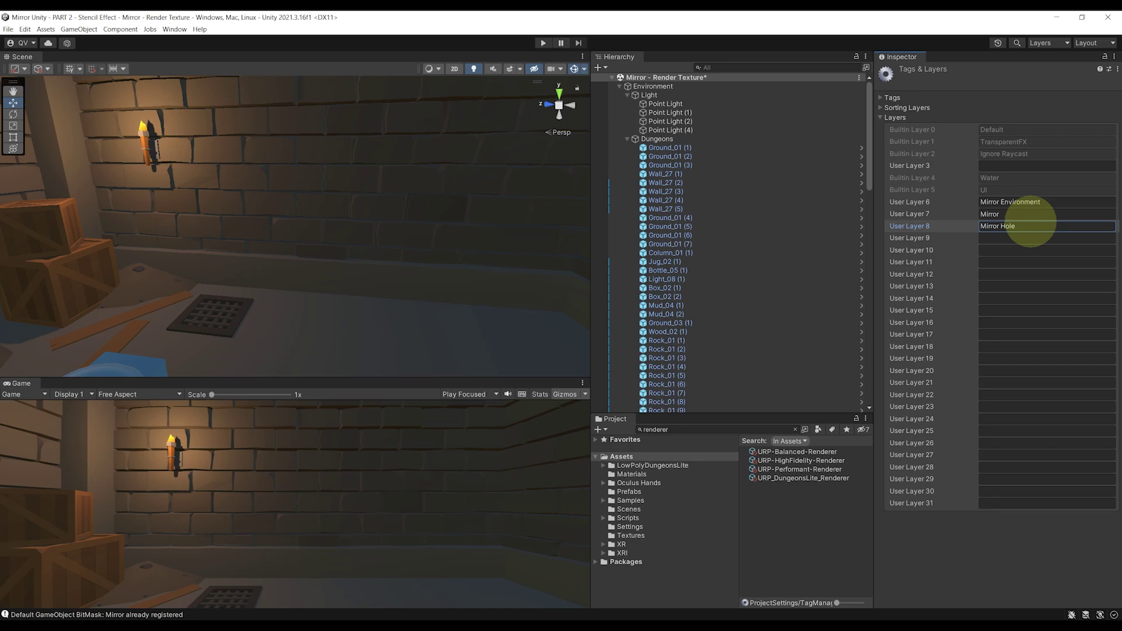
- Assign Wall_27 (2) and Wall_27 (3) in the Environment dungeon to the Mirror Hole layer
left_click(533, 212)
left_click(278, 232, "shift")
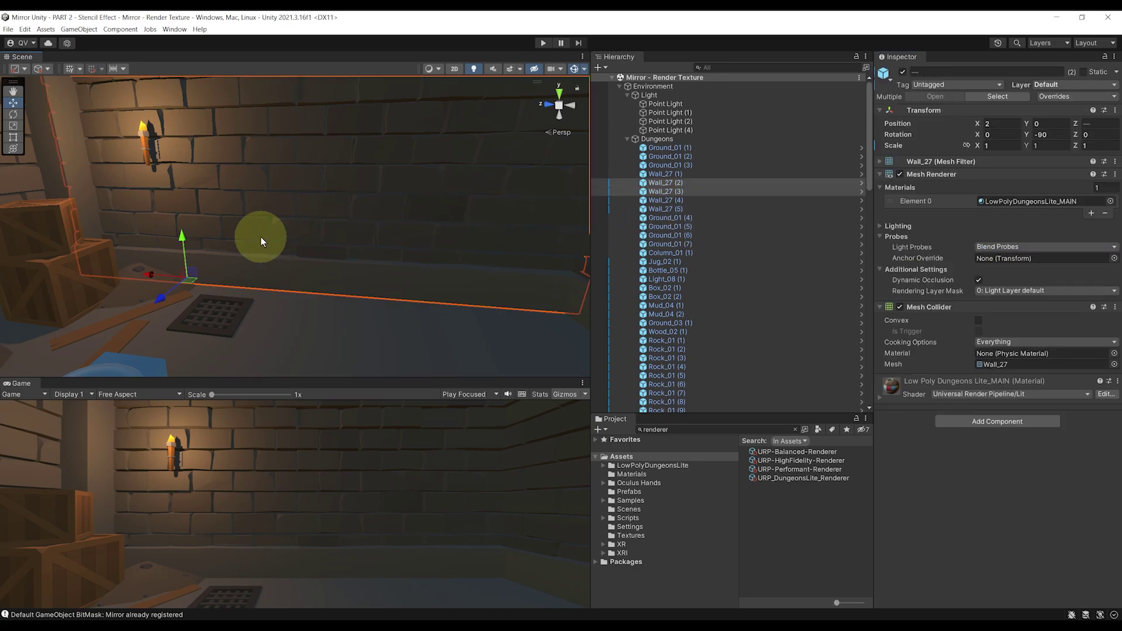
left_click(1061, 85)
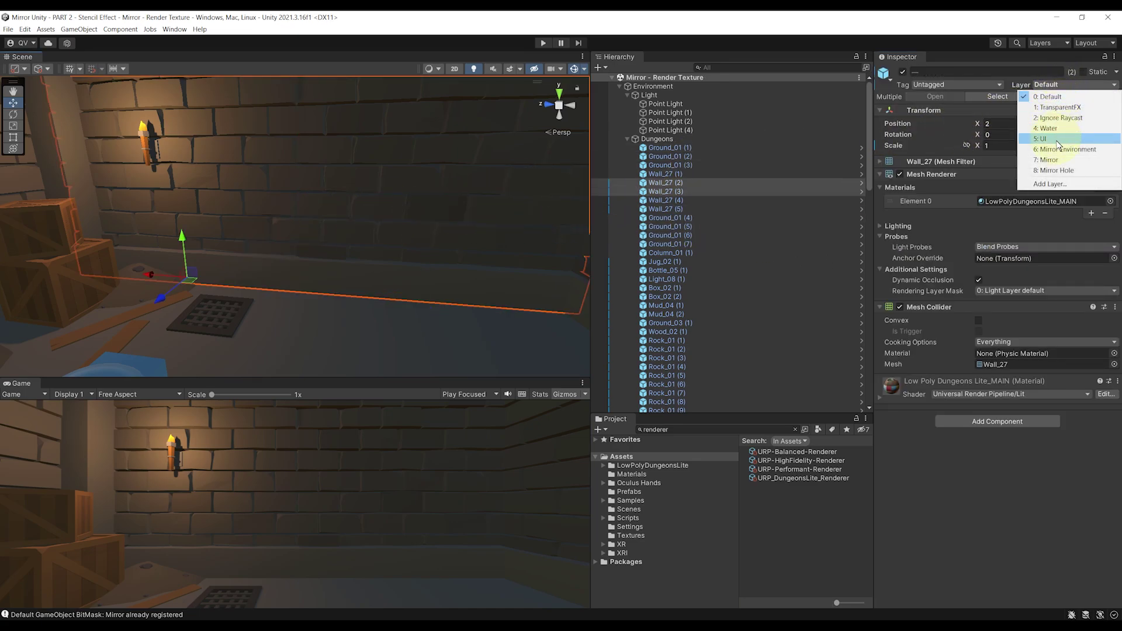
left_click(1061, 169)
scroll(400, 208, "down", 3)
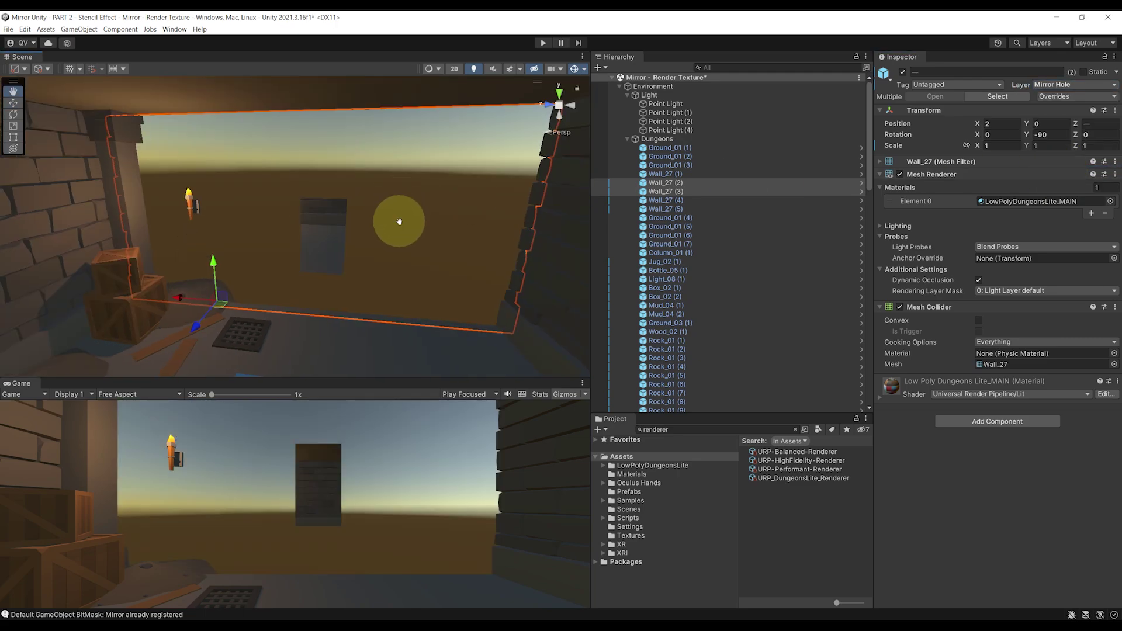
right_click_drag(401, 213, 409, 244)
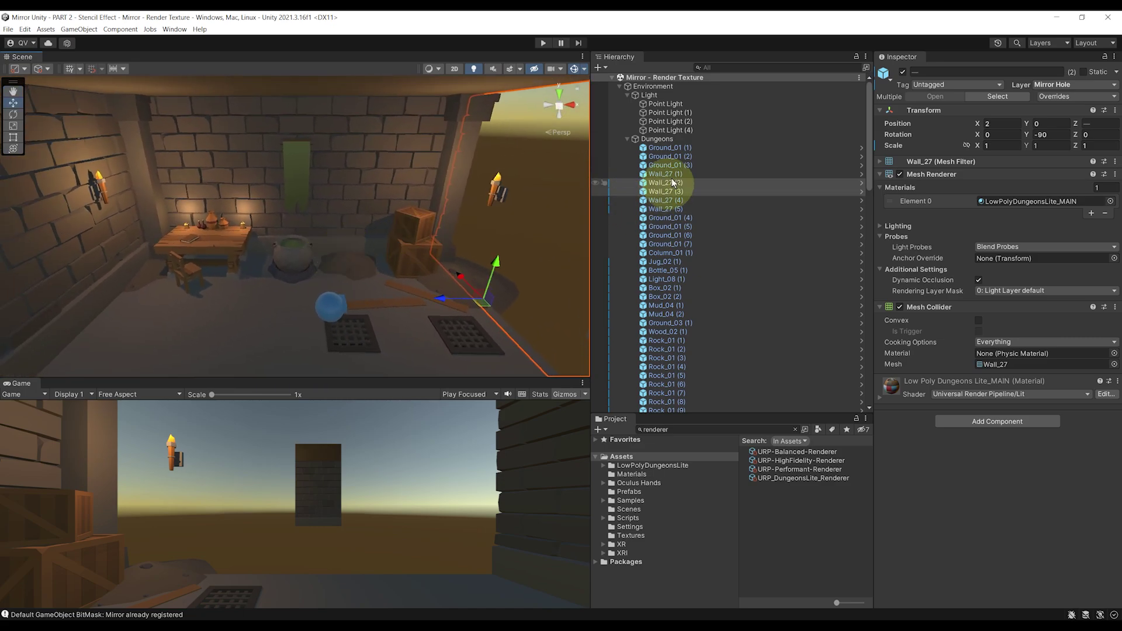
- Add Mirror Hole to the culling mask of all four point lights under Environment and save the scene
left_click(665, 104)
left_click(662, 131, "shift")
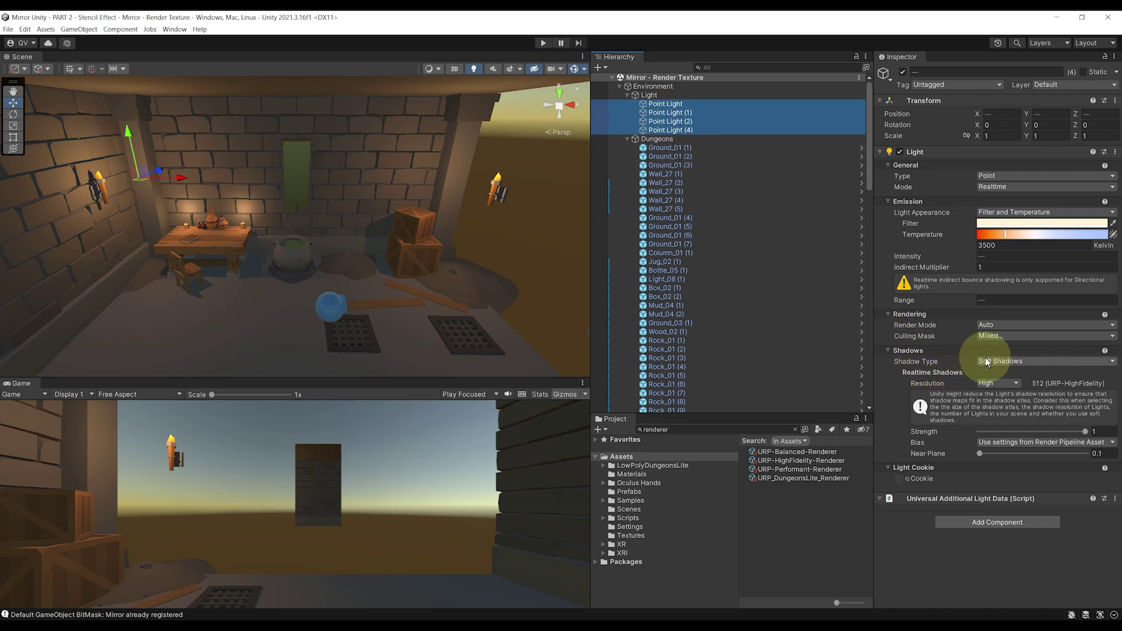
left_click(998, 338)
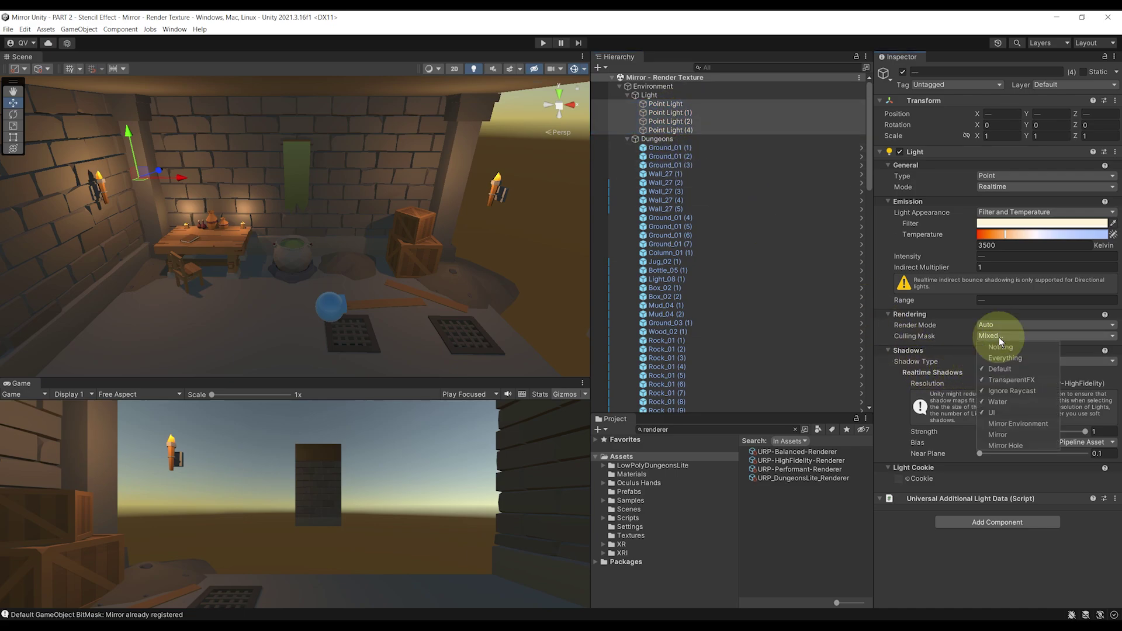
left_click(1014, 443)
key("ctrl+s")
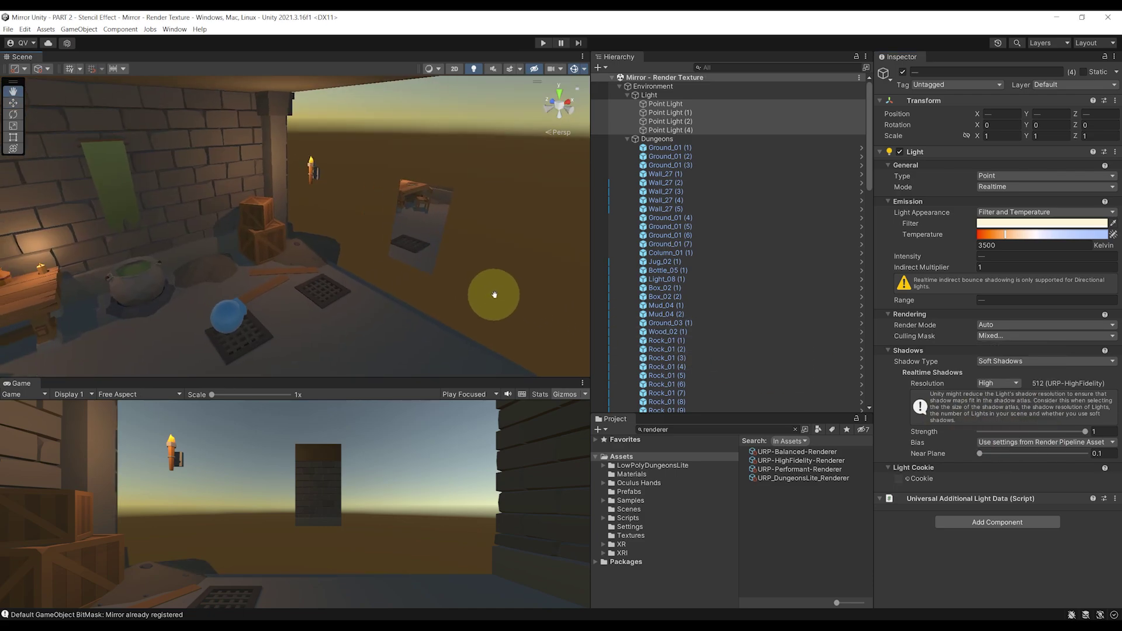
middle_click_drag(504, 286, 486, 271)
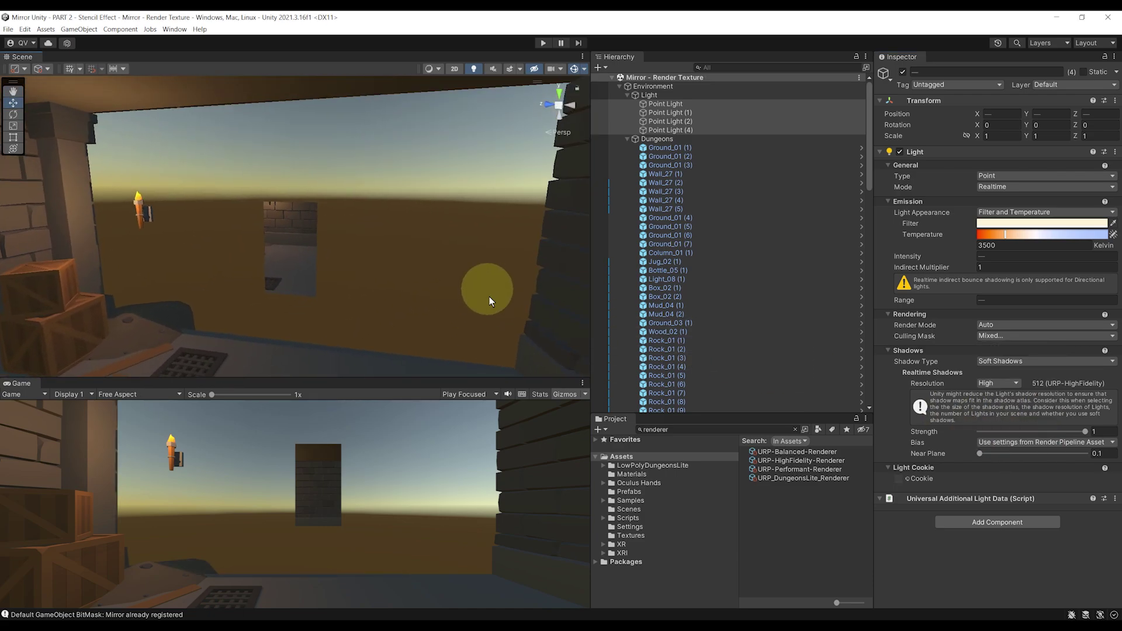
- Check URP-HighFidelity-Renderer's opaque layer mask for Mirror Hole, and add a Render Objects feature named Mirror Hole
left_click(782, 461)
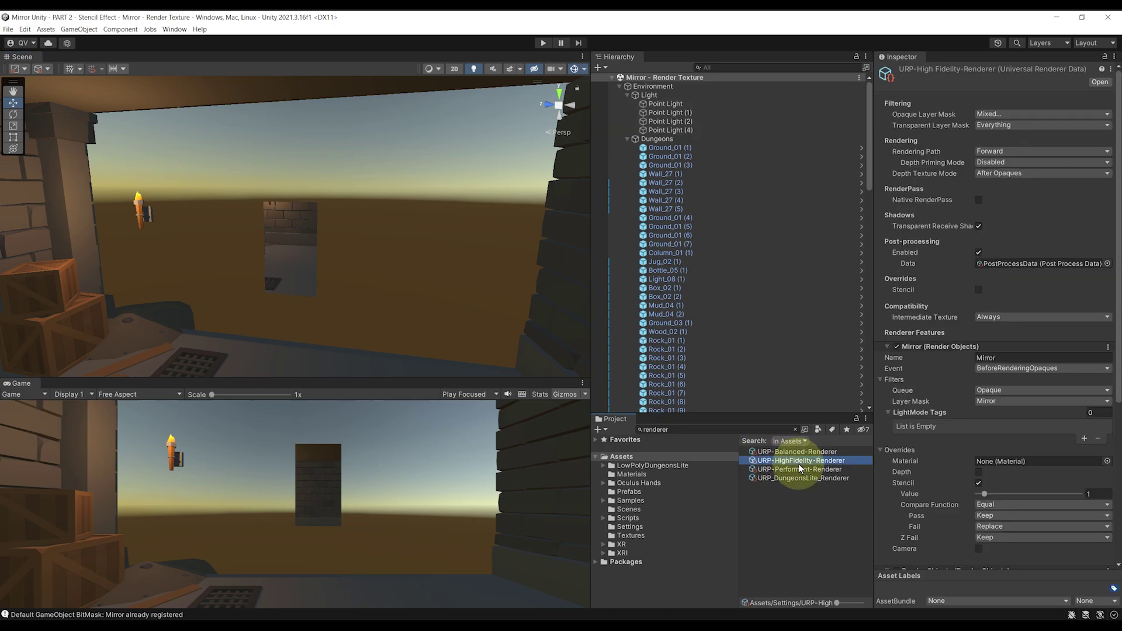
scroll(996, 434, "down", 8)
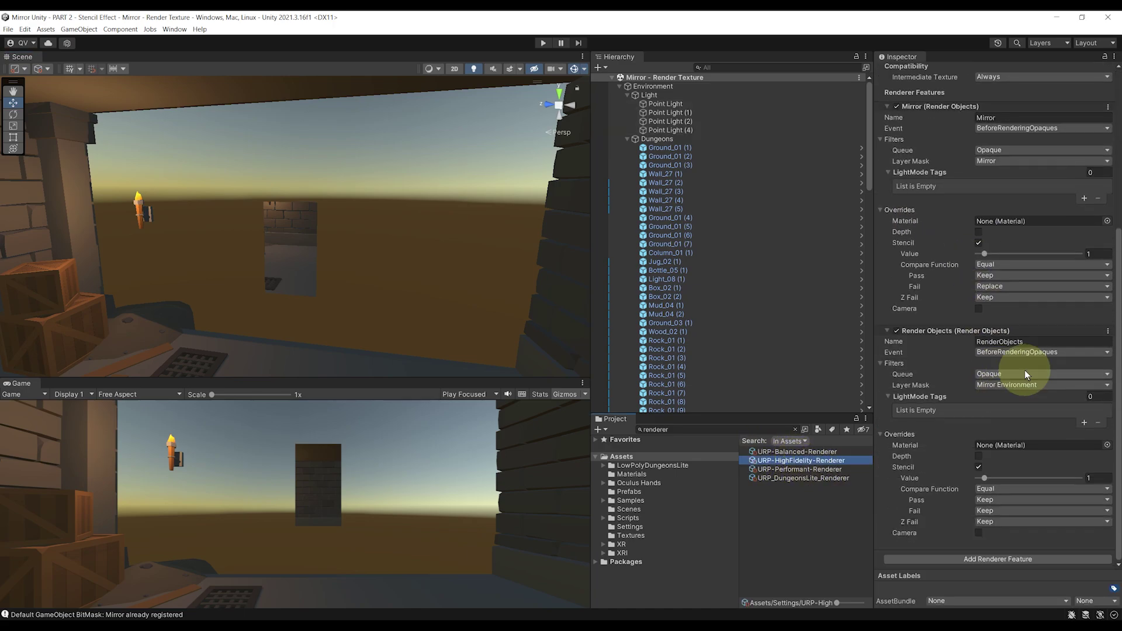
scroll(1020, 362, "up", 8)
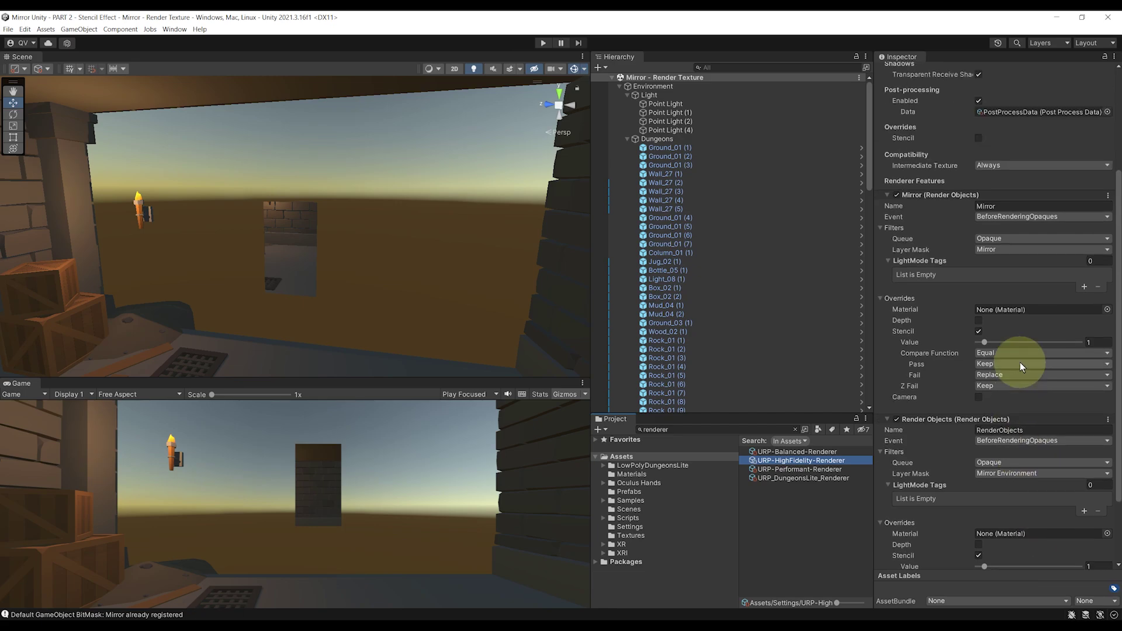
left_click(1007, 114)
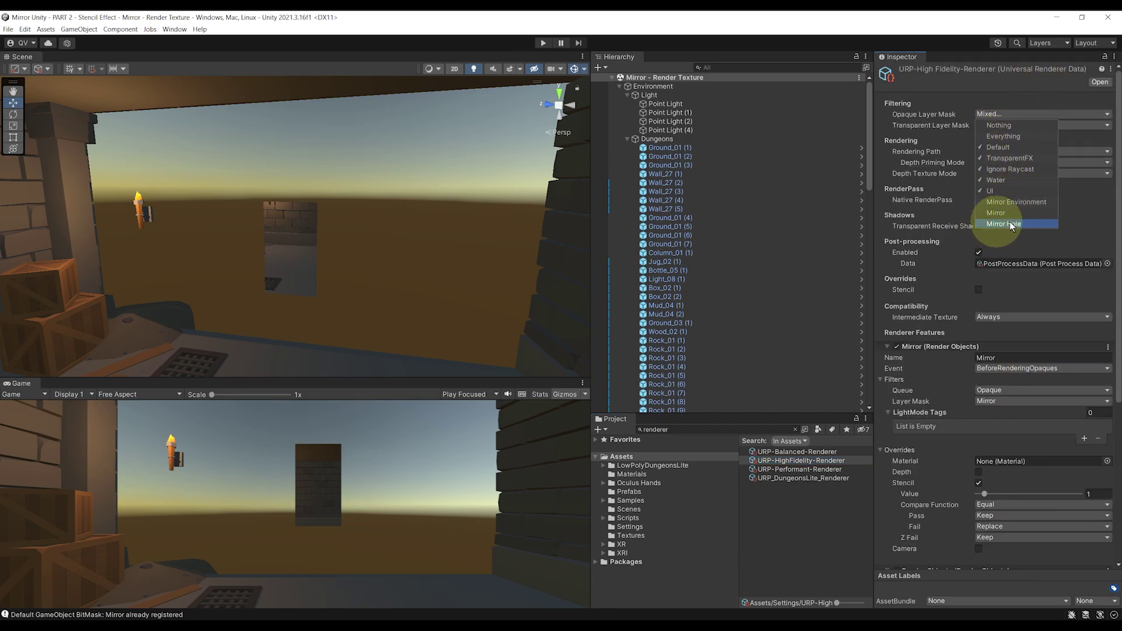
left_click(1033, 97)
scroll(997, 323, "down", 8)
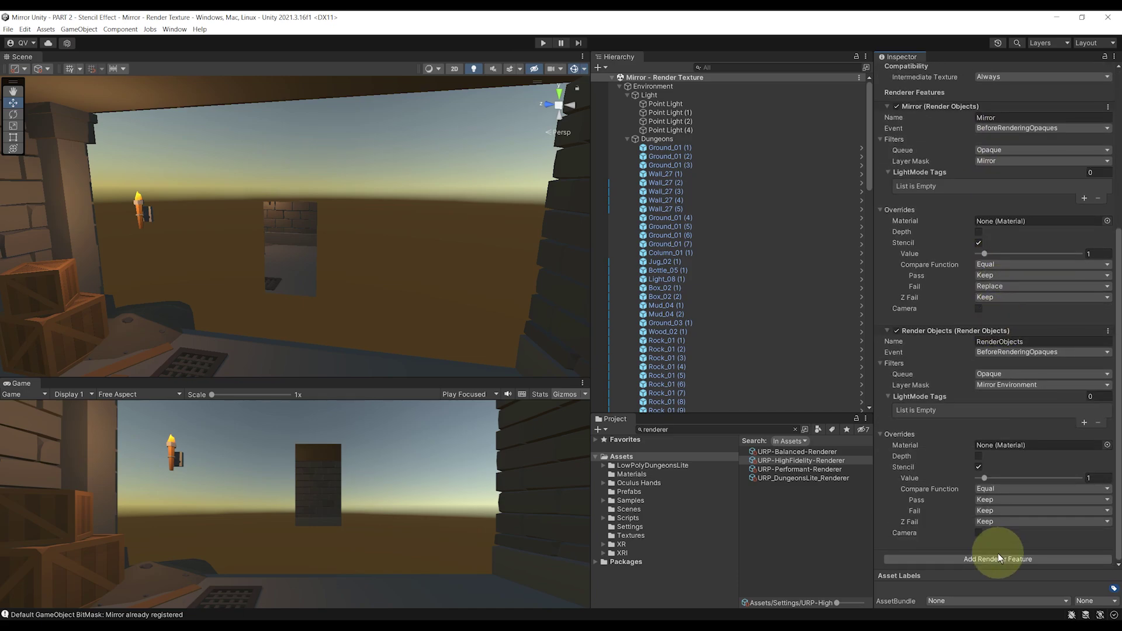
left_click(995, 559)
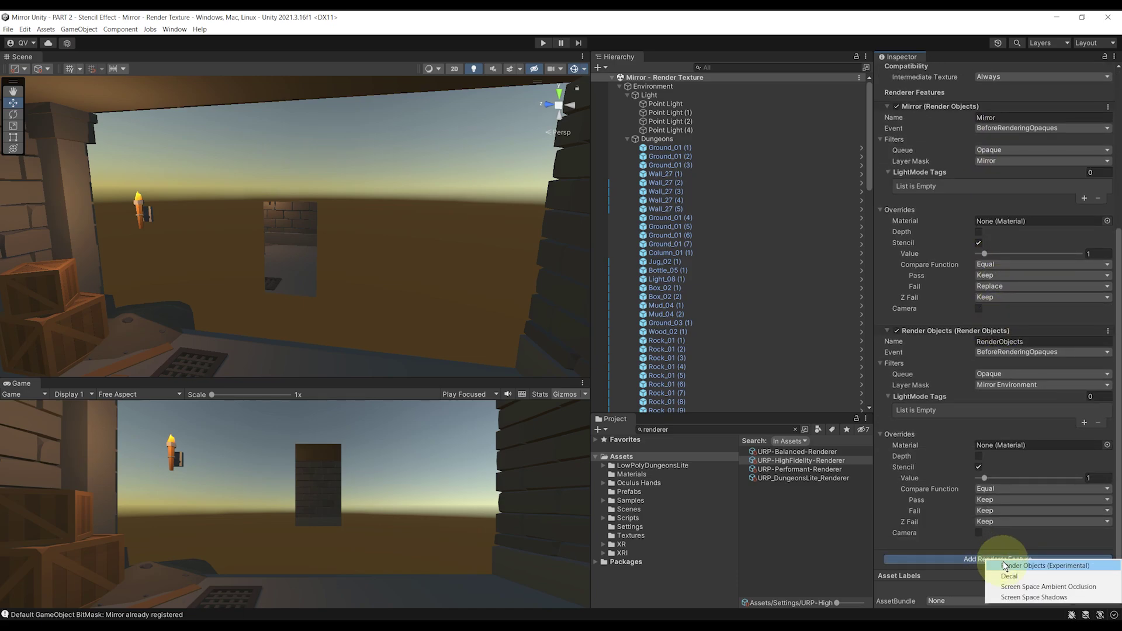
left_click(998, 565)
scroll(1018, 409, "down", 3)
left_click(1070, 397)
type("Mirror Hole")
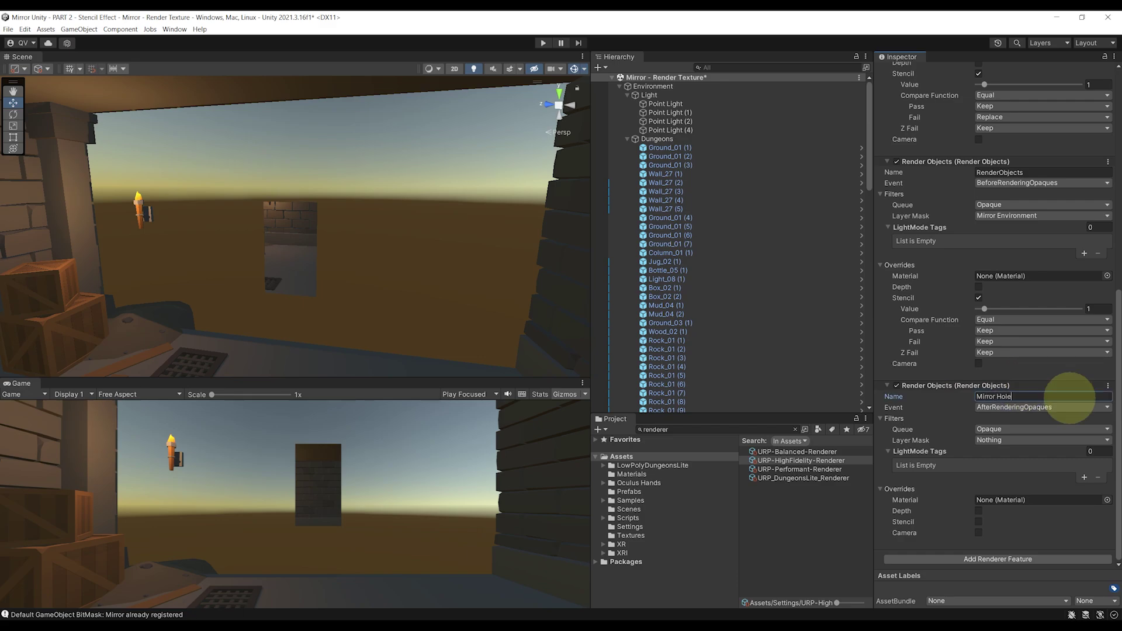
key("Return")
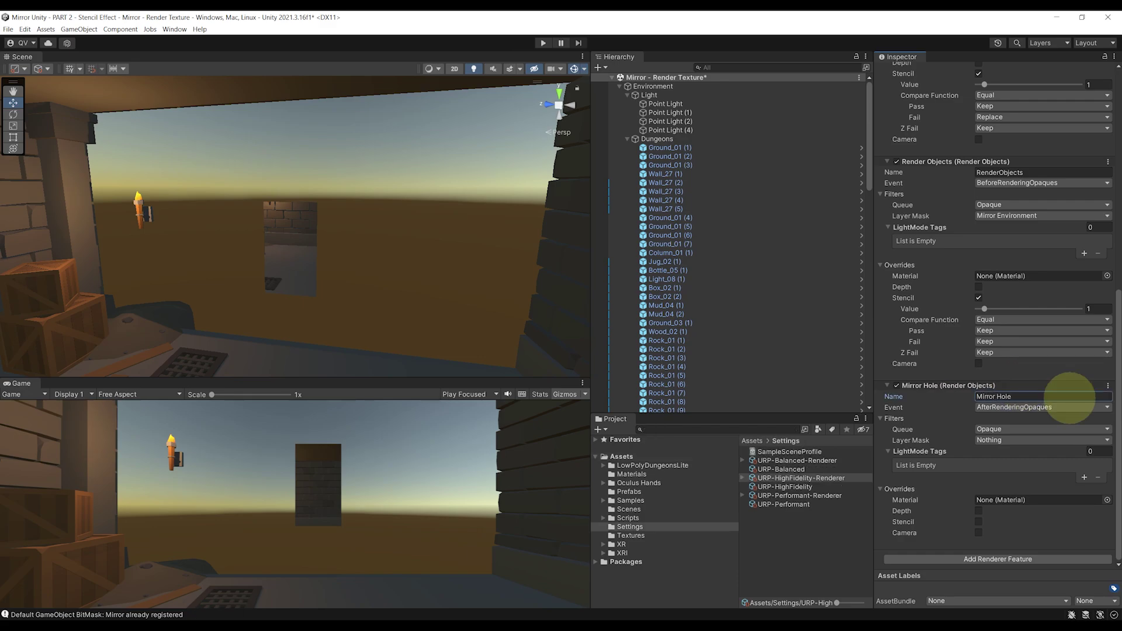
- Set the Mirror Hole feature's event to BeforeRenderingOpaques and its layer mask to Mirror Hole
left_click(1042, 407)
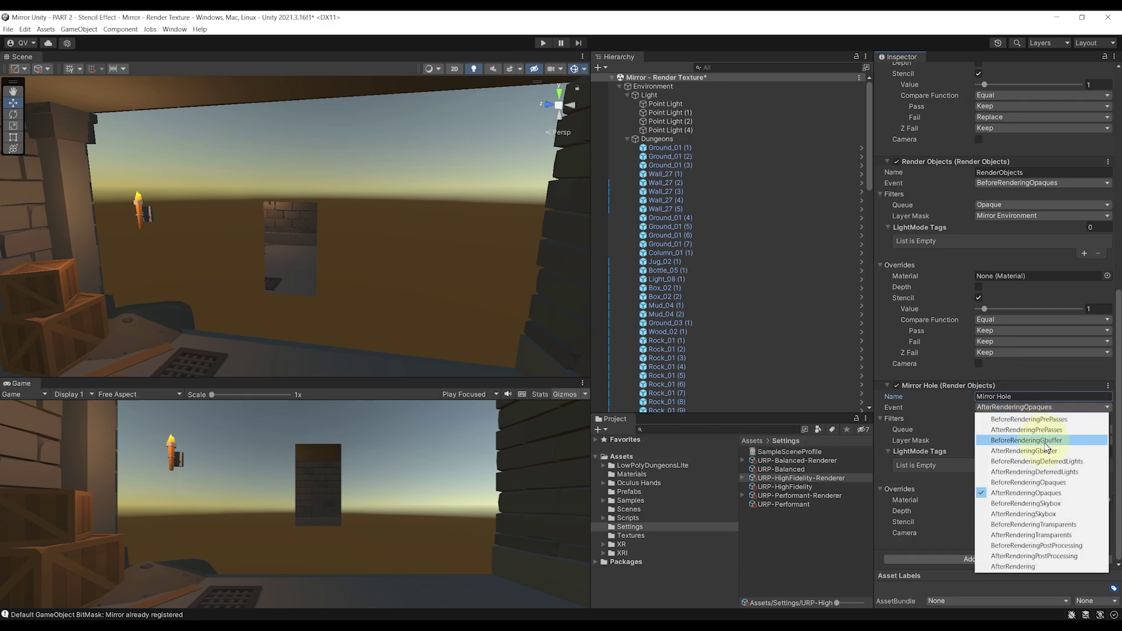
left_click(1048, 482)
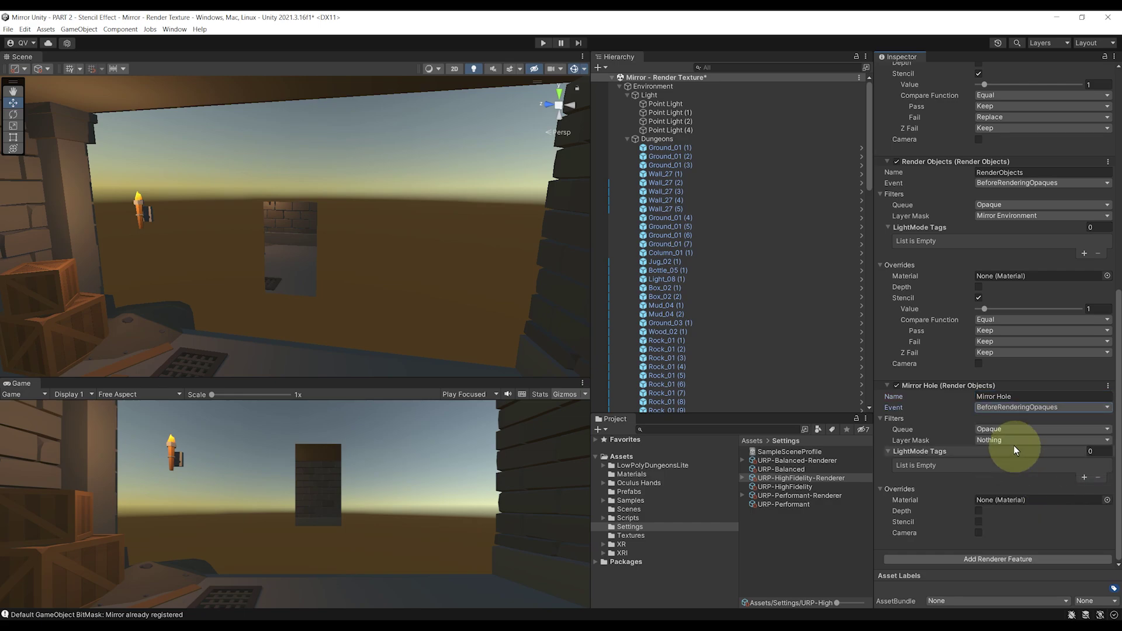
left_click(1014, 441)
left_click(1004, 550)
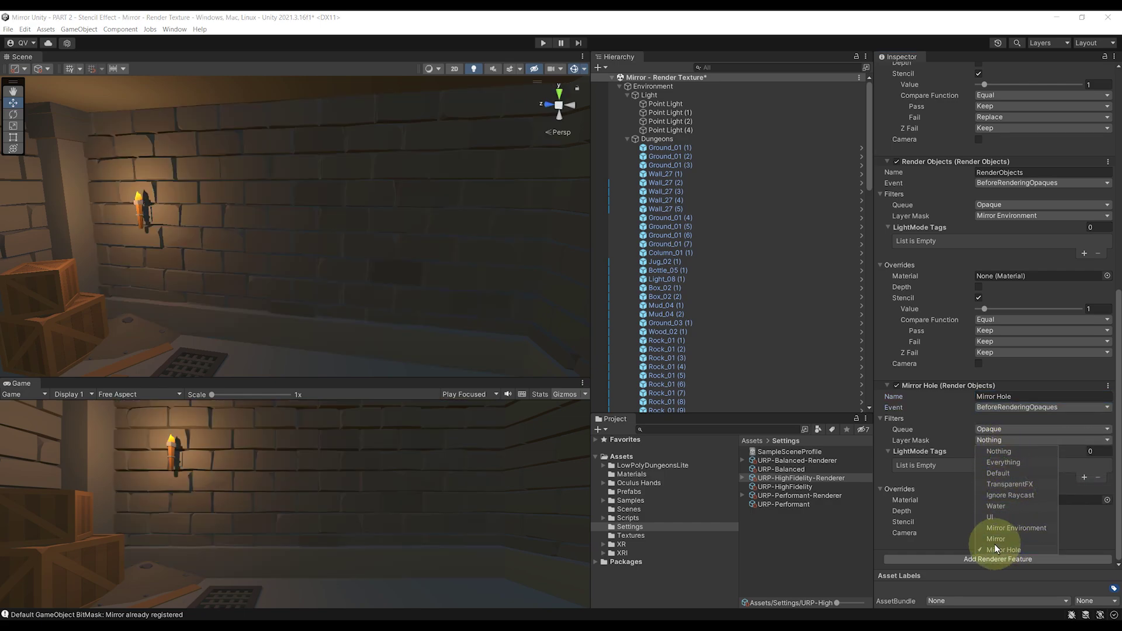
- Enable the stencil override on the Mirror Hole feature with value 1 and compare function Not Equal
left_click(979, 521)
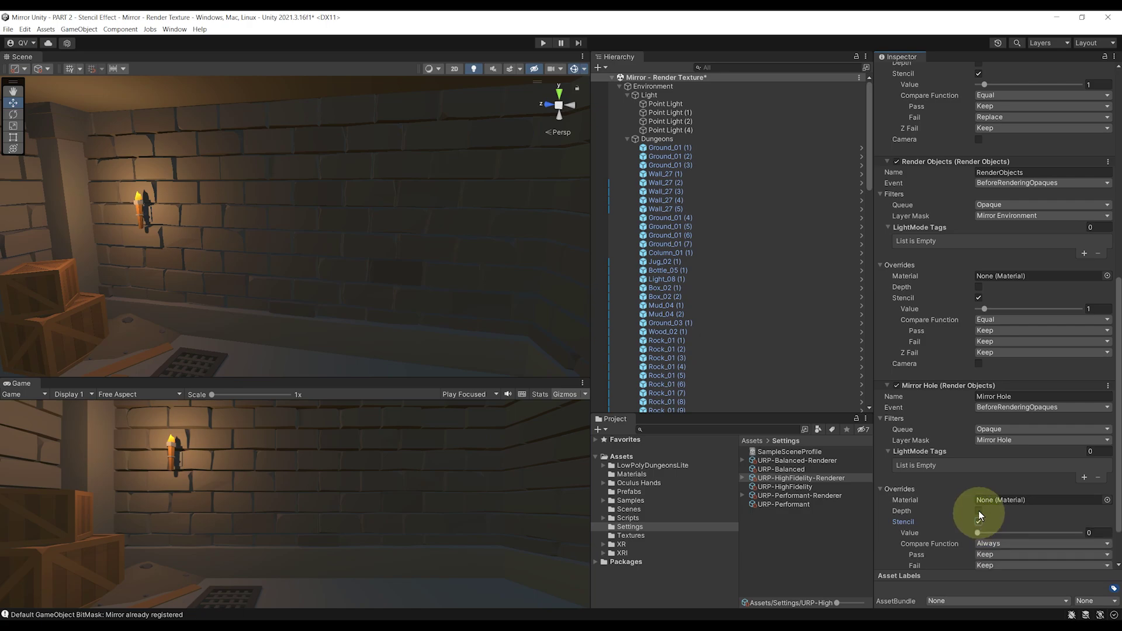
left_click(984, 479)
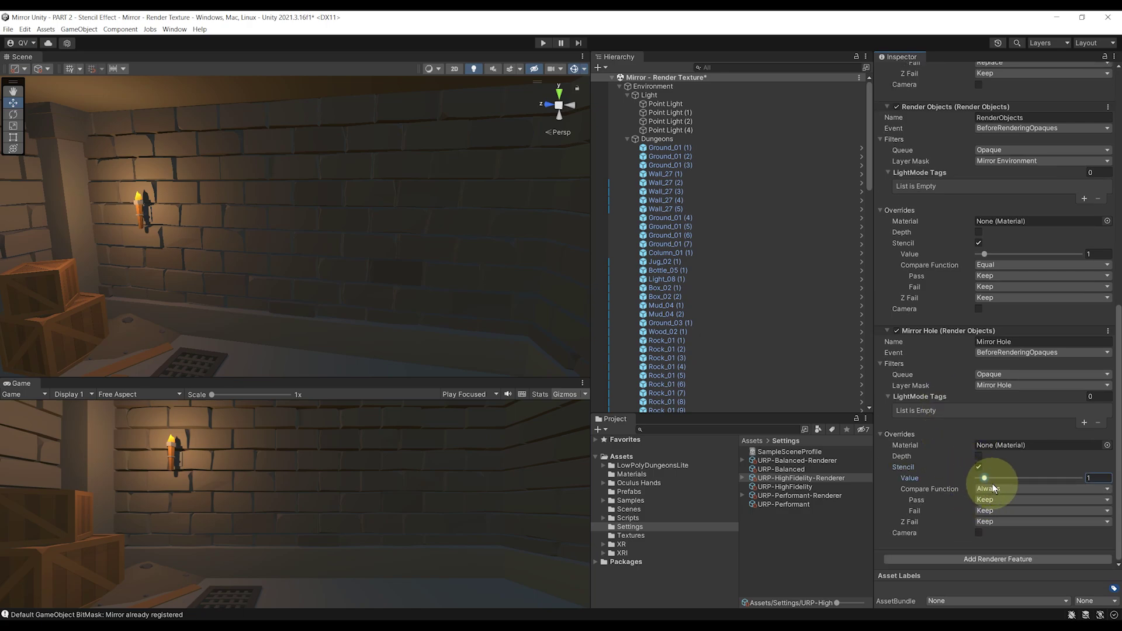
left_click(1015, 489)
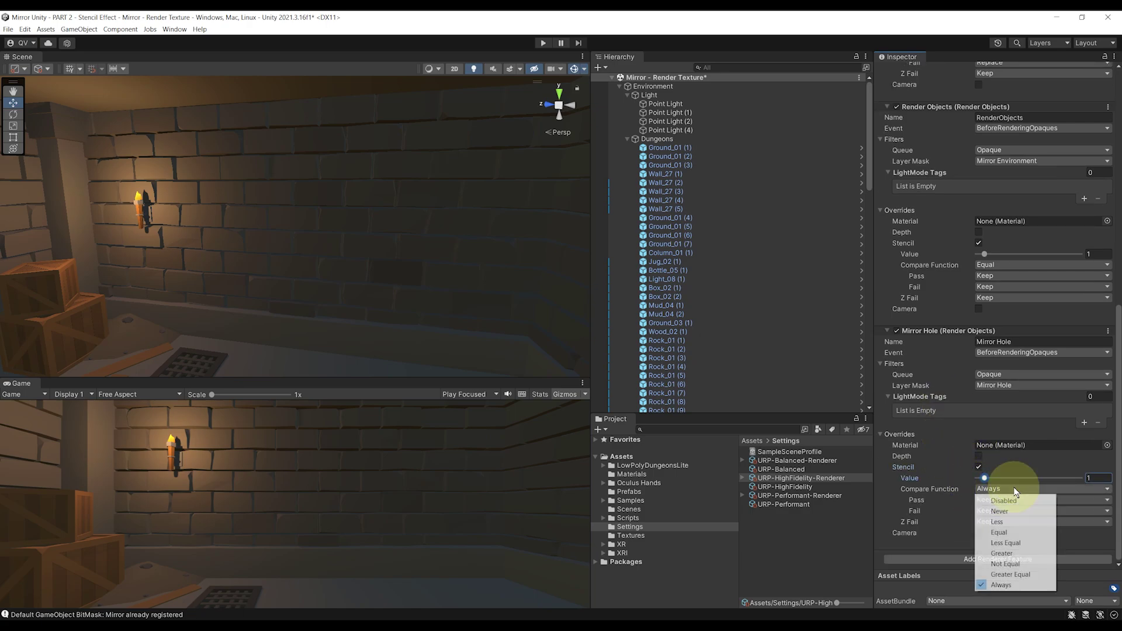
left_click(1011, 533)
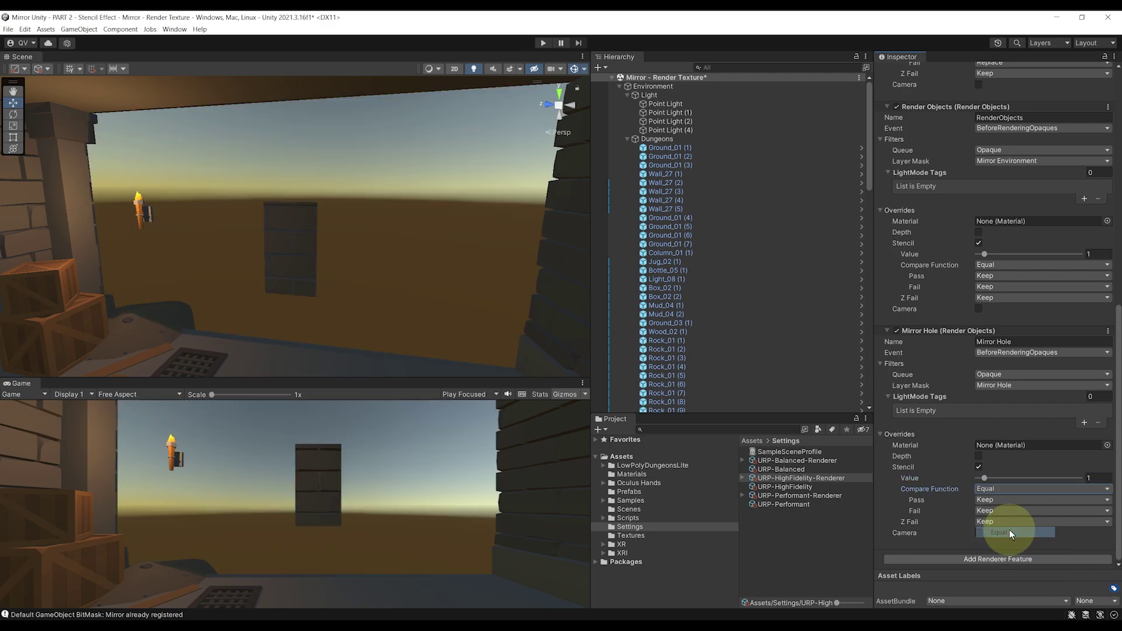
left_click(998, 489)
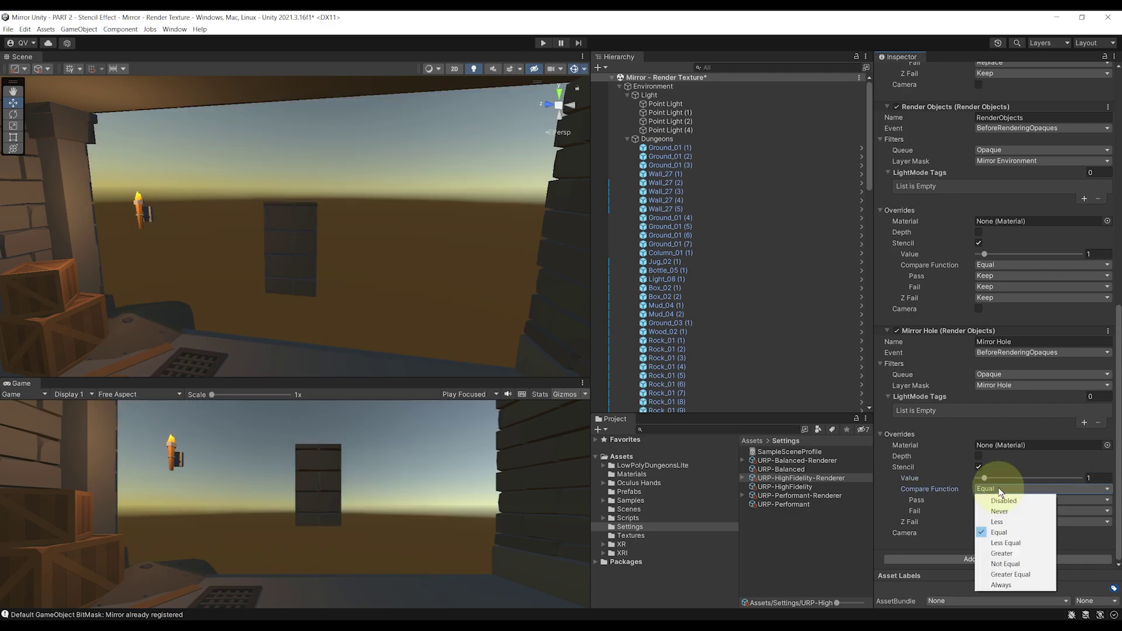
left_click(1002, 565)
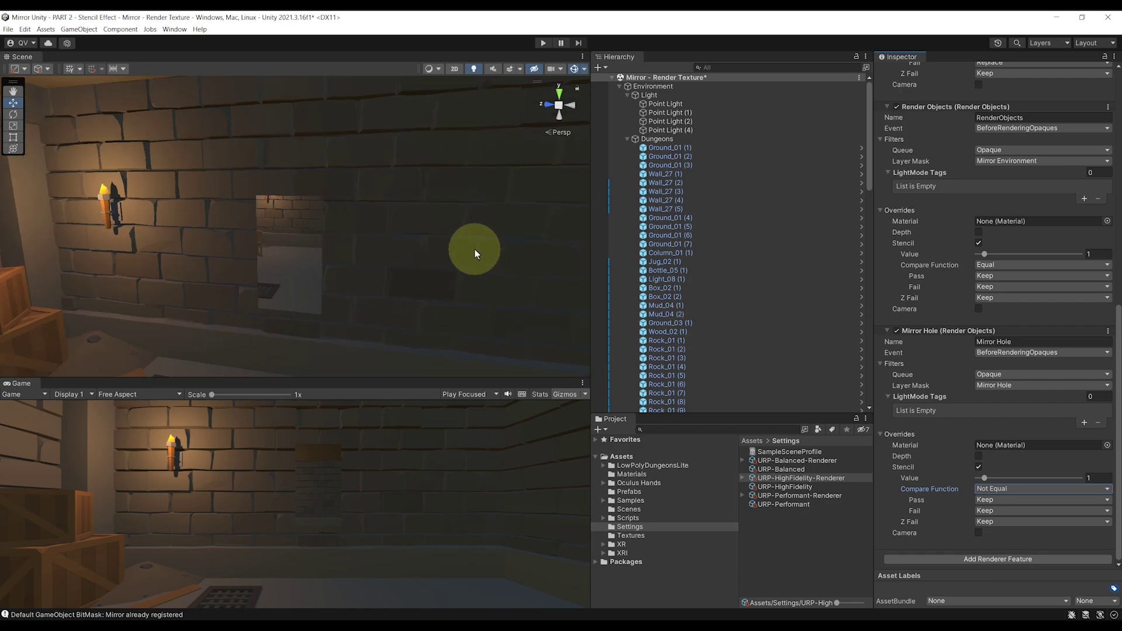
- Examine the mirror opening and the green smoke outside the dungeon wall from several angles during Play mode, and stop playing
middle_click_drag(475, 249, 480, 235)
right_click_drag(480, 235, 412, 176)
right_click_drag(343, 181, 393, 283)
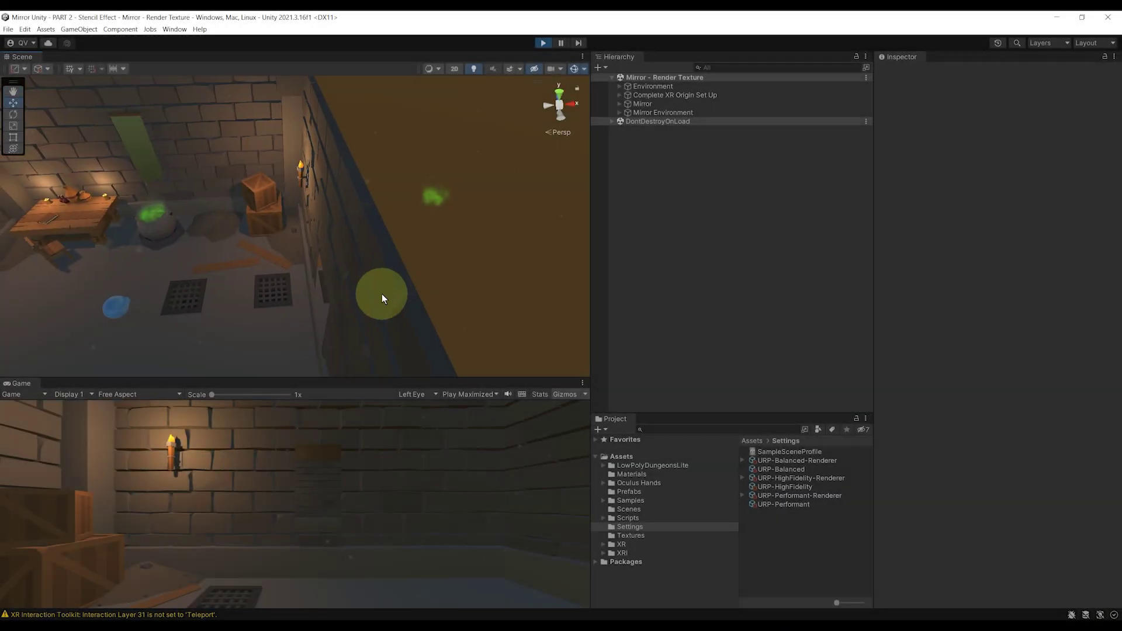
right_click_drag(382, 293, 429, 276)
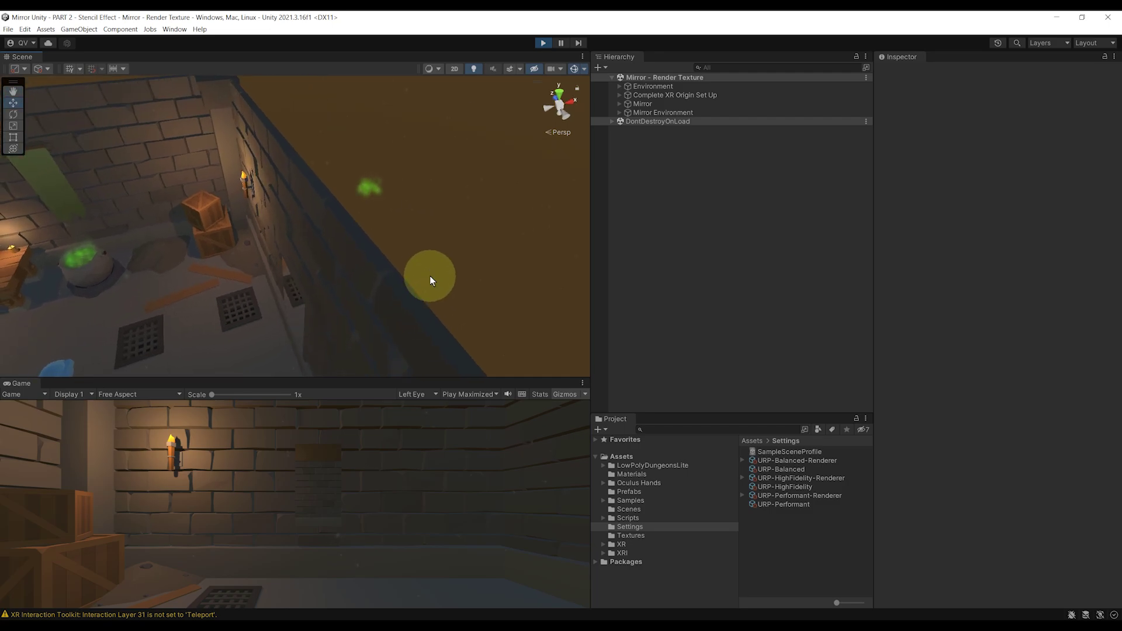
middle_click_drag(444, 240, 368, 230)
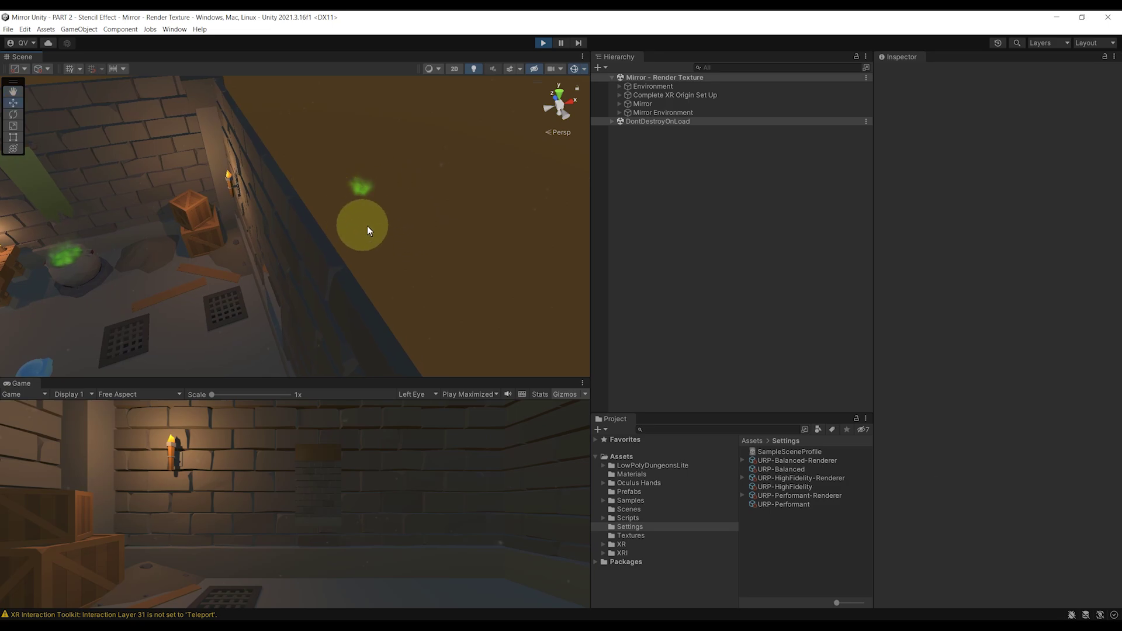
right_click_drag(412, 221, 368, 264)
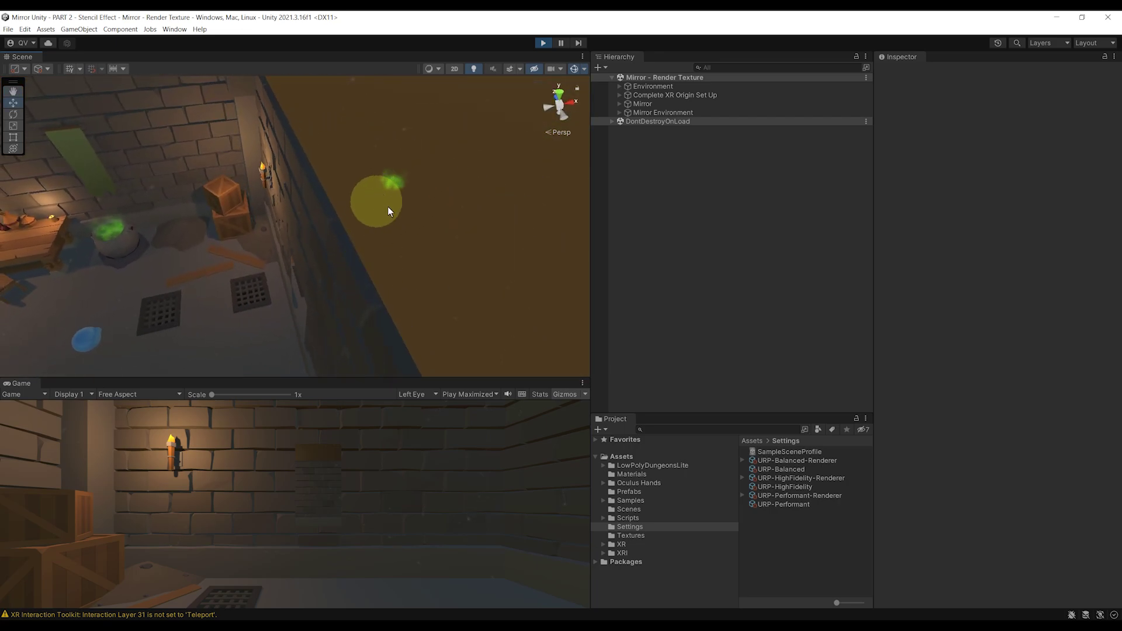
middle_click_drag(331, 282, 406, 261)
scroll(375, 257, "down", 5)
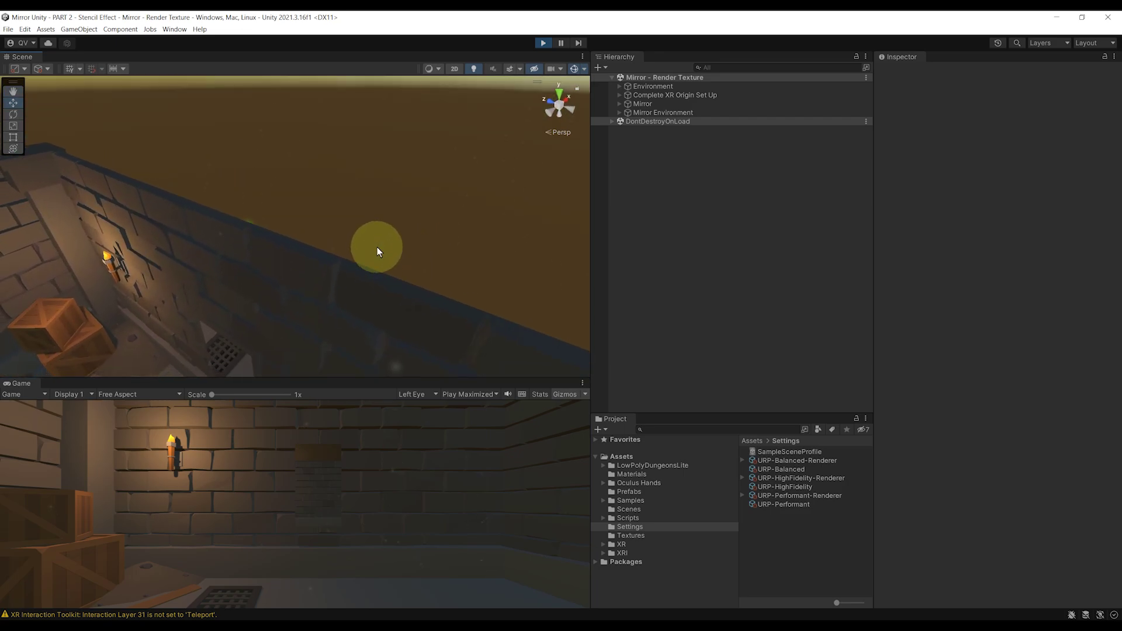
left_click(543, 43)
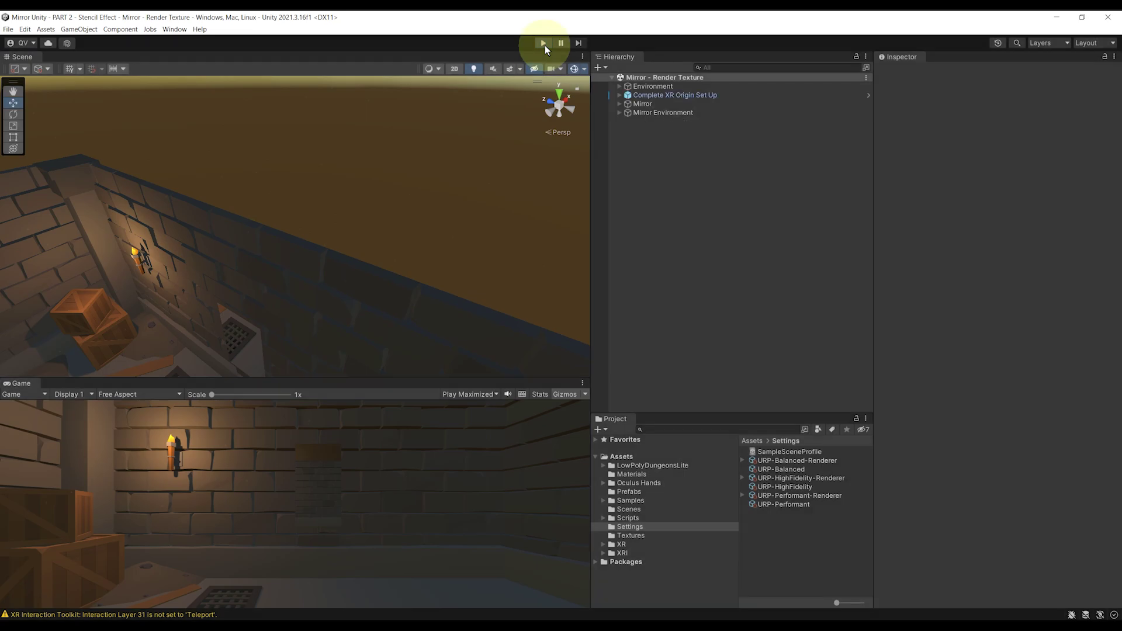
mouse_move(444, 223)
middle_mouse_down()
mouse_move(479, 148)
mouse_move(426, 271)
mouse_move(450, 234)
middle_mouse_up()
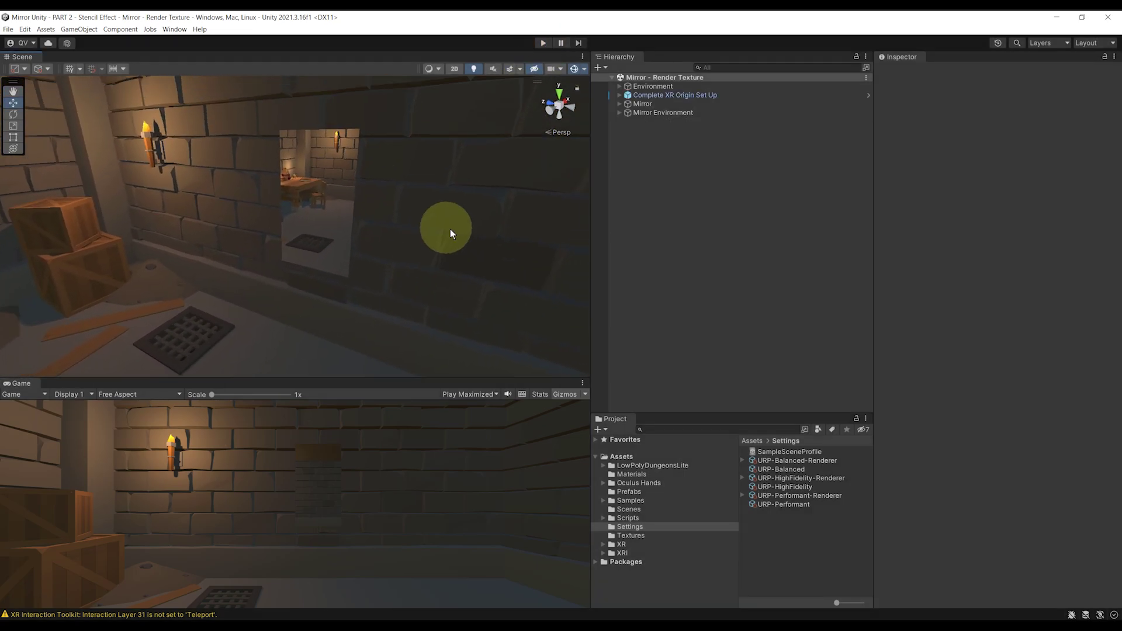
- Remove Mirror Environment, Mirror and Mirror Hole from the transparent layer mask of URP-HighFidelity-Renderer
left_click(788, 478)
scroll(946, 384, "down", 8)
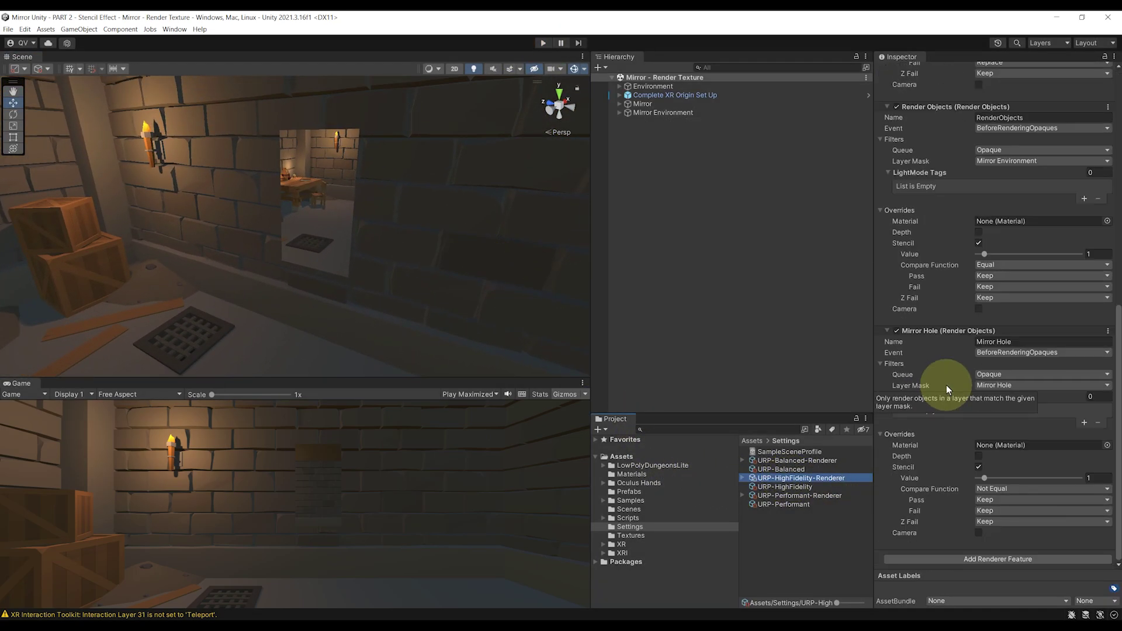
left_click(998, 559)
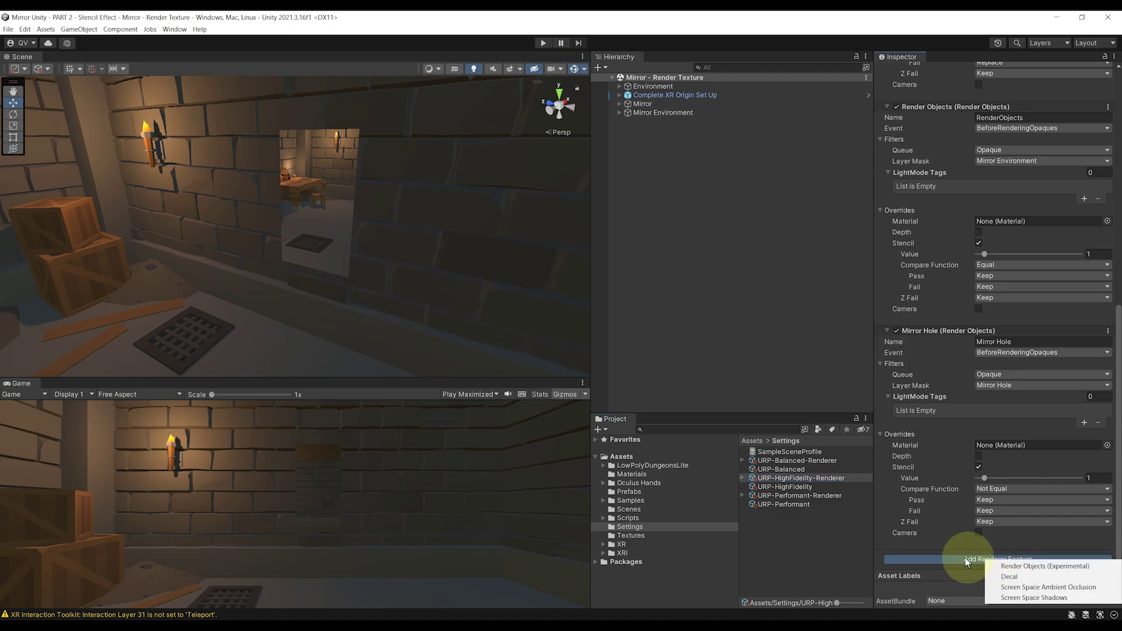
left_click(894, 537)
scroll(956, 425, "up", 10)
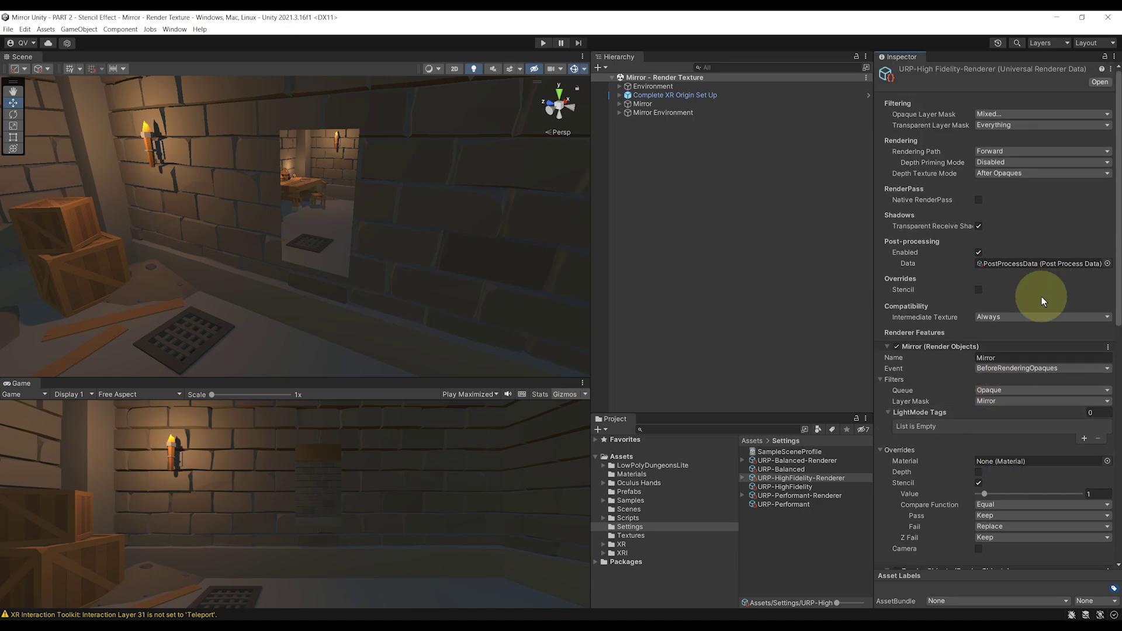
left_click(996, 125)
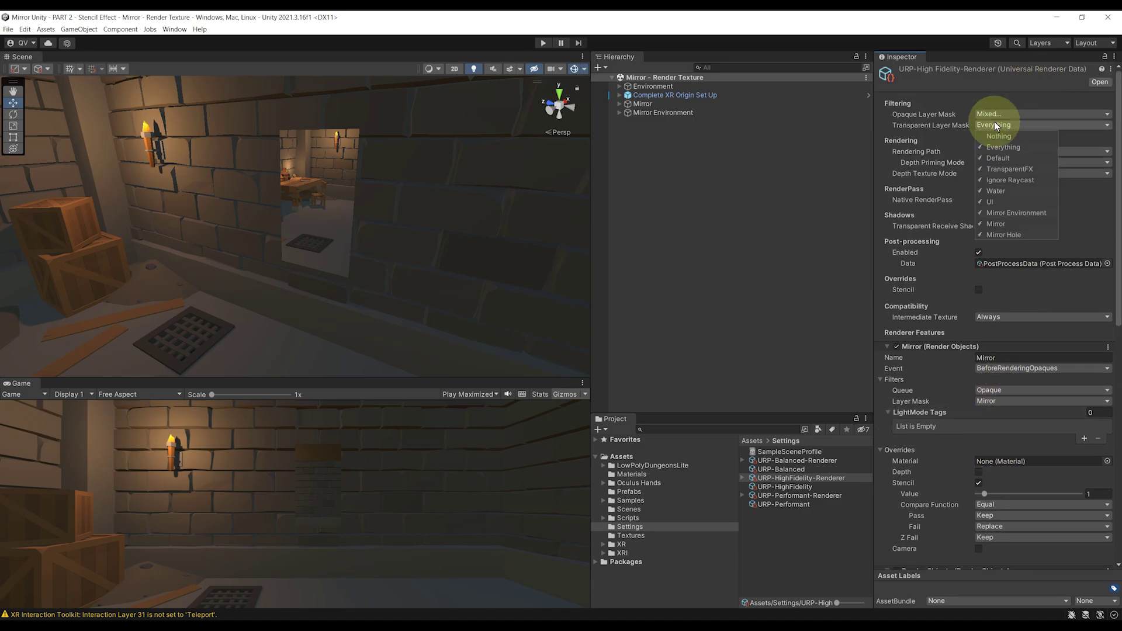
left_click(1005, 214)
left_click(1005, 223)
left_click(1007, 233)
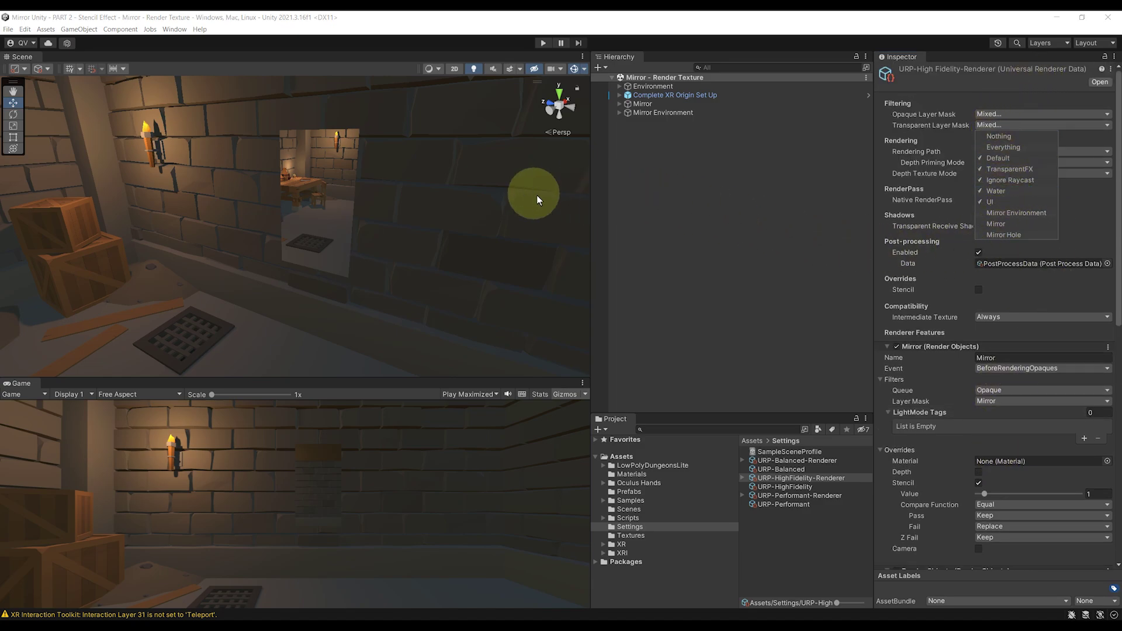
left_click(878, 251)
- Add another Render Objects feature to the renderer and name it Mirror Environment Transparent
scroll(937, 416, "down", 15)
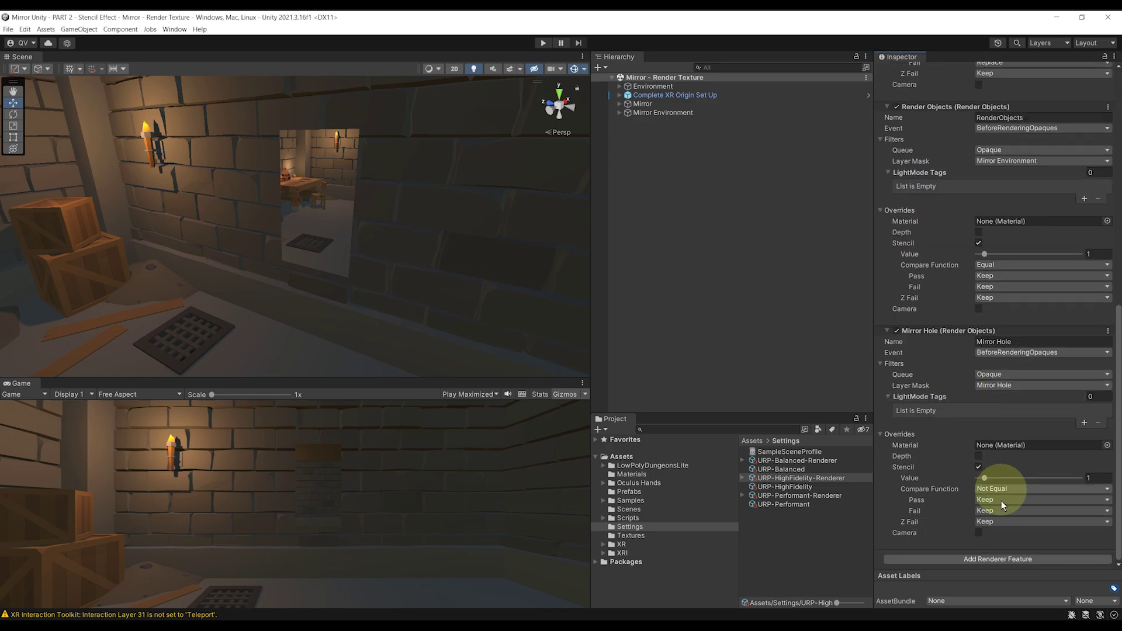
left_click(1000, 560)
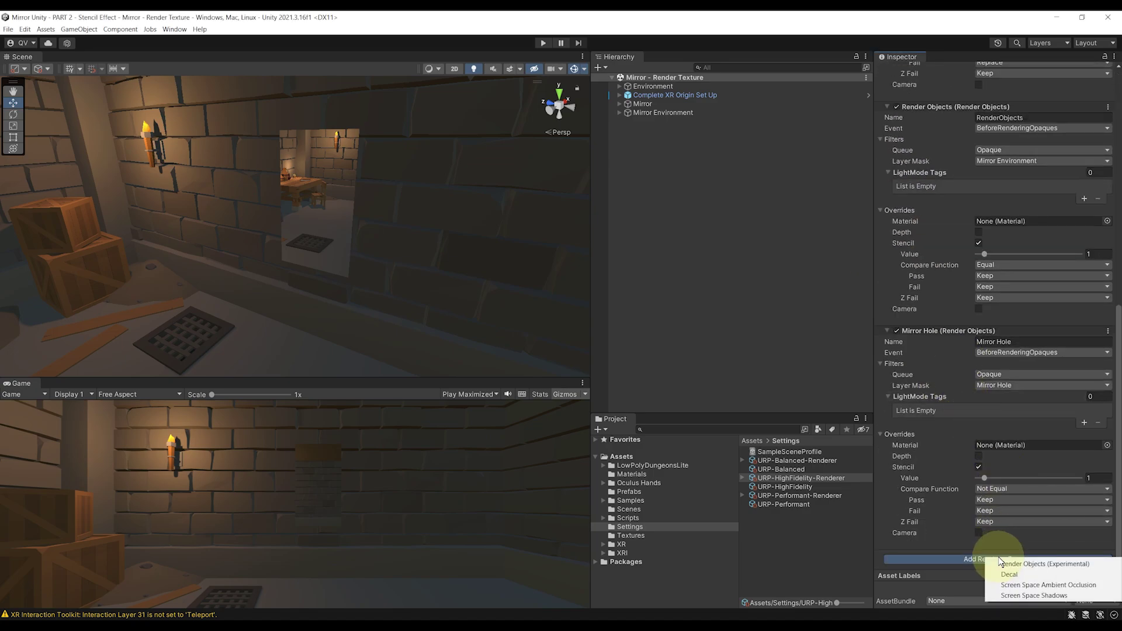
left_click(1031, 565)
scroll(1023, 526, "down", 5)
left_click(1077, 398)
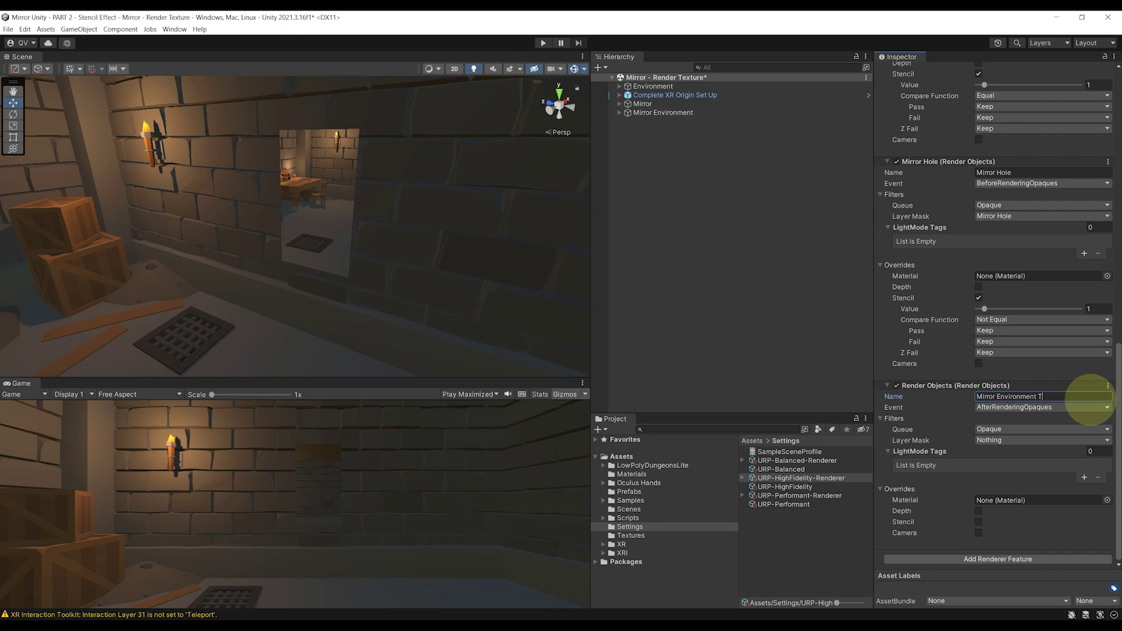
- Set Mirror Environment Transparent's event to BeforeRenderingTransparents, its queue to Transparent and its layer mask to Mirror Environment
left_click(1037, 408)
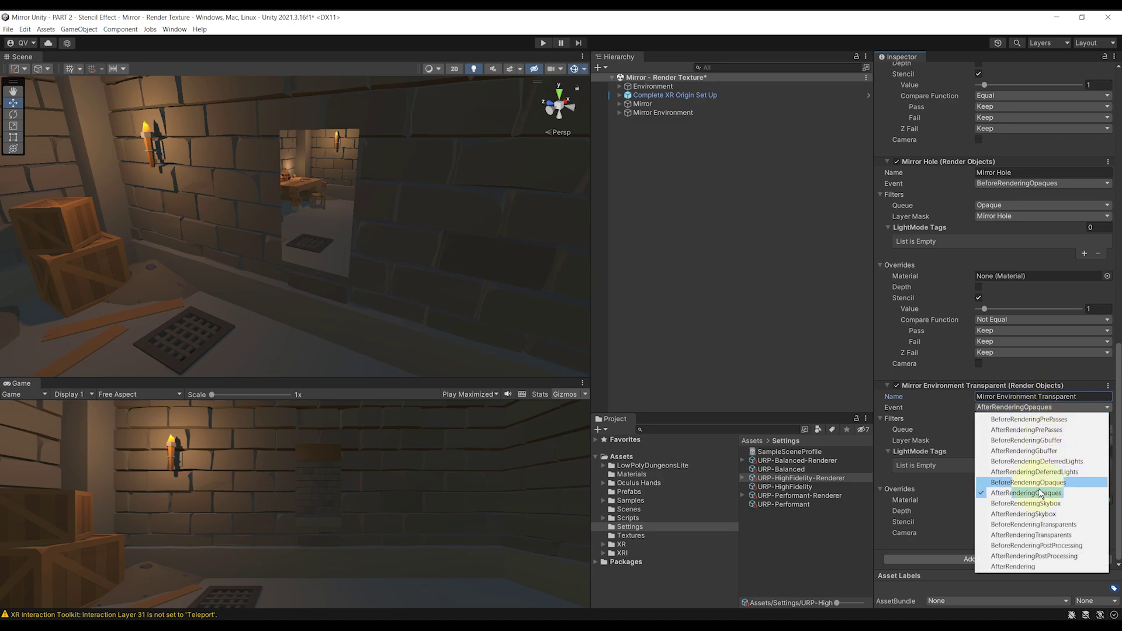
left_click(1047, 525)
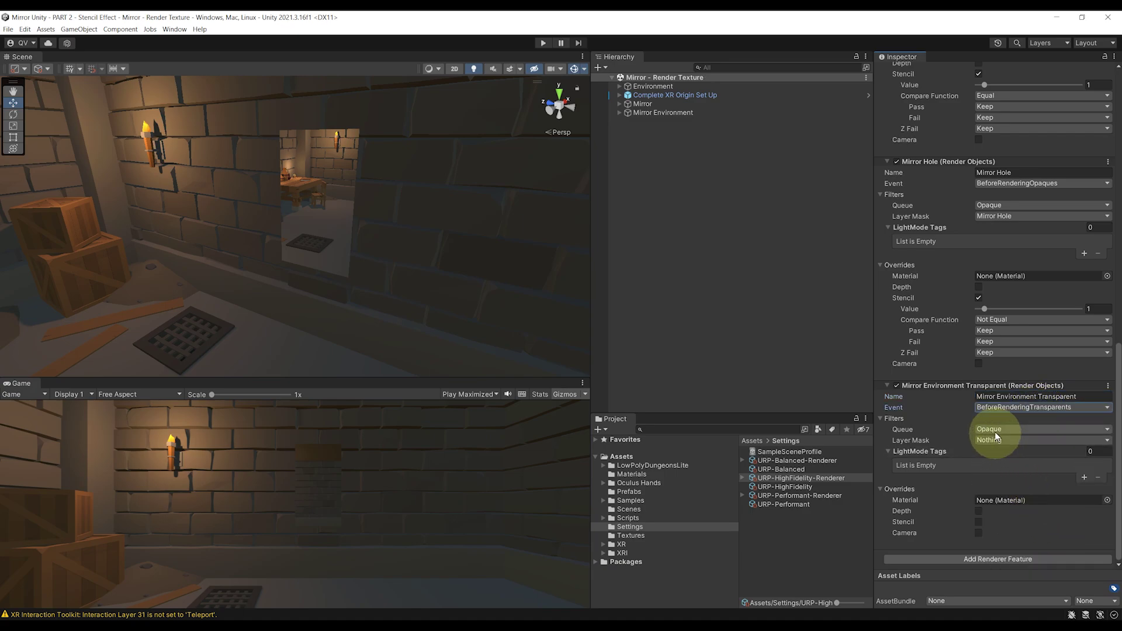
left_click(995, 430)
left_click(1003, 442)
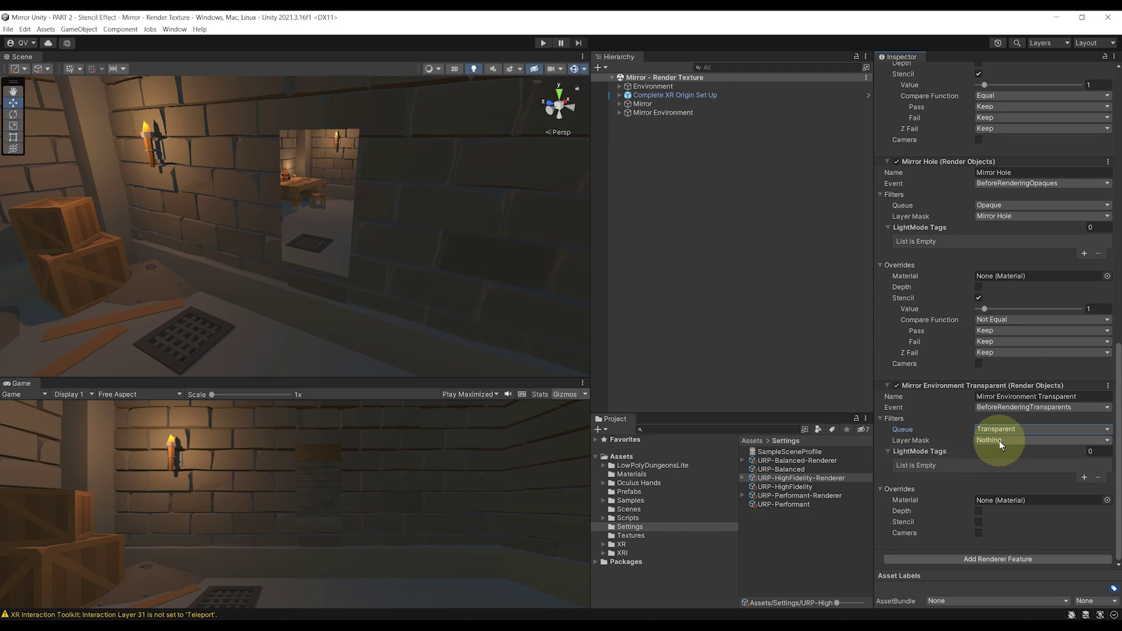
left_click(1000, 441)
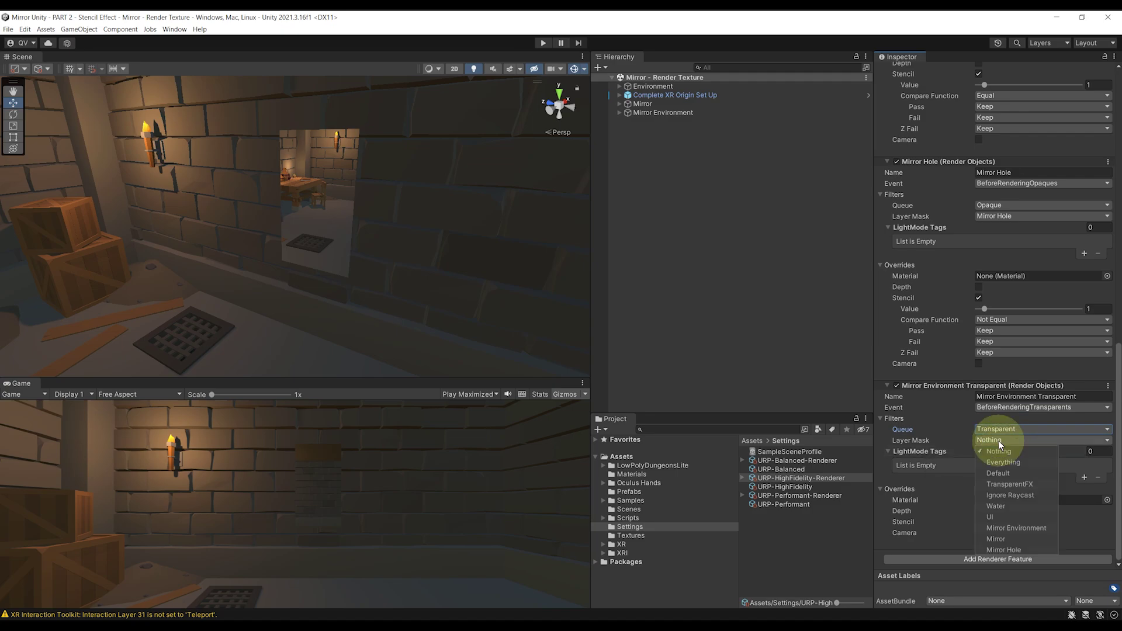
left_click(1022, 528)
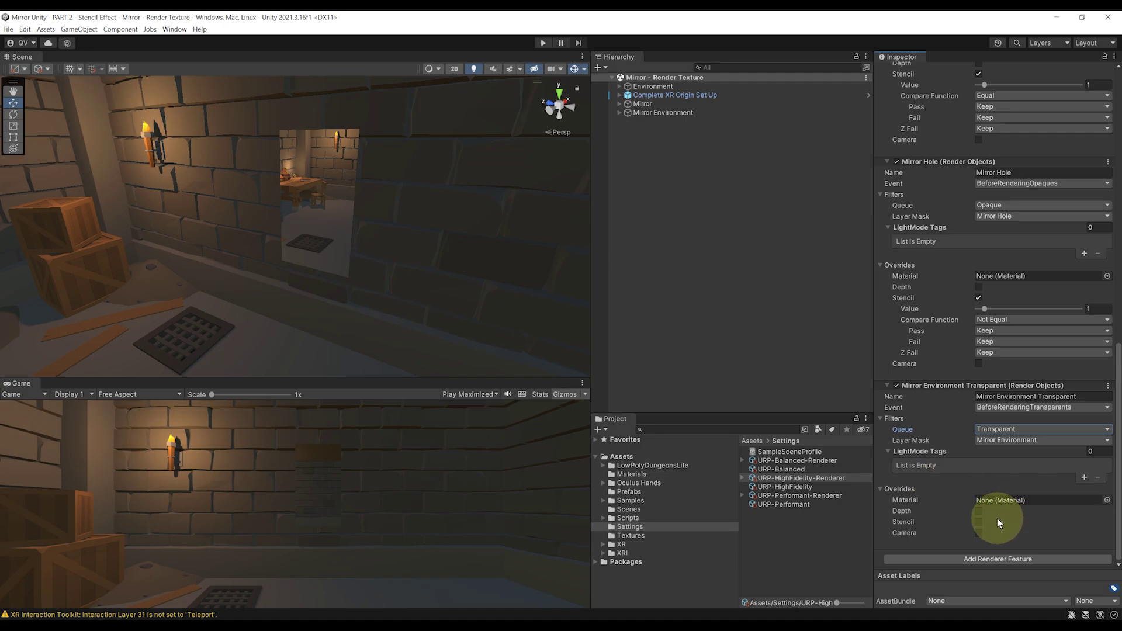
- Enable the stencil override on Mirror Environment Transparent with value 1 and compare function Equal
left_click(979, 522)
scroll(998, 522, "down", 2)
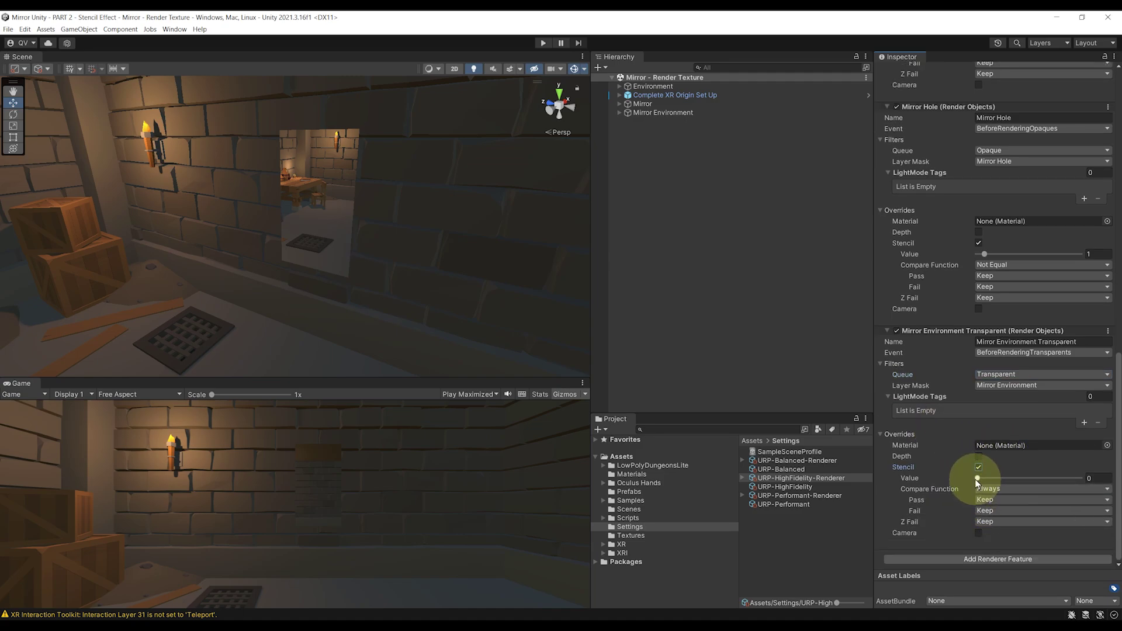
left_click_drag(978, 479, 983, 479)
left_click(1001, 488)
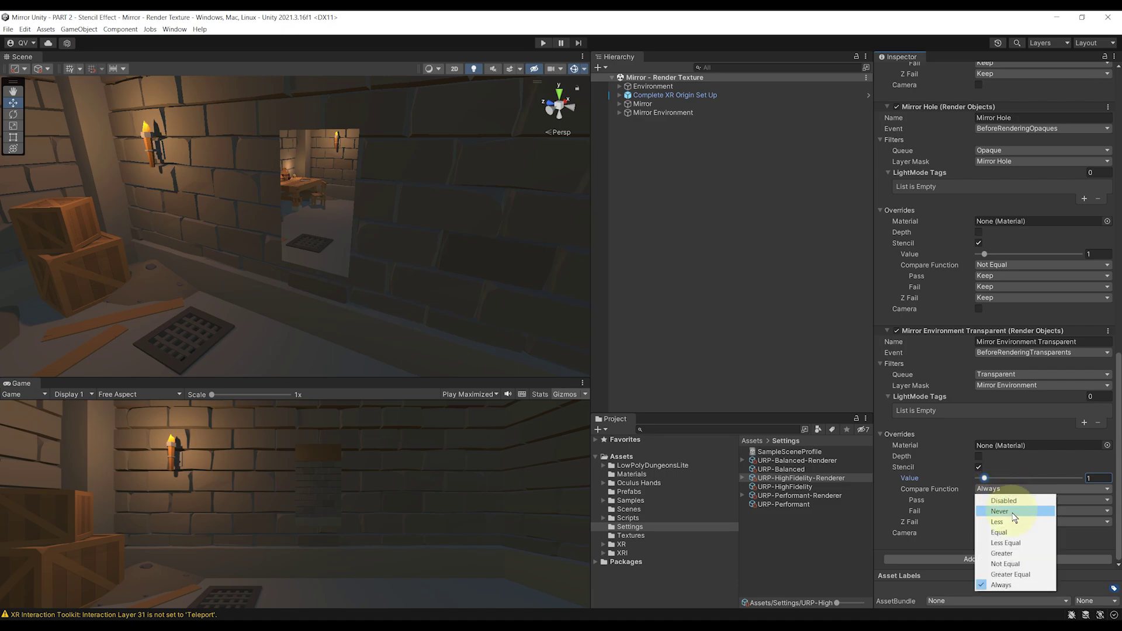
left_click(1014, 531)
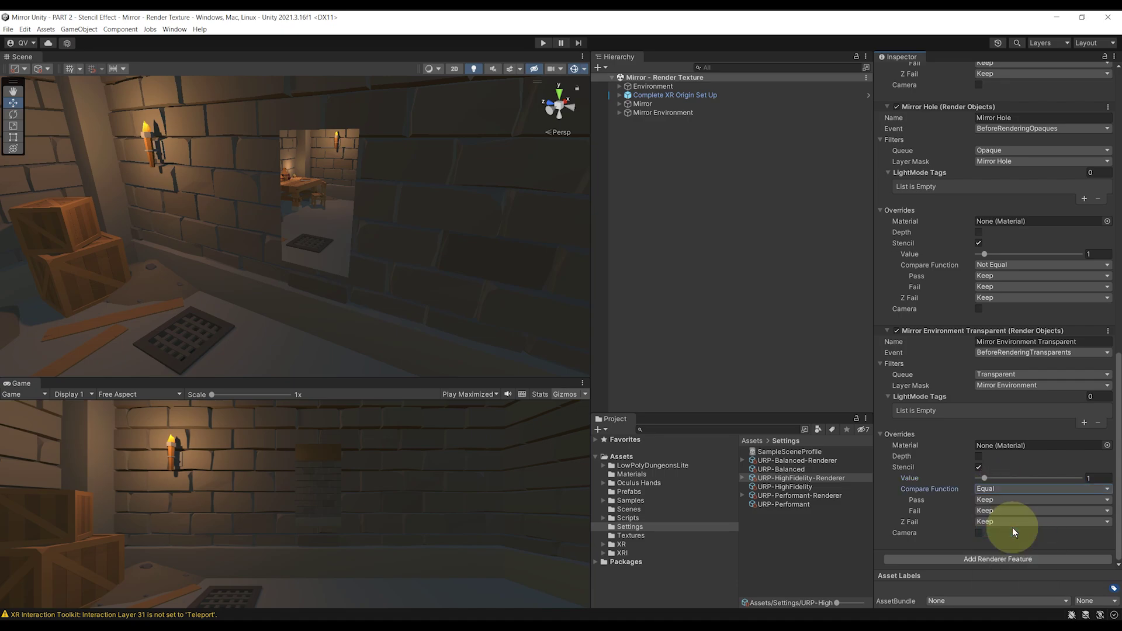
- Run the scene to check the green smoke around the dungeon wall and mirror, stop playing, and inspect the reflection up close
left_click_drag(527, 362, 431, 271, "alt")
left_click(543, 43)
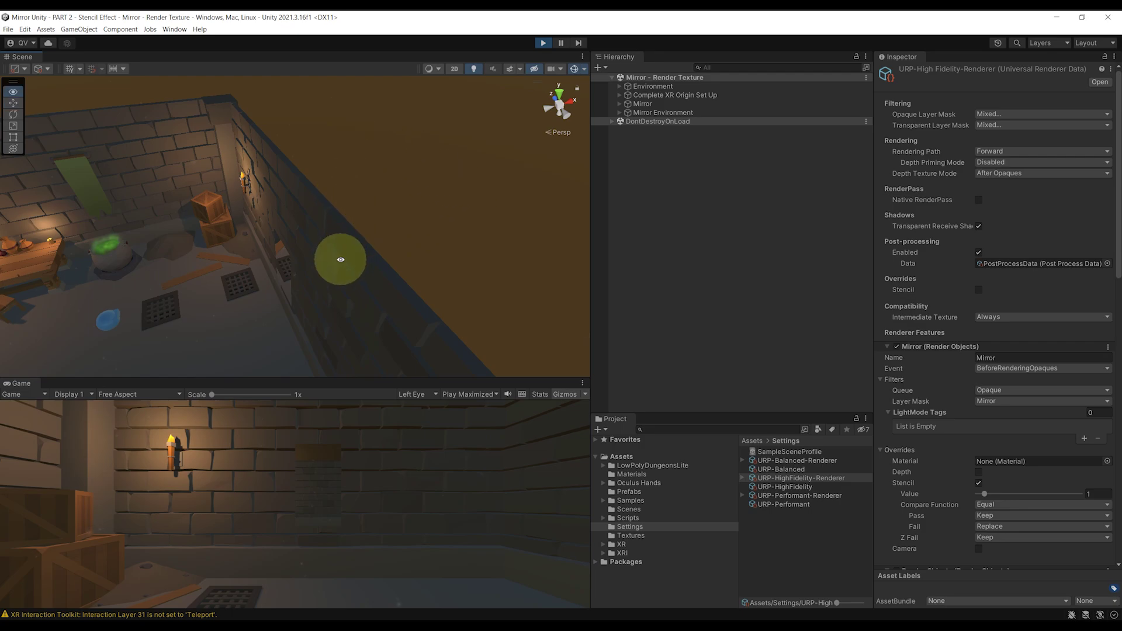
left_click_drag(338, 258, 321, 331, "alt")
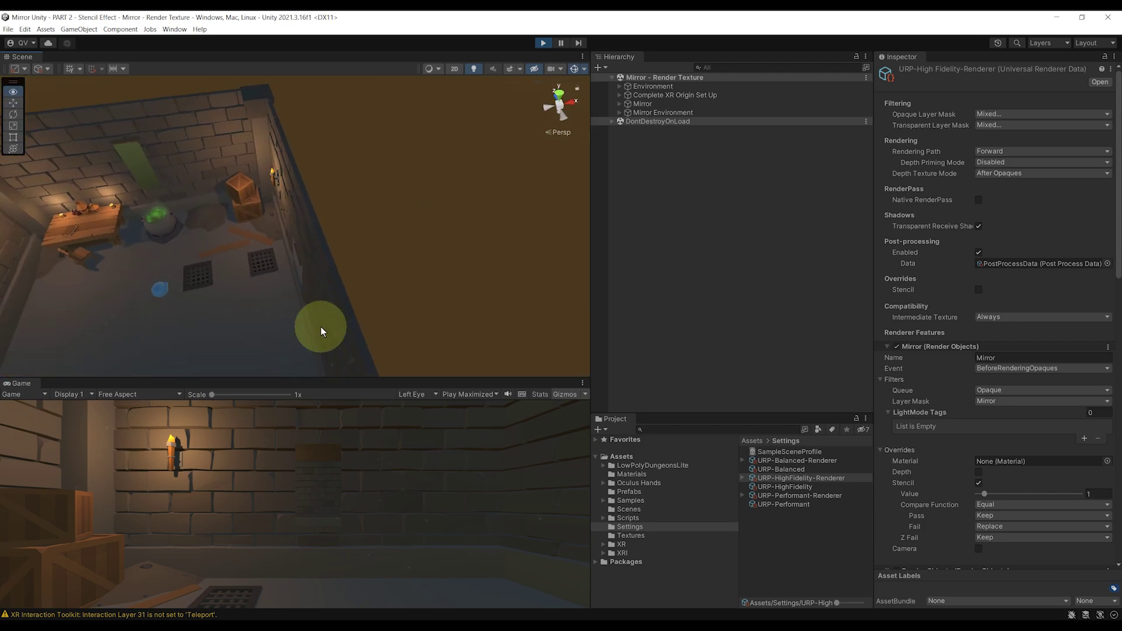
left_click_drag(381, 233, 518, 41)
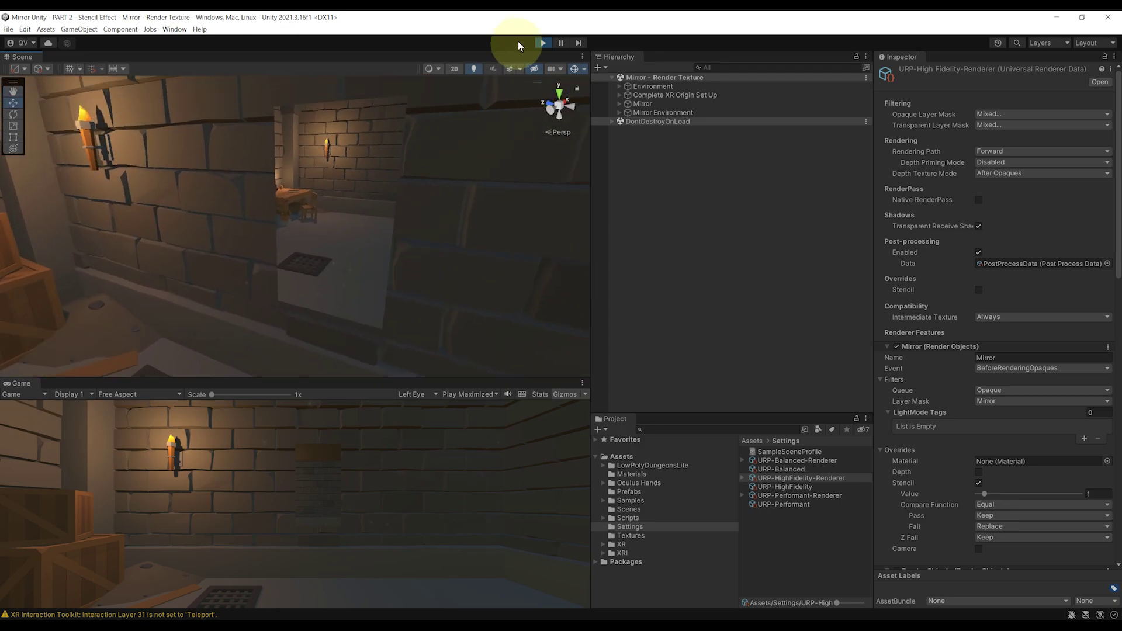
left_click(541, 43)
left_click_drag(460, 153, 452, 174)
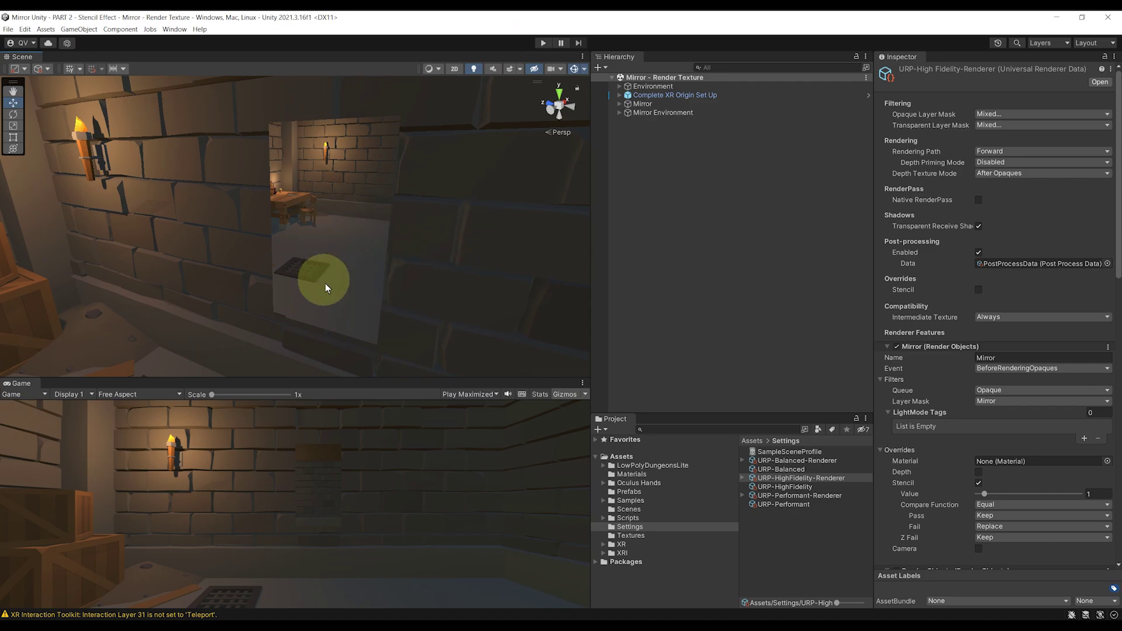
left_click_drag(325, 283, 352, 264, "alt")
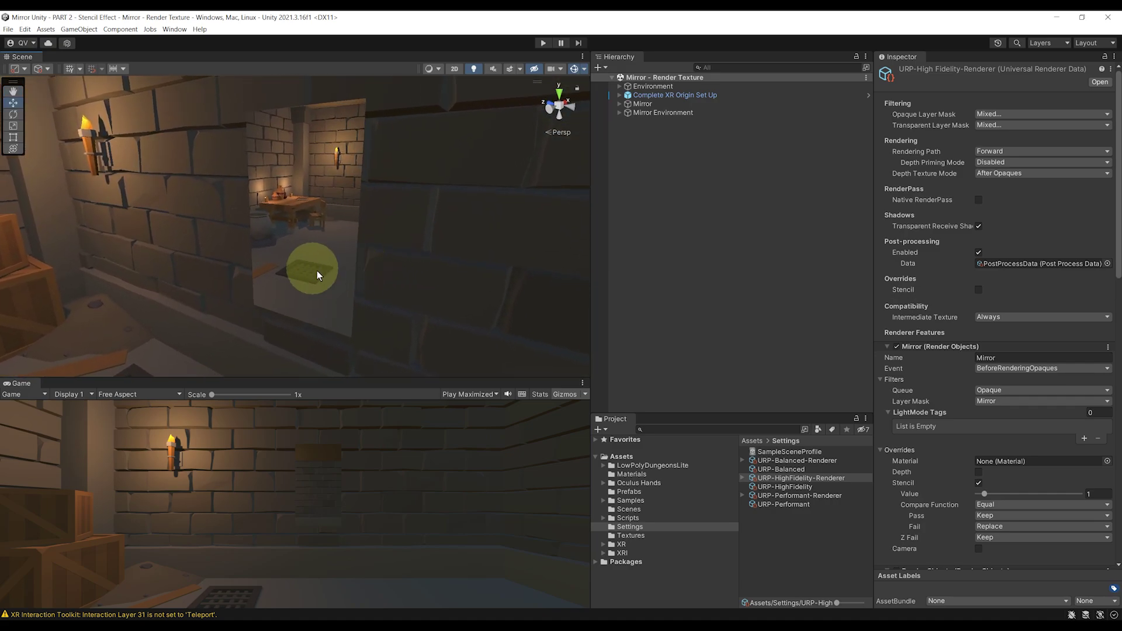
- Duplicate the mirror's Quad and rename the original Mirror Stencil Mask
left_click(337, 255)
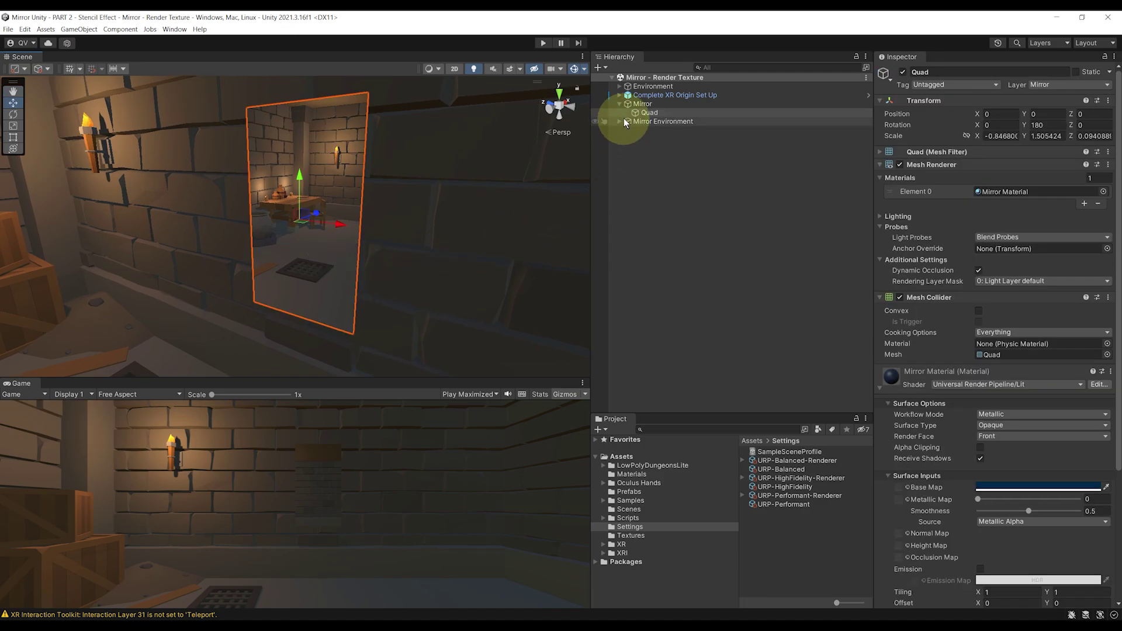
left_click(651, 114)
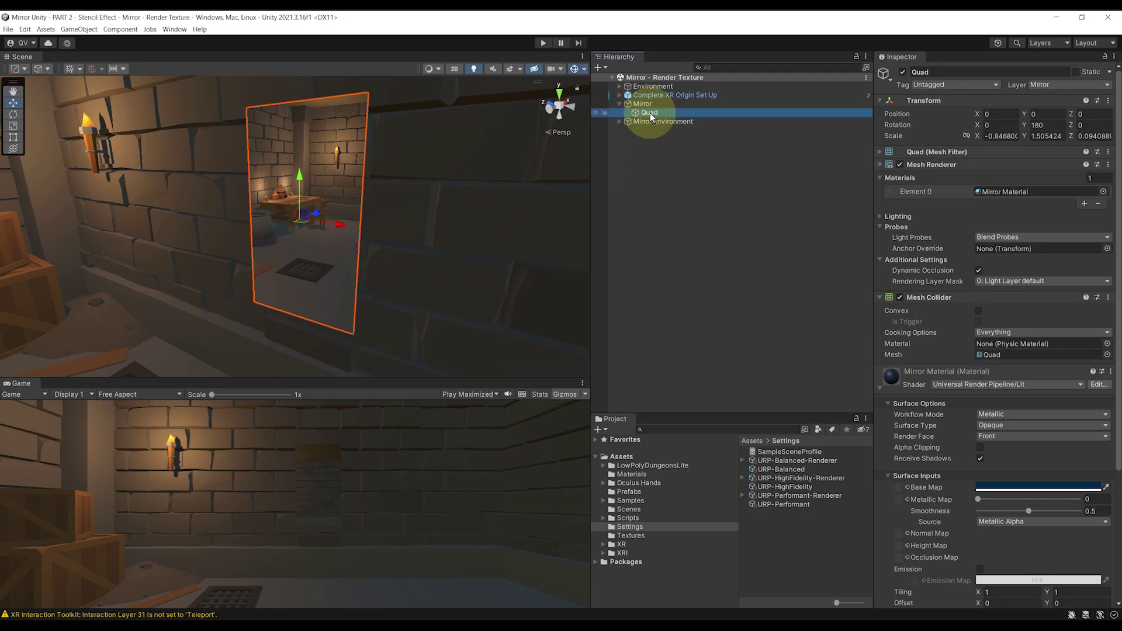
key("ctrl+d")
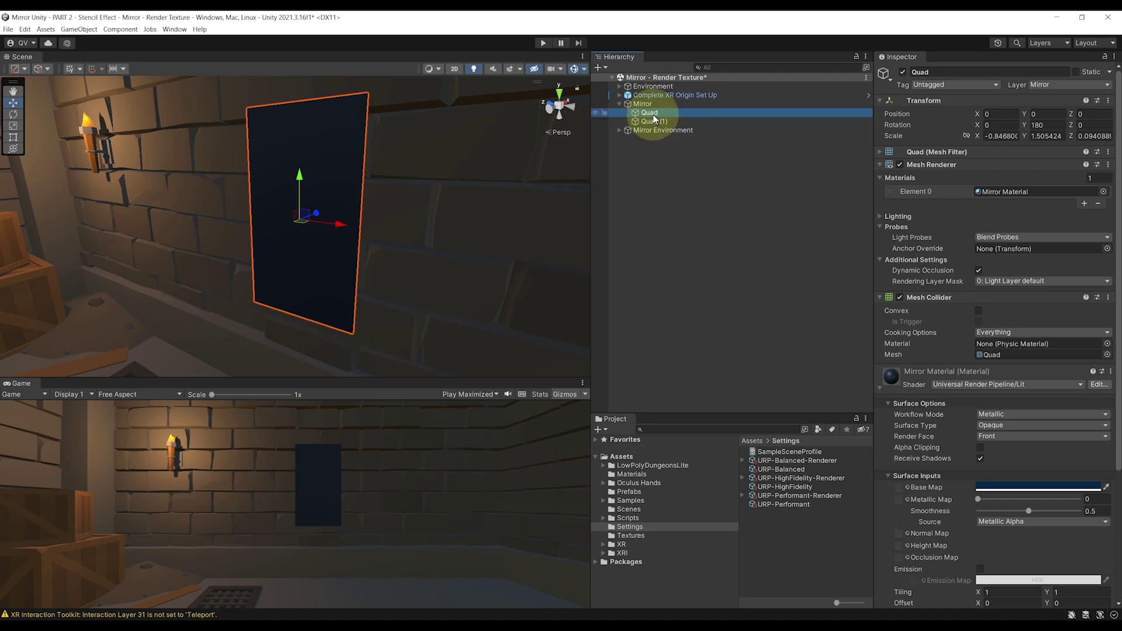
key("F2")
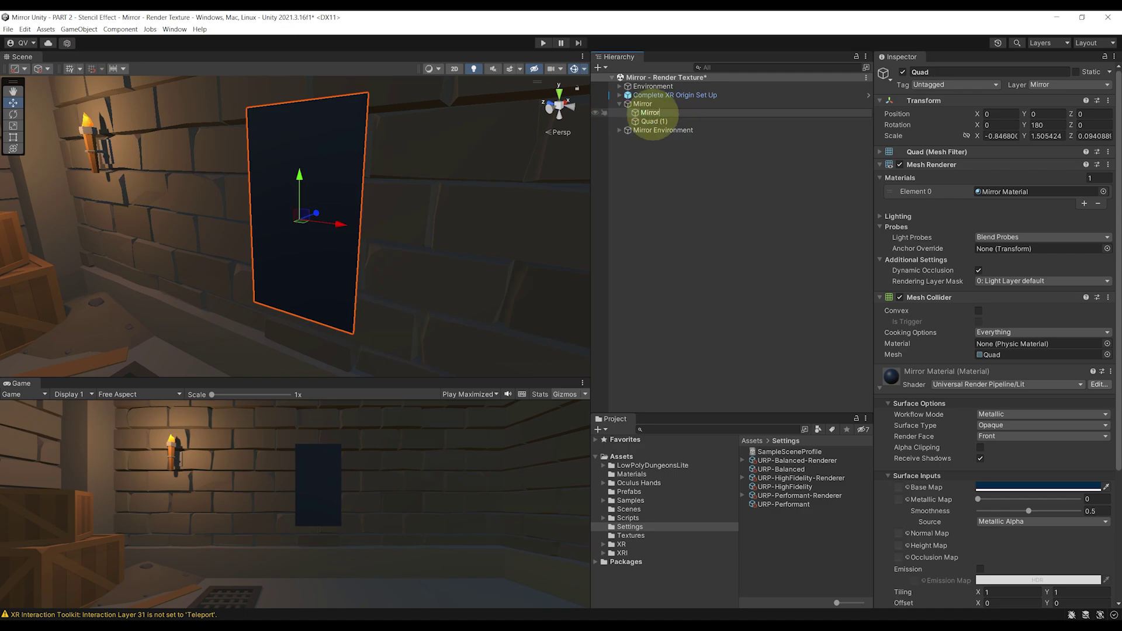
type("Mirror Stencil Mask")
key("Return")
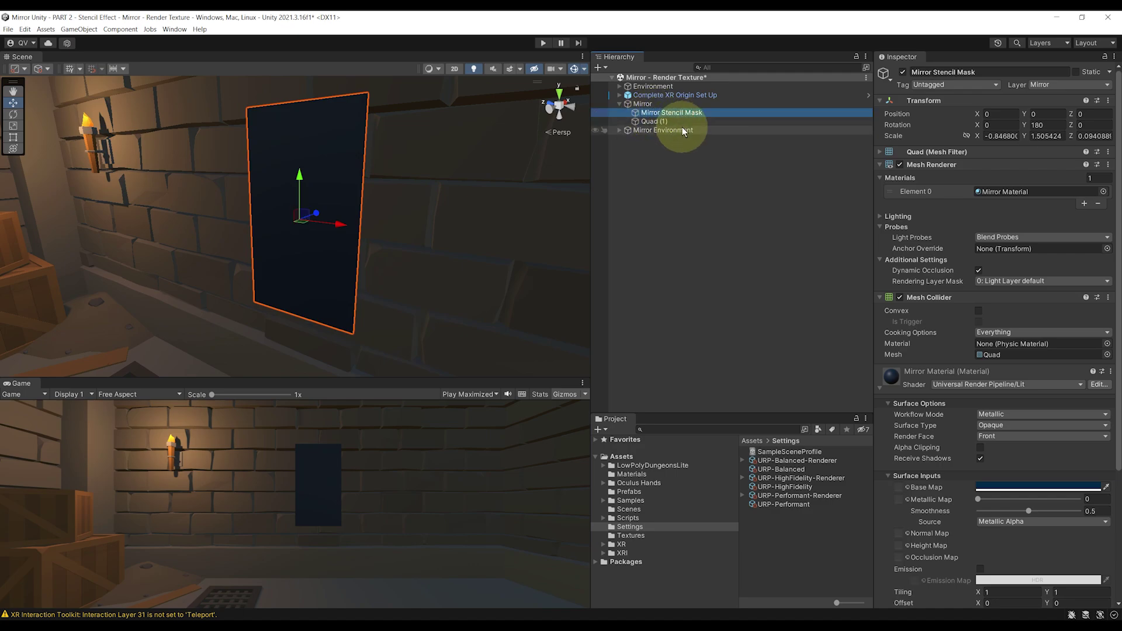
- Rename the duplicated quad Mirror Mesh and assign it to the Default layer
left_click(655, 122)
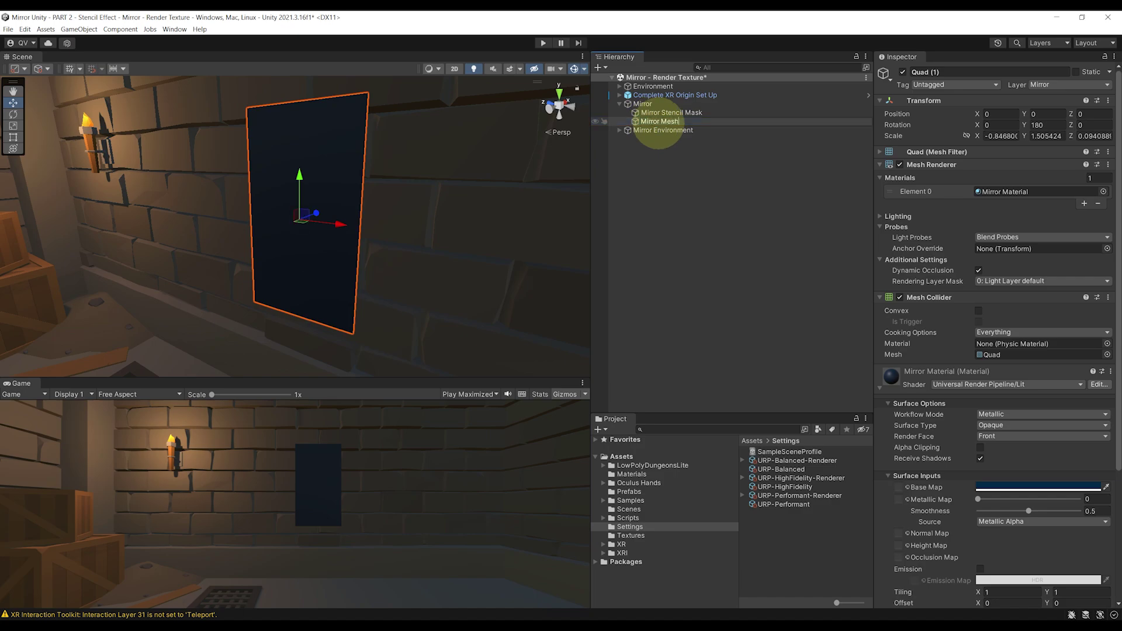
key("Return")
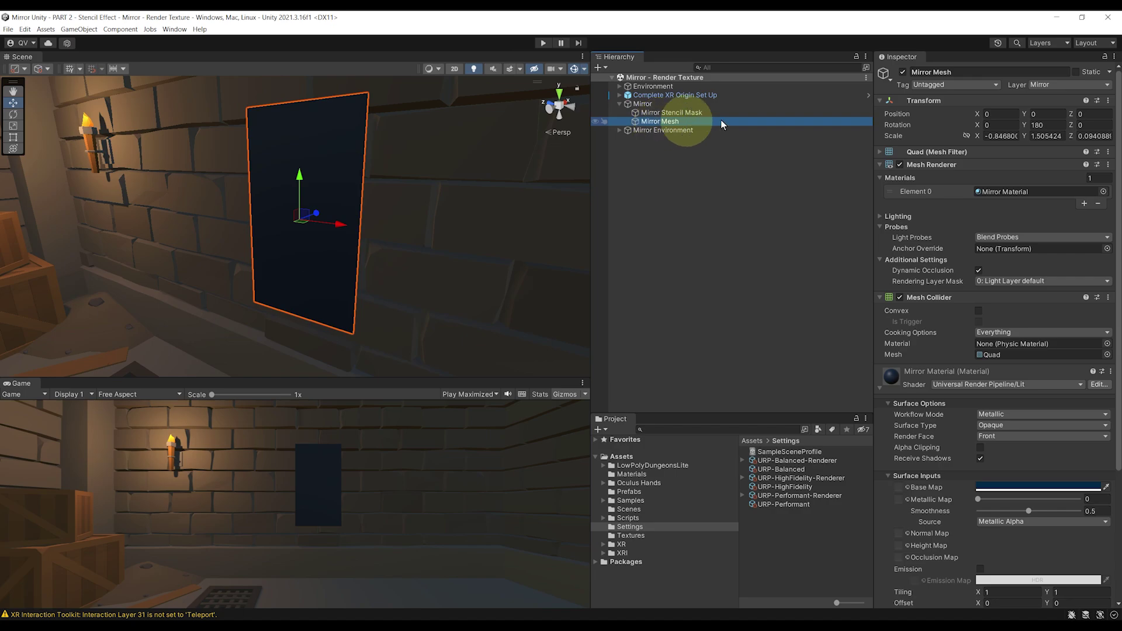
left_click(1040, 84)
left_click(1044, 97)
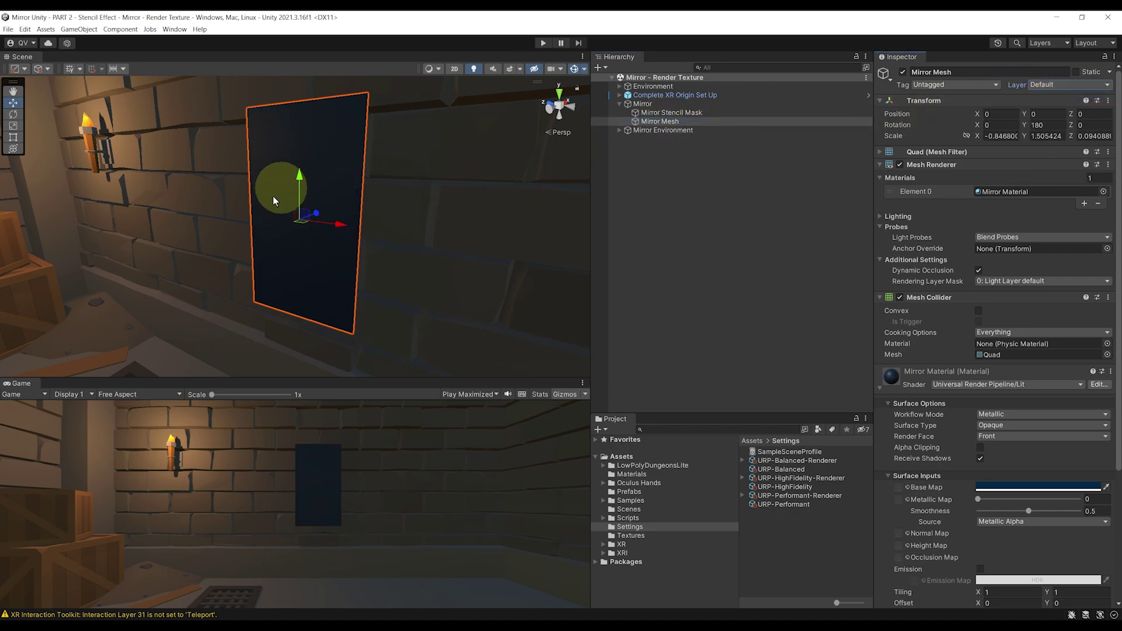
- Change Mirror Material's base map color to a lighter blue, 3A7AAD
scroll(1070, 301, "down", 3)
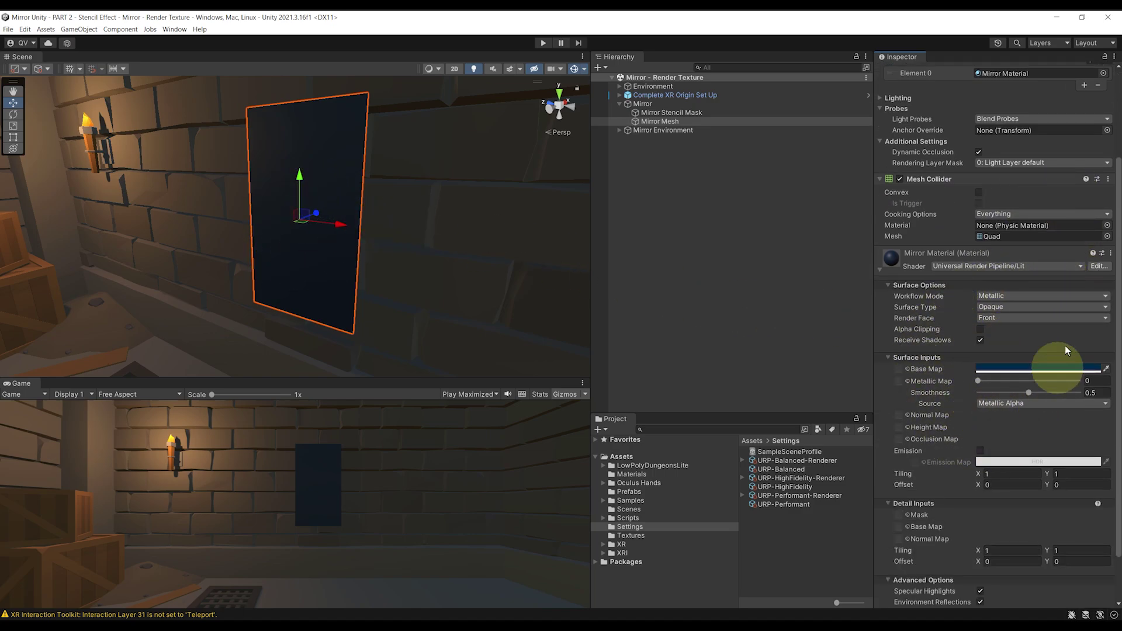
left_click(1001, 369)
mouse_move(1059, 451)
left_mouse_down()
mouse_move(1035, 453)
mouse_move(1061, 436)
mouse_move(1052, 450)
mouse_move(1046, 440)
mouse_move(1062, 448)
left_mouse_up()
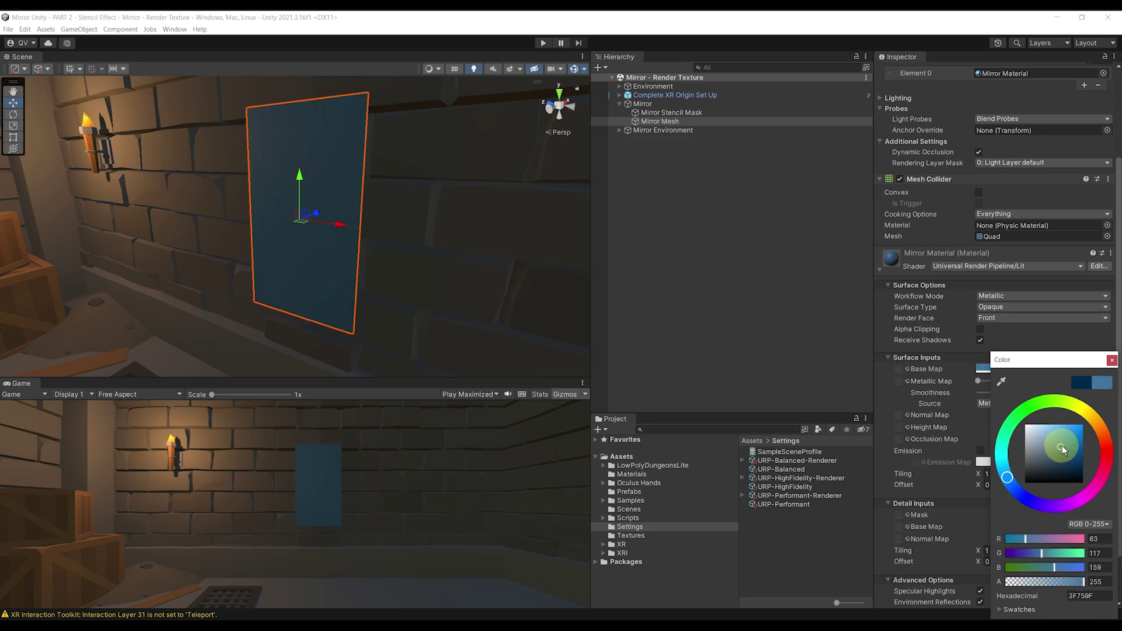
left_click(1112, 361)
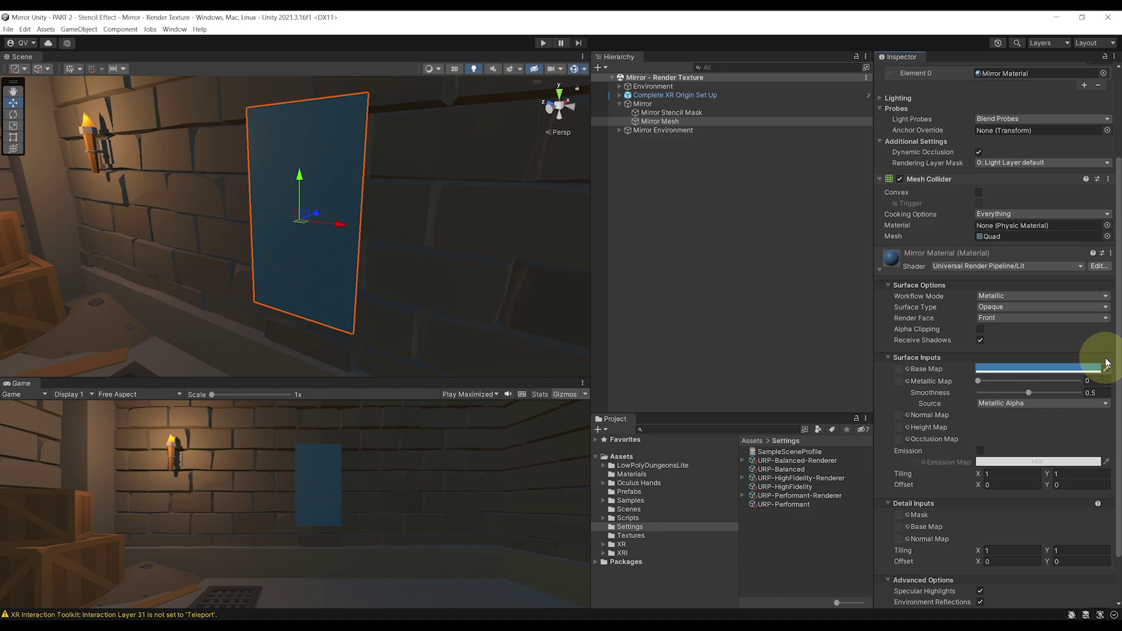
left_click_drag(401, 230, 510, 236, "alt")
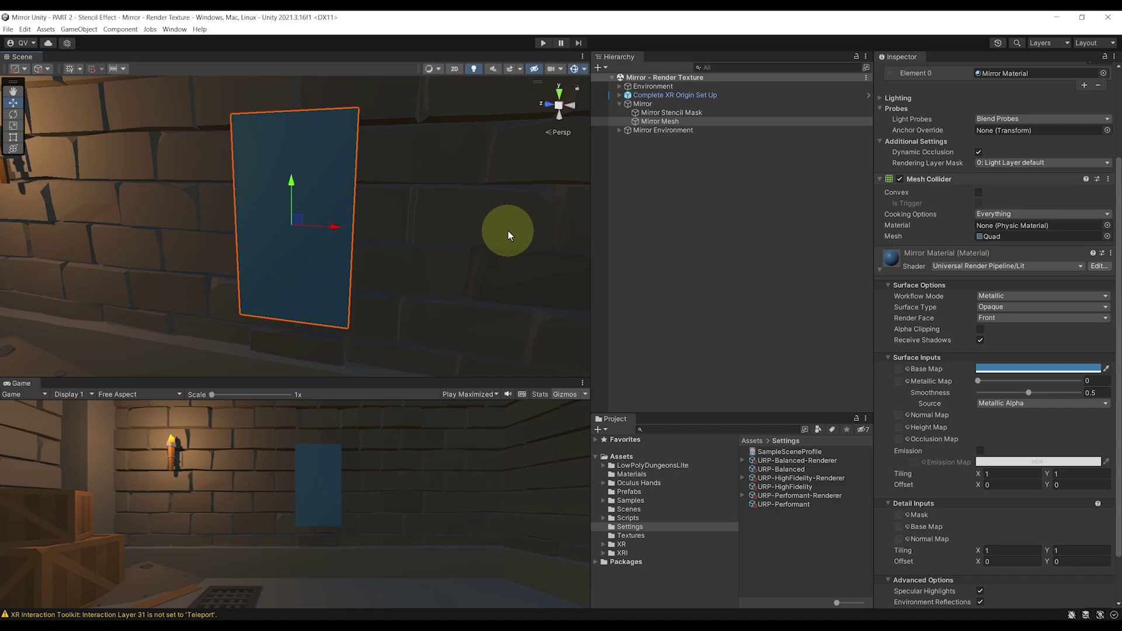
- Rename Mirror Material as Mirror Stencil Material, then duplicate it and name the copy Mirror Mesh Material
left_click(1003, 74)
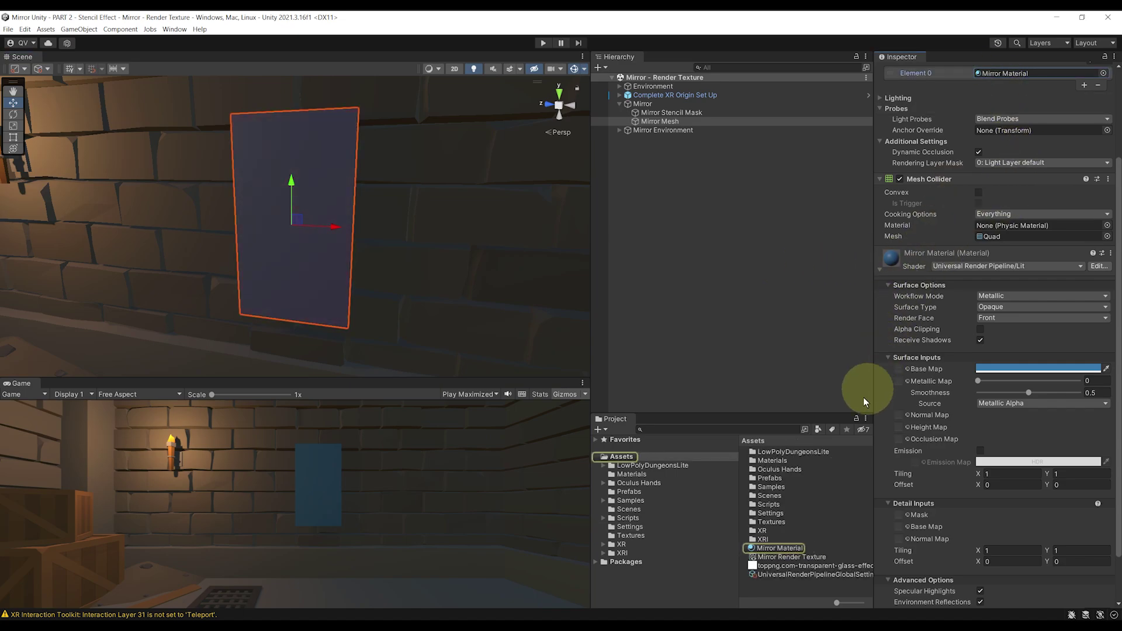
left_click(801, 549)
key("Return")
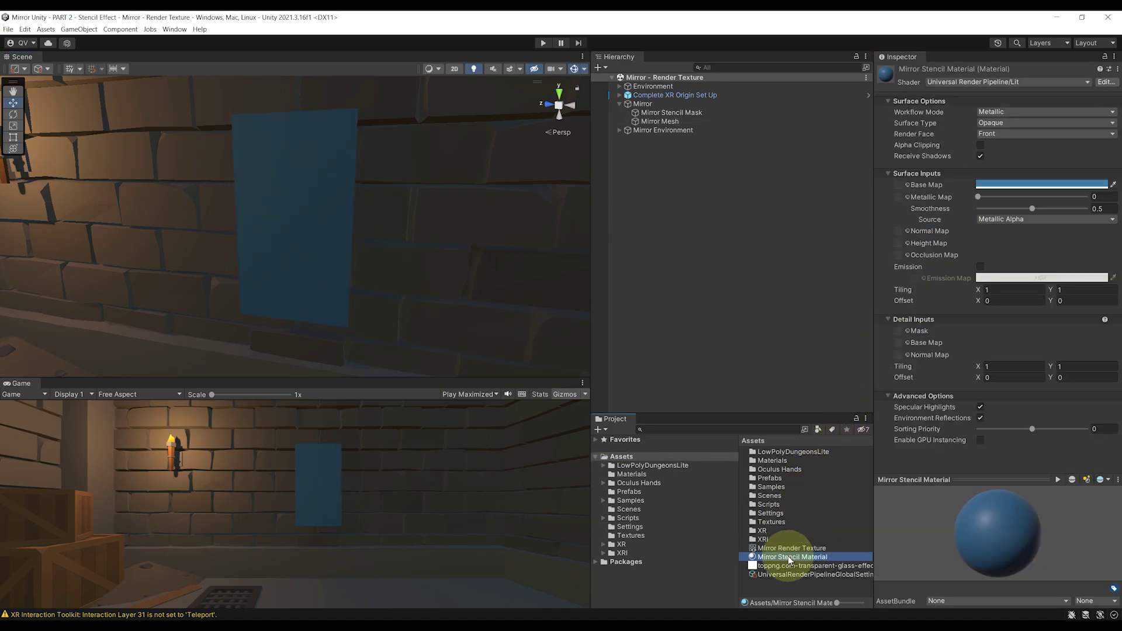
key("ctrl+d")
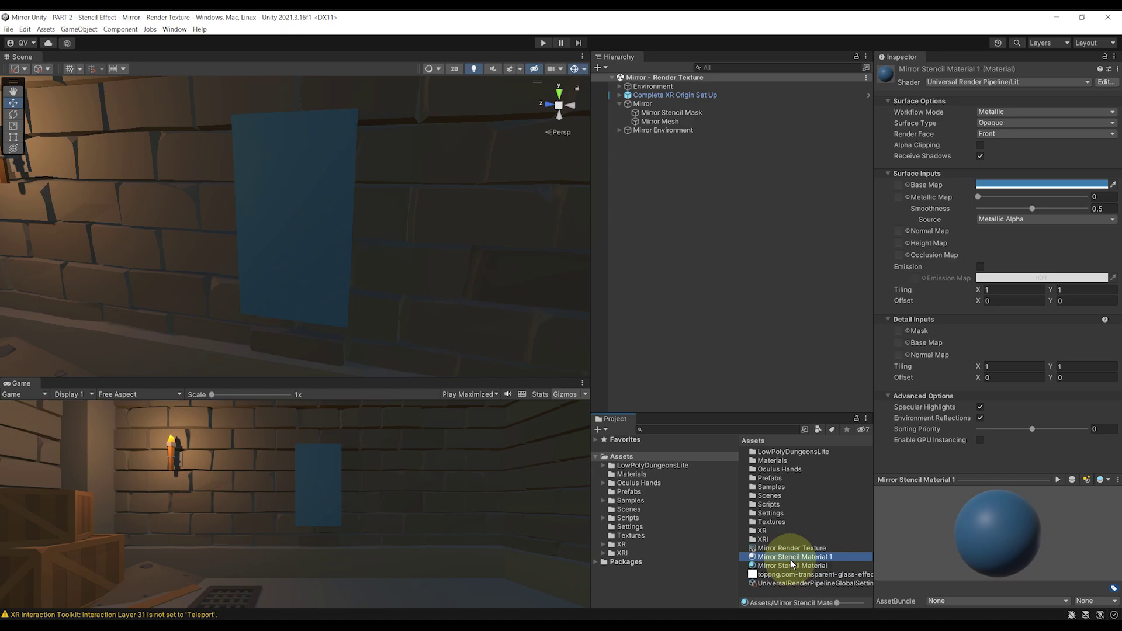
left_click(842, 557)
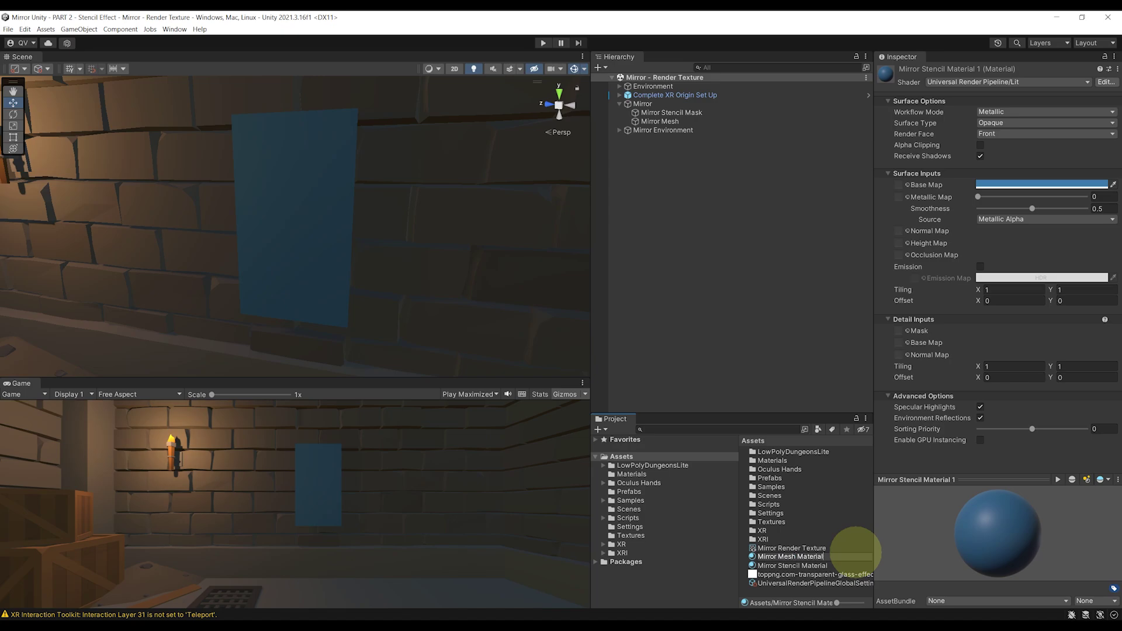
type("Mirror Mesh Material")
- Assign Mirror Mesh Material to the Mirror Mesh object and set the material's surface type to Transparent
left_click(679, 120)
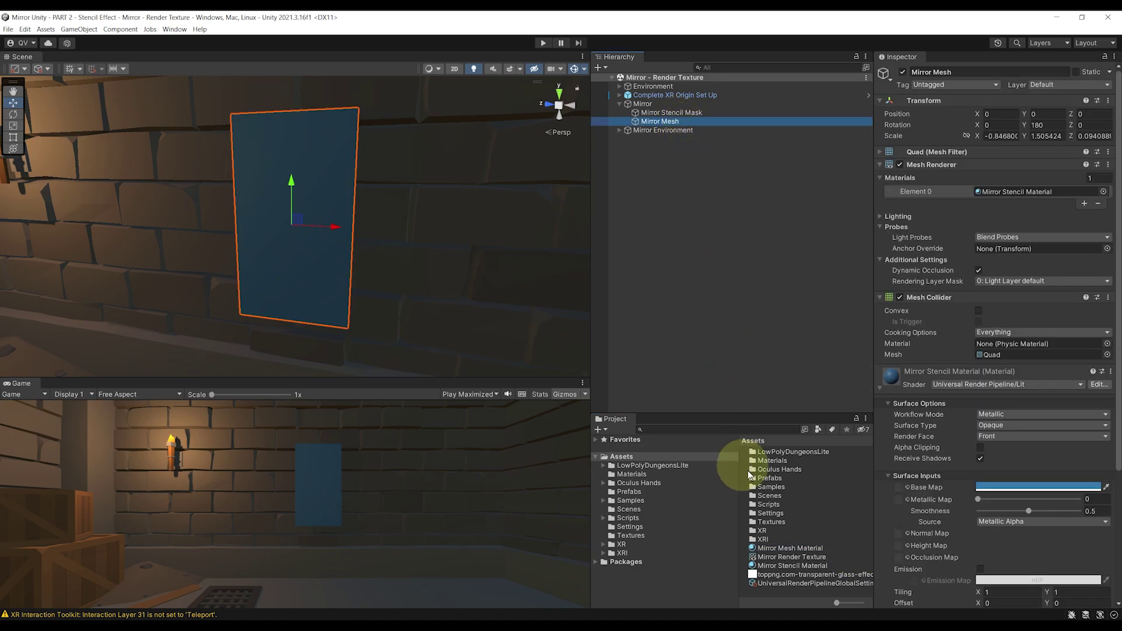
left_click_drag(779, 553, 988, 196)
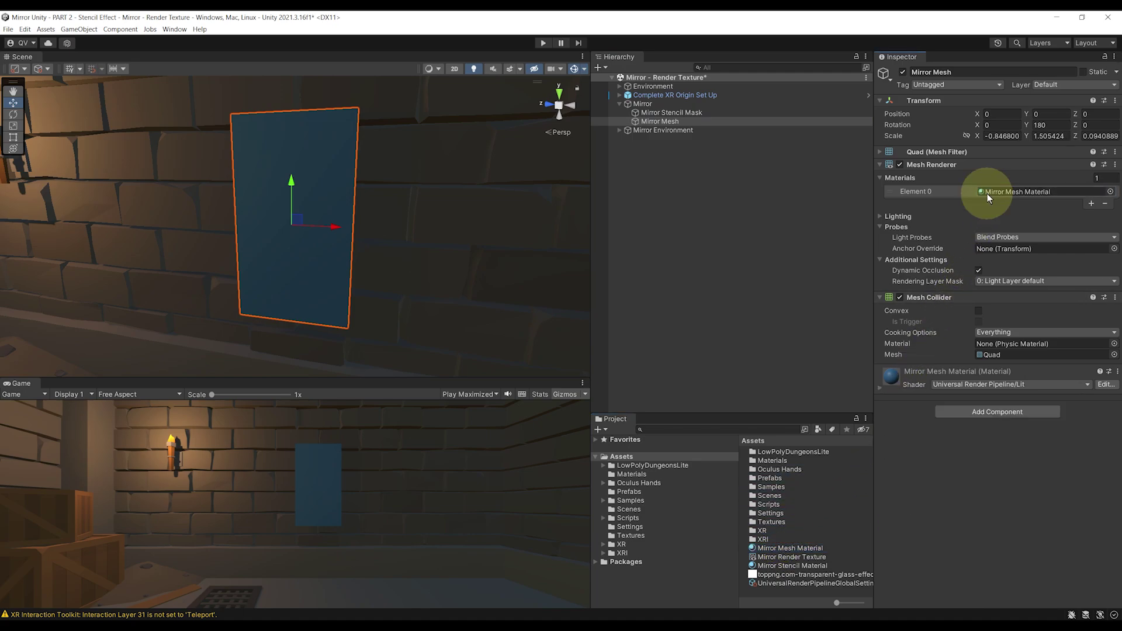
left_click(927, 375)
scroll(939, 288, "down", 5)
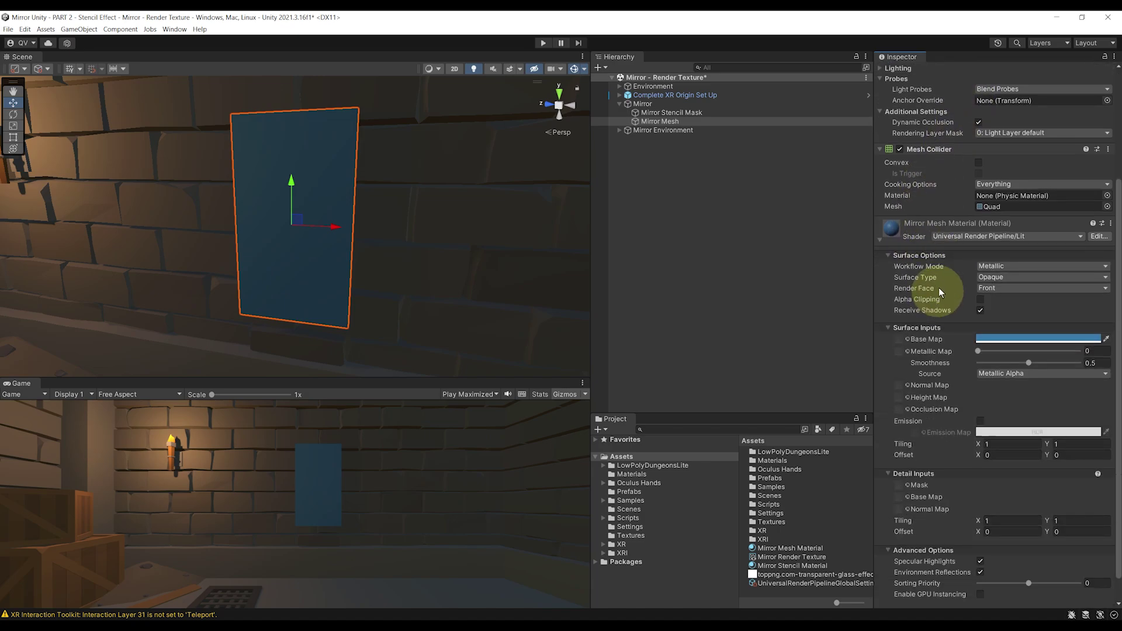
scroll(938, 288, "down", 1)
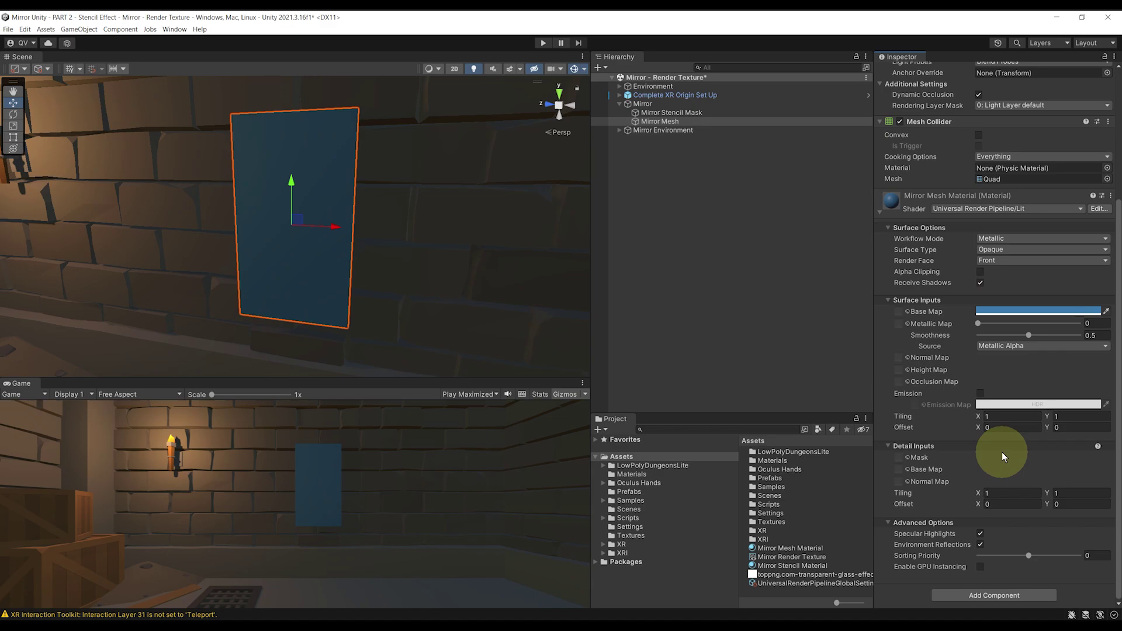
mouse_move(367, 279)
right_mouse_down()
mouse_move(356, 274)
mouse_move(366, 268)
right_mouse_up()
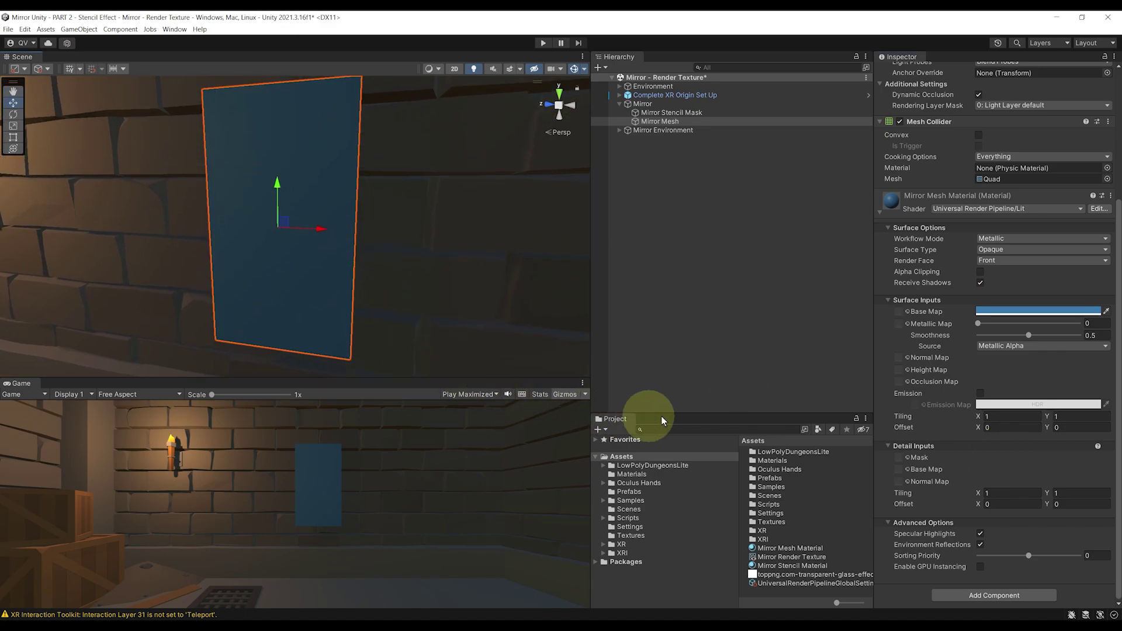
left_click(993, 249)
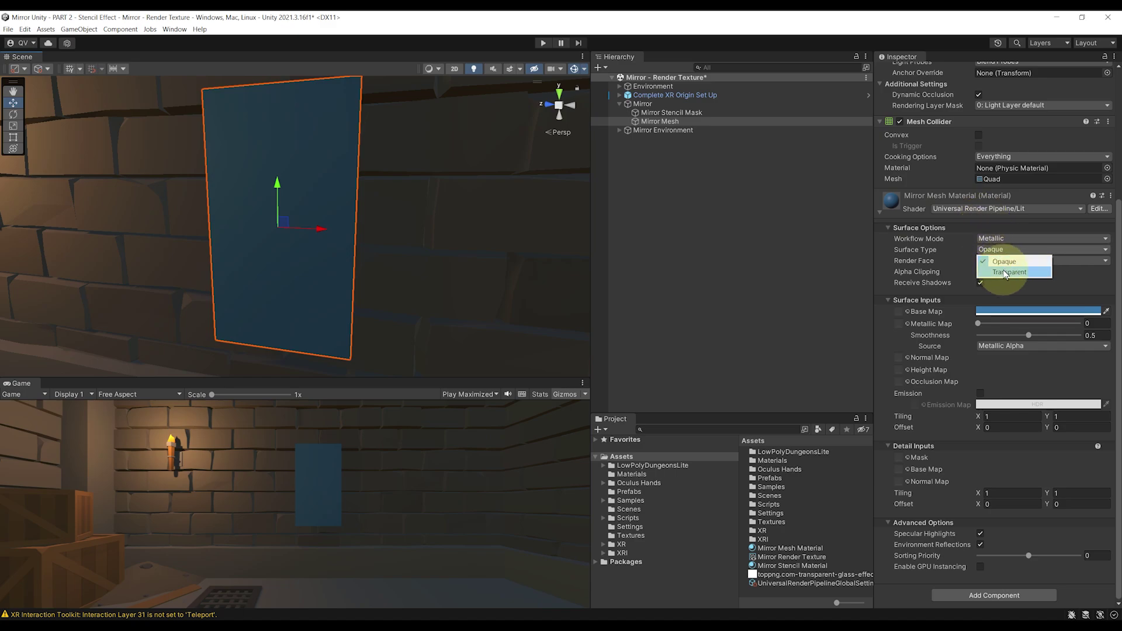
left_click(1007, 273)
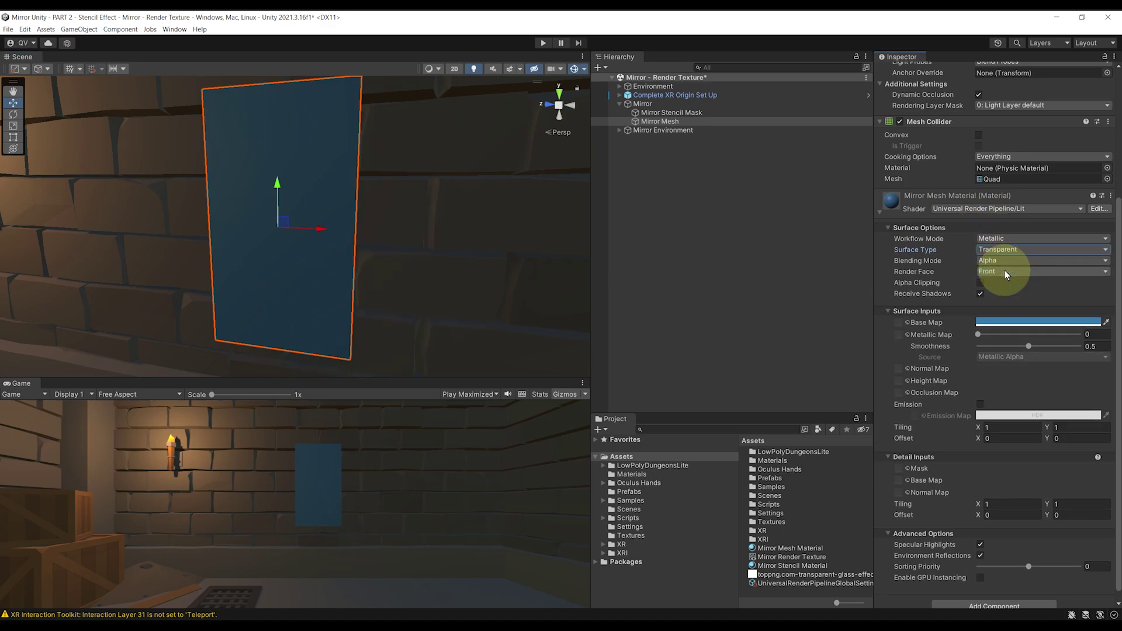
- Give Mirror Mesh Material a paler blue base color with low alpha and raise its smoothness to about 0.909
left_click(1005, 321)
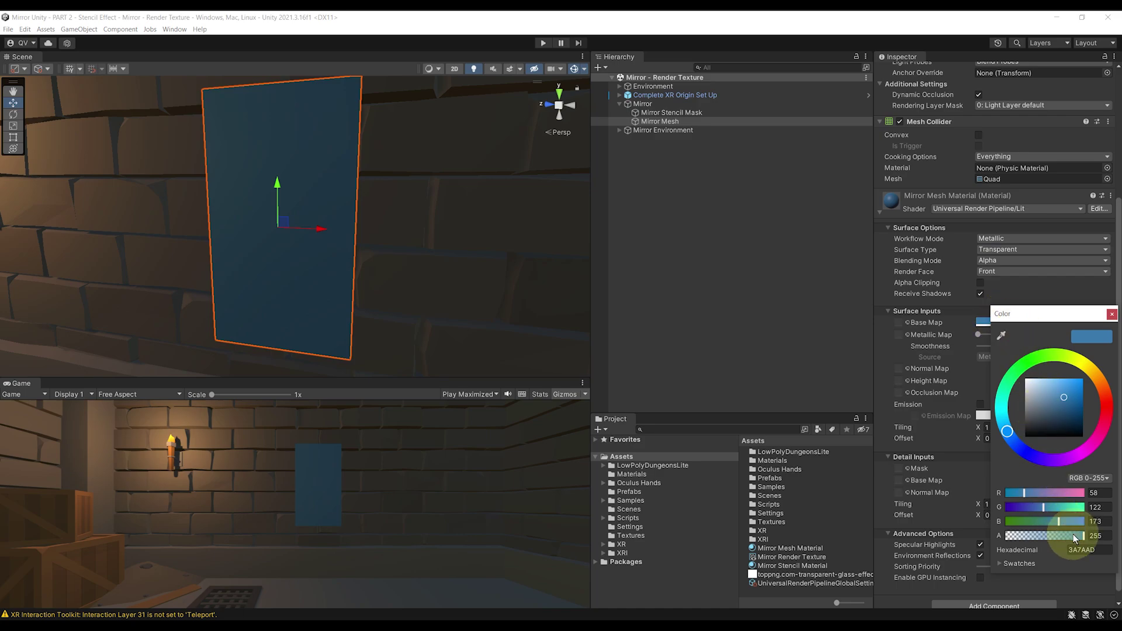
left_click_drag(1076, 537, 1028, 539)
left_click(994, 324)
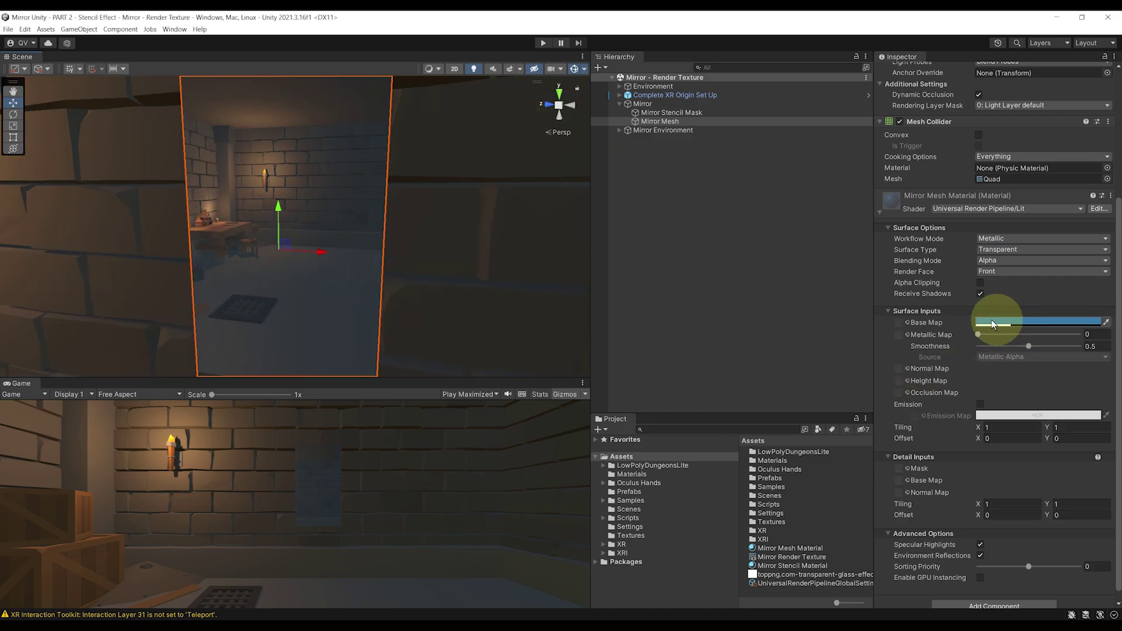
left_click(1015, 323)
left_click_drag(1065, 391, 1057, 395)
left_click(1111, 315)
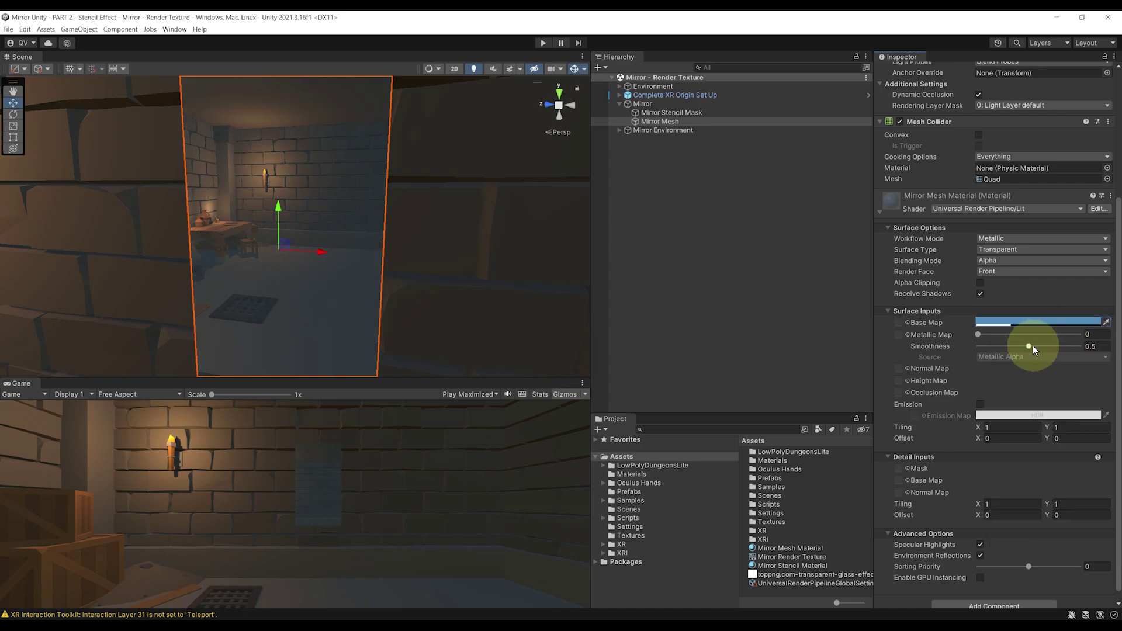
left_click_drag(1027, 346, 1070, 346)
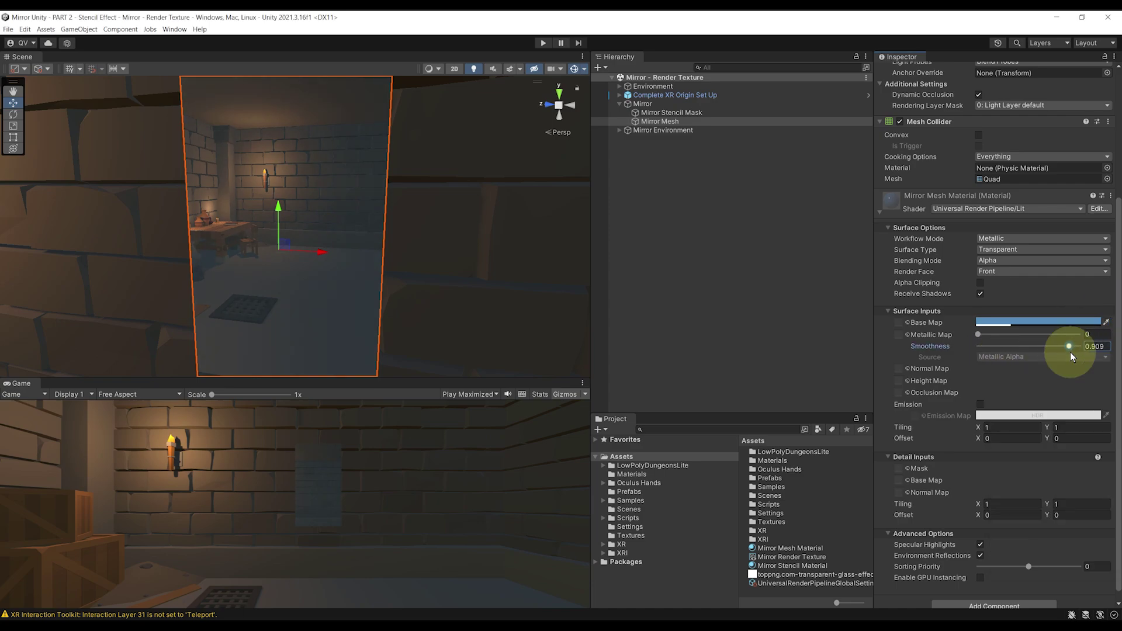
left_click(841, 399)
- Apply the murcim053 texture as Mirror Mesh Material's base map and check the mirror surface from several angles
left_click(659, 112)
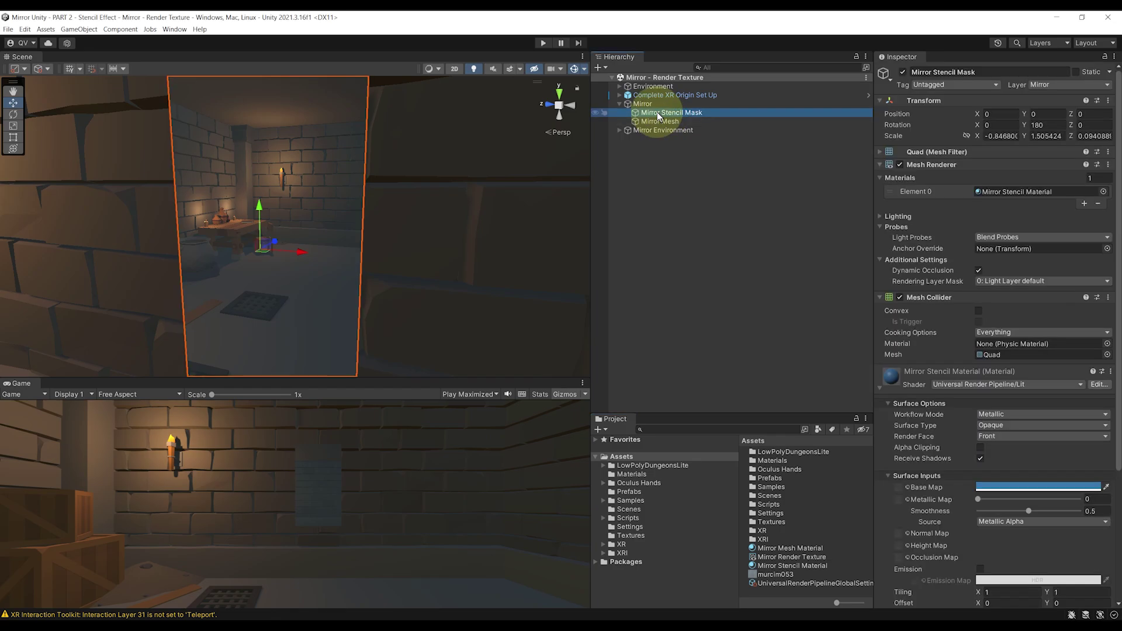
scroll(1084, 354, "down", 4)
left_click(672, 121)
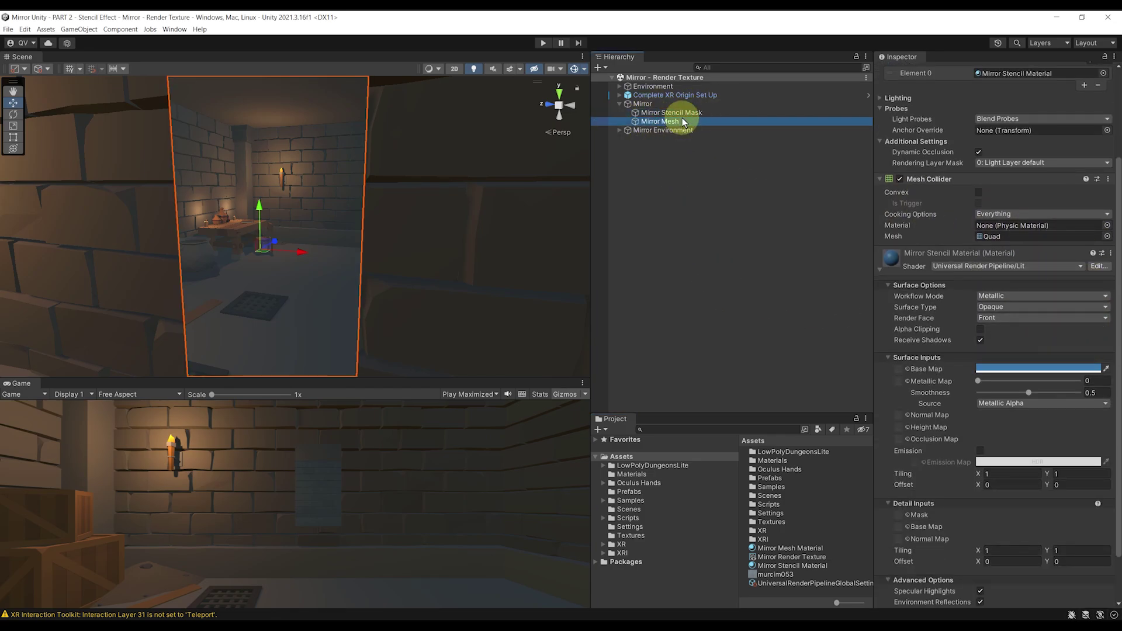
scroll(1051, 313, "up", 4)
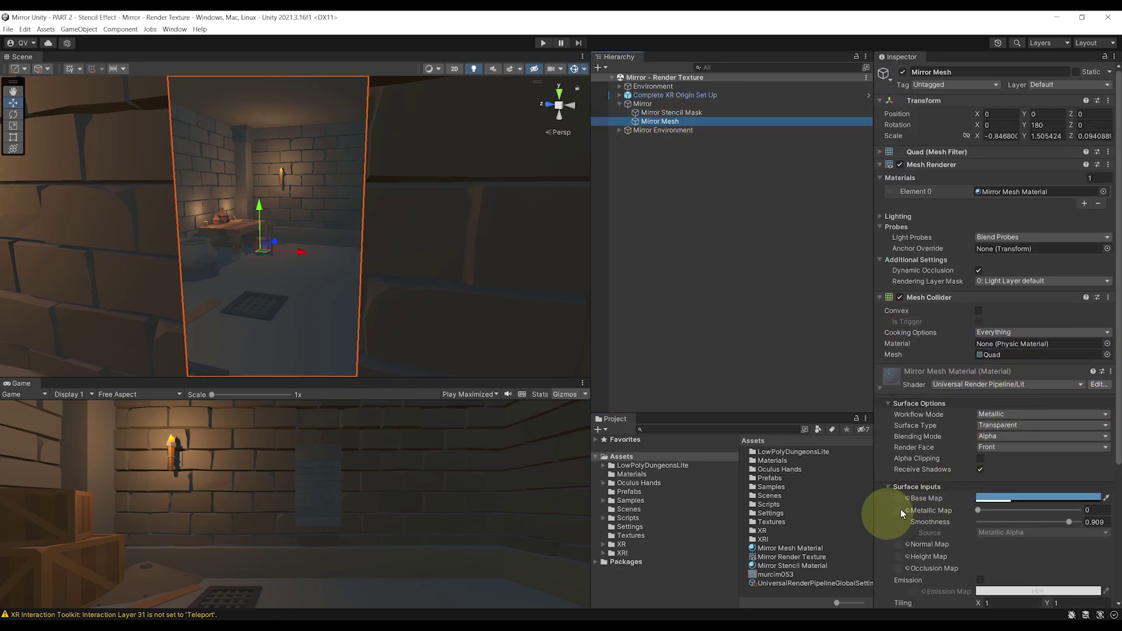
scroll(900, 509, "down", 3)
left_click_drag(754, 575, 906, 380)
middle_click_drag(409, 253, 445, 231)
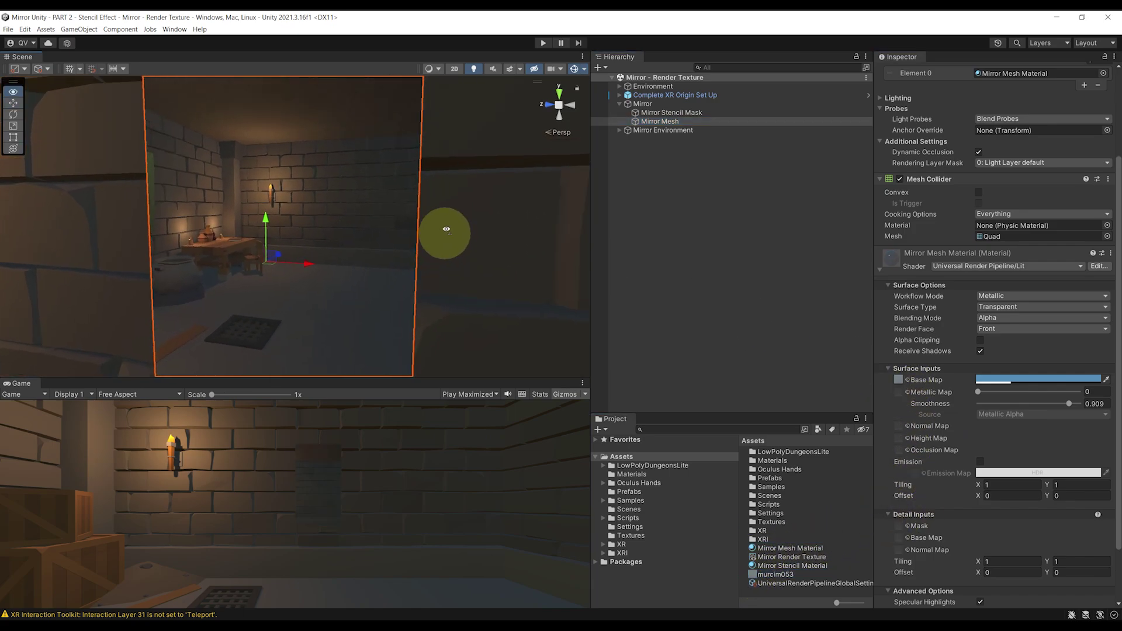
scroll(445, 230, "up", 5)
scroll(447, 256, "down", 4)
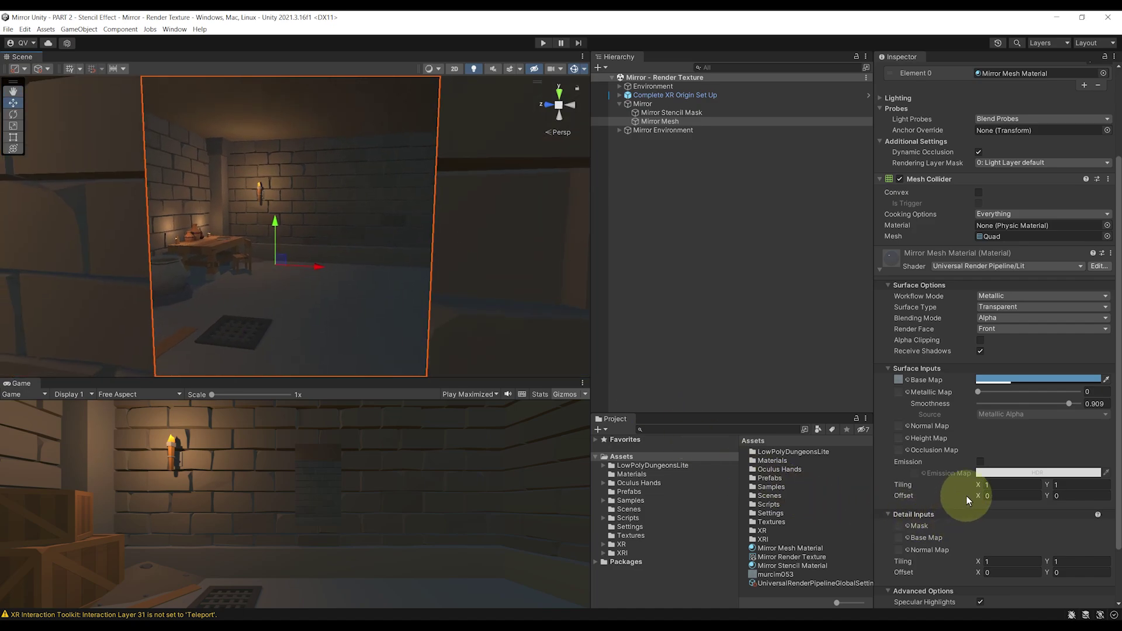
left_click_drag(377, 316, 421, 292, "alt")
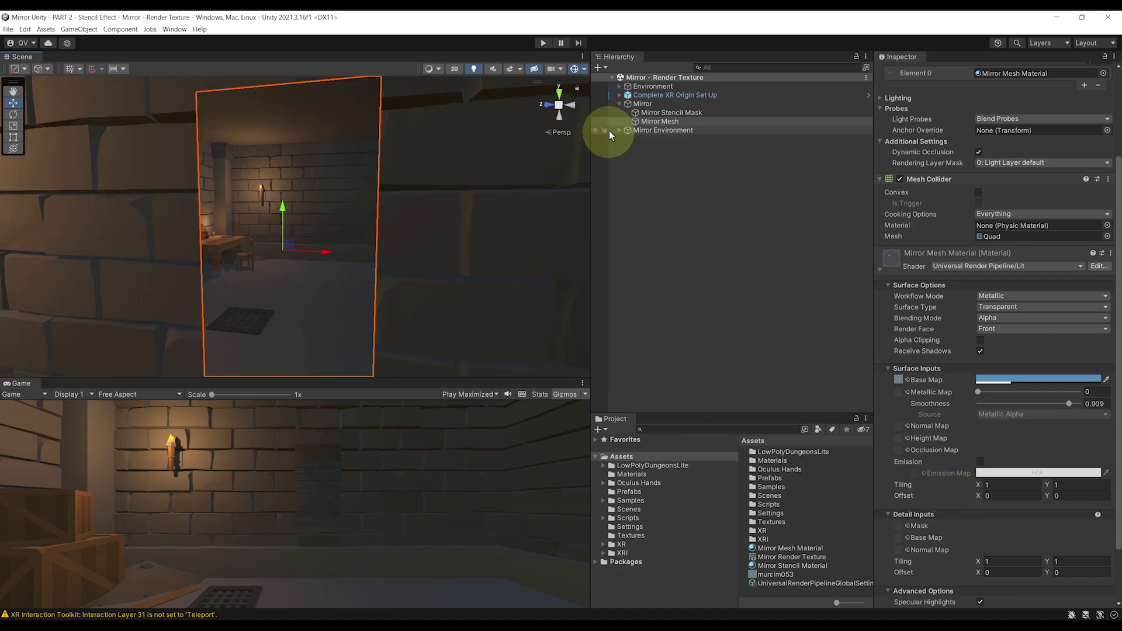
- Add a 3D cube as a child of the Mirror object
right_click(643, 107)
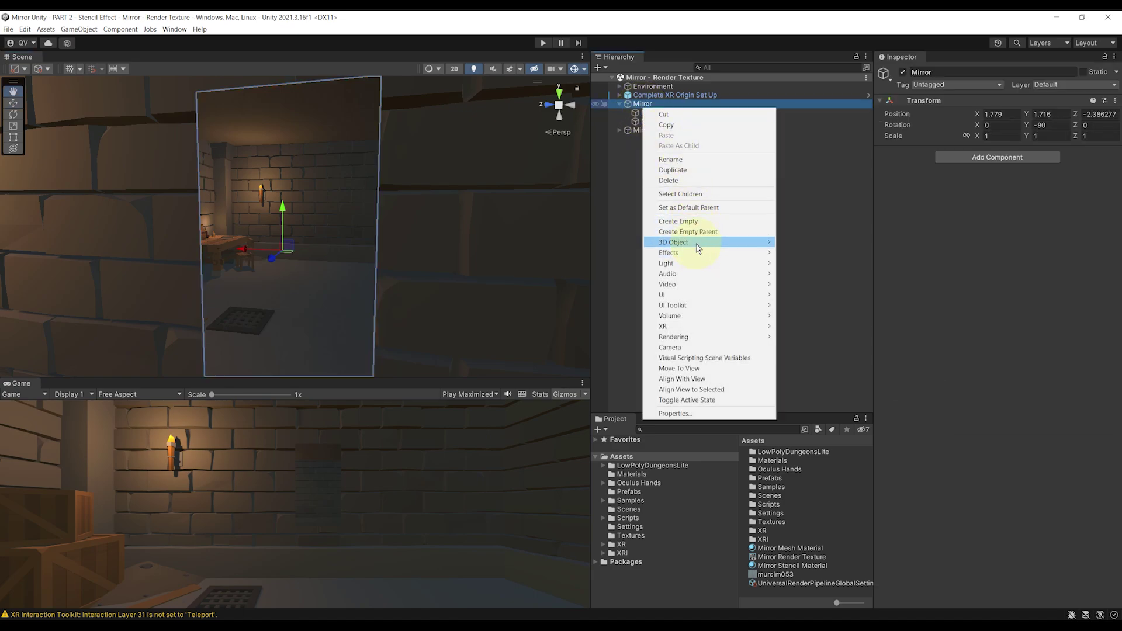
mouse_move(699, 243)
left_click(796, 242)
scroll(401, 240, "down", 2)
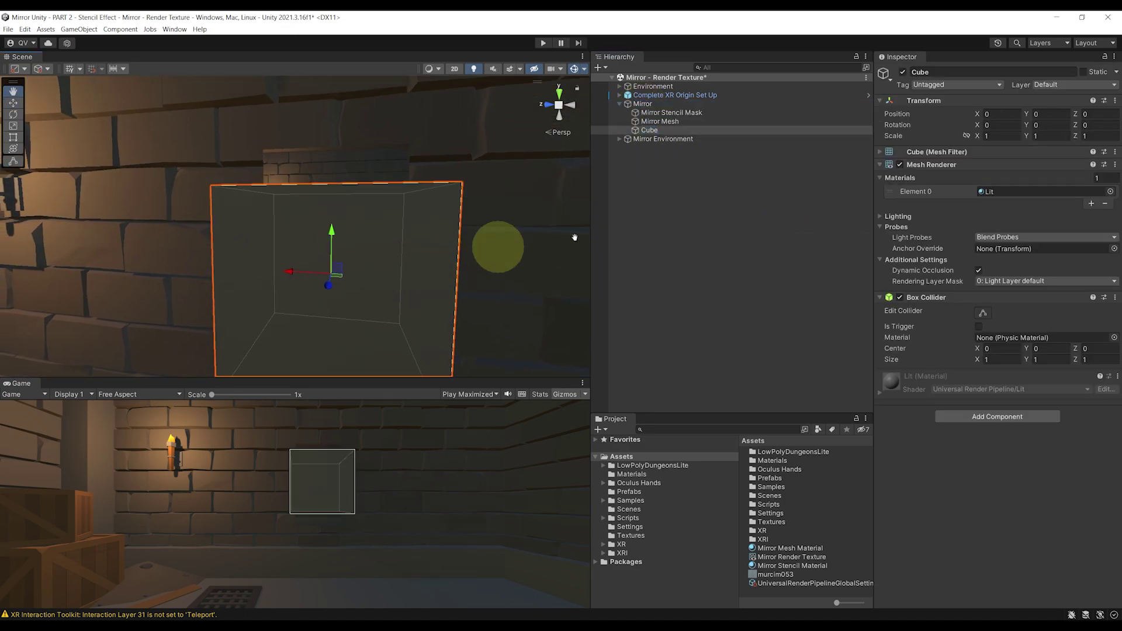
- Assign the cube to the Mirror Hole layer and scale it into a thin panel about 0.018 deep and 1.65 high over the mirror
left_click(1059, 86)
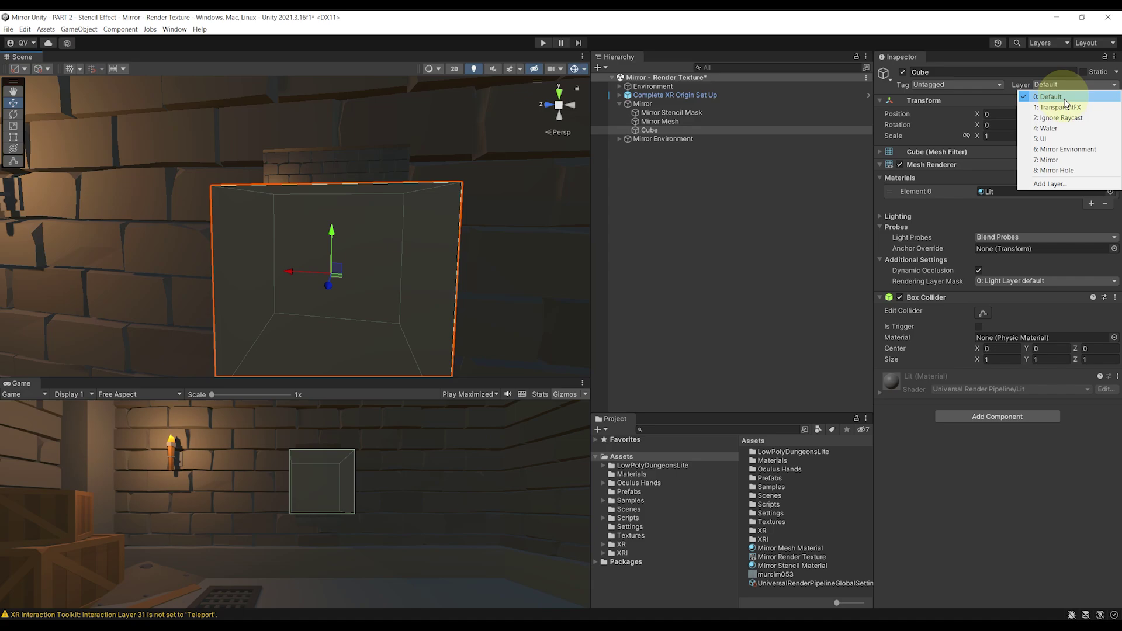
left_click(1067, 170)
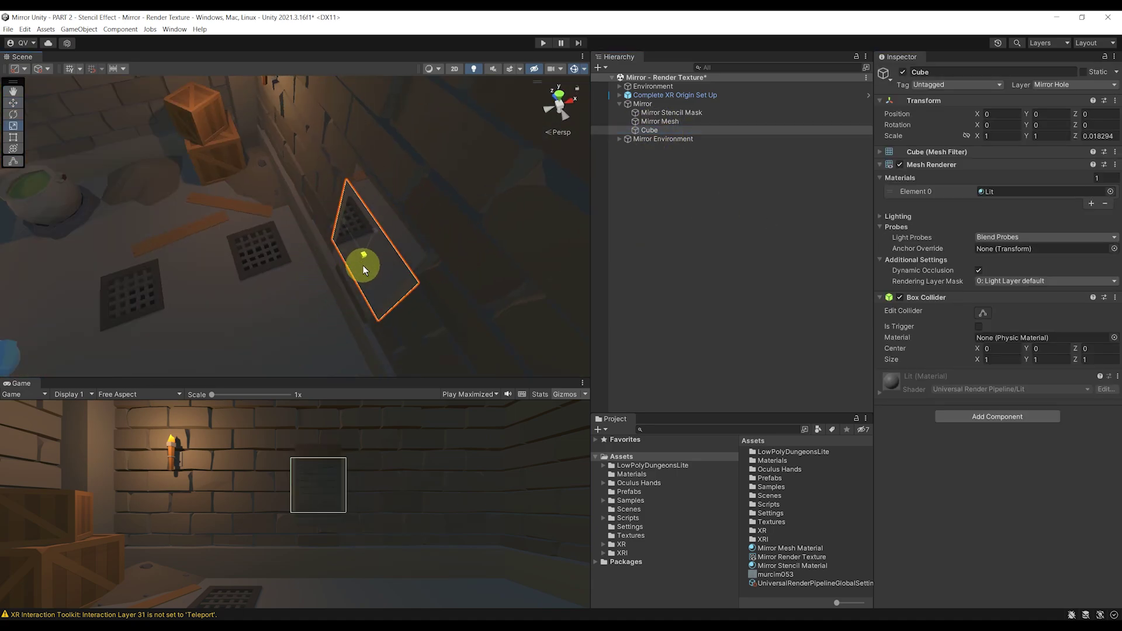
left_click_drag(363, 266, 352, 322)
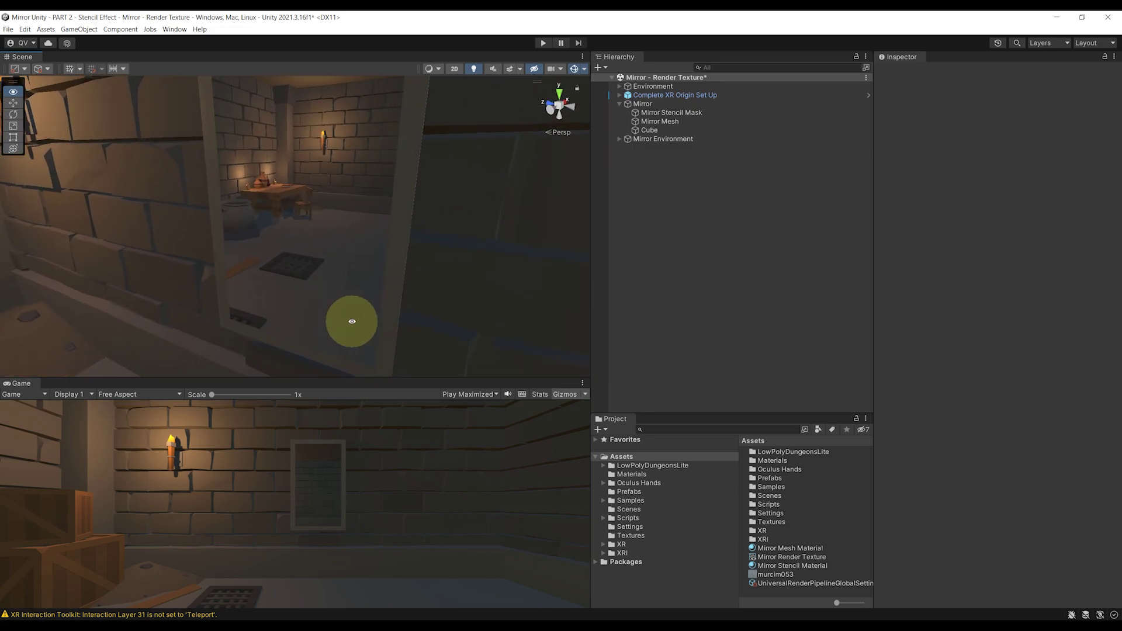
- Raise the alpha of Mirror Mesh Material's base color and save the scene
left_click(661, 121)
left_click(984, 498)
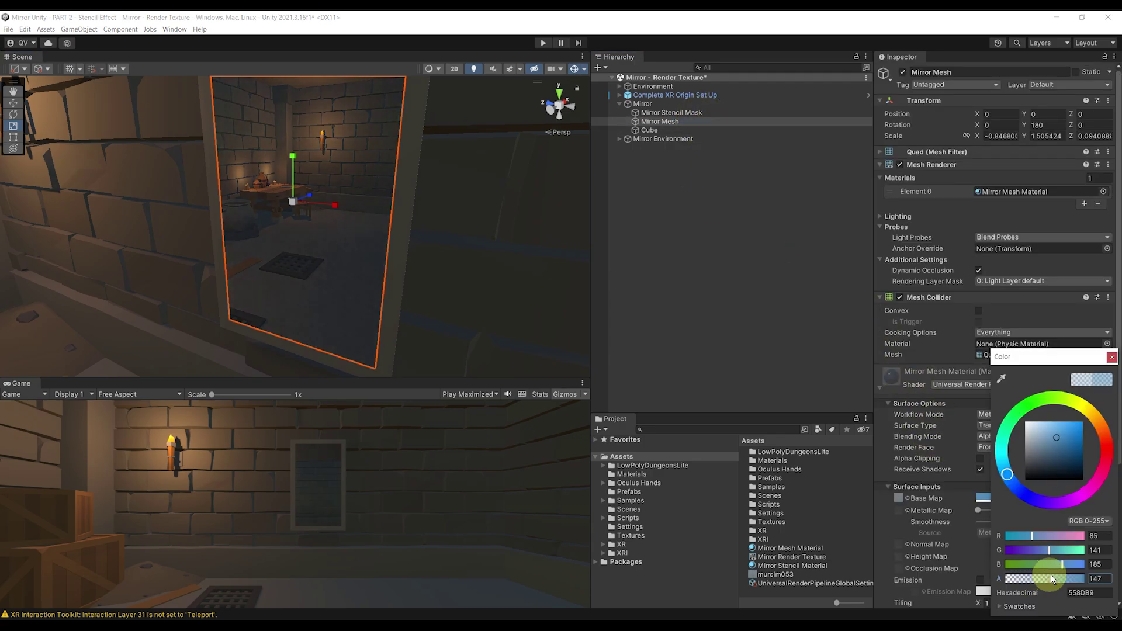
left_click_drag(1035, 578, 1047, 579)
left_click(746, 240)
left_click_drag(454, 256, 306, 251, "alt")
key("ctrl+s")
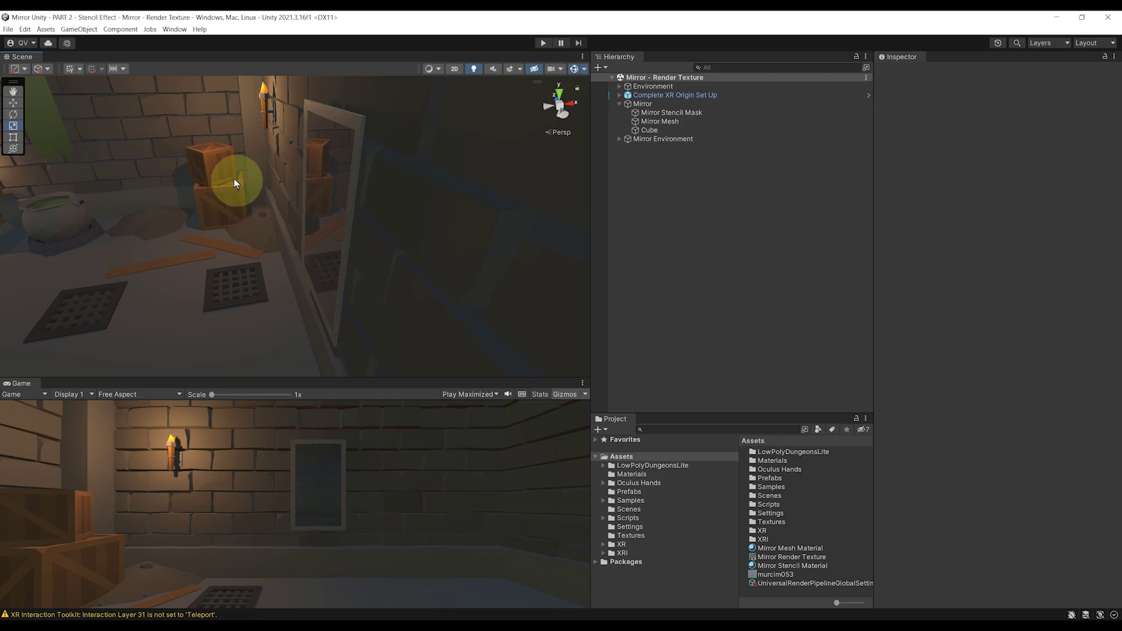
- Select the flipped crate Box_02 (2) behind the mirror, inside Mirror Environment's Dungeons group
left_click(218, 169)
left_click(317, 163)
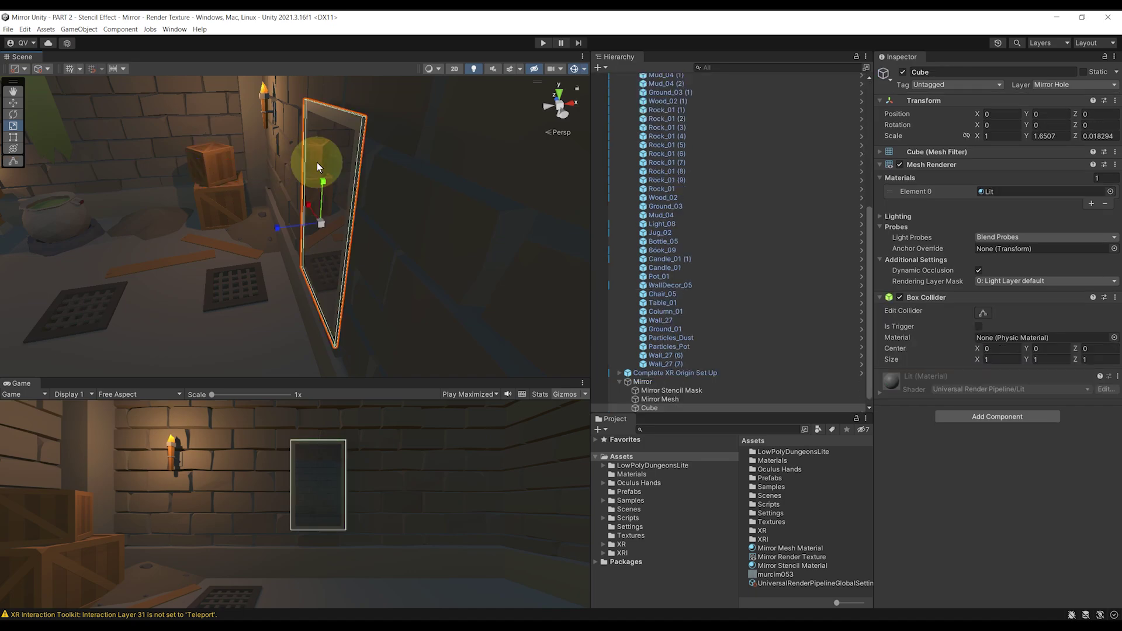
left_click(317, 163)
left_click(317, 163)
left_click(315, 161)
left_click(316, 160)
left_click_drag(320, 158, 380, 195, "alt")
left_click(336, 185)
left_click(335, 184)
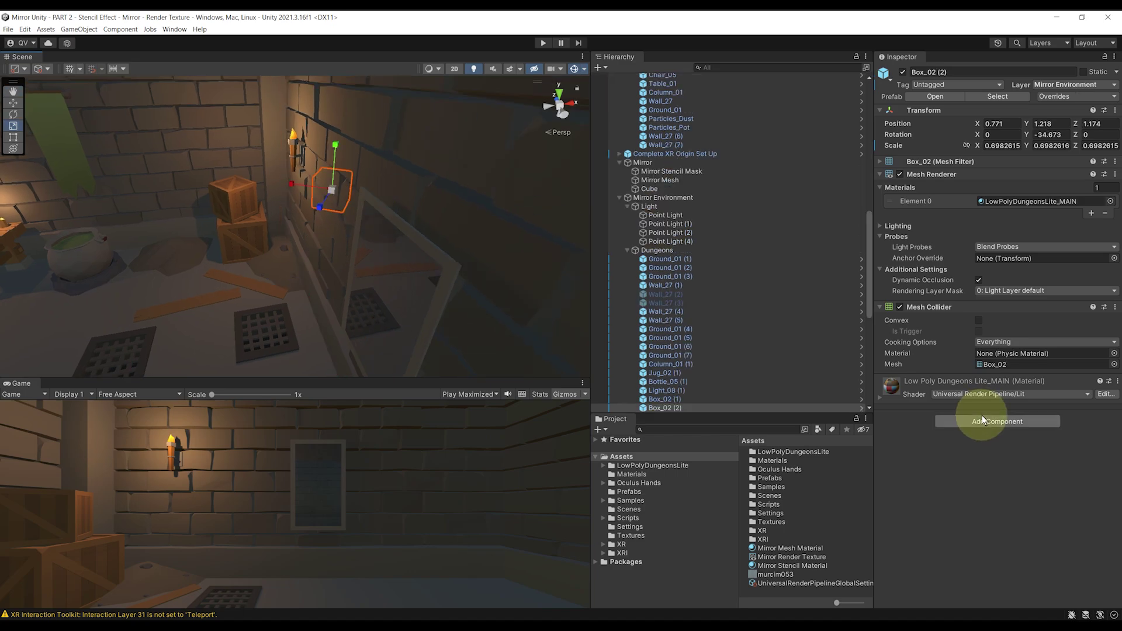
- Create a new script named FollowMirror on the flipped crate and open it in Visual Studio
left_click(982, 420)
type("F")
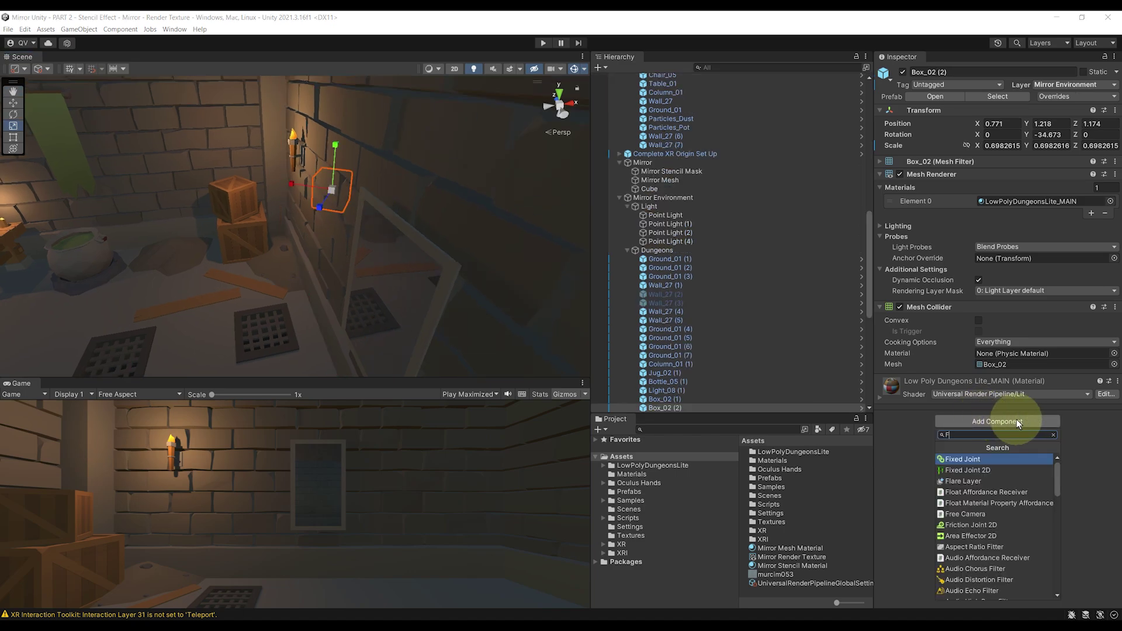
type("ollowMirror")
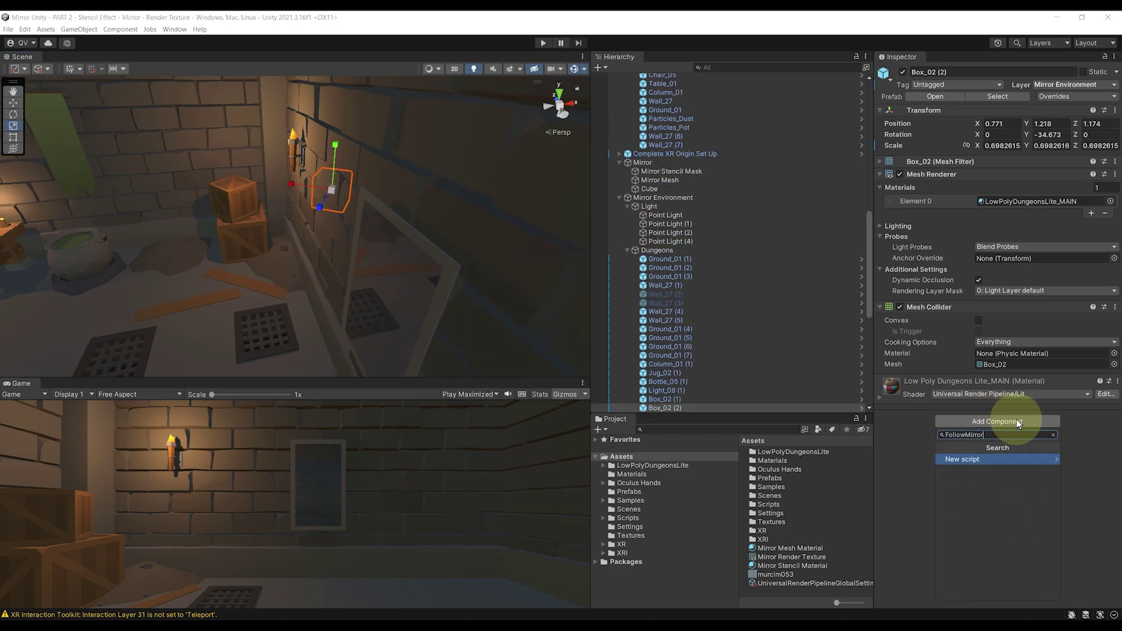
key("Return")
key("Return")
double_click(1006, 394)
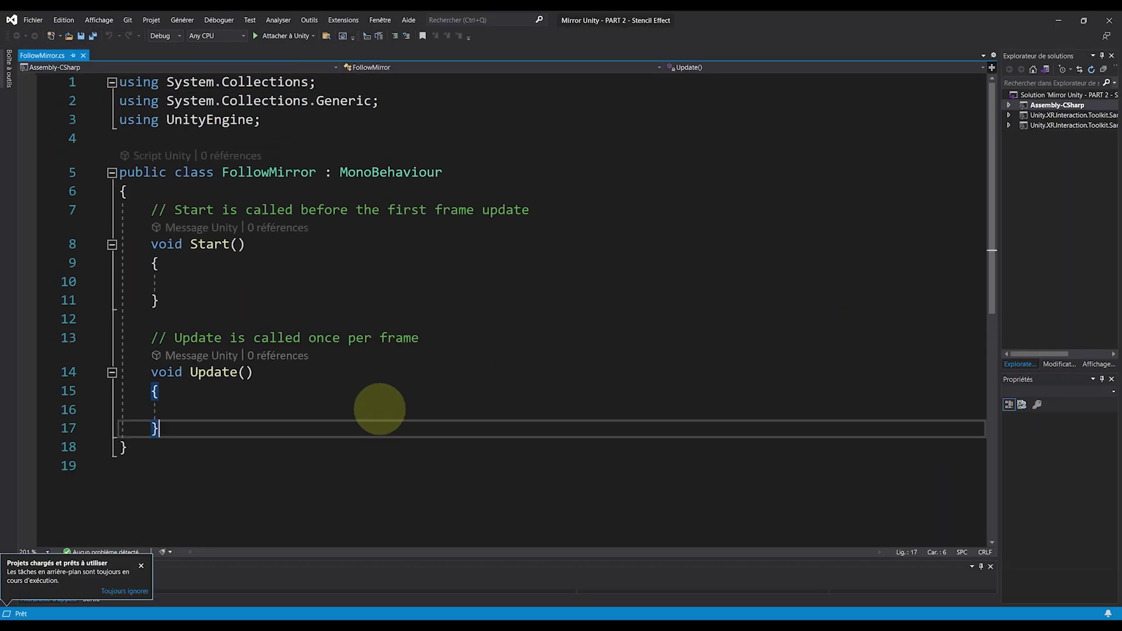
- Declare the public Transform variables objectToFollow and mirror at the start of the FollowMirror class and save the script
left_click(344, 198)
key("Return")
key("Return")
key("Up")
type("public T")
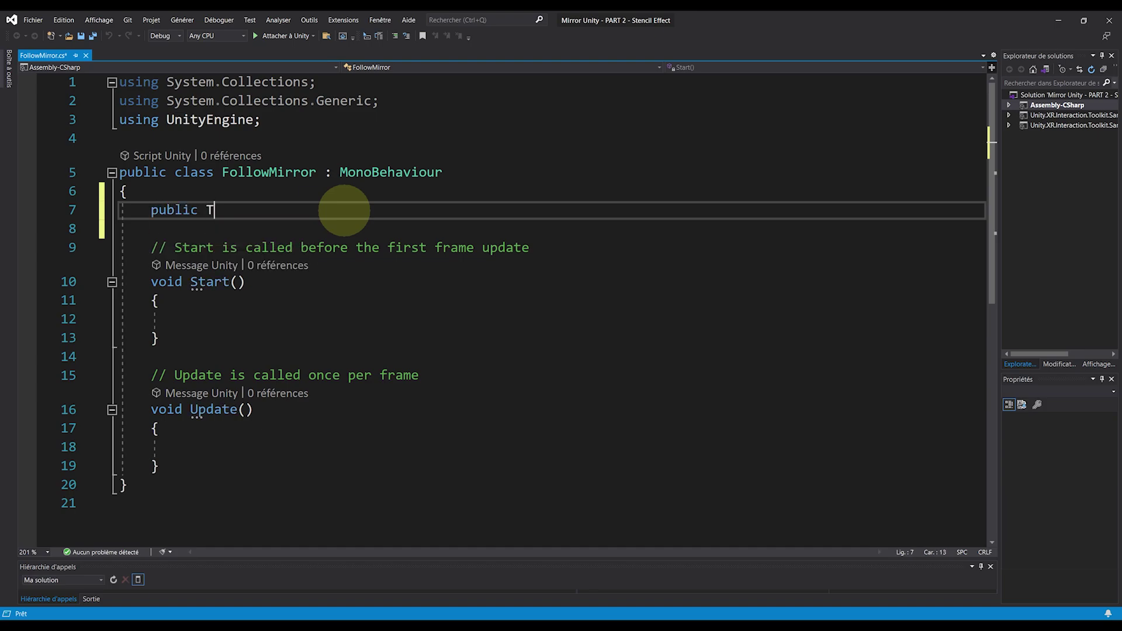
type("ransform objectToFollow;")
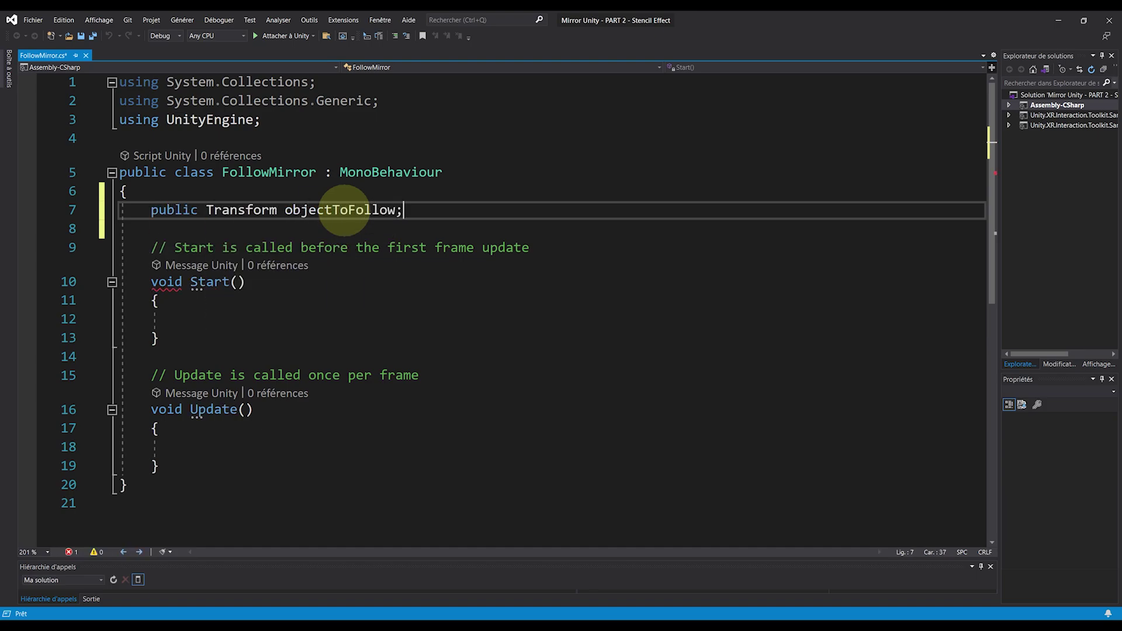
key("ctrl+s")
key("Return")
type("public T")
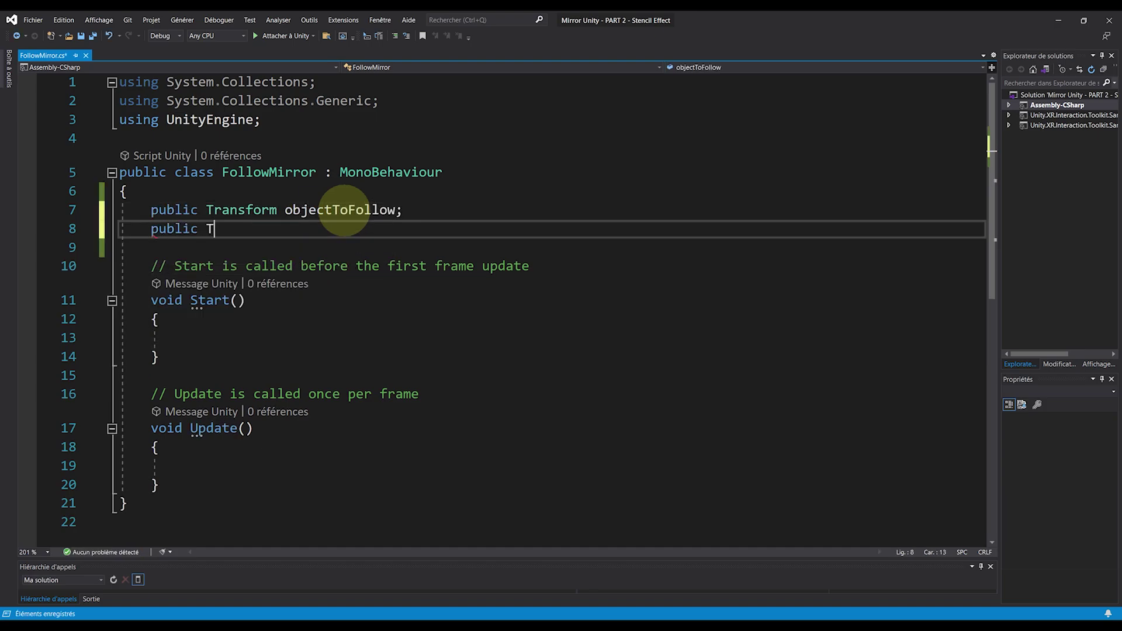
type("ransform mirror;")
key("ctrl+s")
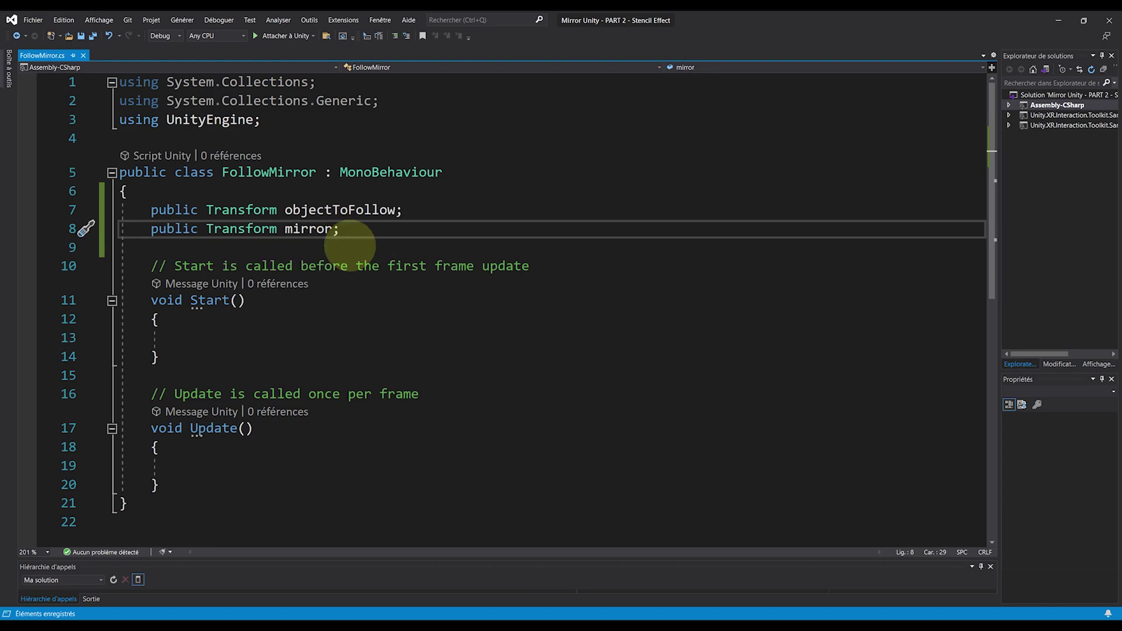
- In Update, declare Vector3 objectToFollowLocal as mirror.InverseTransformPoint(objectToFollow.position) and save the script
scroll(342, 263, "down", 2)
left_click(313, 337)
key("Down")
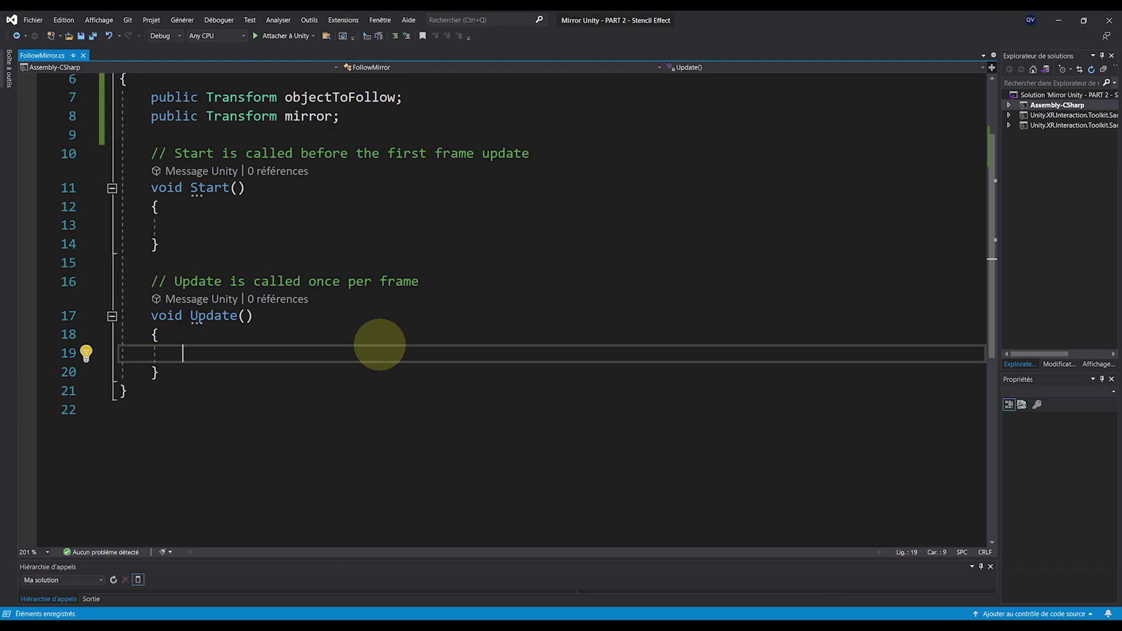
type("Vector3")
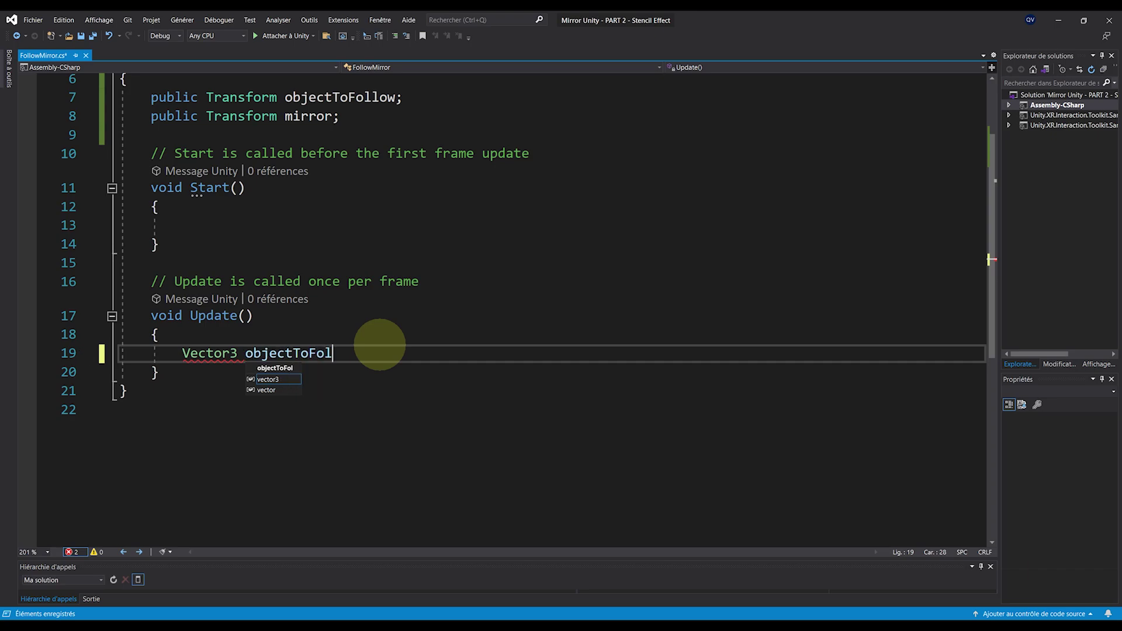
type("objectToFollowLocal = ")
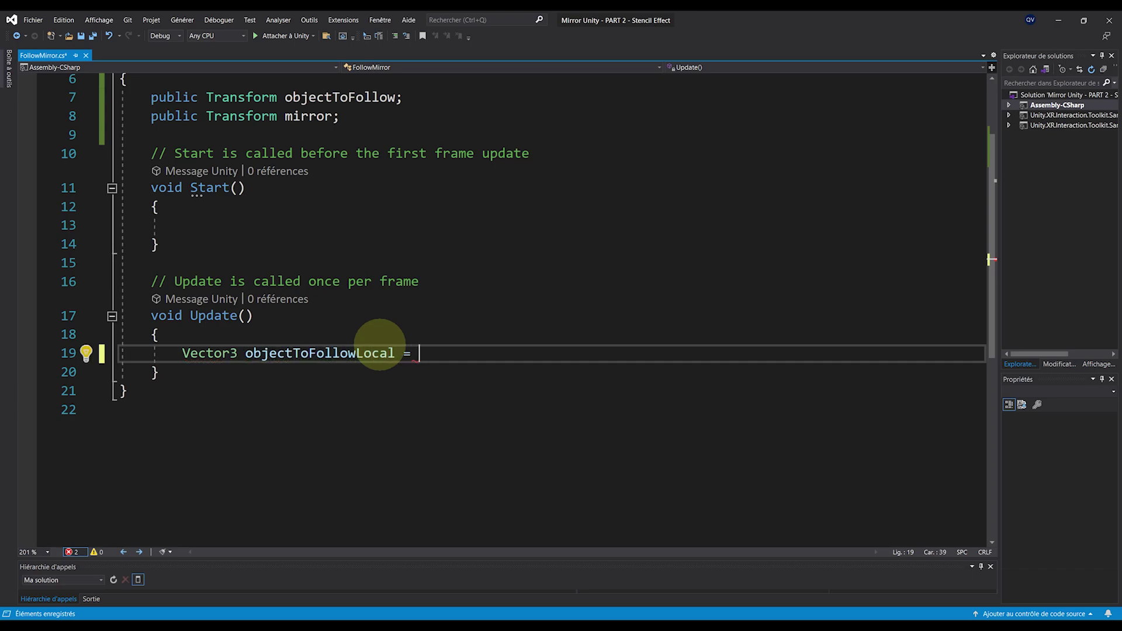
type("mirror.inver")
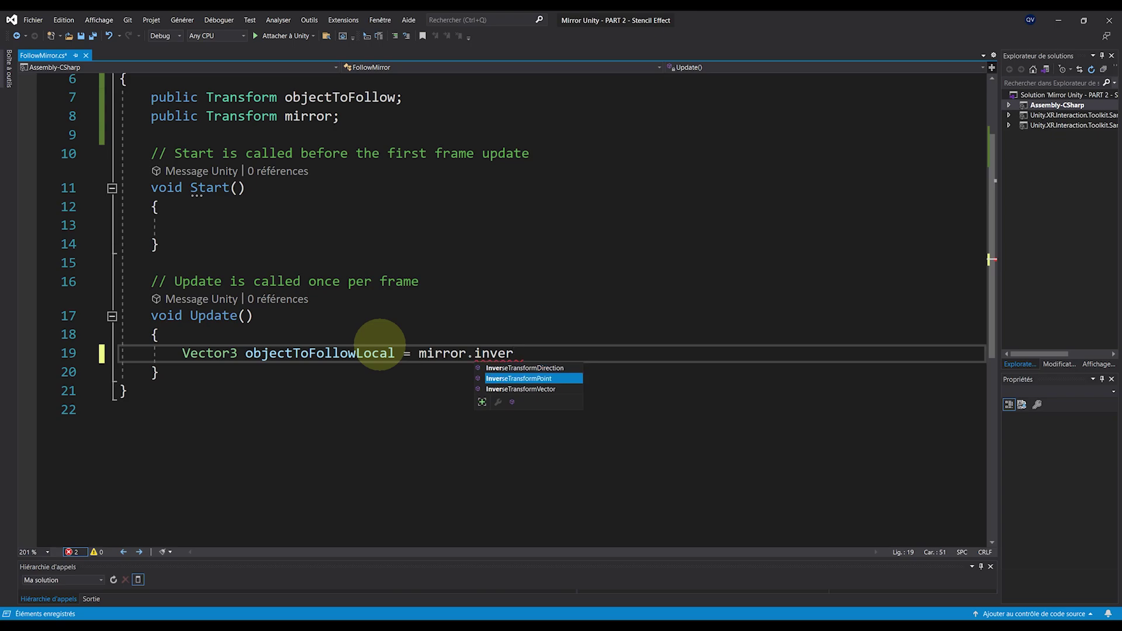
type("(")
type("objectToFollow.position)")
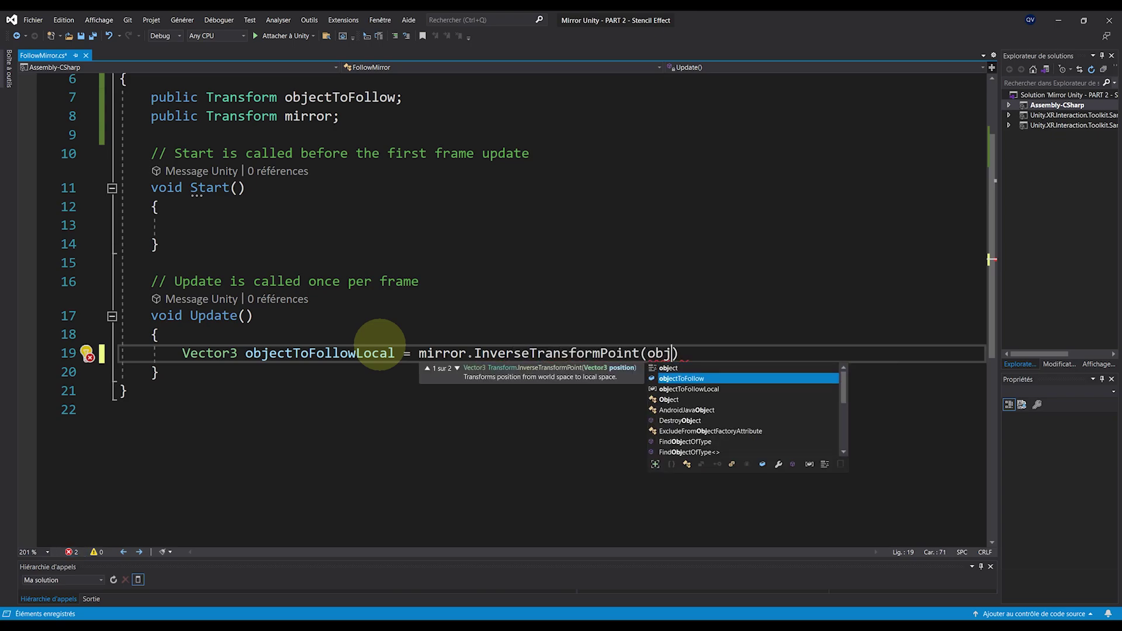
type(";")
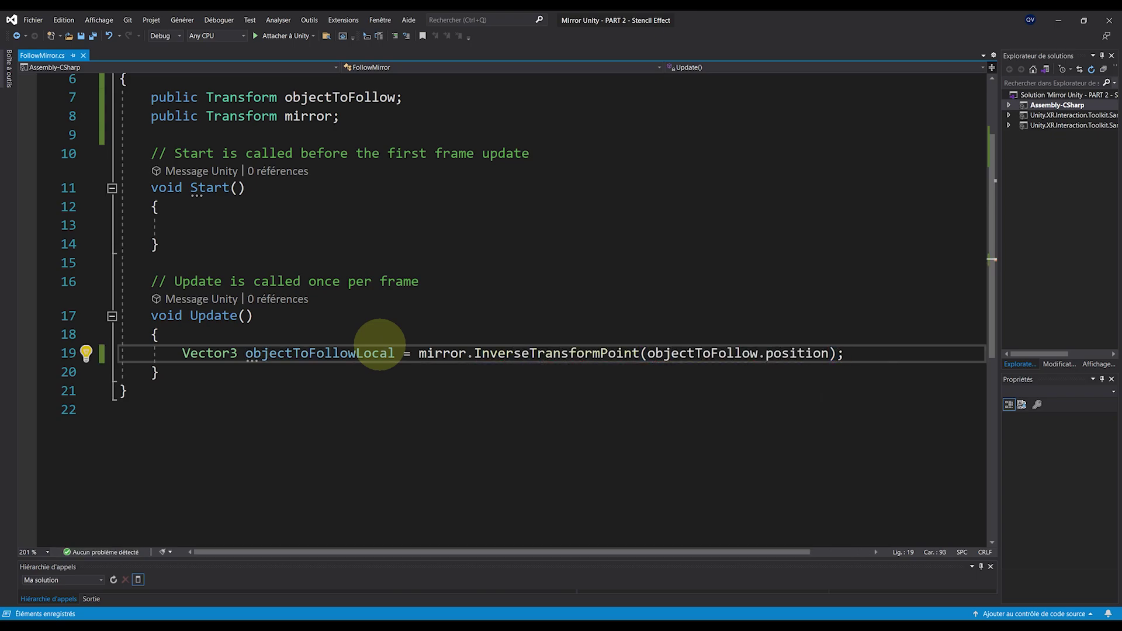
- Below the local position line, begin assigning transform.position from mirror.TransformPoint
key("Return")
scroll(597, 398, "down", 3, "ctrl")
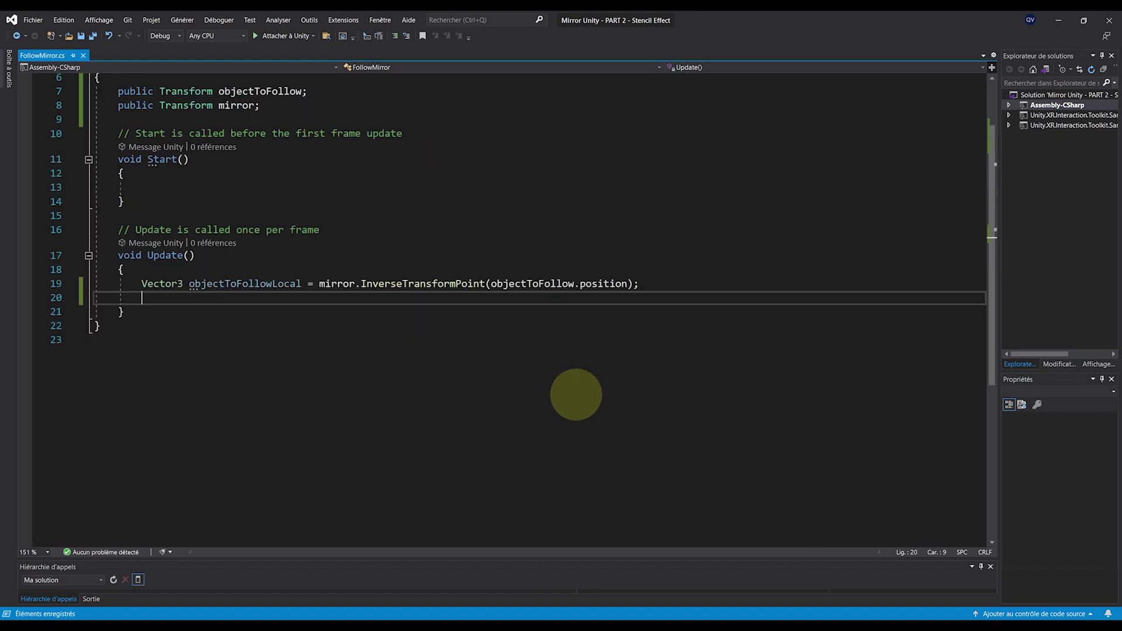
type("tr")
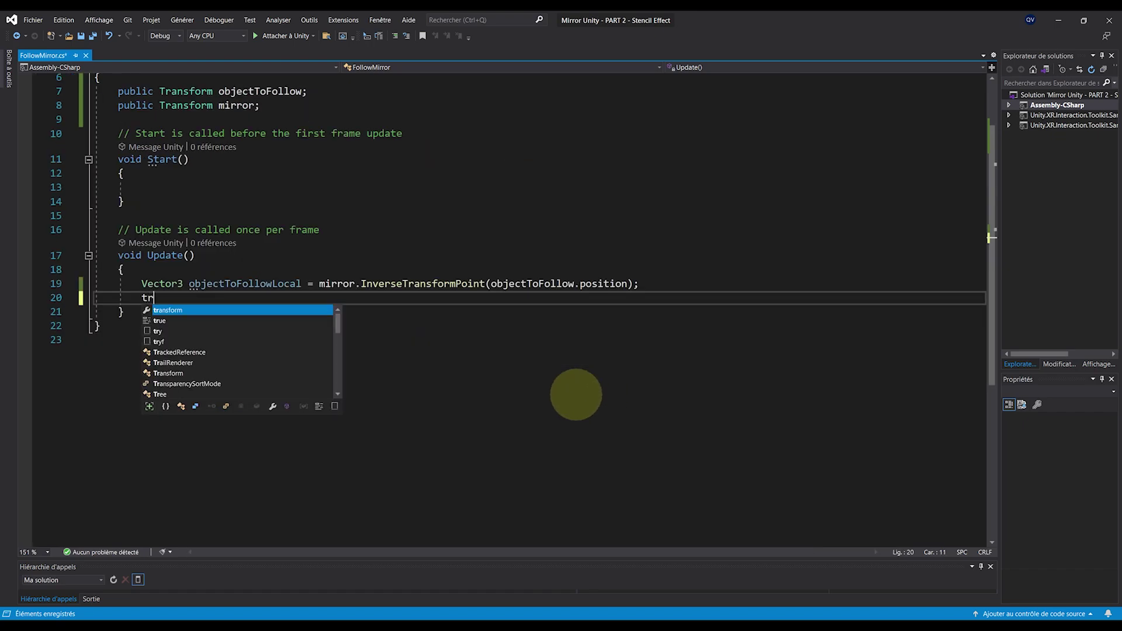
type("ansform.position")
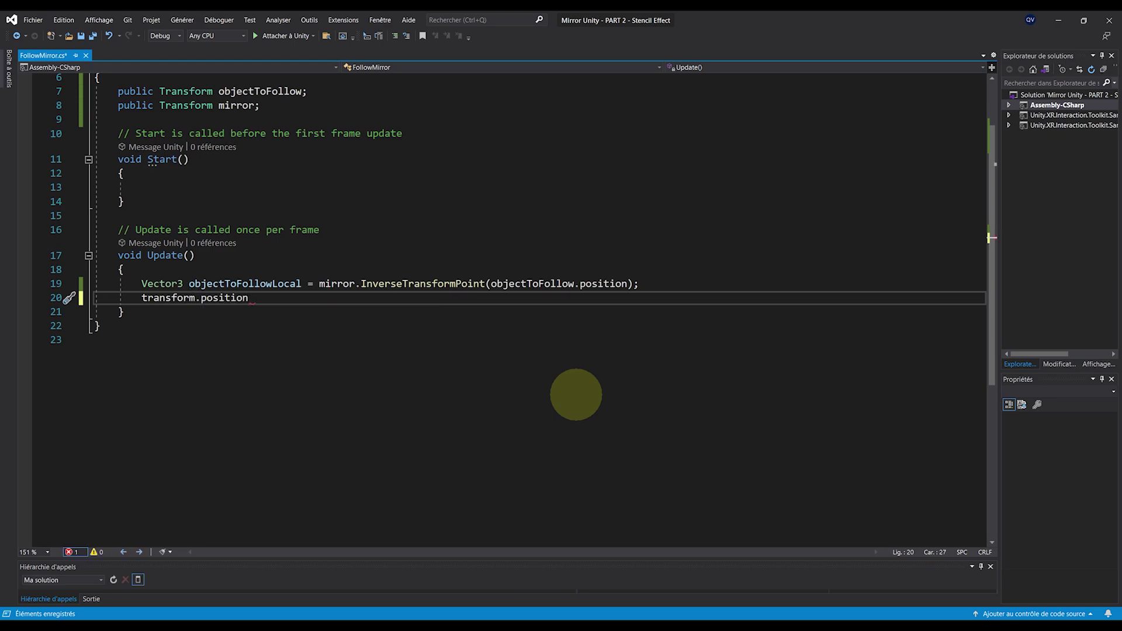
type(" = mirror.tran")
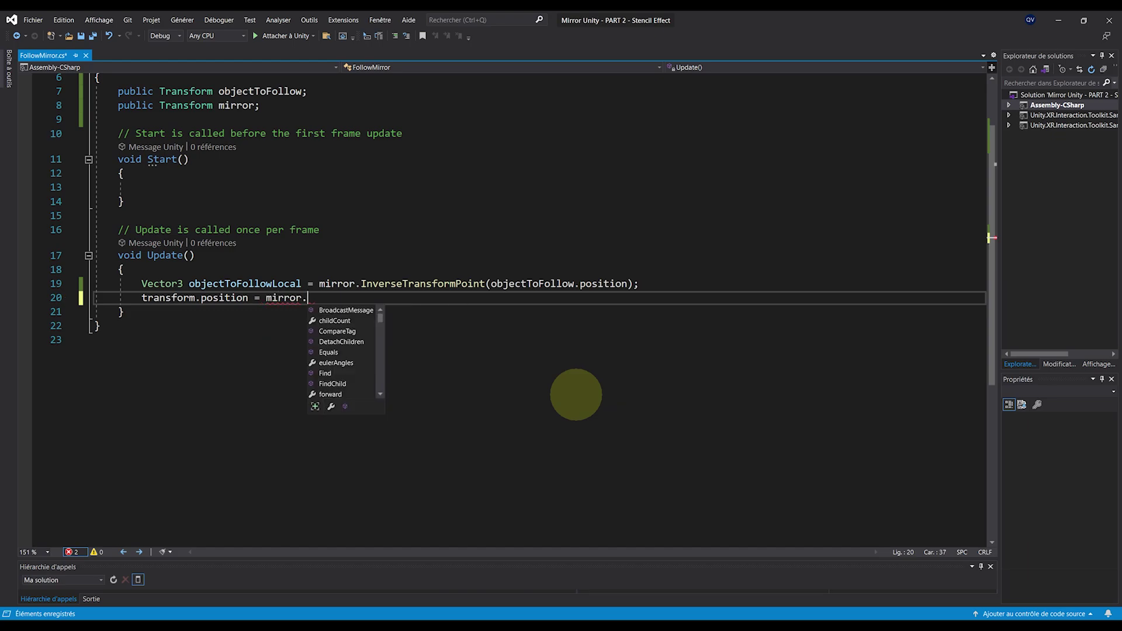
key("Down")
key("Down")
key("Tab")
- Give TransformPoint a new Vector3 whose first two components are objectToFollowLocal.x and objectToFollowLocal.y
type("(new Vector3(obj")
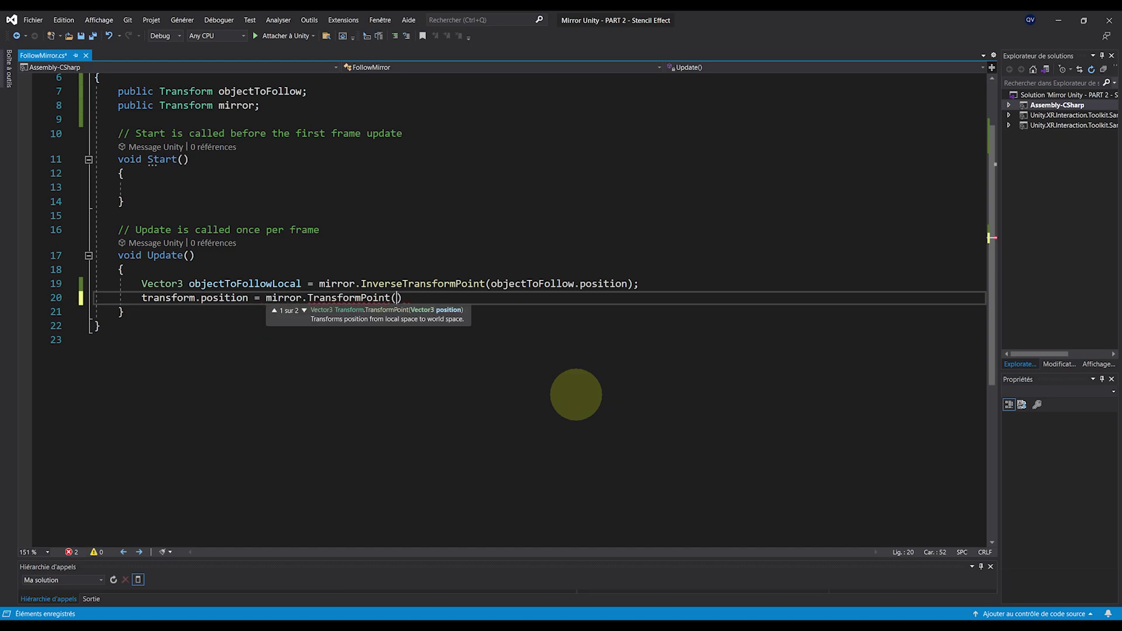
key("Down")
key("Down")
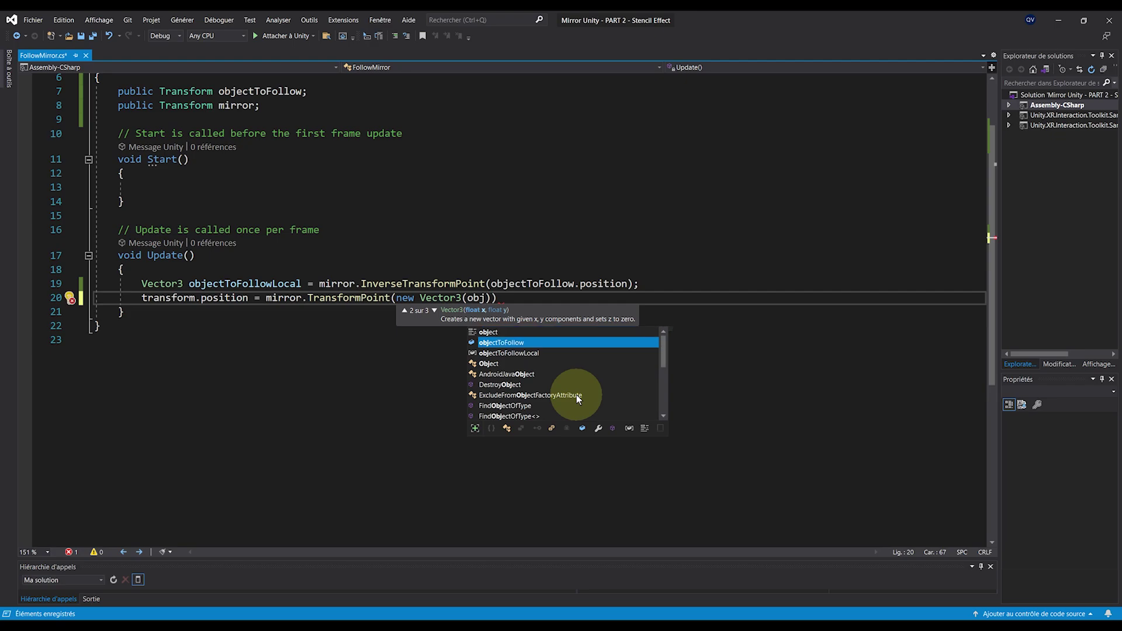
key("Tab")
type(".x, obje")
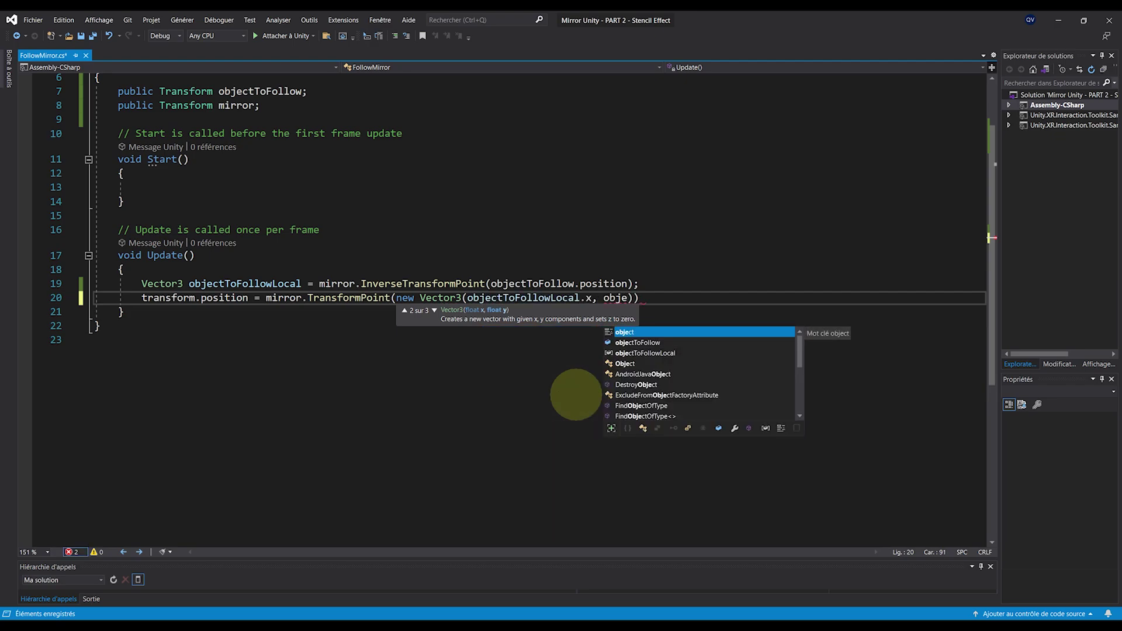
key("Down")
key("Down")
key("Tab")
type(".y,")
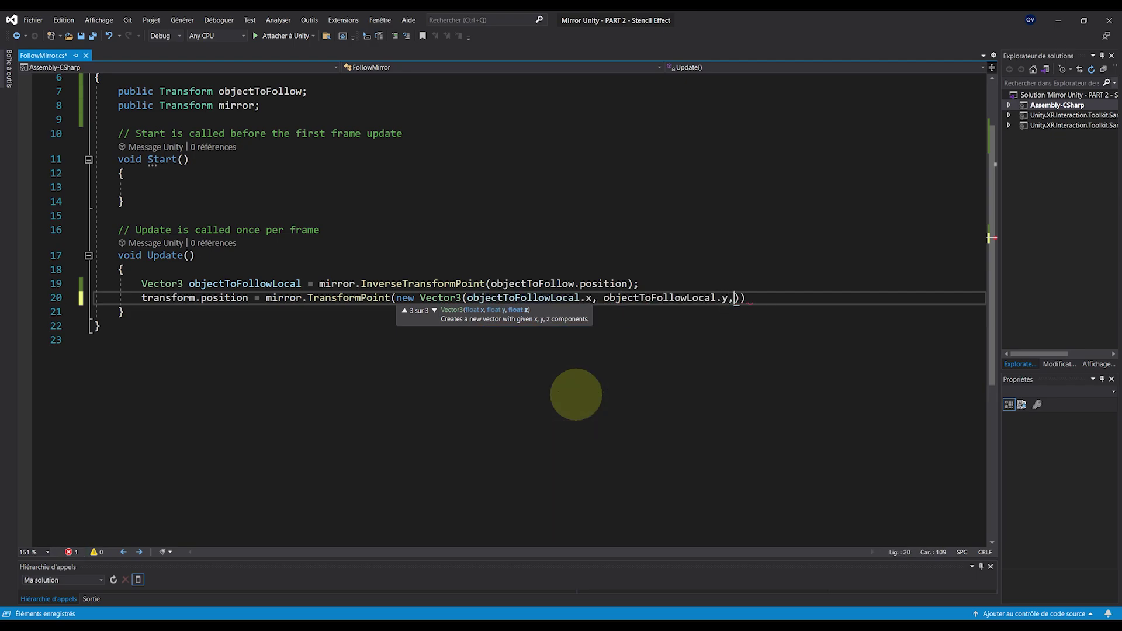
- Complete the vector with -objectToFollowLocal.z as its third component, close the statement and save the script
type(" obj")
key("BackSpace")
key("BackSpace")
key("BackSpace")
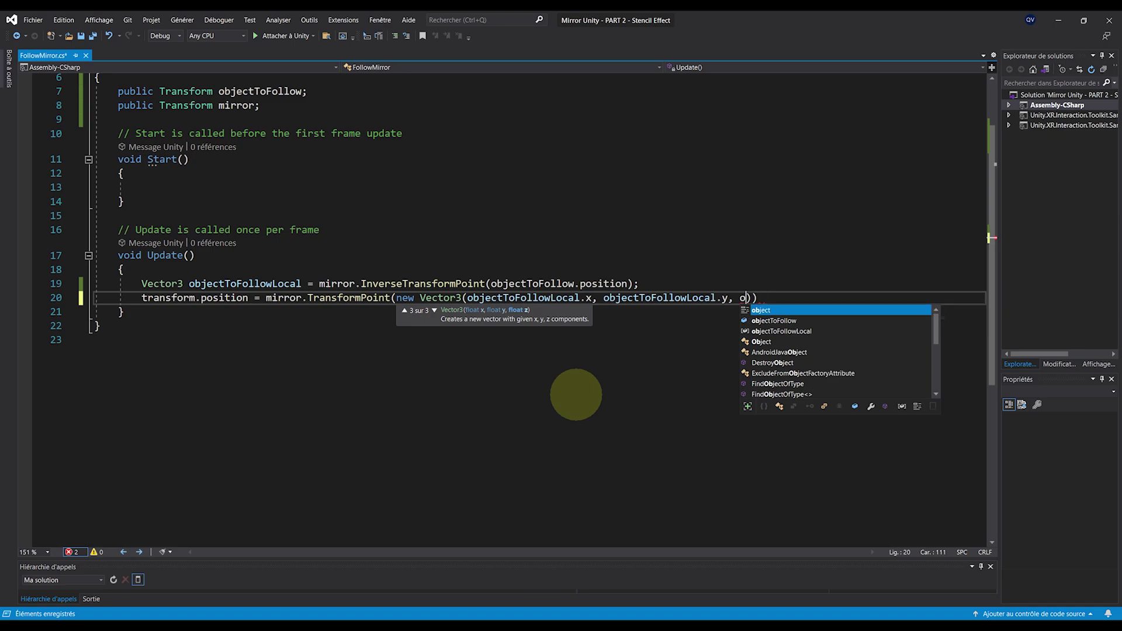
type("- objectToFollow.")
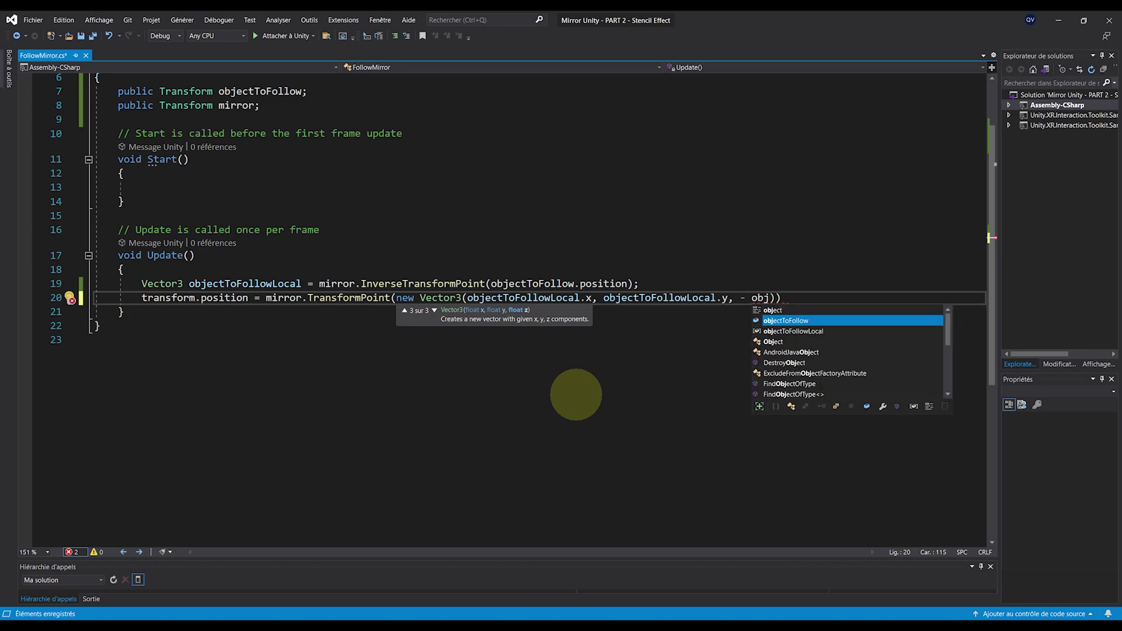
type("z;")
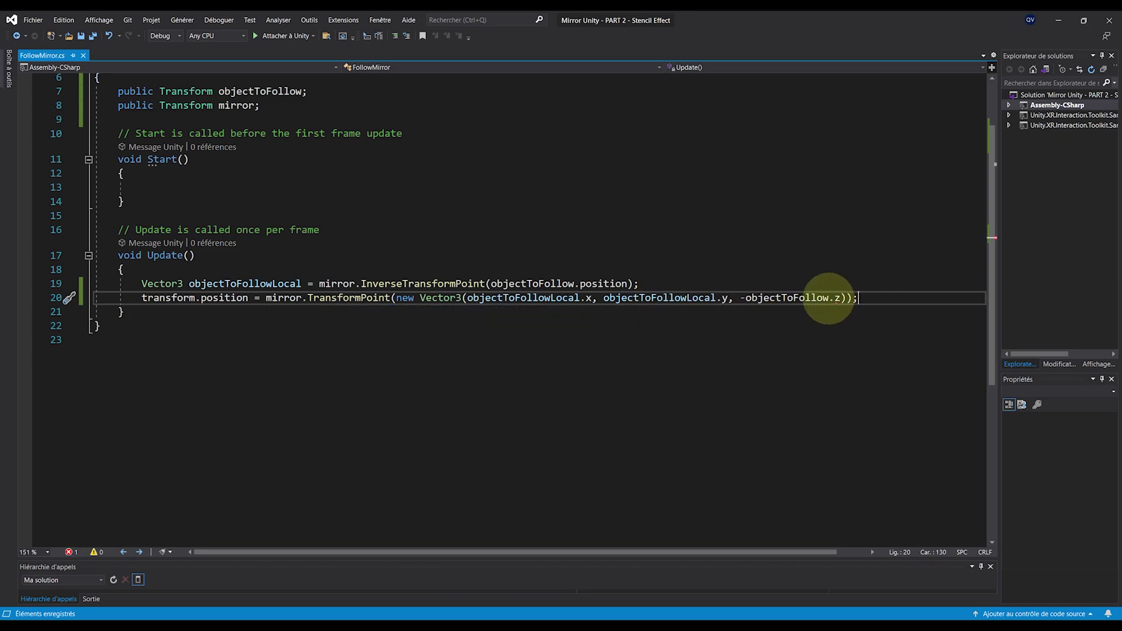
left_click(829, 298)
type("Local")
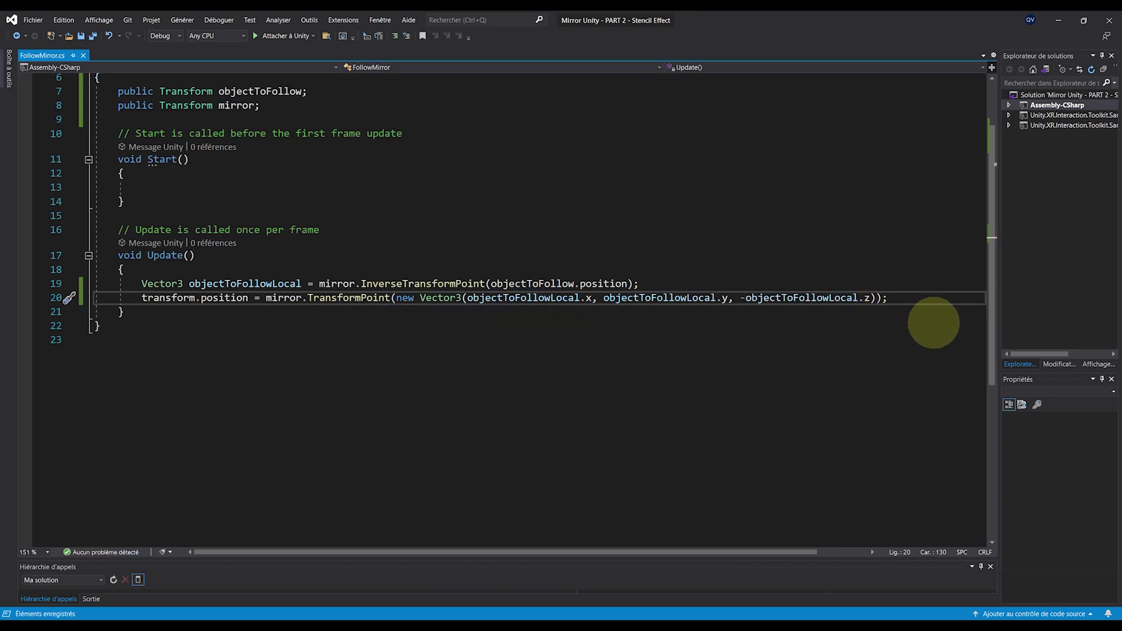
left_click(931, 322)
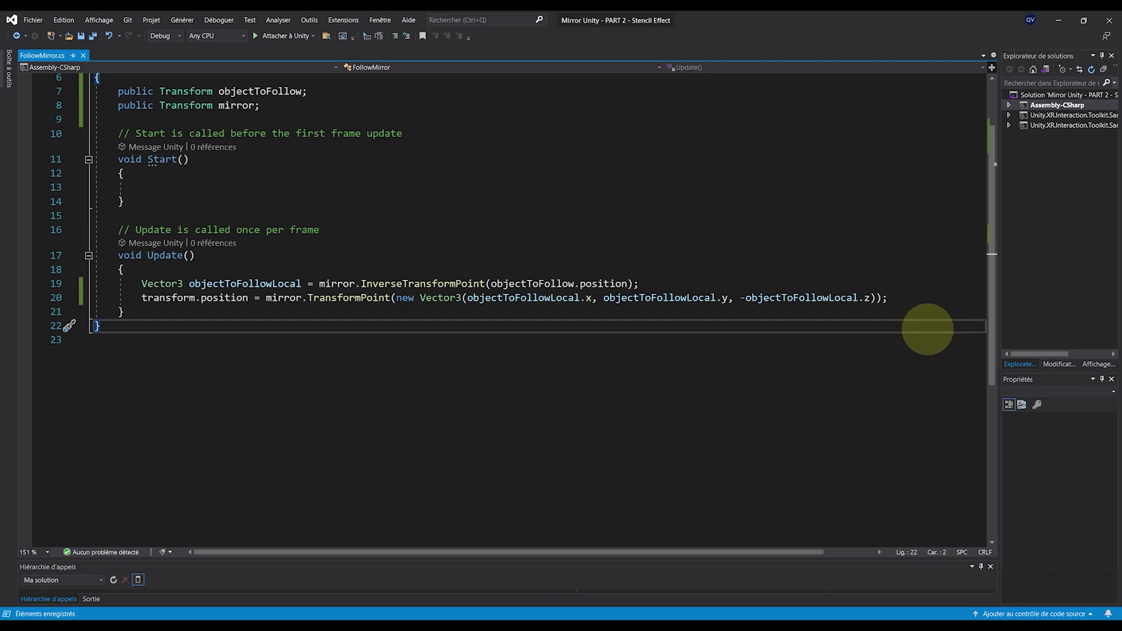
- Below the transform.position line, add a statement that assigns the localRotation of objectToFollow to transform.localRotation
left_click(937, 298)
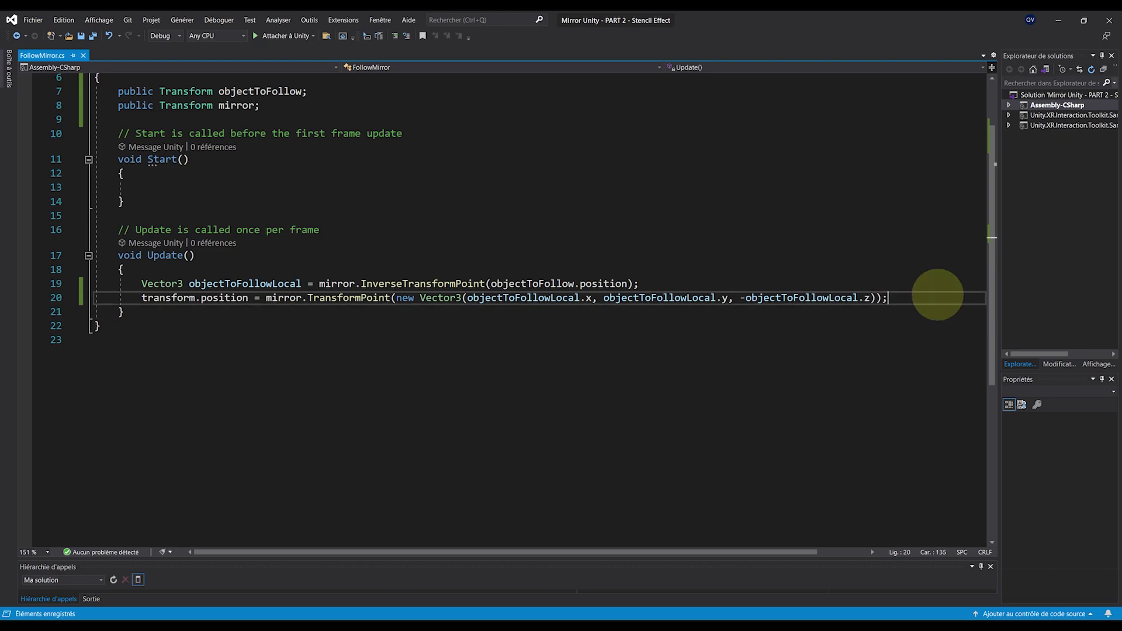
key("Return")
key("Return")
type("transform.l")
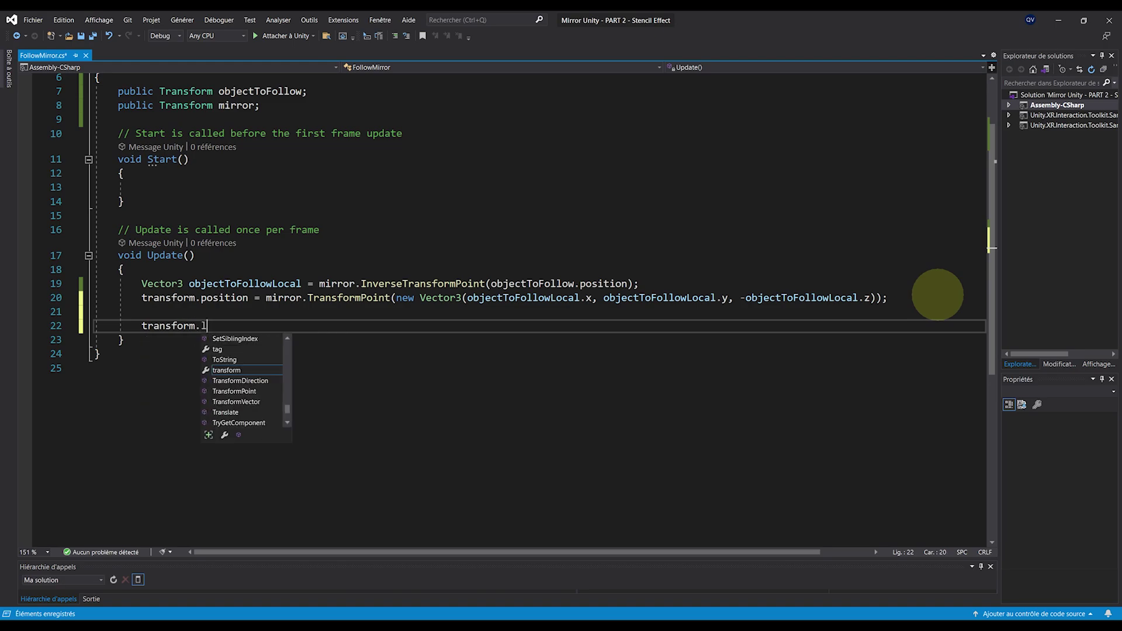
type("ocalRotation")
key("Tab")
type("= objectToFollowLocal/")
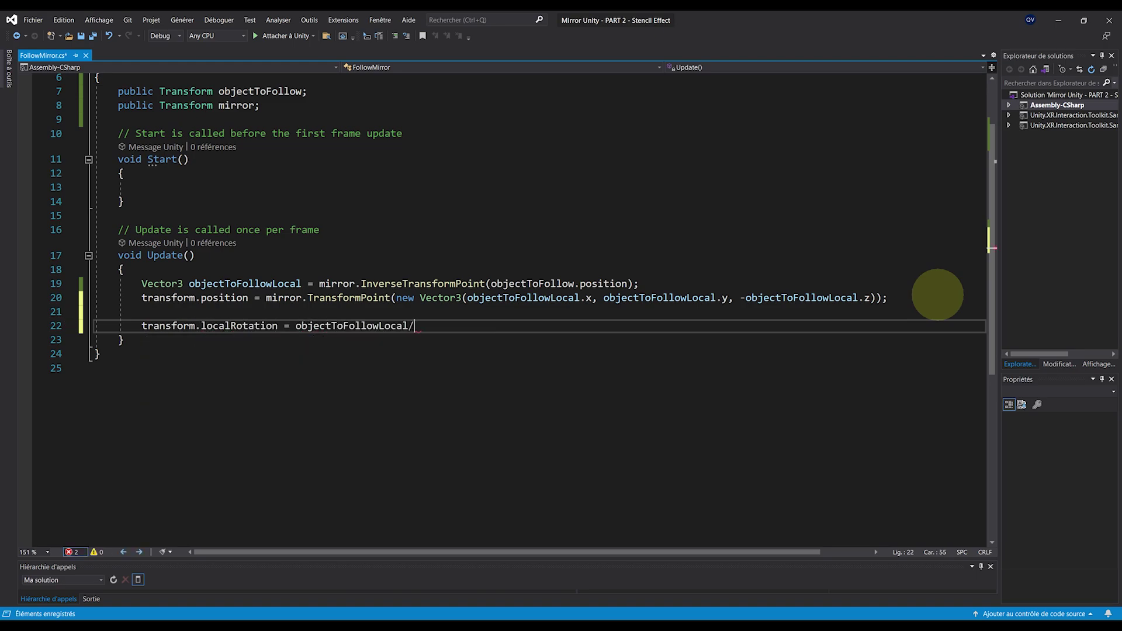
key("BackSpace")
type(".local")
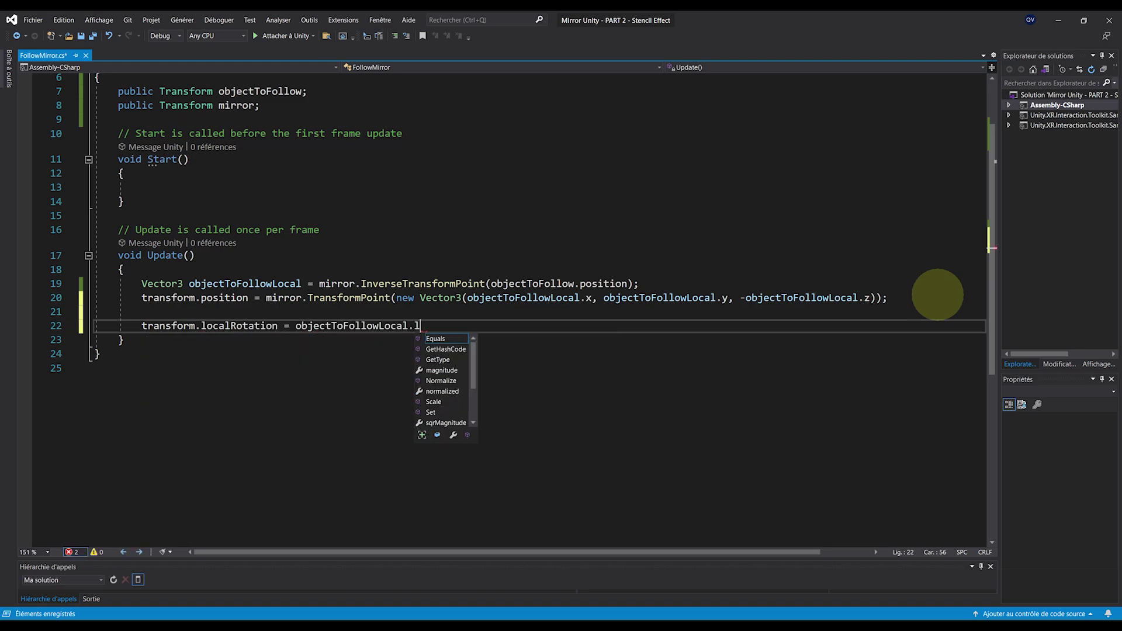
key("BackSpace")
key("BackSpace")
key("BackSpace")
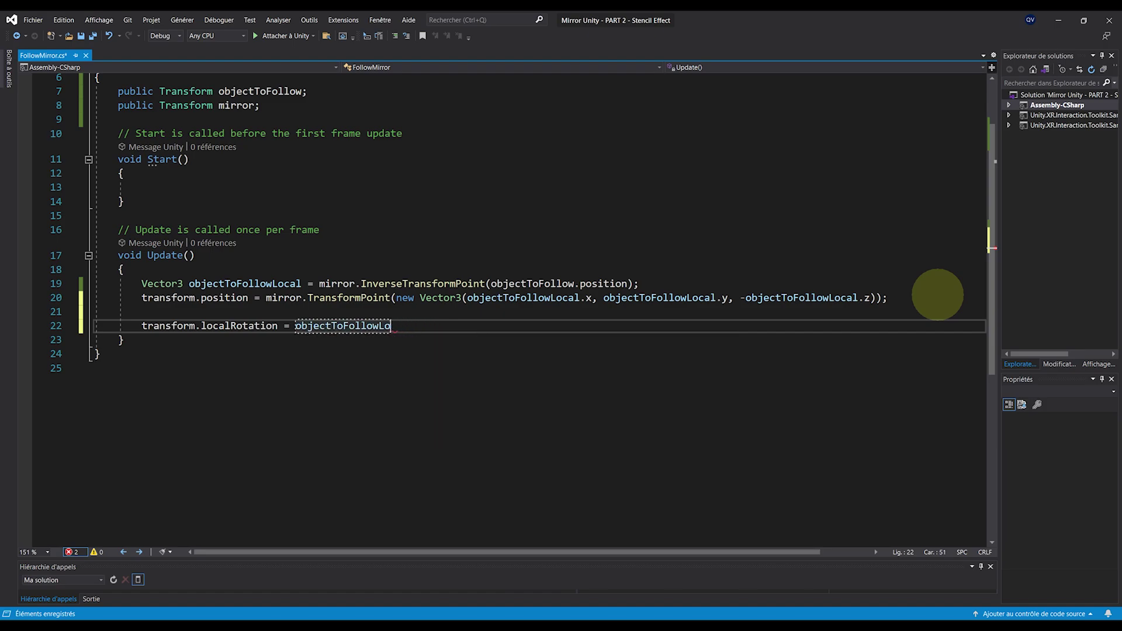
type("localRotation")
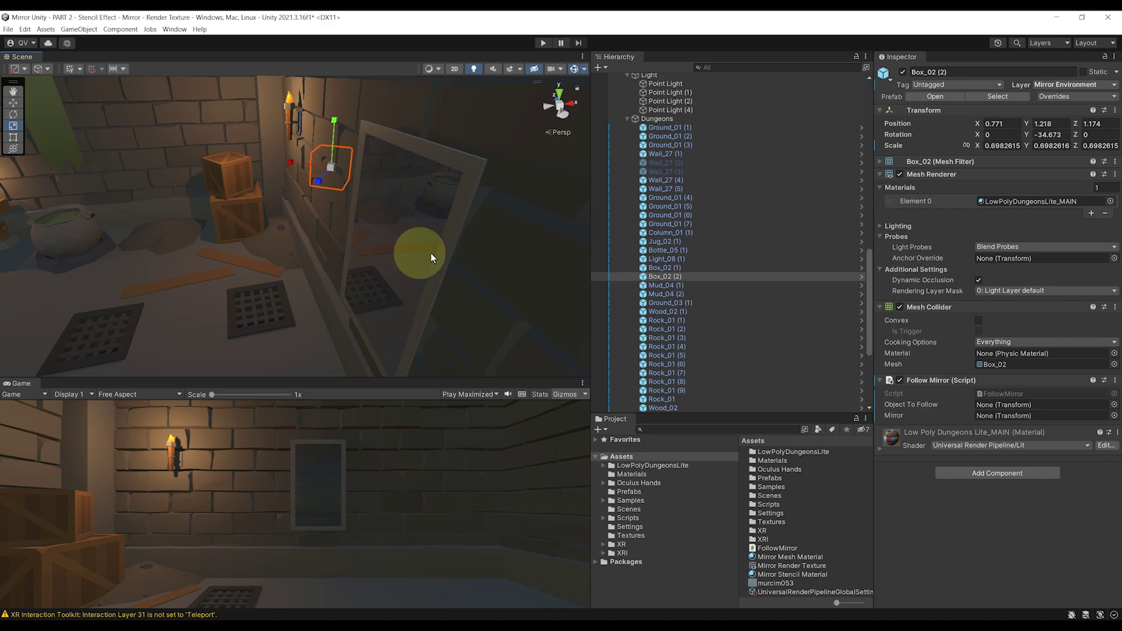
- For the reflected Box_02 (2), assign the original Box_02 (2) as Object To Follow and the Mirror object as Mirror in Follow Mirror
mouse_move(430, 254)
right_mouse_down()
mouse_move(409, 251)
mouse_move(434, 239)
right_mouse_up()
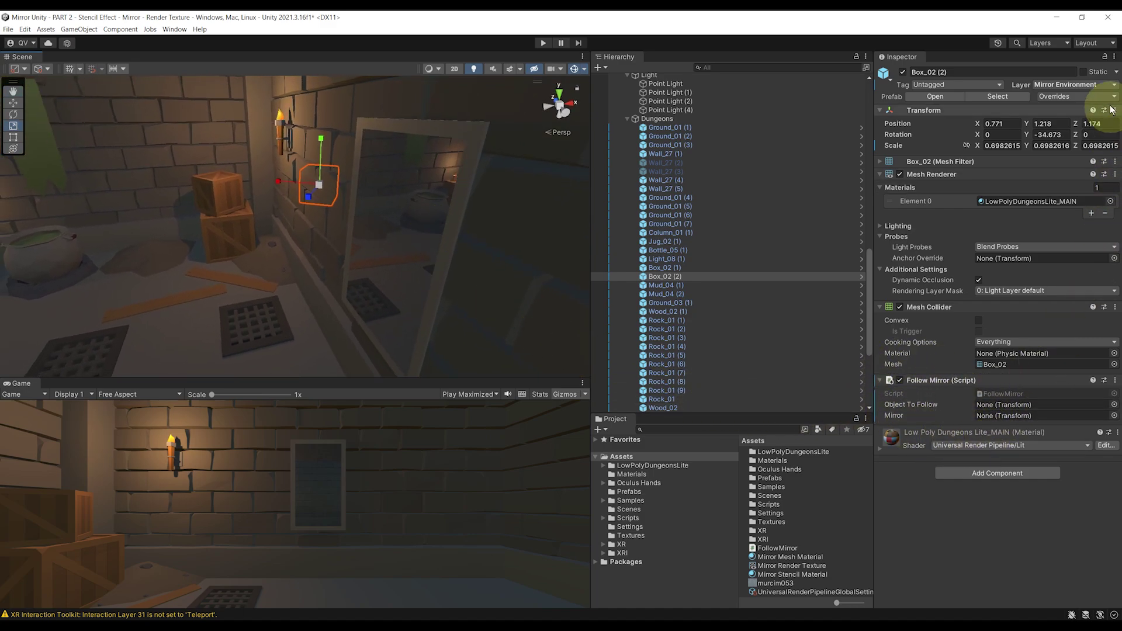
left_click(1105, 57)
left_click(217, 203)
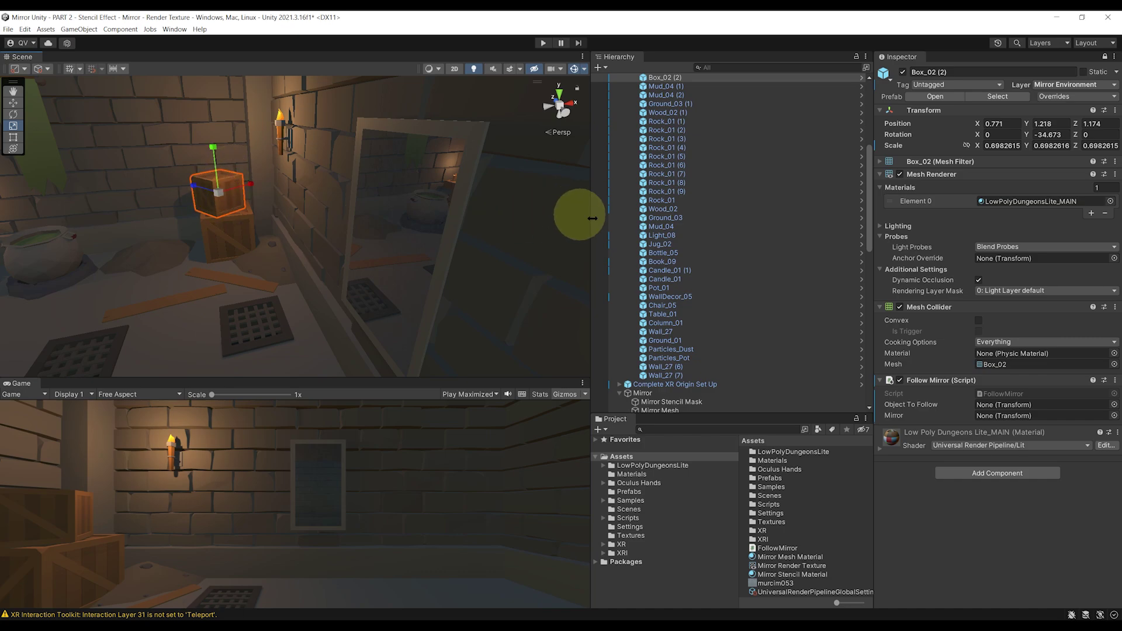
scroll(665, 255, "up", 4)
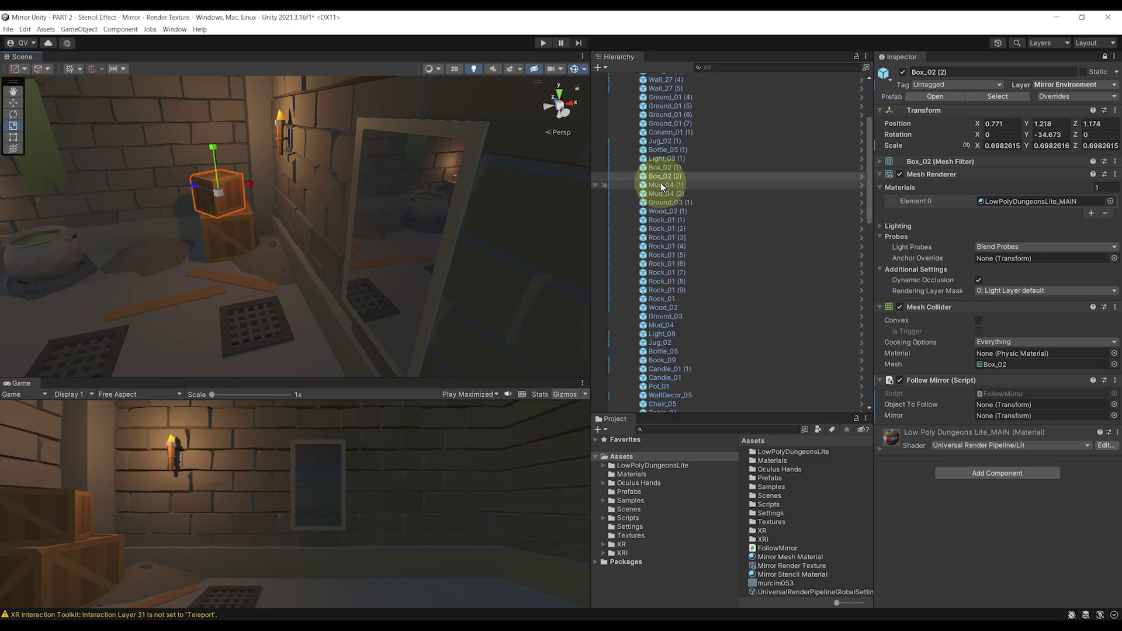
left_click_drag(659, 176, 1000, 411)
scroll(734, 327, "up", 9)
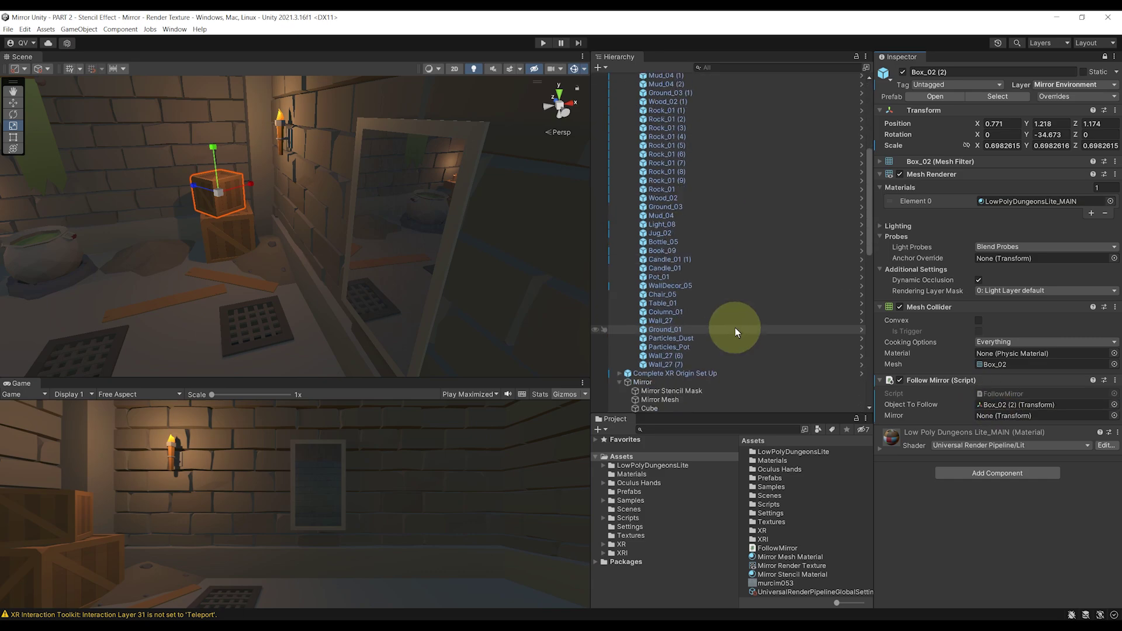
left_click_drag(641, 152, 985, 418)
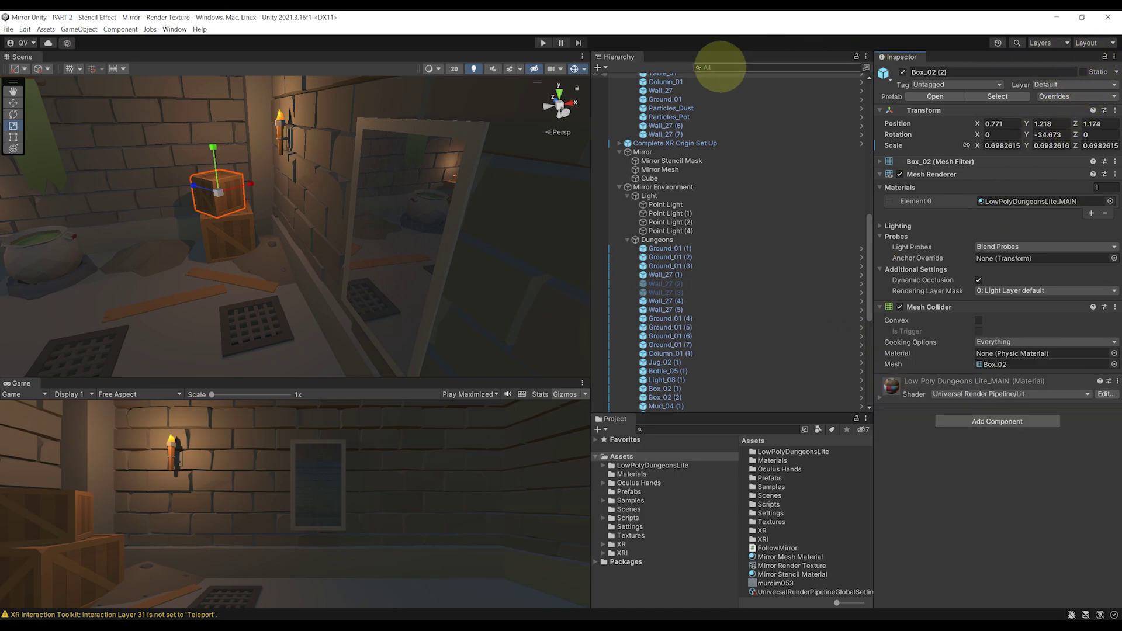
- Set the Game view's play behaviour to Play Focused and start play mode
right_click_drag(403, 247, 403, 247)
left_click(484, 395)
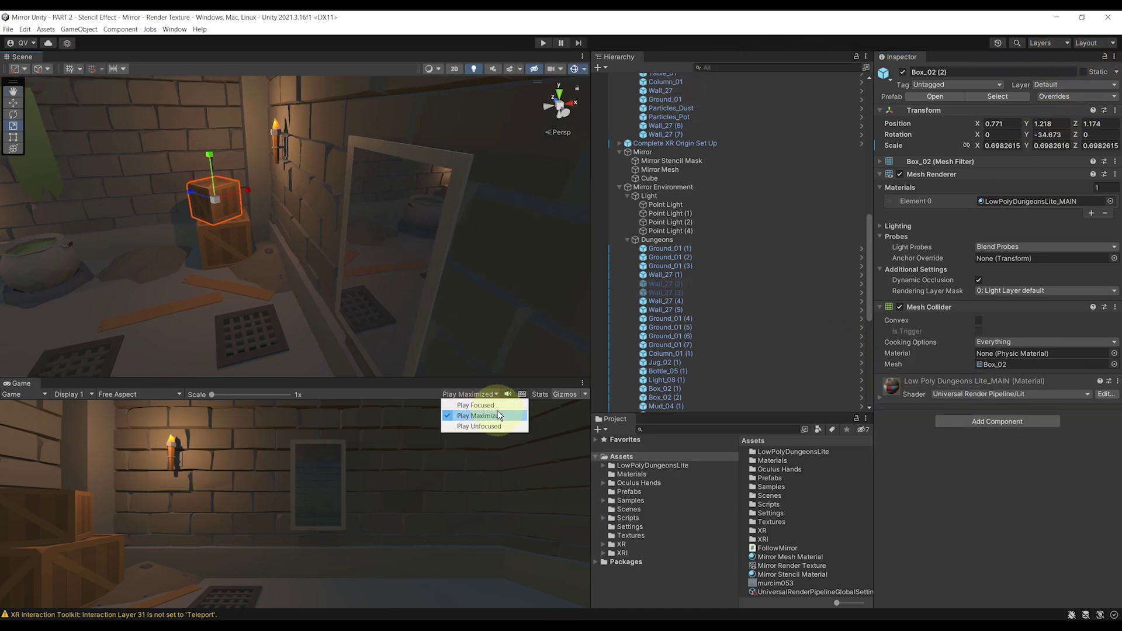
left_click(491, 403)
key("ctrl+p")
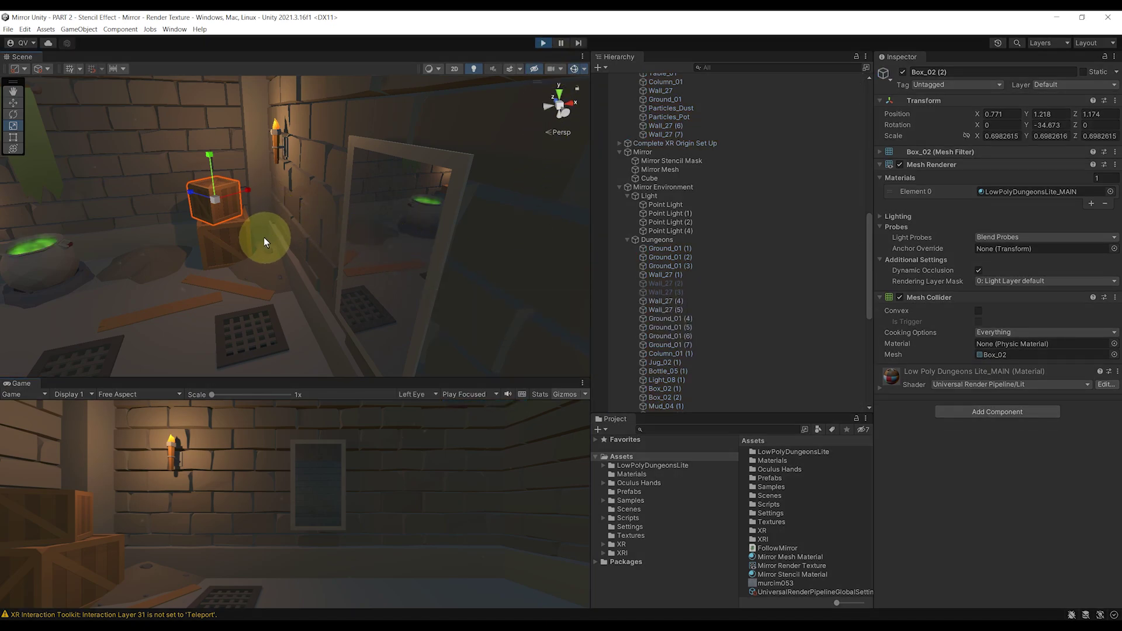
- Test the reflection by moving the original Box_02 (2) in front of the mirror and rotating it, and exit play mode
right_click_drag(264, 238, 271, 239)
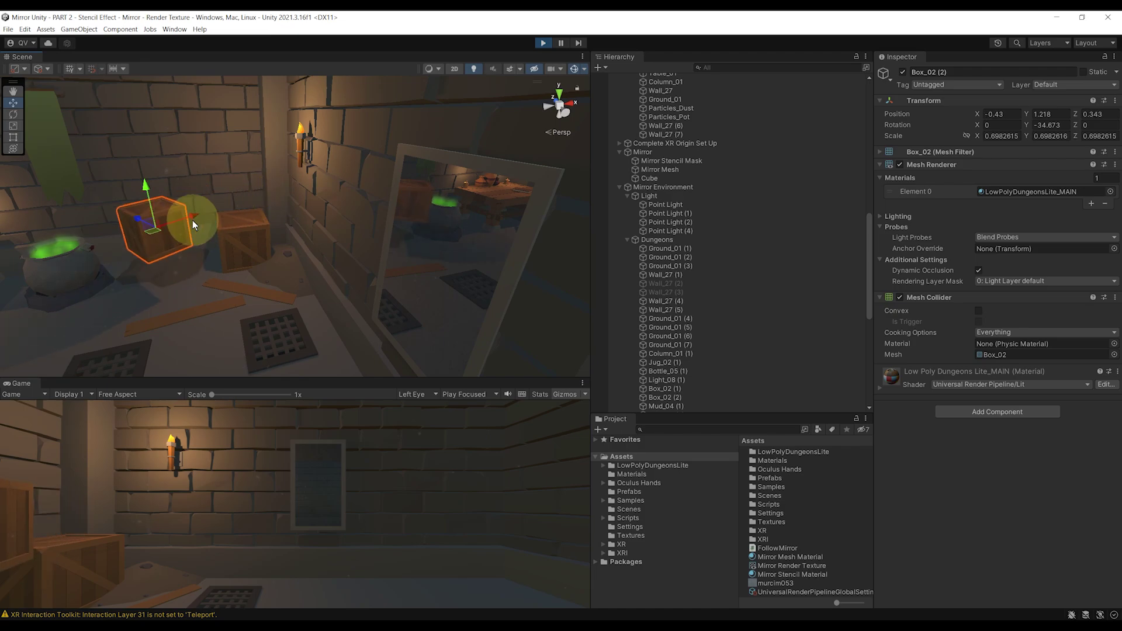
left_click_drag(148, 220, 274, 303)
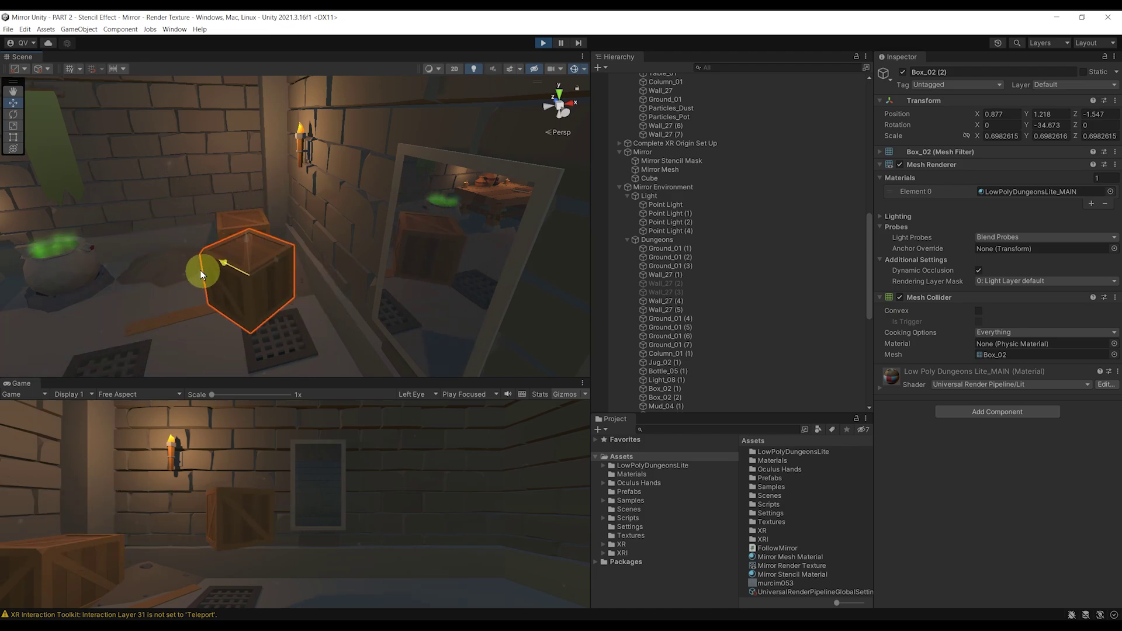
key("f")
scroll(246, 256, "up", 5)
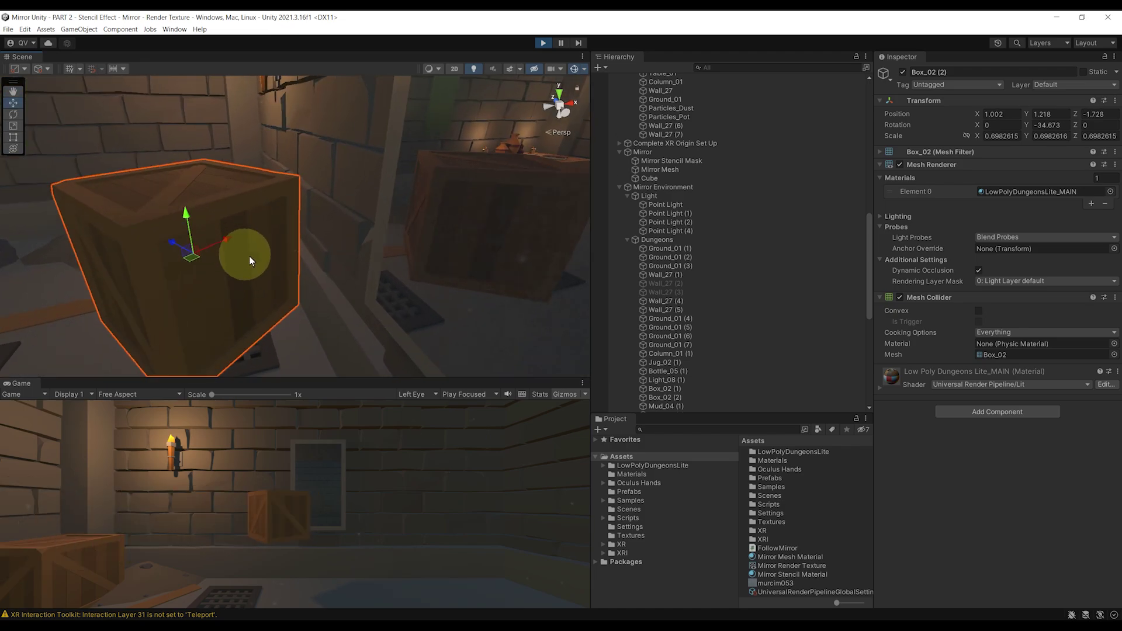
key("e")
left_click_drag(205, 221, 238, 247)
key("w")
key("w")
key("ctrl+p")
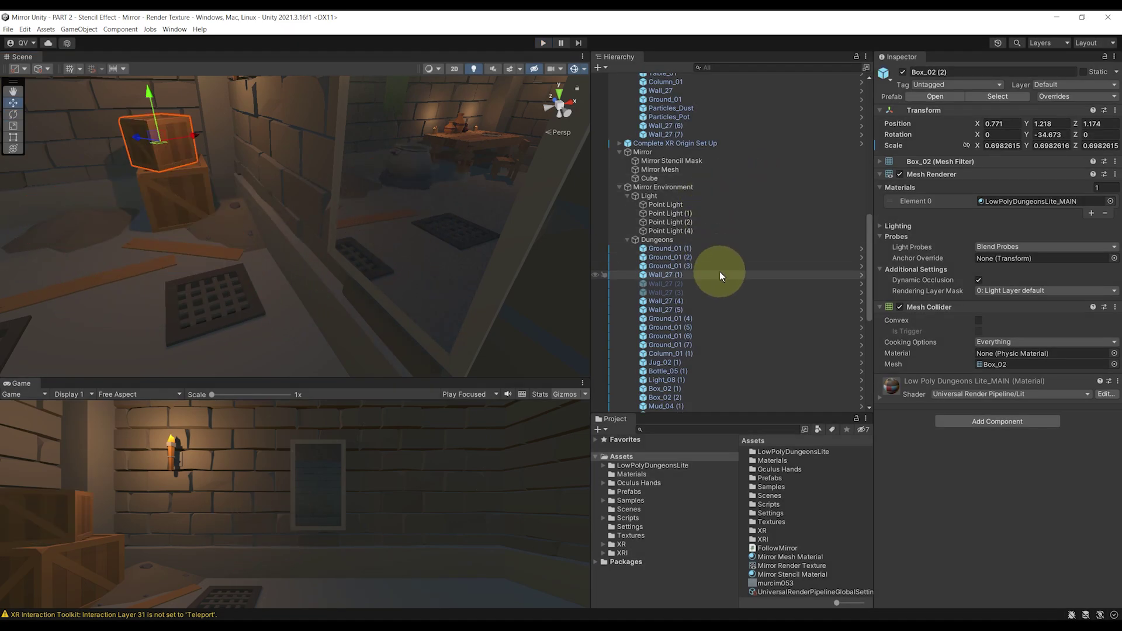
- Duplicate Complete XR Origin Set Up, rename the copy as Mirror XR Origin and save the scene
scroll(616, 189, "up", 5)
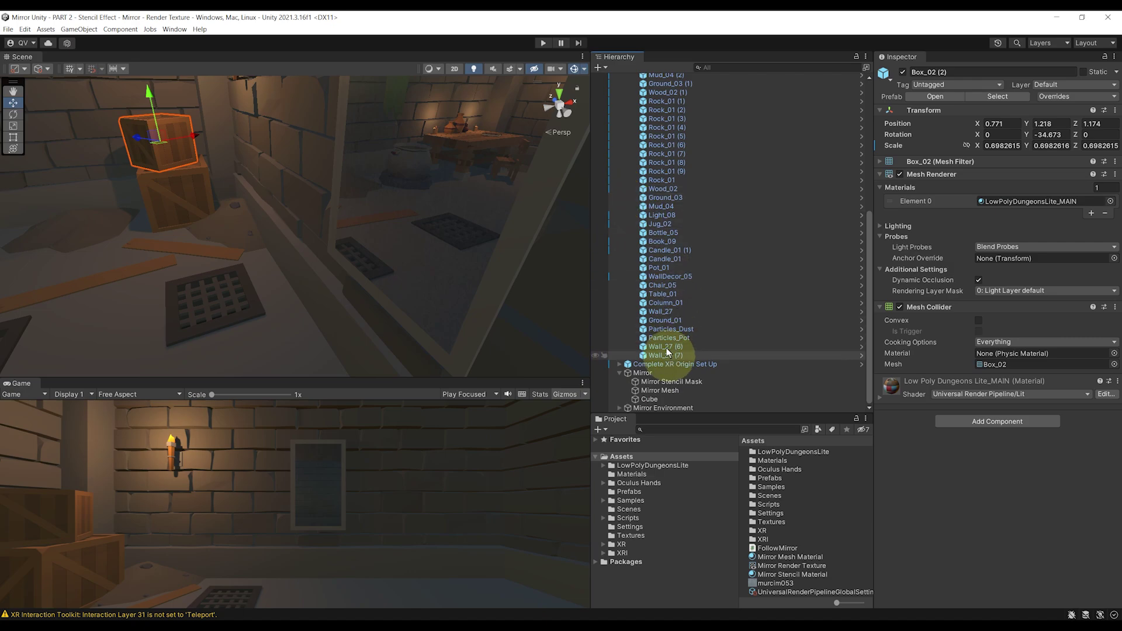
scroll(666, 349, "up", 10)
left_click(619, 86)
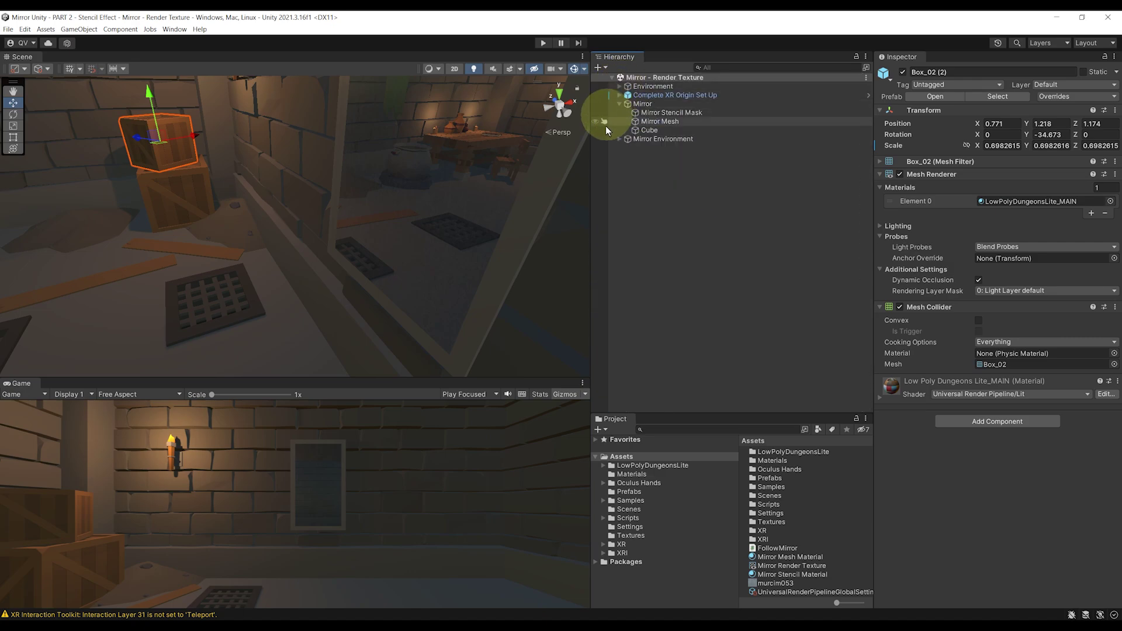
left_click(678, 96)
key("ctrl+d")
double_click(713, 148)
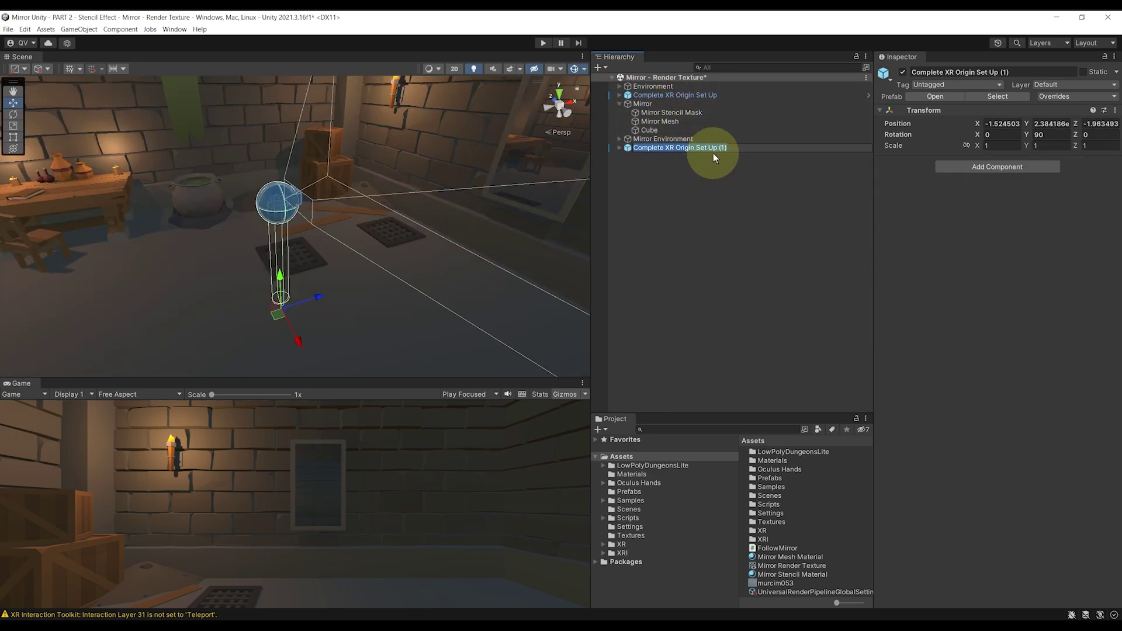
left_click(713, 148)
type("Mirror XR Origin")
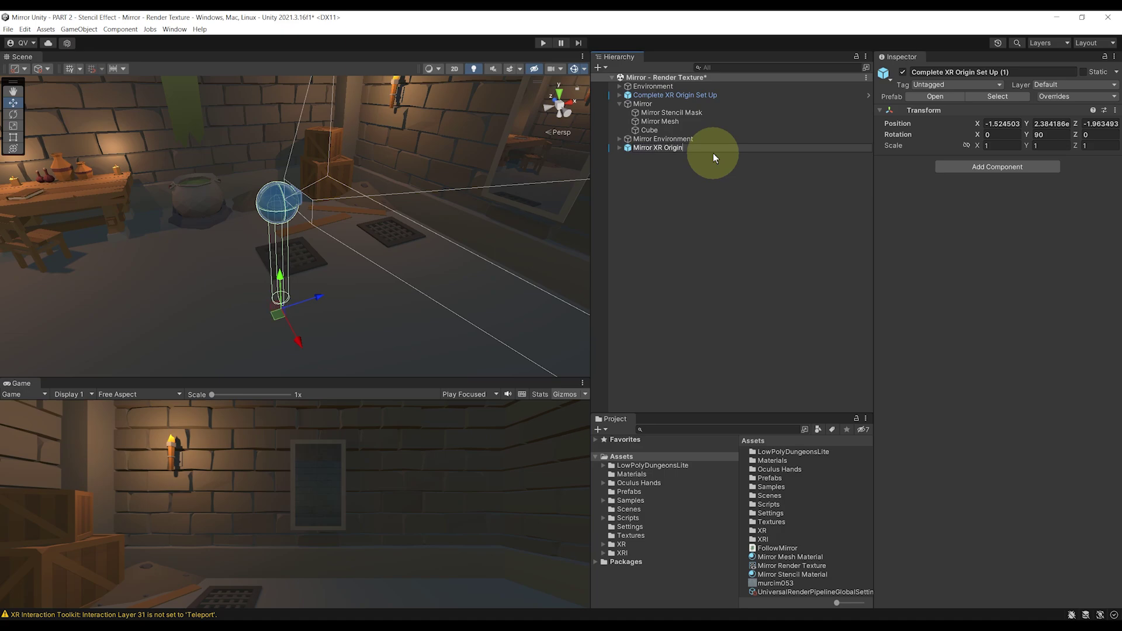
key("Return")
key("ctrl+s")
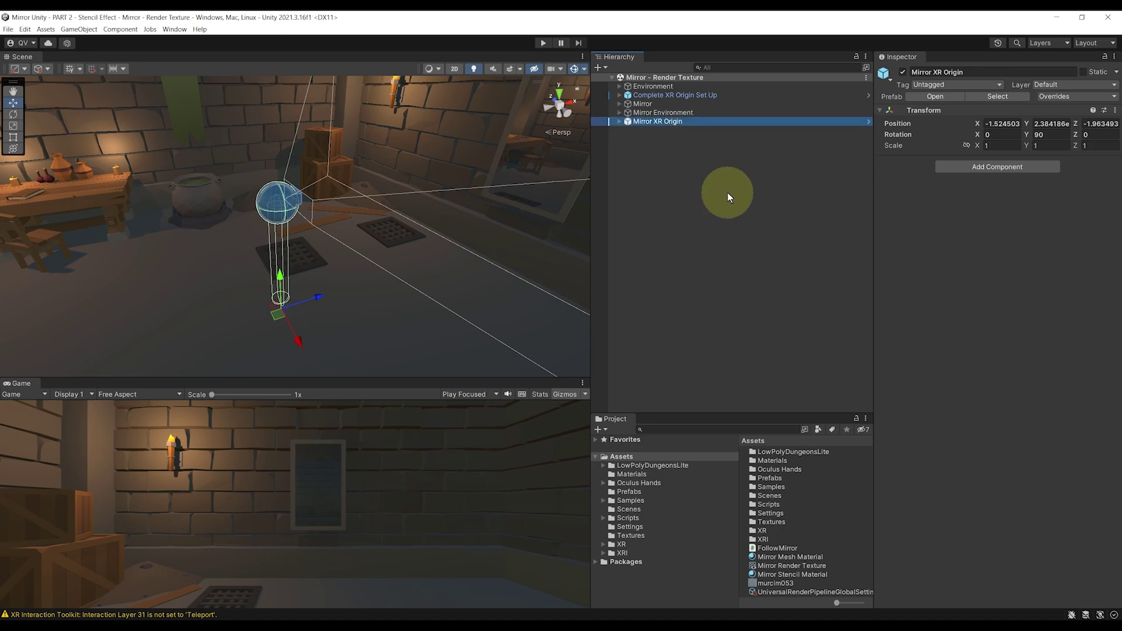
- Unpack the Mirror XR Origin prefab completely and delete its Input Action Manager, InteractionManager and EventSystem children
right_click(641, 121)
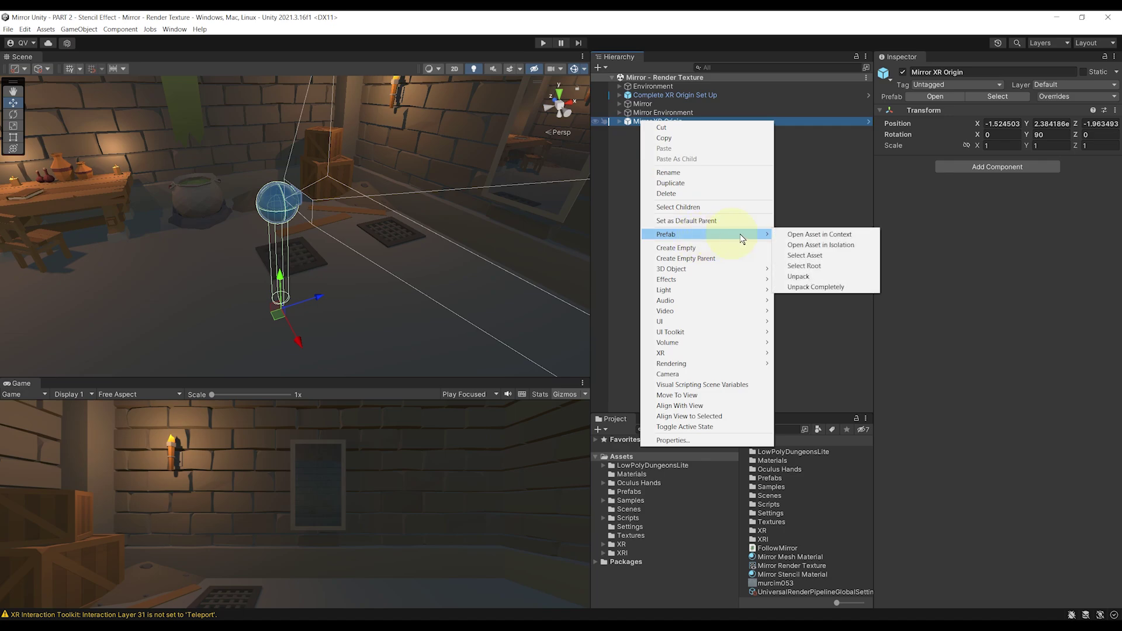
left_click(813, 286)
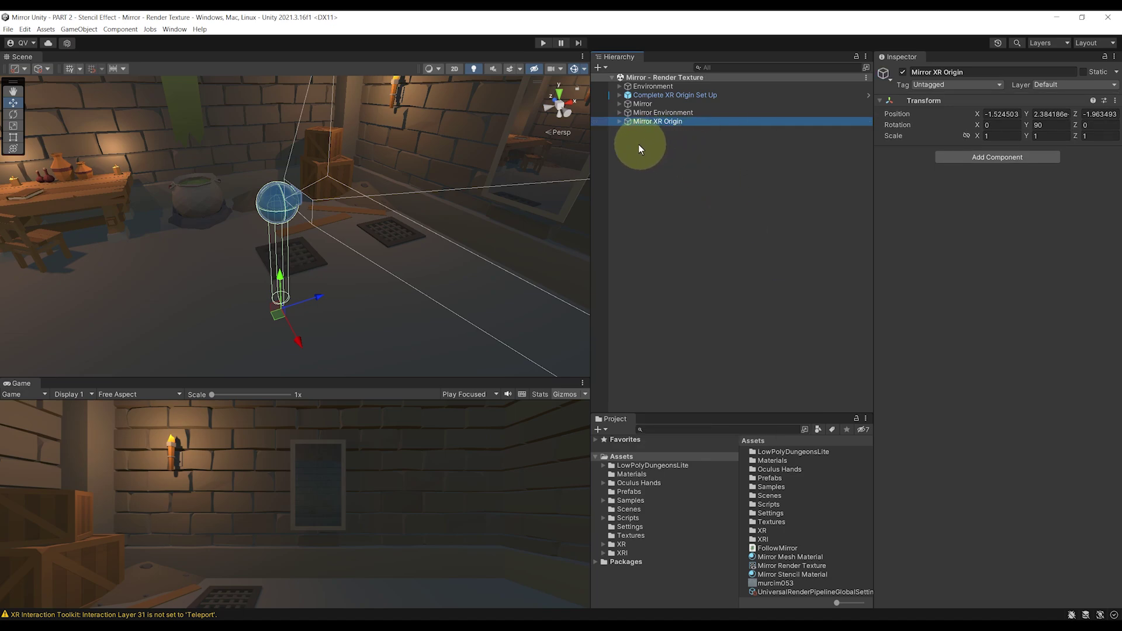
left_click(619, 121)
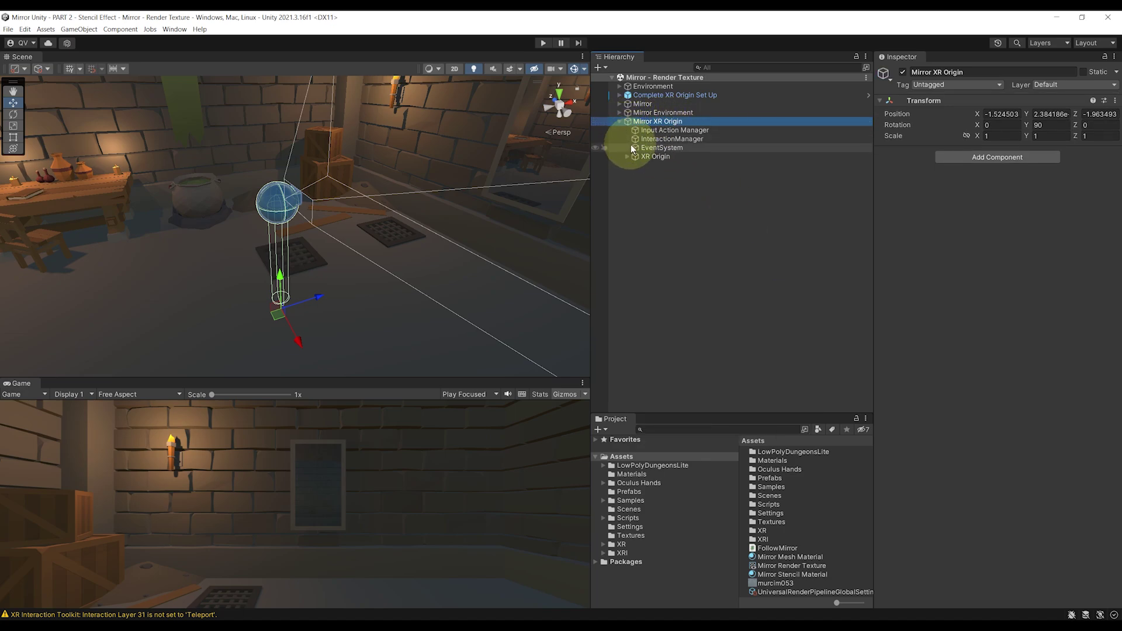
left_click(627, 156)
left_click(635, 166)
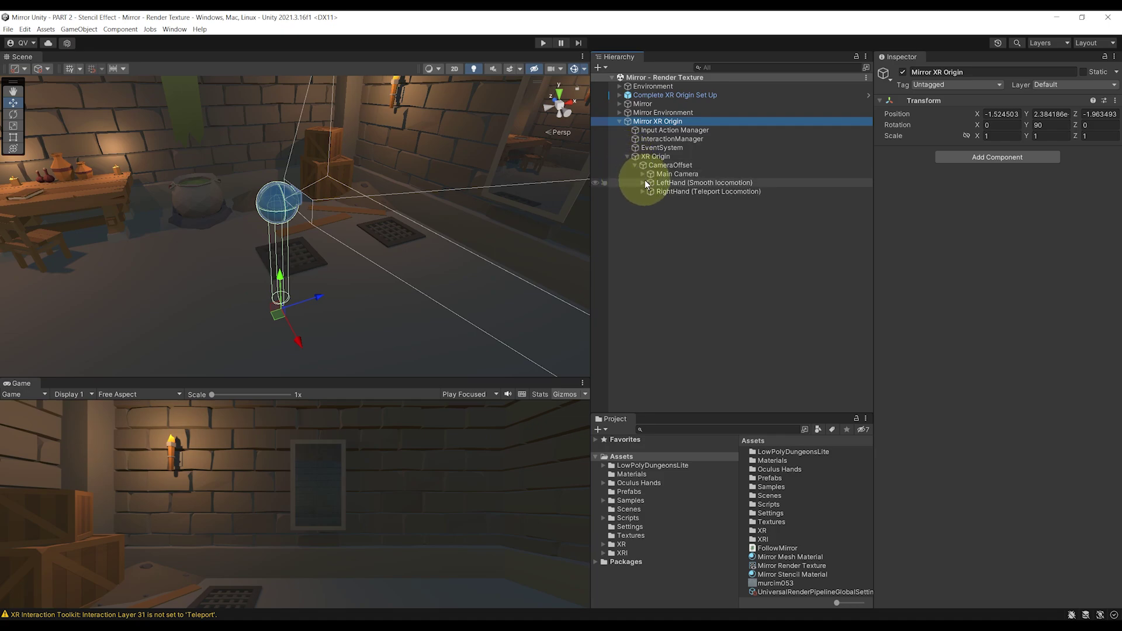
left_click_drag(666, 131, 659, 141)
key("Delete")
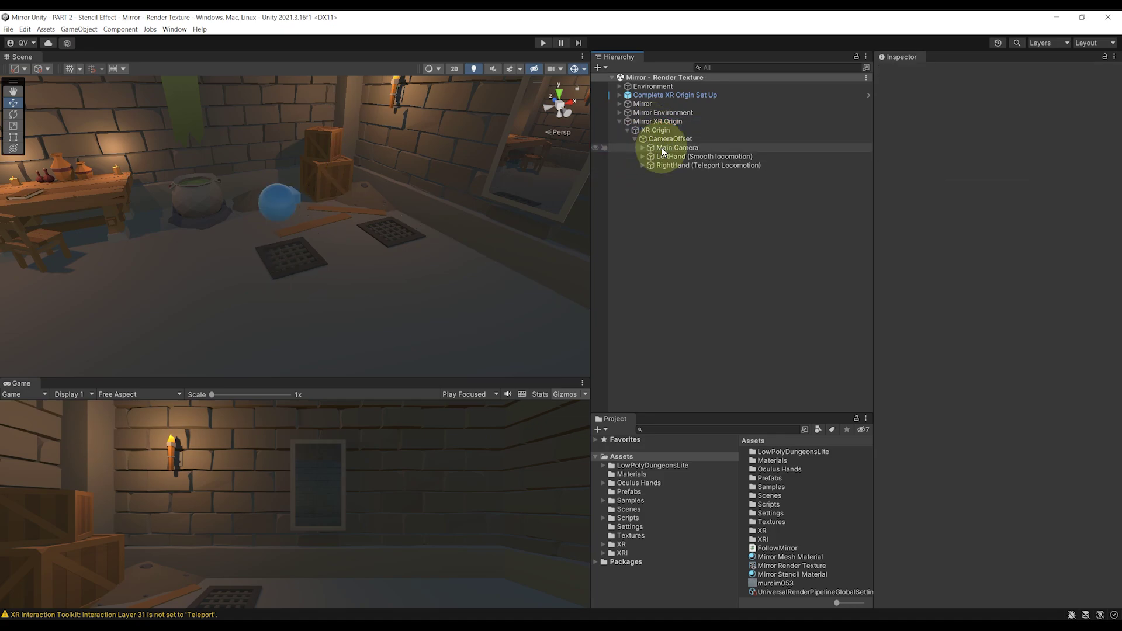
- Remove every component except the Transform from the XR Origin inside Mirror XR Origin, including its locomotion, teleportation, turn and move providers
left_click(655, 129)
right_click(935, 153)
left_click(962, 175)
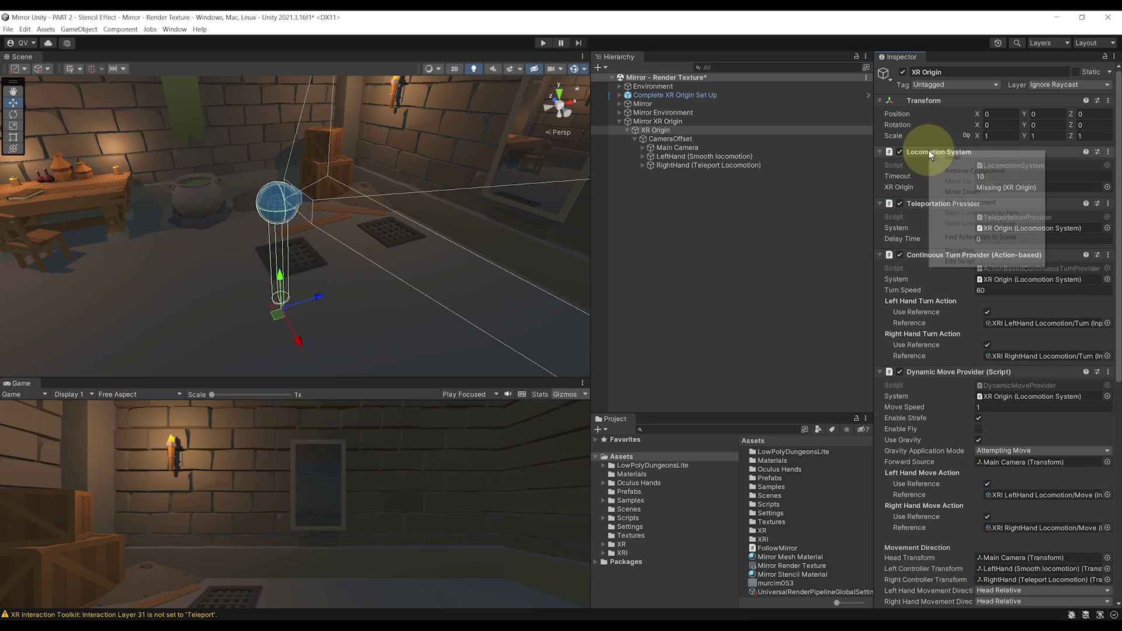
right_click(928, 150)
left_click(959, 173)
right_click(927, 150)
left_click(958, 173)
right_click(927, 152)
left_click(959, 173)
right_click(931, 155)
- Strip the duplicated Main Camera down to its Transform by removing its Tracked Pose Driver, Audio Listener, Flare Layer and camera components
left_click(677, 147)
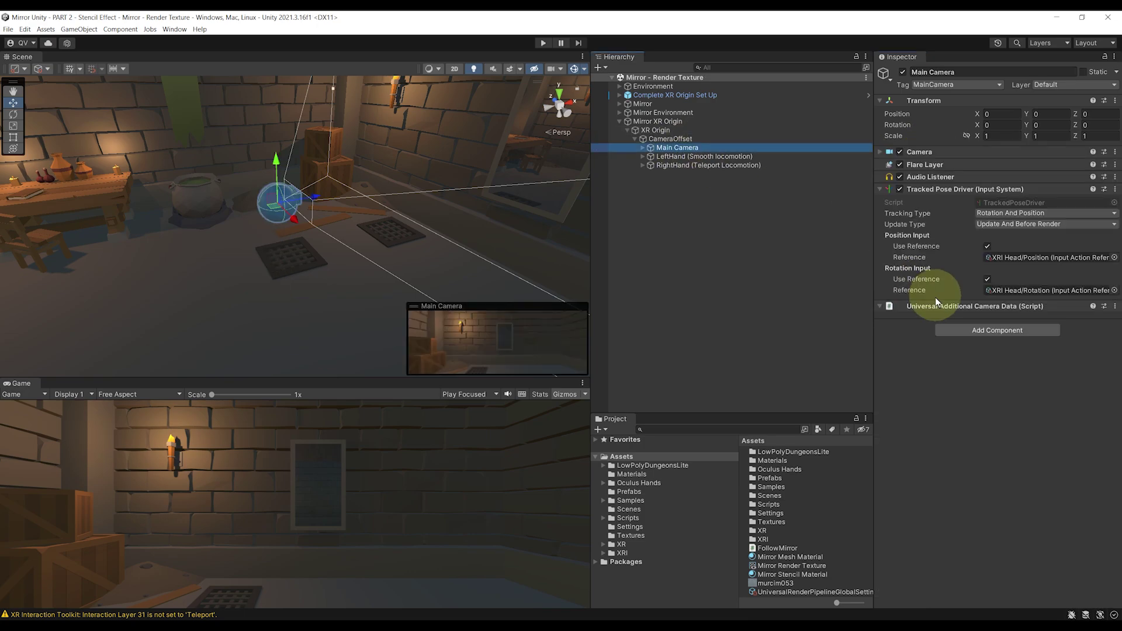
right_click(923, 183)
left_click(959, 205)
right_click(922, 162)
left_click(959, 175)
right_click(923, 151)
- Remove all components except the Transform from both LeftHand and RightHand under Mirror XR Origin, including Grab Move Provider, and save the scene
left_click(643, 156)
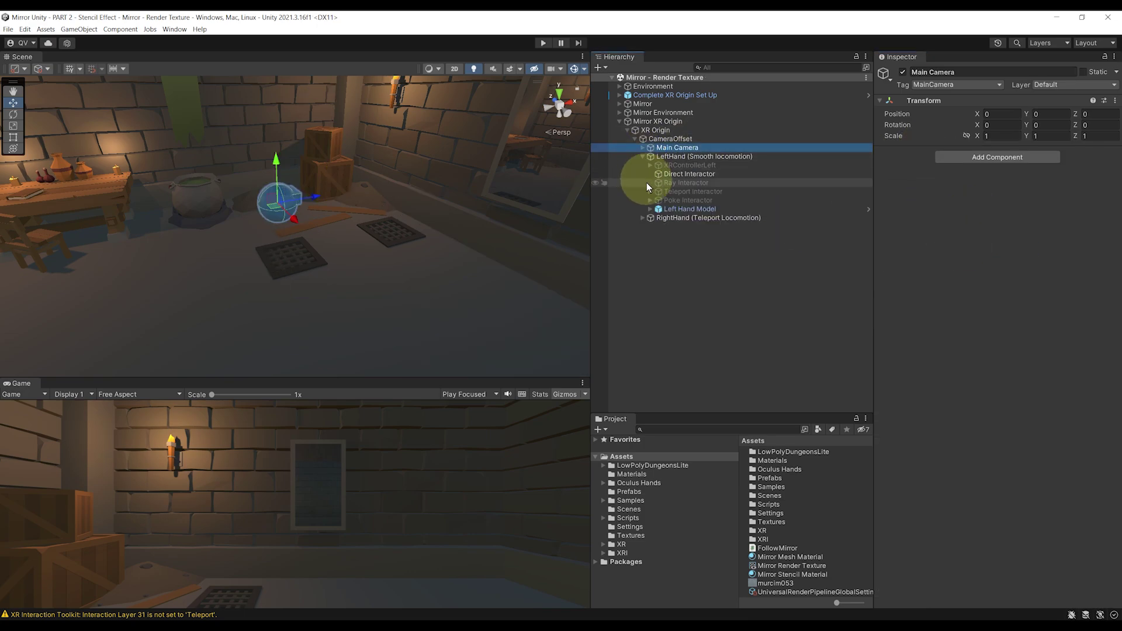
left_click(680, 157)
left_click(709, 217, "ctrl")
scroll(973, 325, "down", 10)
right_click(929, 484)
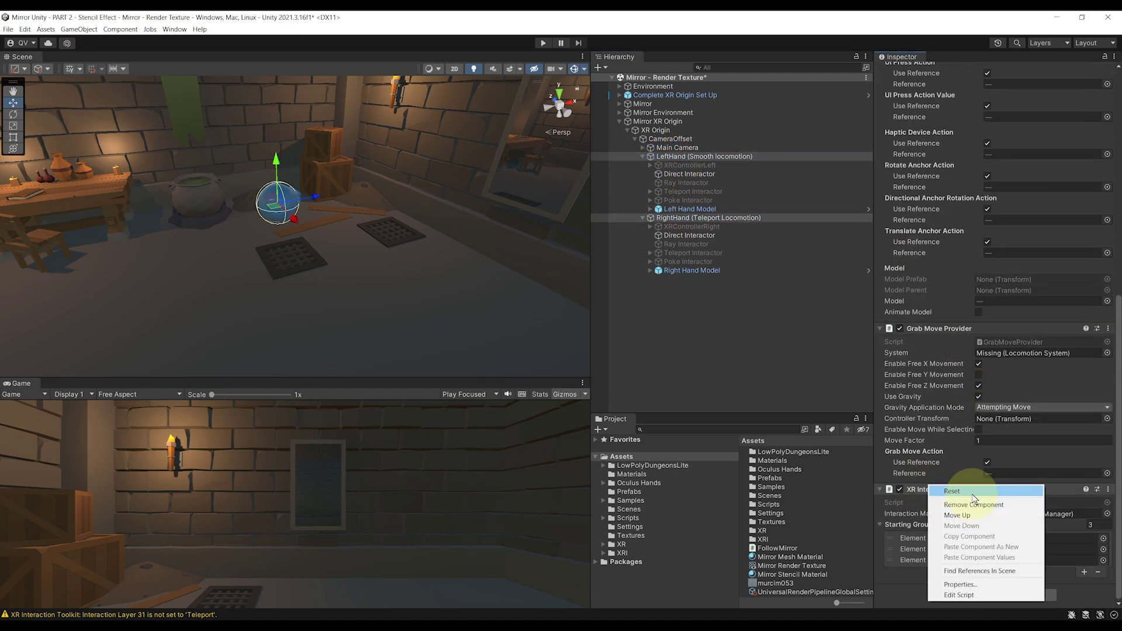
left_click(984, 504)
right_click(939, 429)
left_click(984, 450)
right_click(935, 149)
left_click(953, 170)
key("ctrl+s")
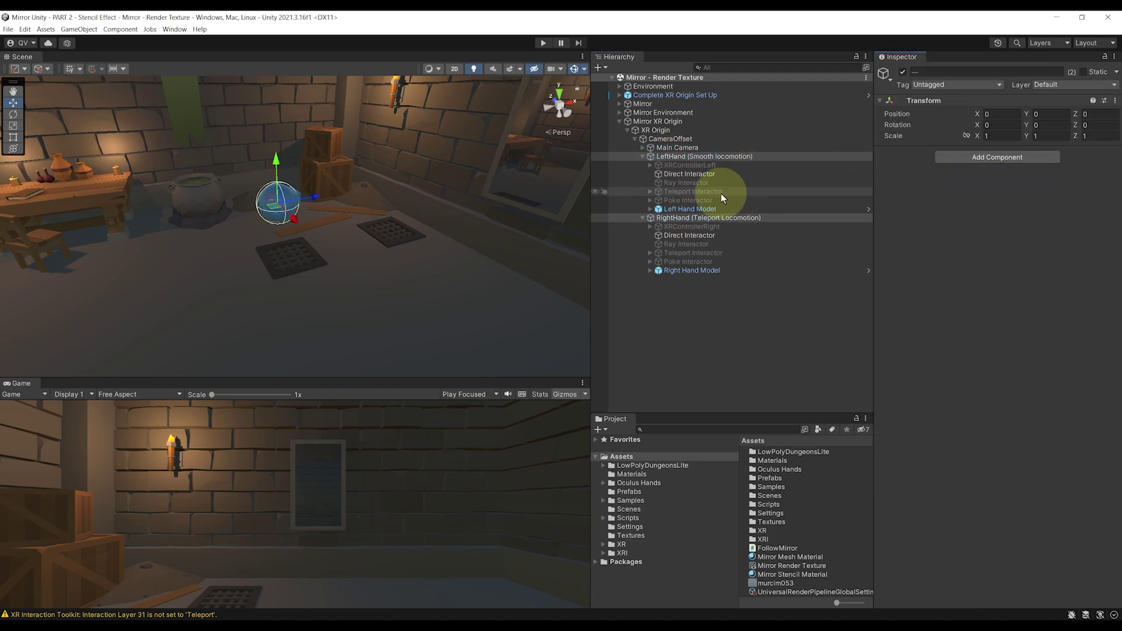
- Delete the Direct, Ray, Teleport and Poke Interactor children from both mirrored hands and save the scene
left_click(693, 174)
left_click(696, 199, "shift")
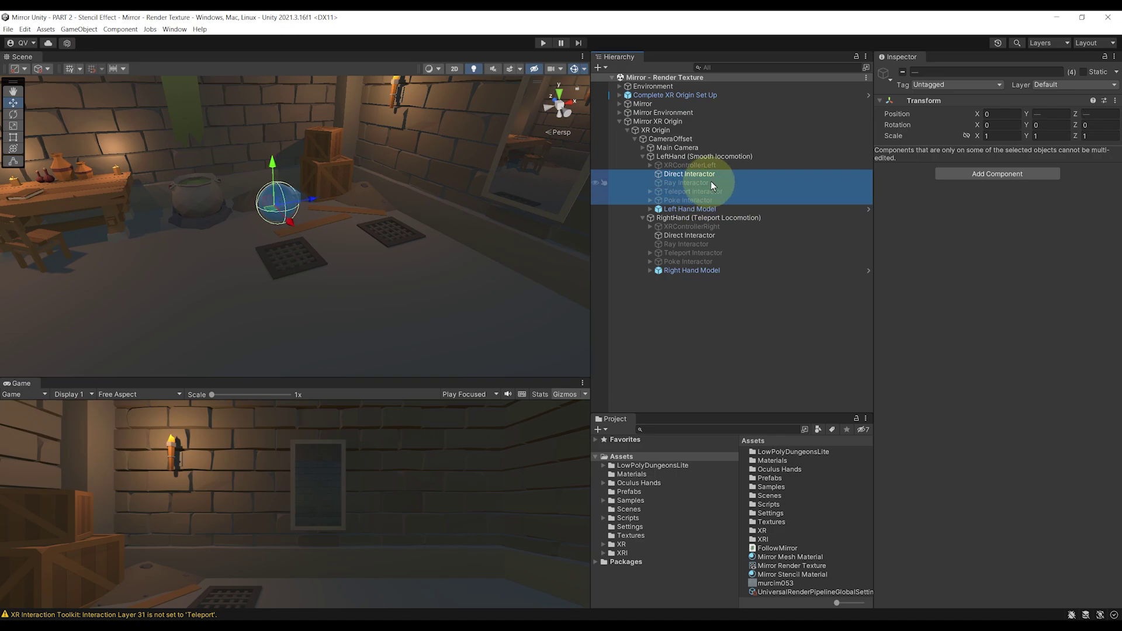
key("Delete")
left_click(693, 199)
left_click(689, 217, "shift")
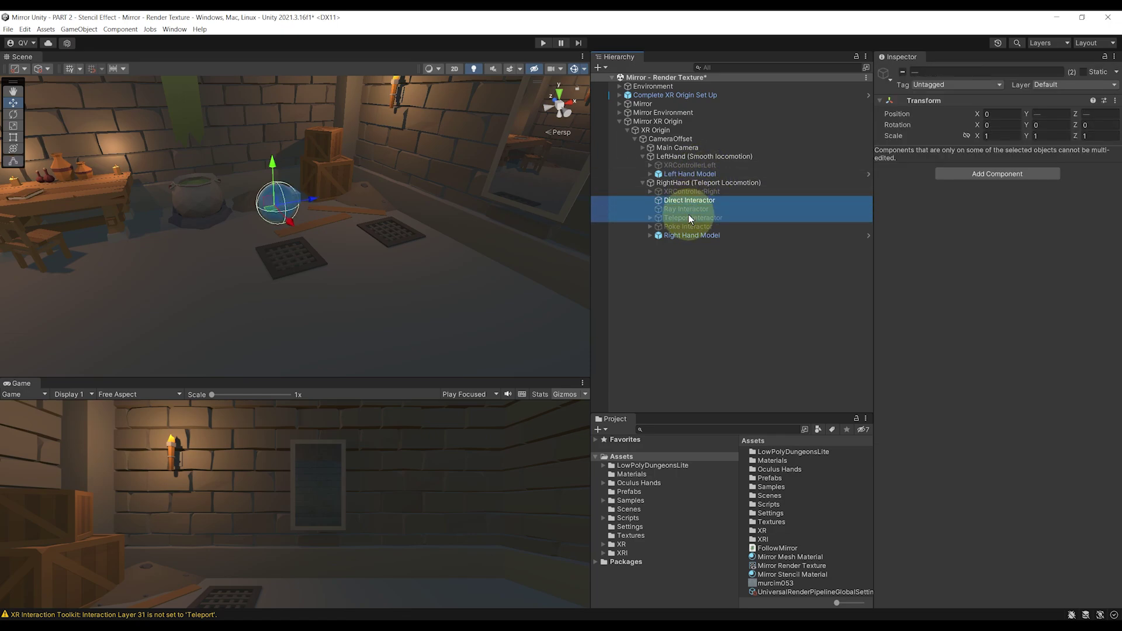
key("Delete")
key("ctrl+s")
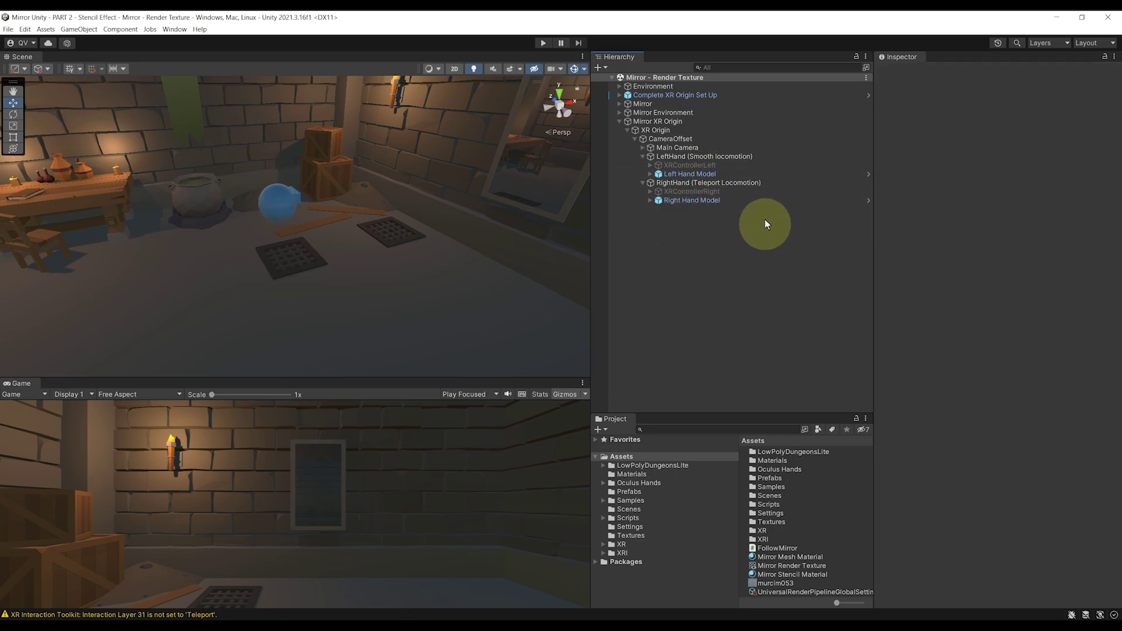
- Review the remaining components on XR Origin, both hands and their hand models inside Mirror XR Origin
left_click(655, 123)
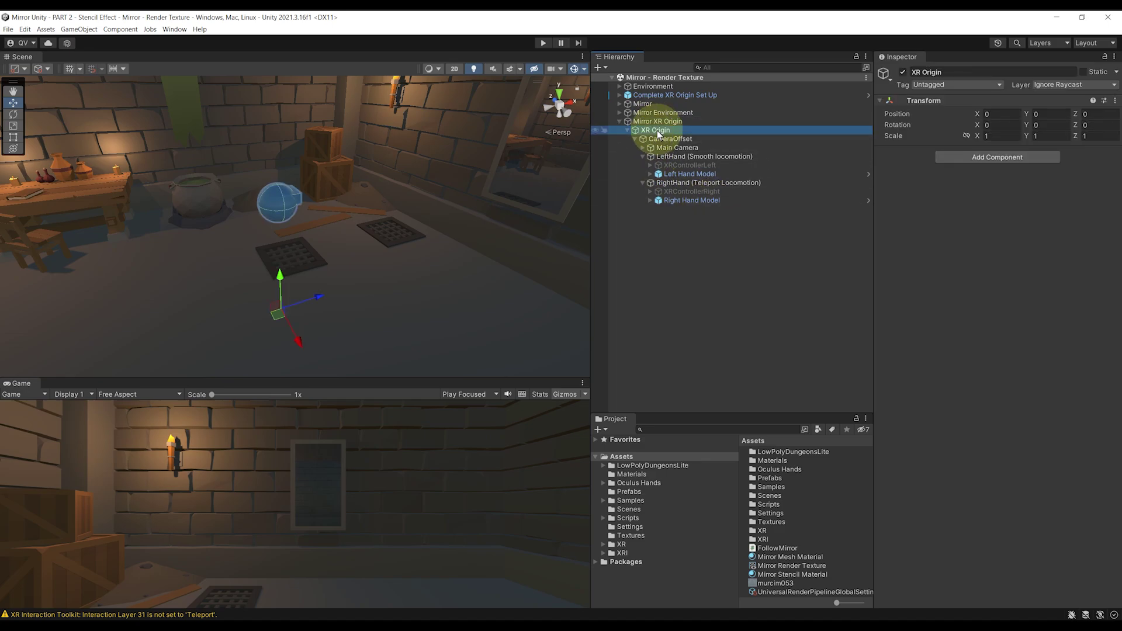
left_click(676, 157)
left_click(679, 166)
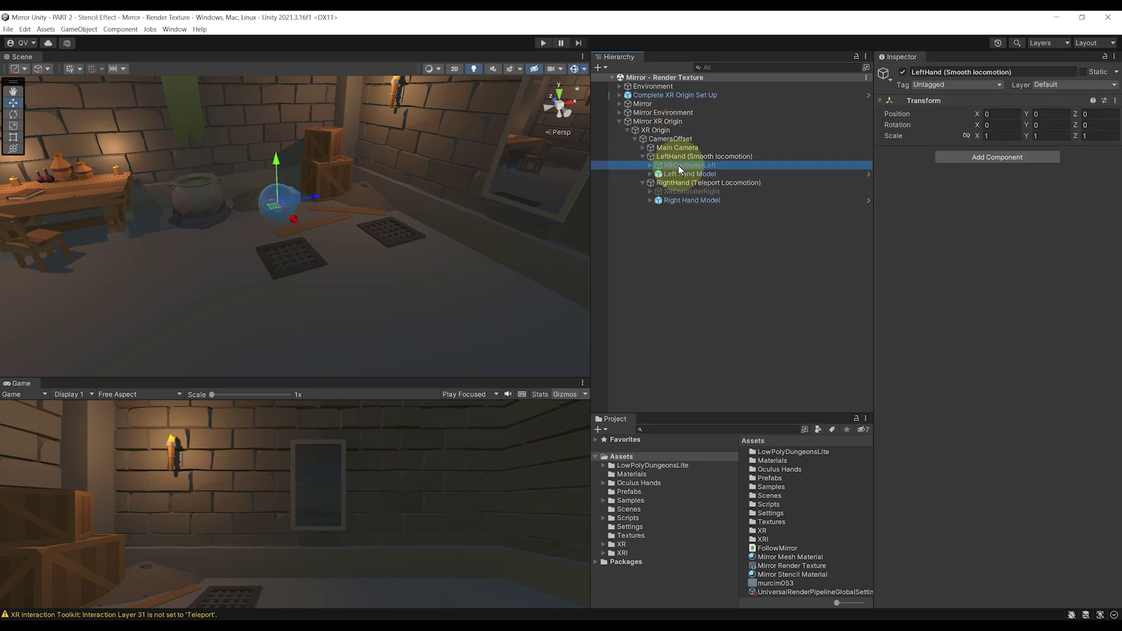
left_click(679, 173)
left_click(682, 184)
left_click(684, 191)
left_click(684, 201)
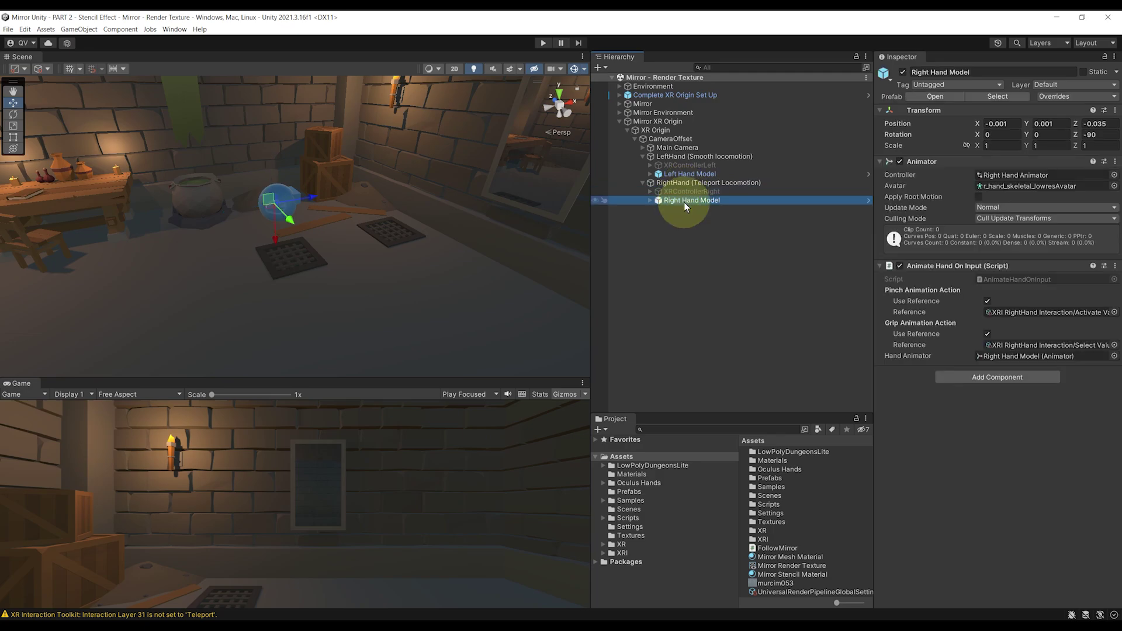
left_click(661, 254)
- Make Mirror XR Origin a child of Mirror and set Mirror's Z scale to -1 to flip it
left_click(620, 121)
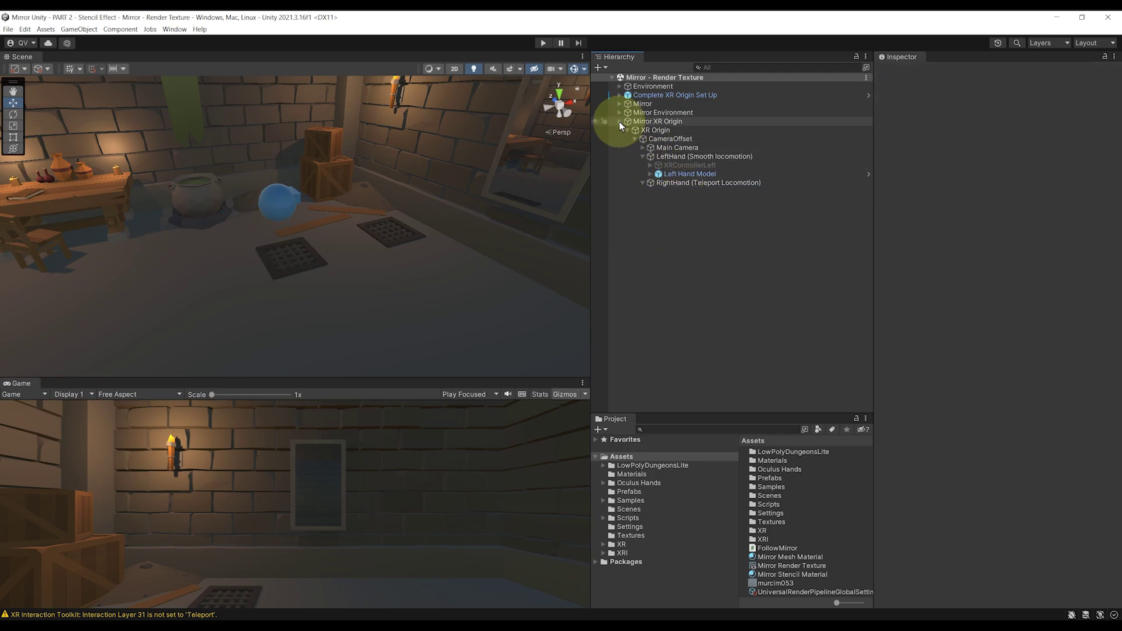
middle_click_drag(567, 146, 464, 177)
right_click_drag(464, 177, 508, 172)
left_click_drag(650, 122, 652, 104)
left_click(652, 104)
left_click(1086, 136)
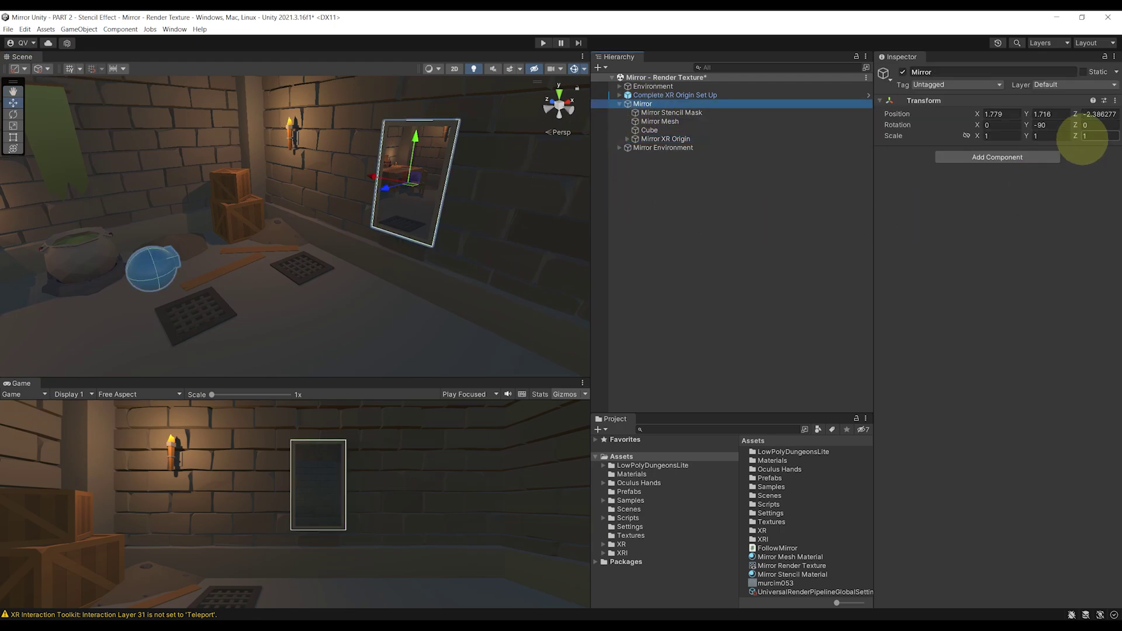
type("-1")
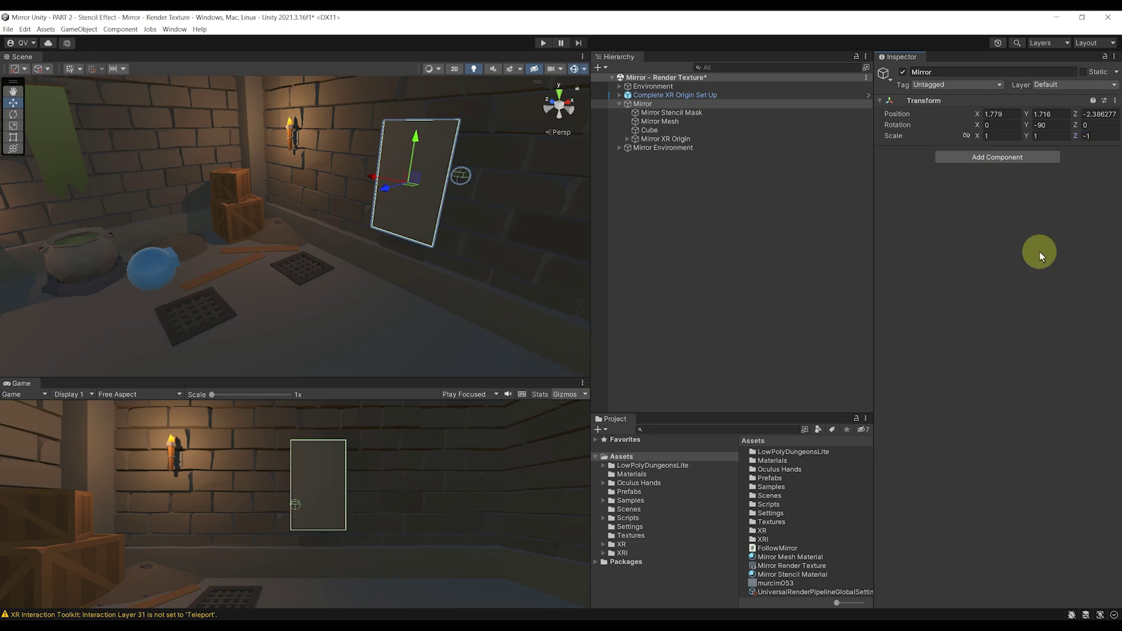
middle_click_drag(464, 256, 380, 310)
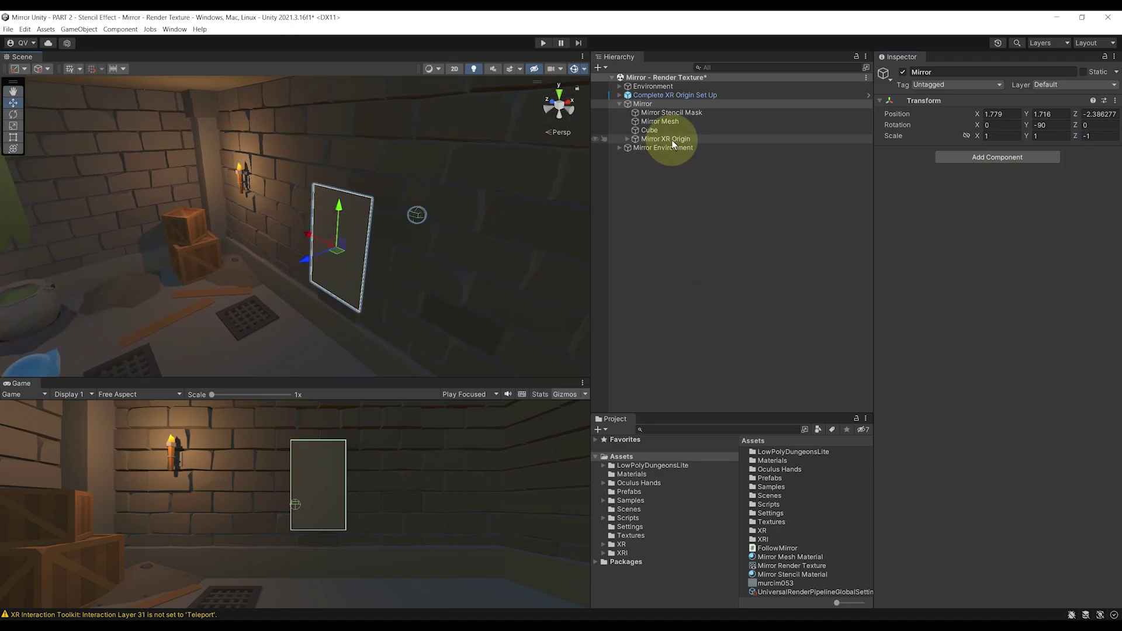
- Move Mirror XR Origin back to the scene root, set Mirror's Z scale to 1 and save the scene
left_click_drag(672, 139, 675, 188)
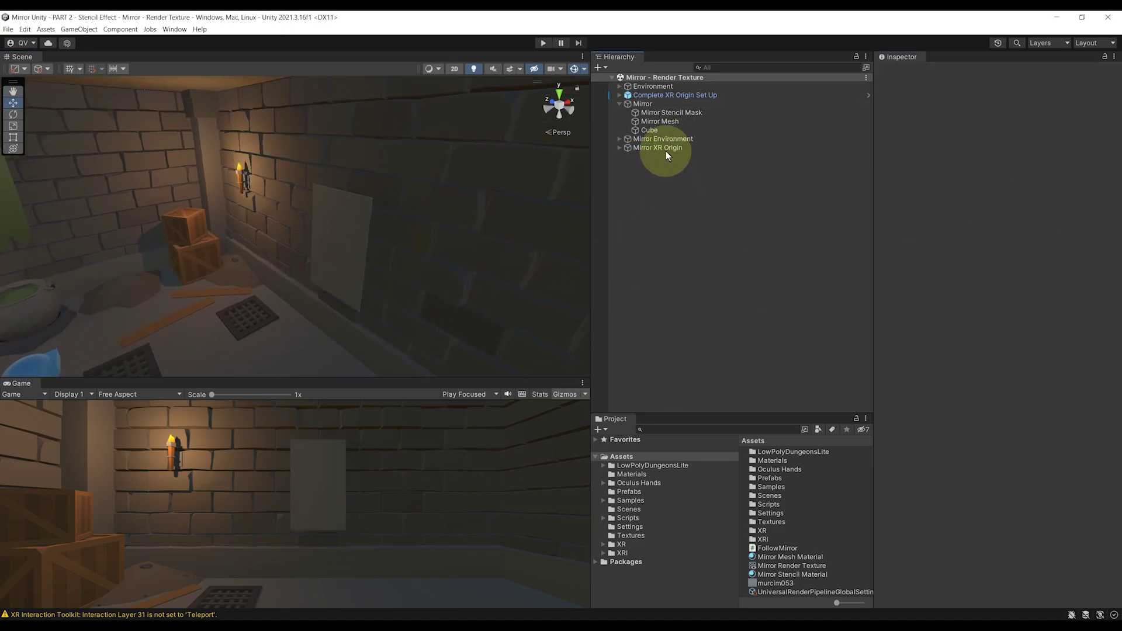
left_click(650, 104)
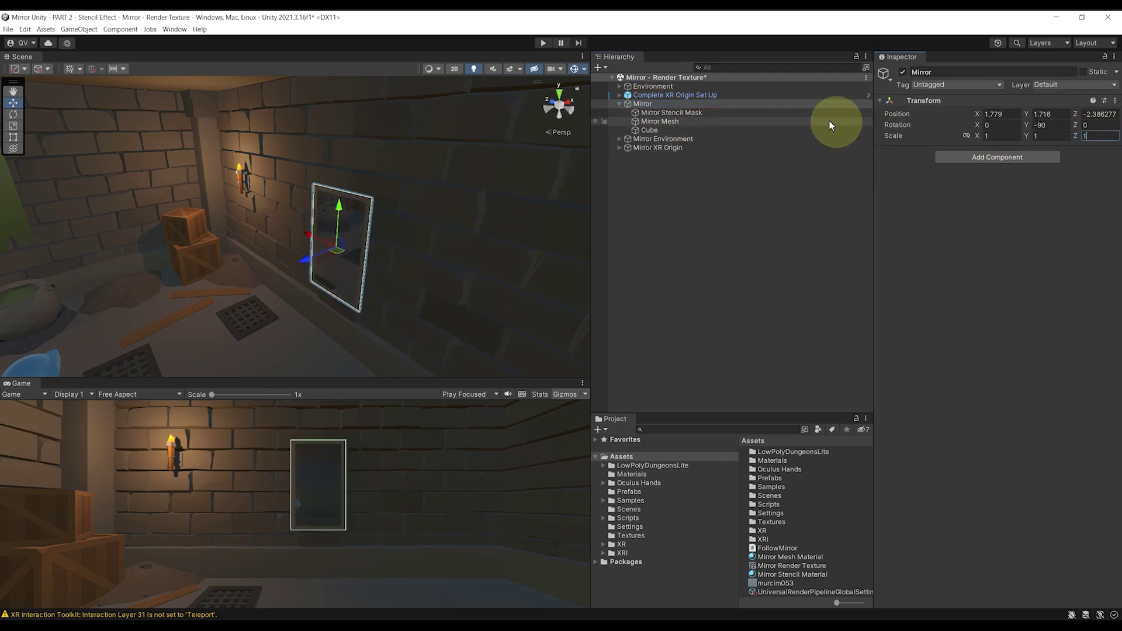
left_click_drag(506, 244, 399, 264, "alt")
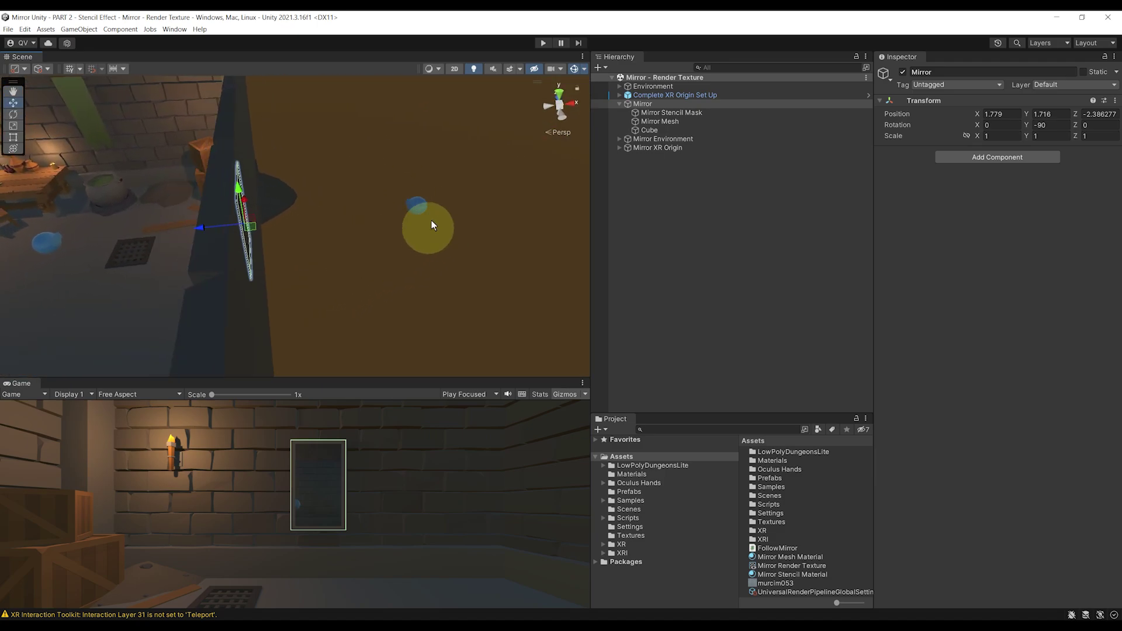
middle_click_drag(431, 219, 326, 258)
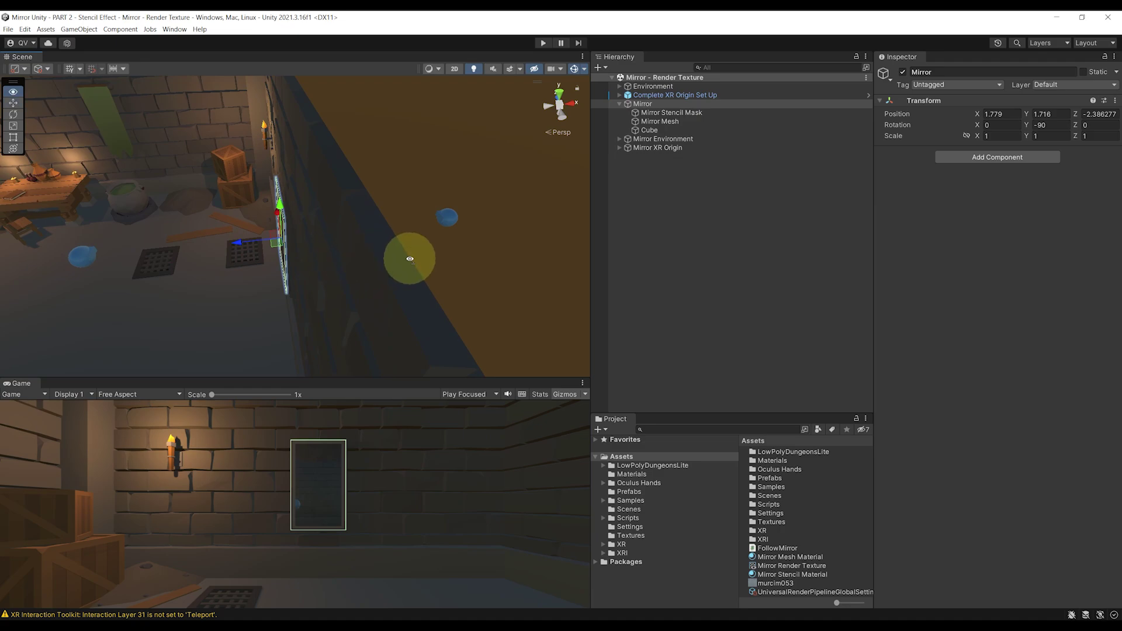
left_click_drag(410, 259, 433, 296, "alt")
key("f")
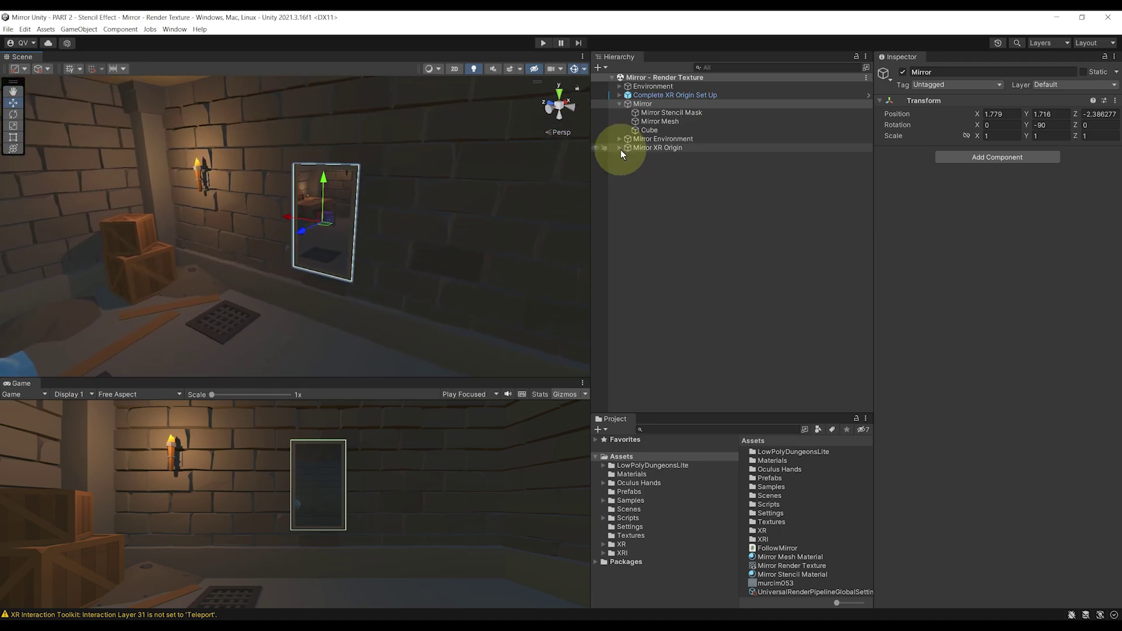
- Add the Follow Mirror script to the mirrored XR Origin, Main Camera, LeftHand and RightHand together, assigning Mirror as their Mirror reference
left_click(619, 147, "alt")
left_click(638, 157)
left_click(673, 173, "ctrl")
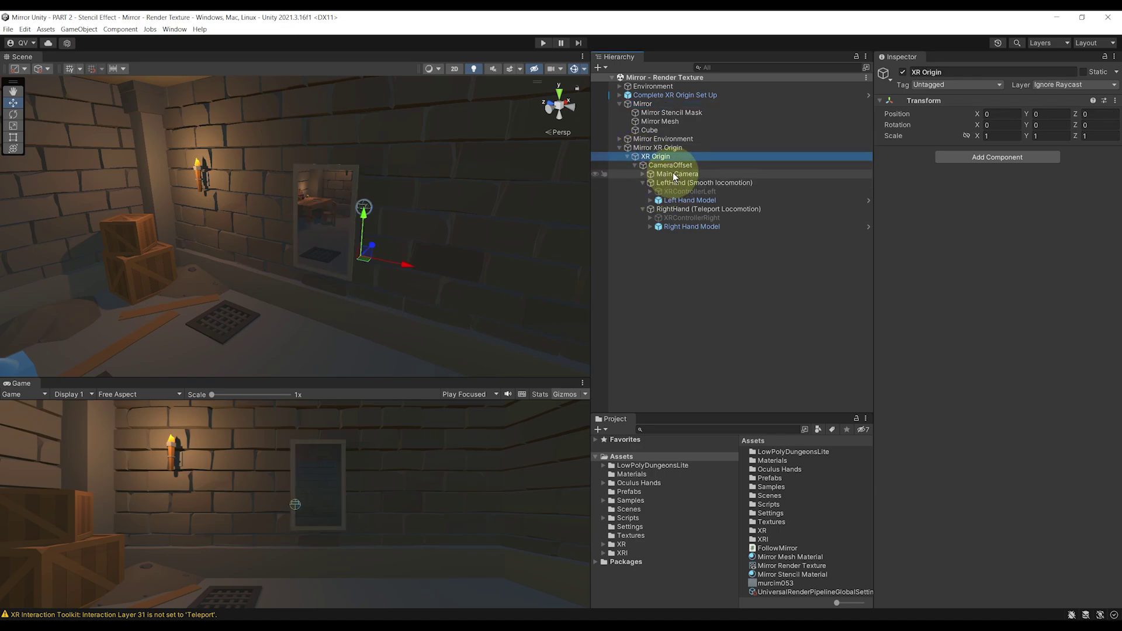
left_click(675, 182, "ctrl")
left_click(671, 208, "ctrl")
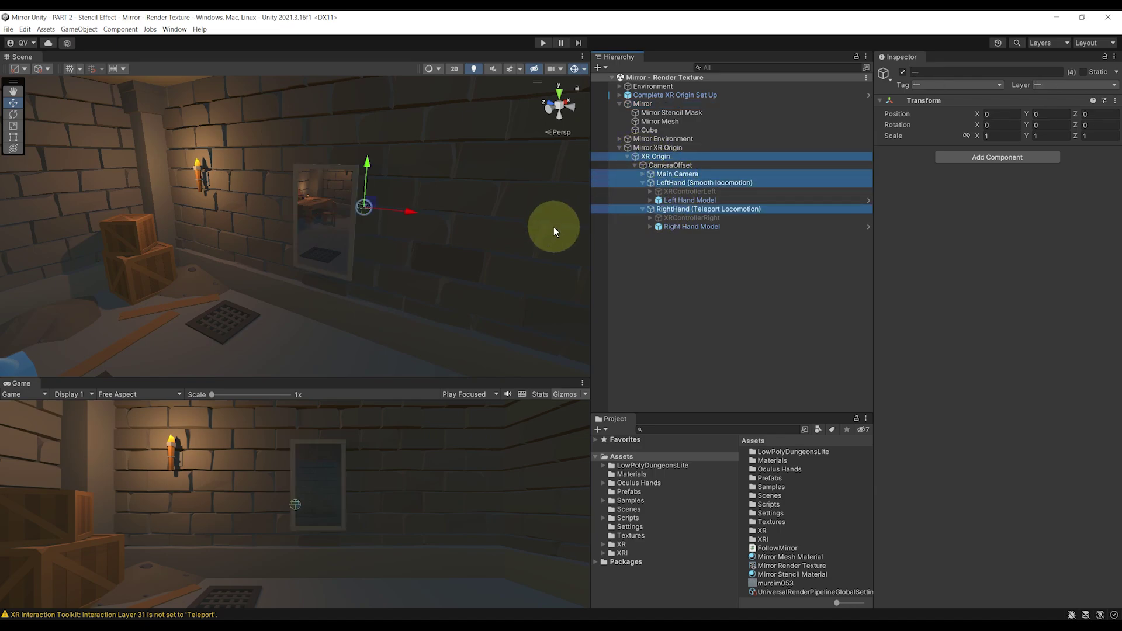
left_click(987, 158)
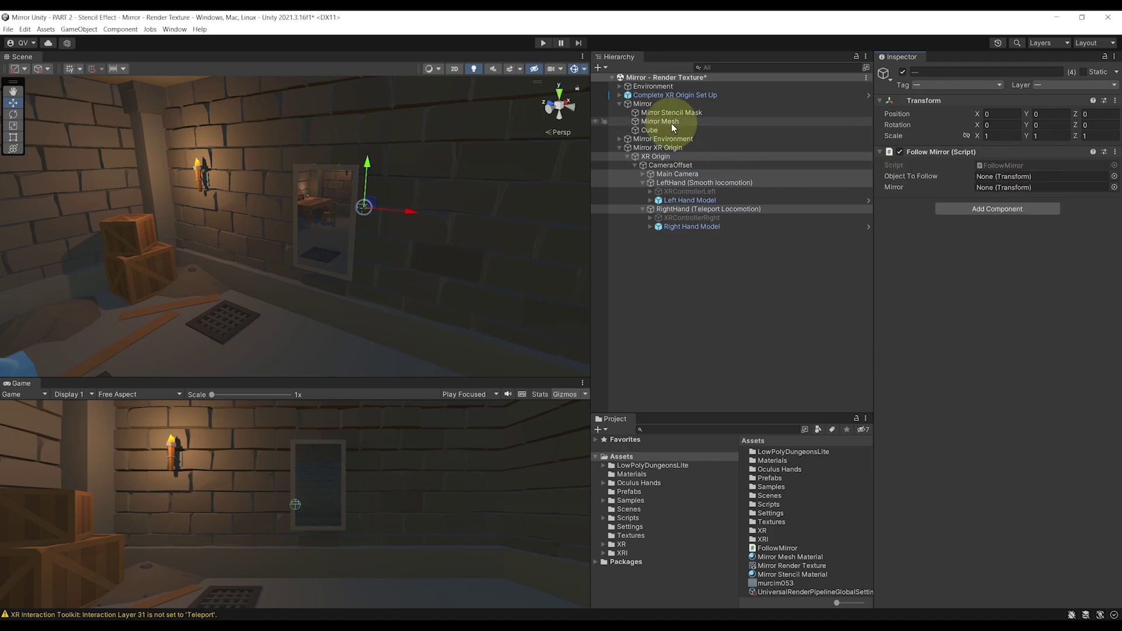
left_click_drag(645, 104, 975, 181)
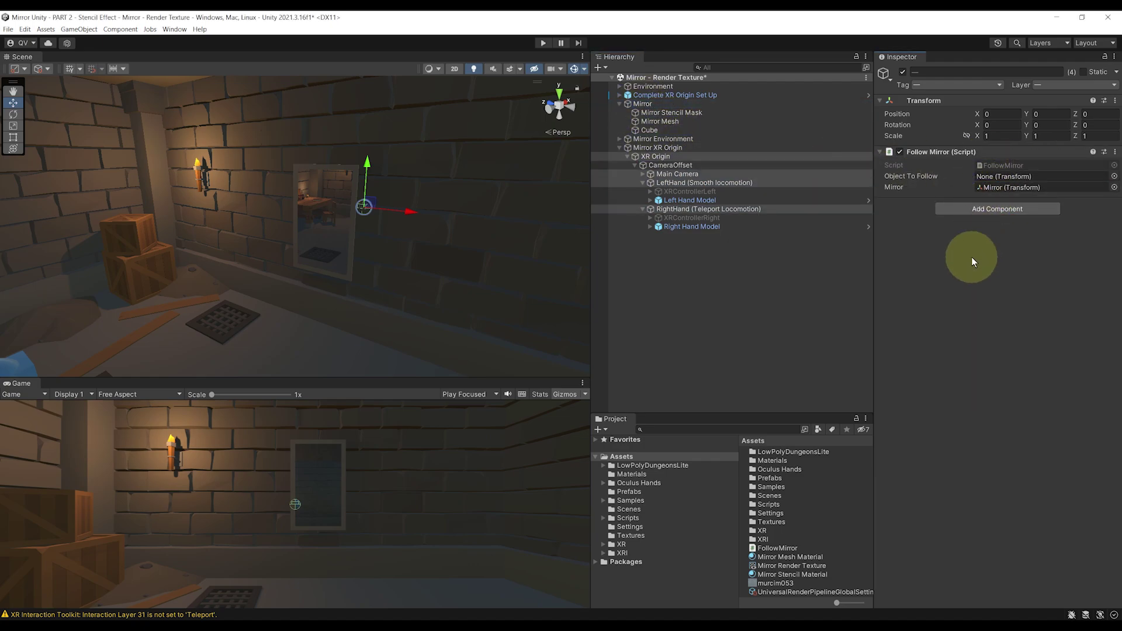
- Set Object To Follow on the mirrored XR Origin, Main Camera, LeftHand and RightHand to their Complete XR Origin Set Up counterparts; save the scene
left_click(655, 156)
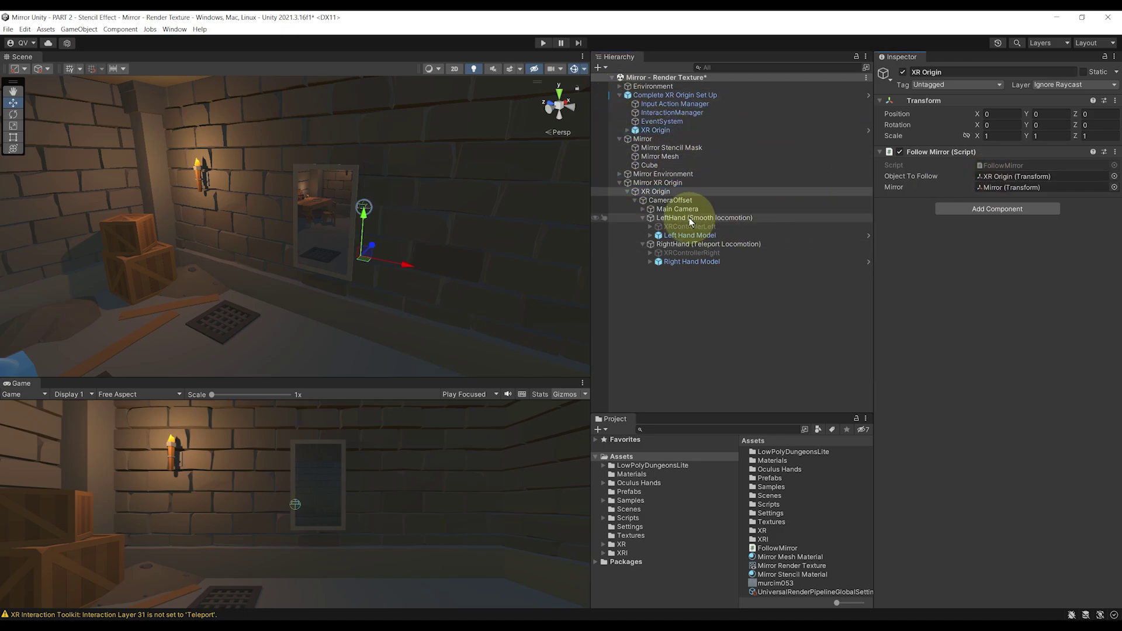
left_click(629, 131)
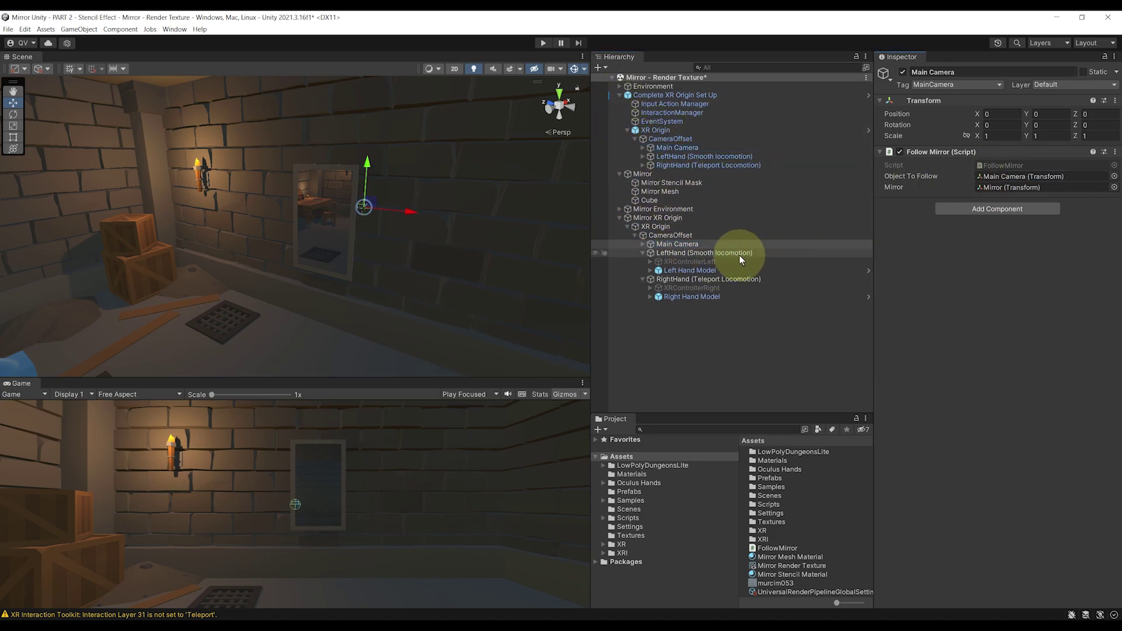
left_click_drag(740, 261, 967, 183)
left_click_drag(694, 280, 900, 179)
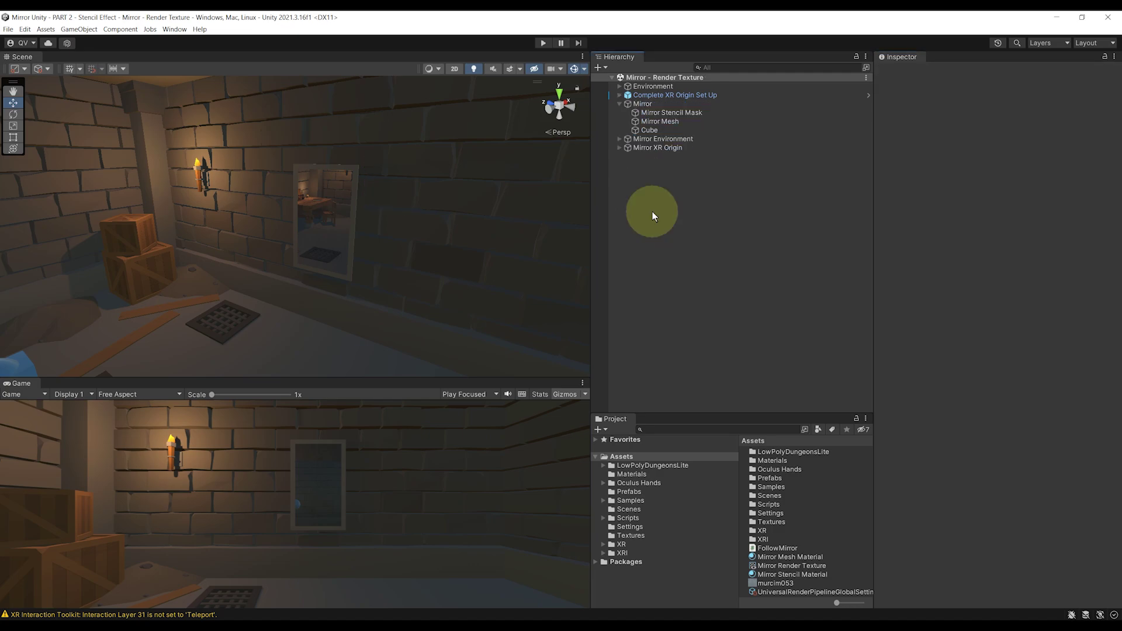
middle_click_drag(503, 251, 406, 280)
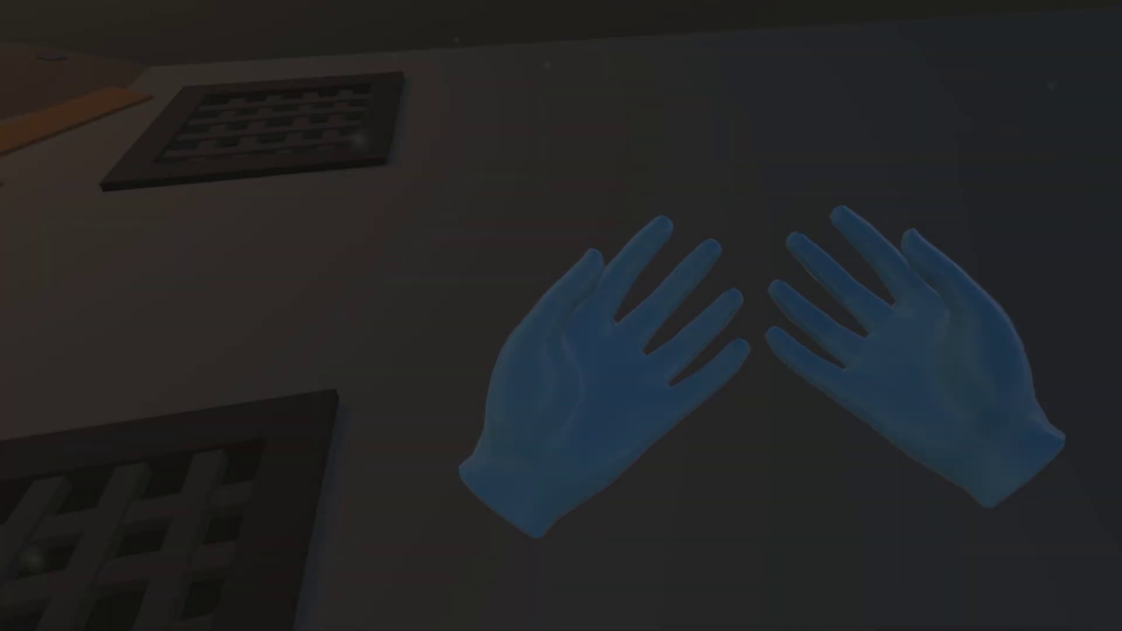